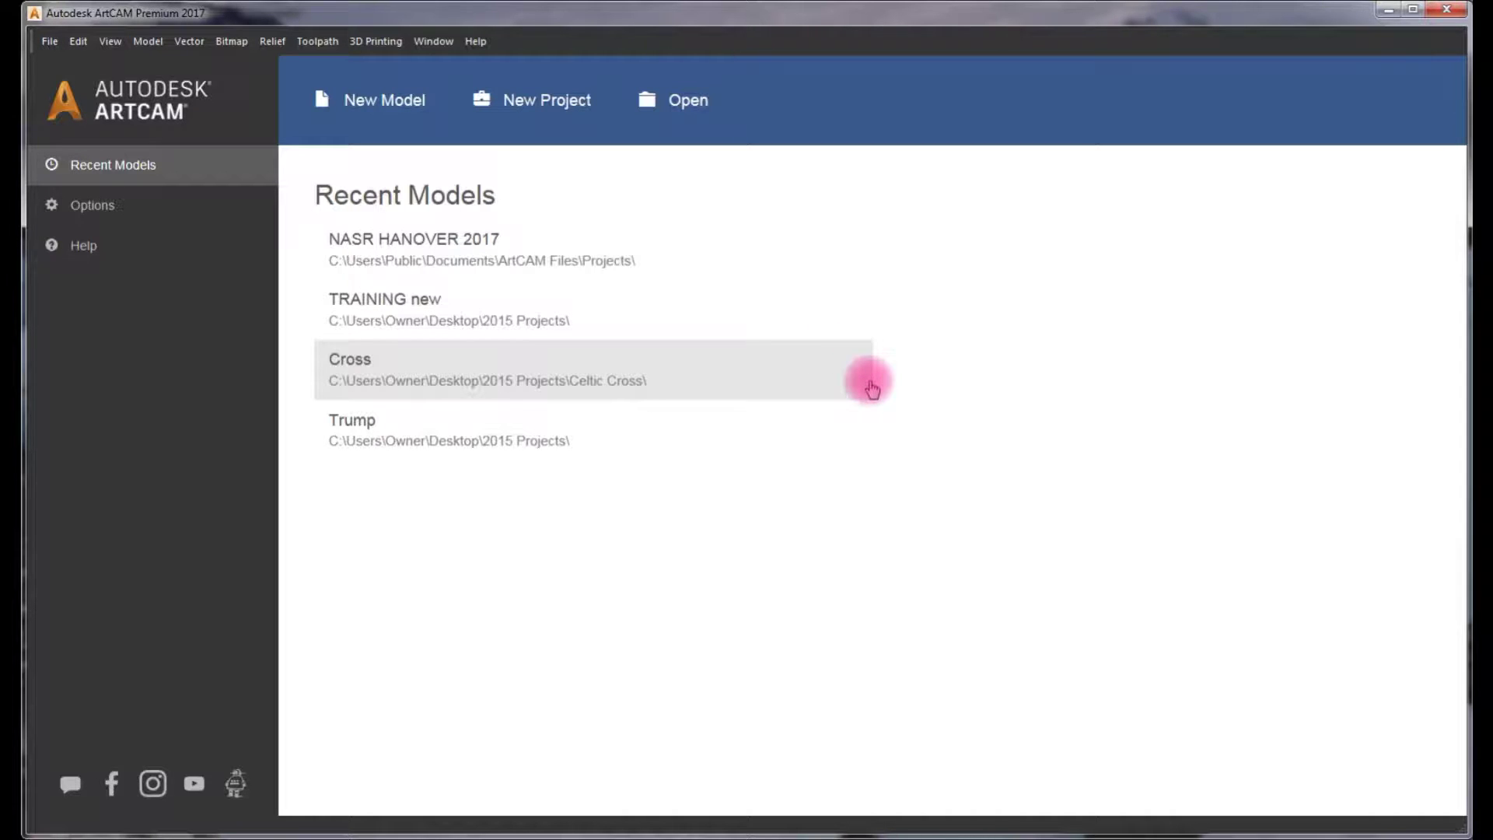
Open the recent model TRAINING new and switch the workspace to the Standard layout
click(353, 305)
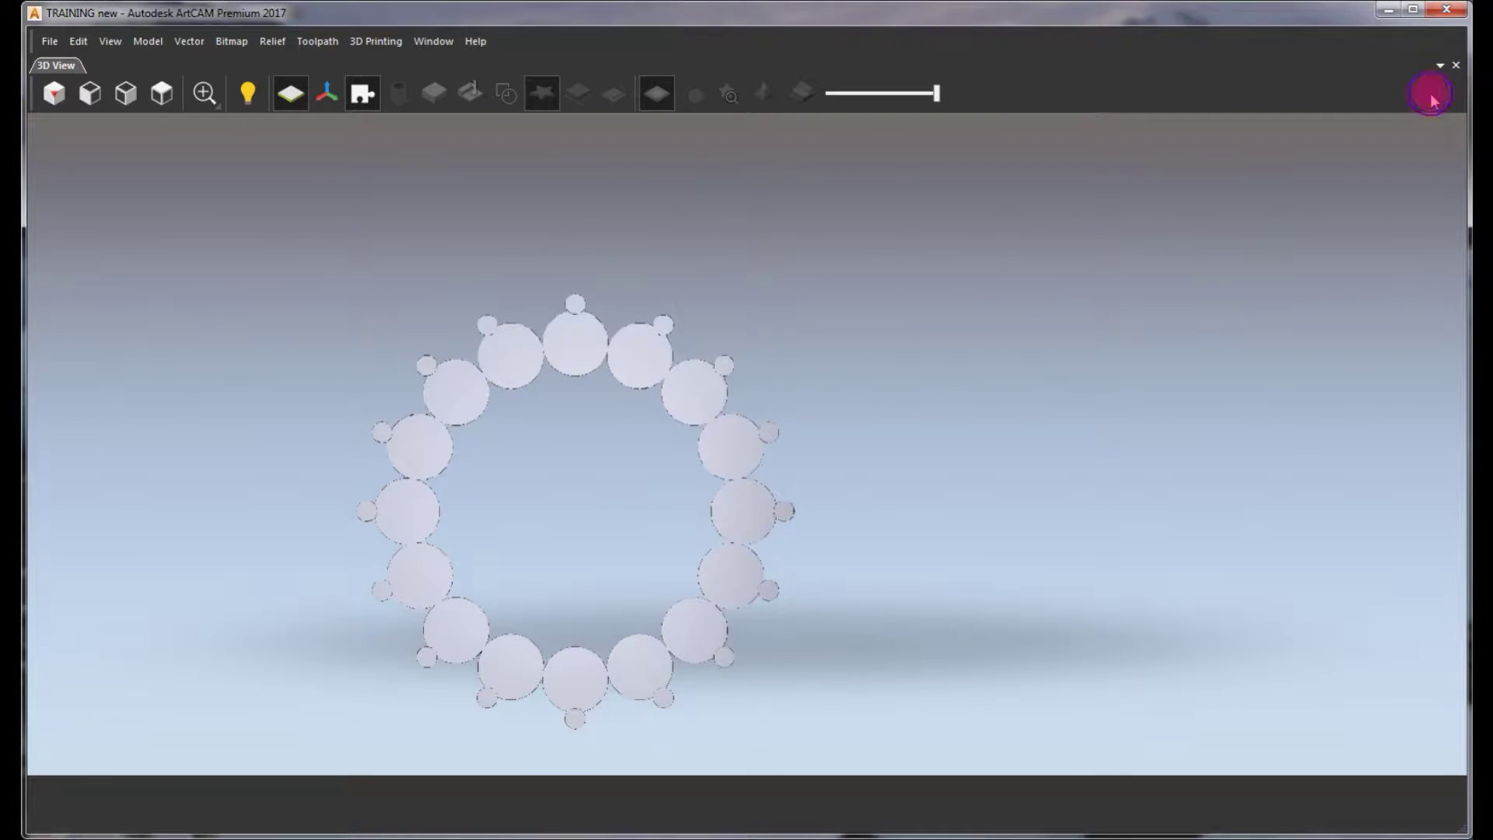
click(430, 42)
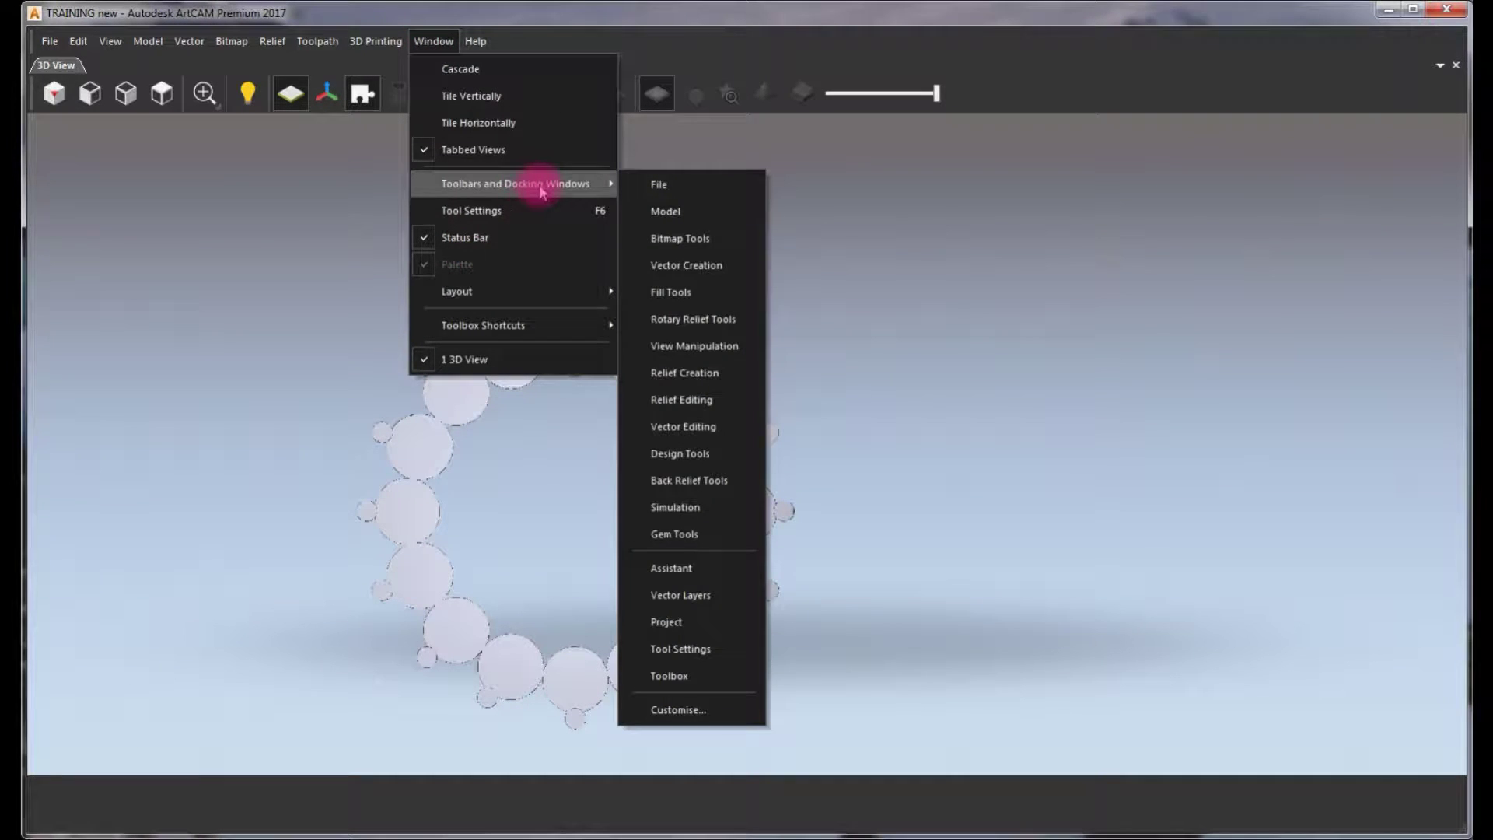
mouse_move(537, 291)
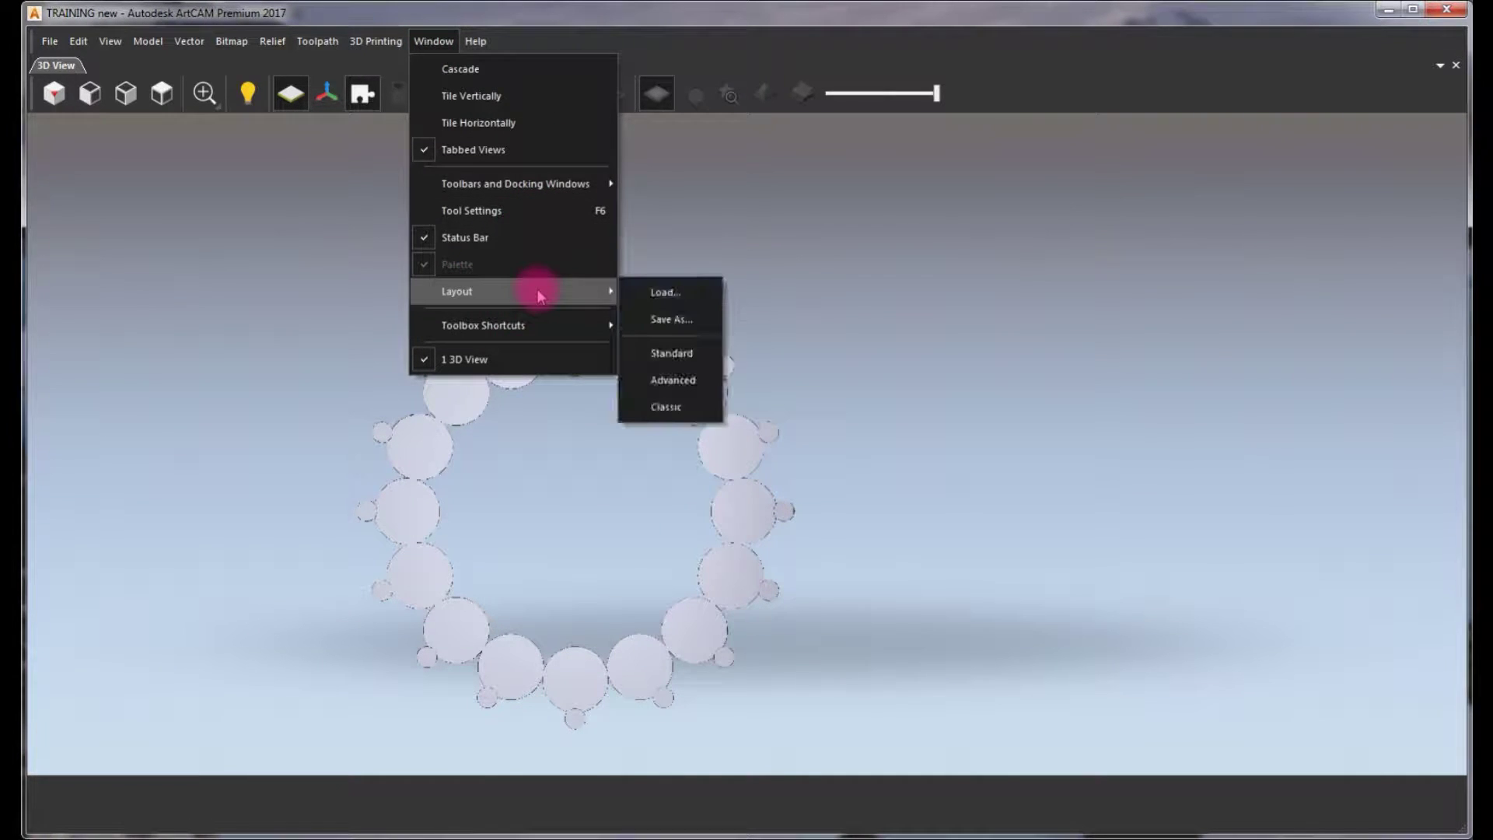
click(665, 353)
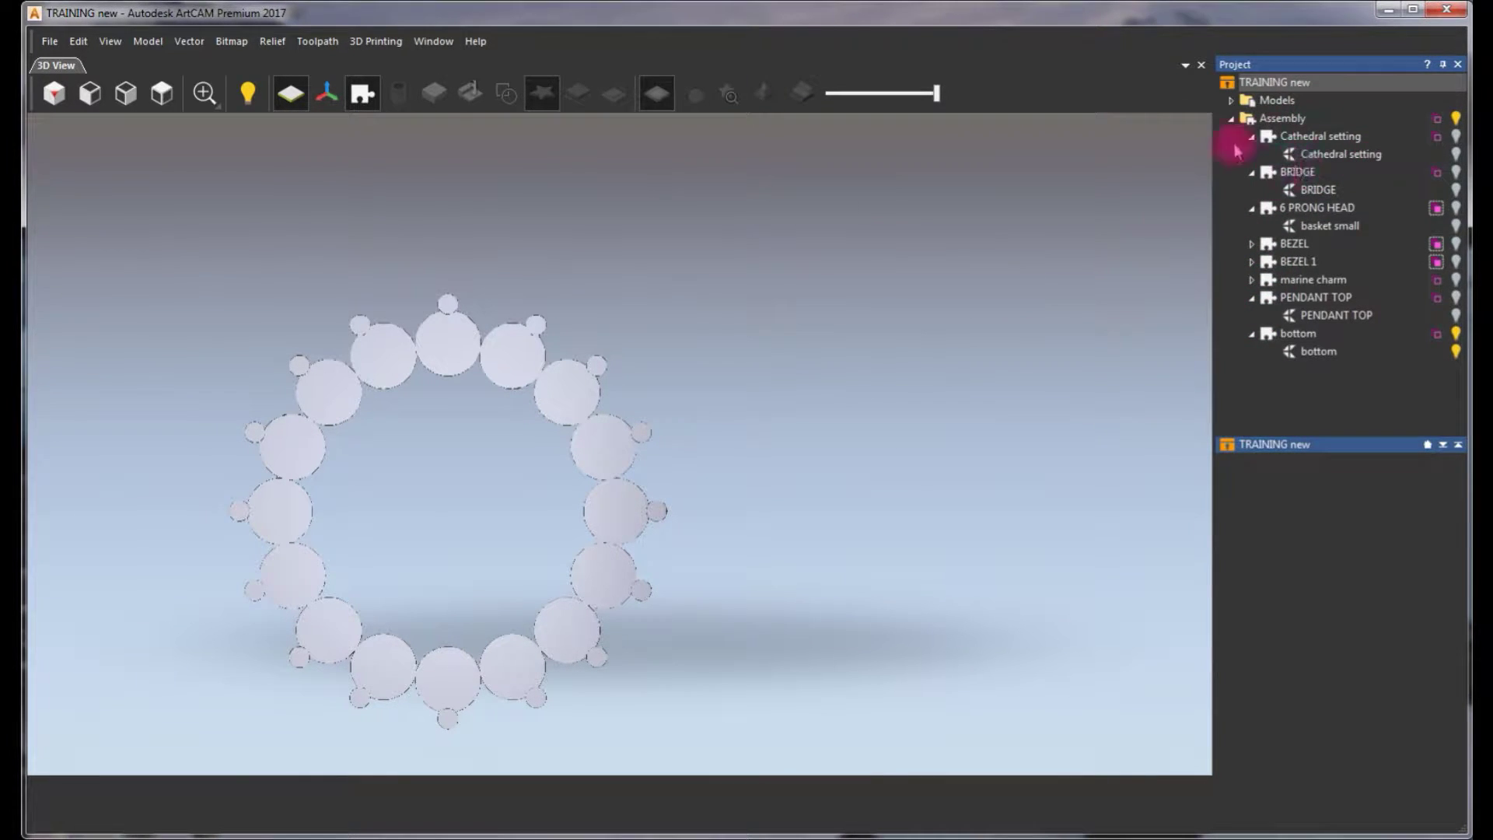
Create a rotary shank model named cladagh with the American ring standard and size 7
click(1232, 120)
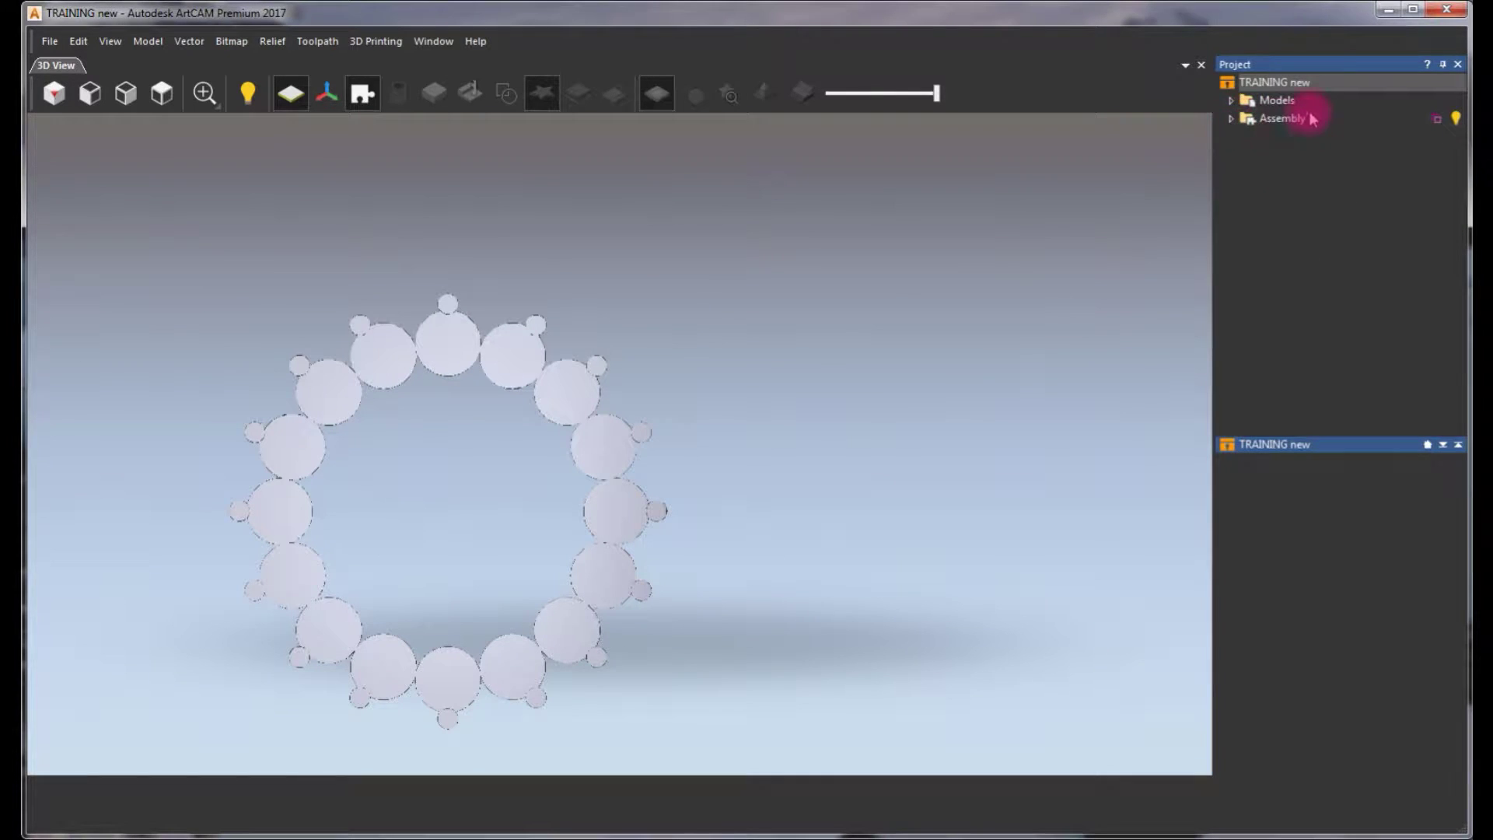
click(1255, 103)
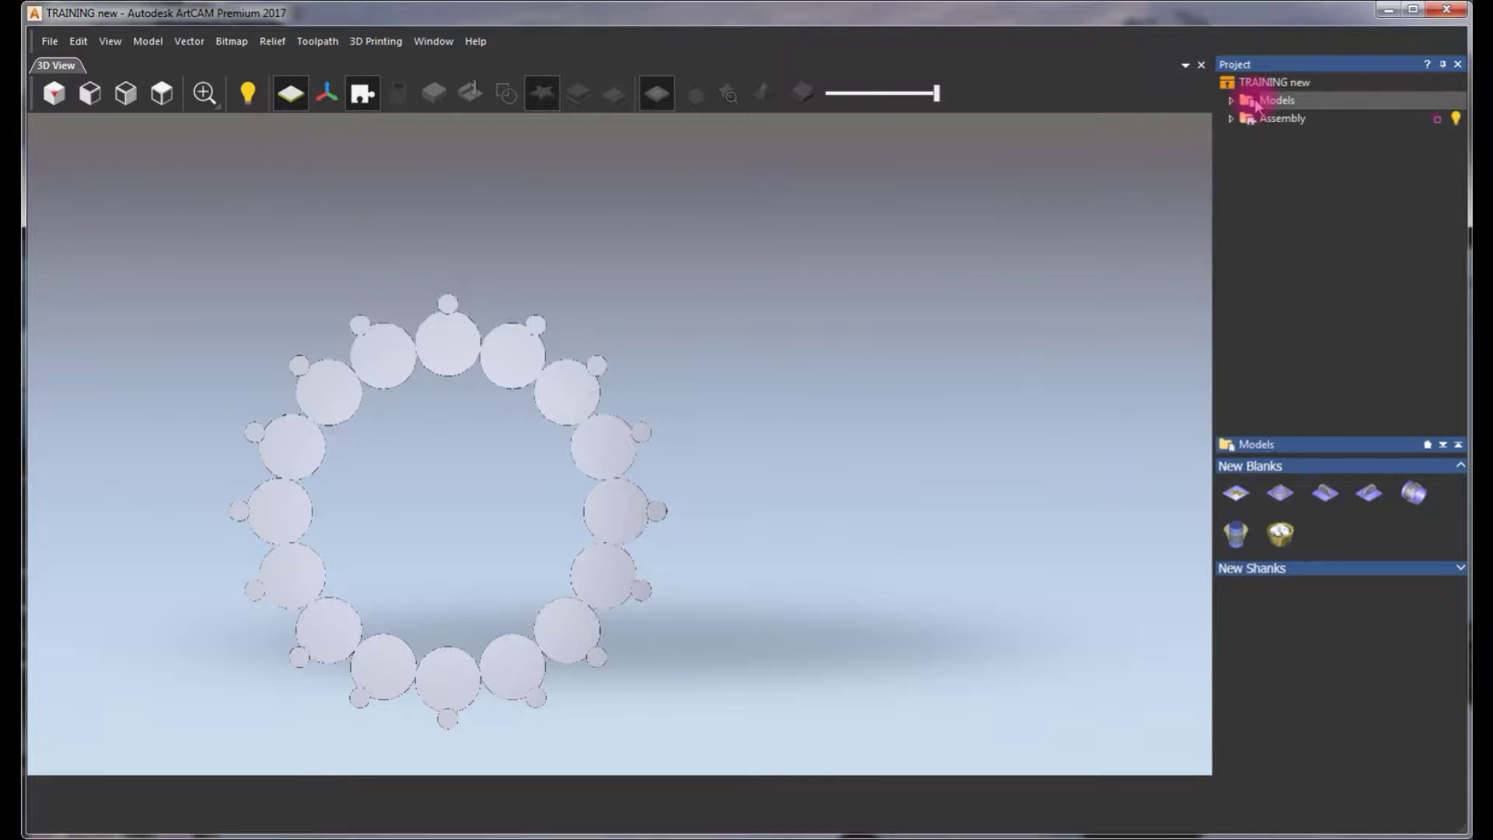
click(1413, 496)
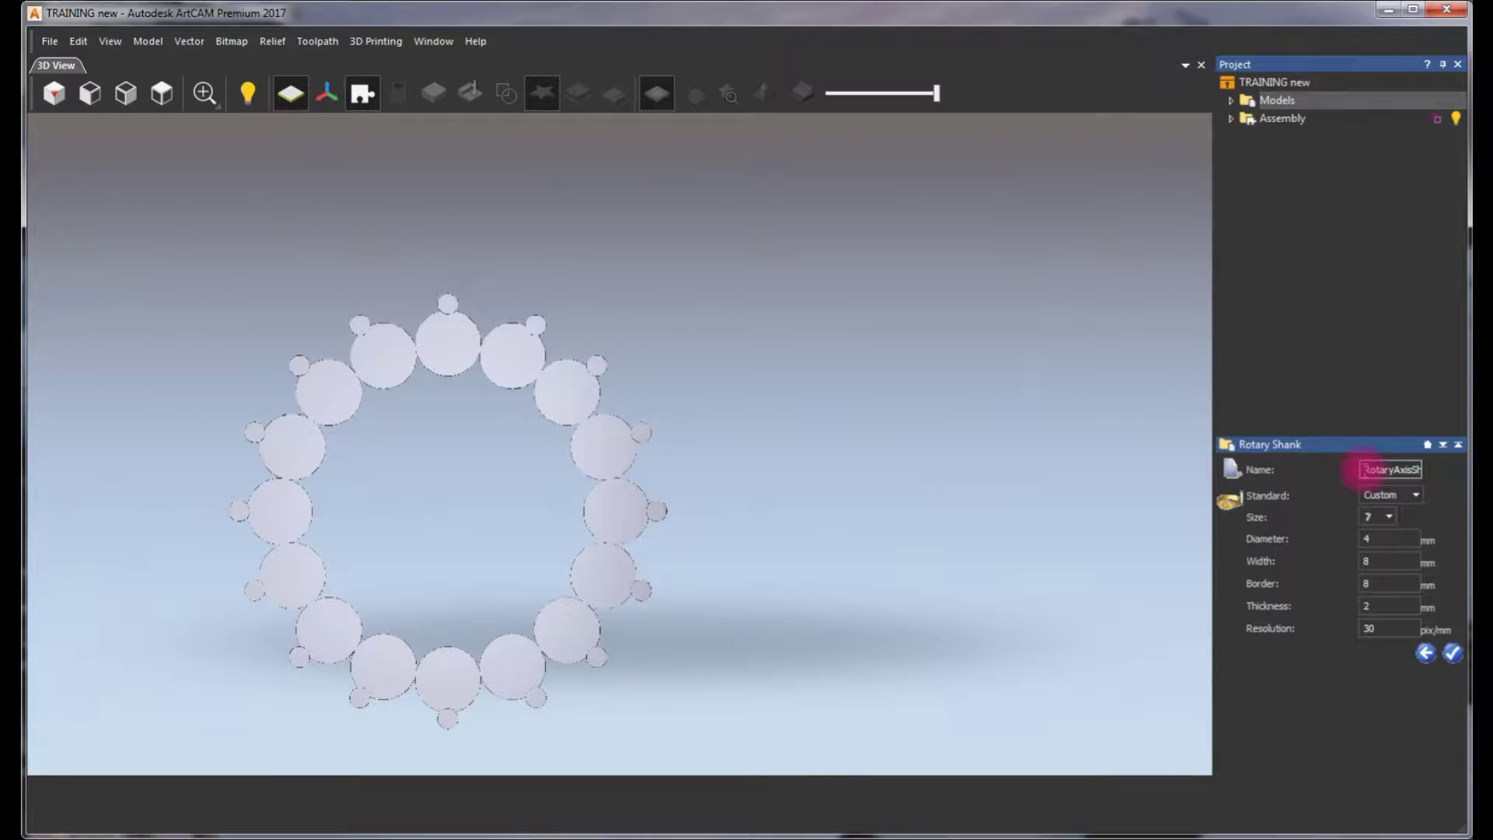
drag(1364, 470, 1466, 488)
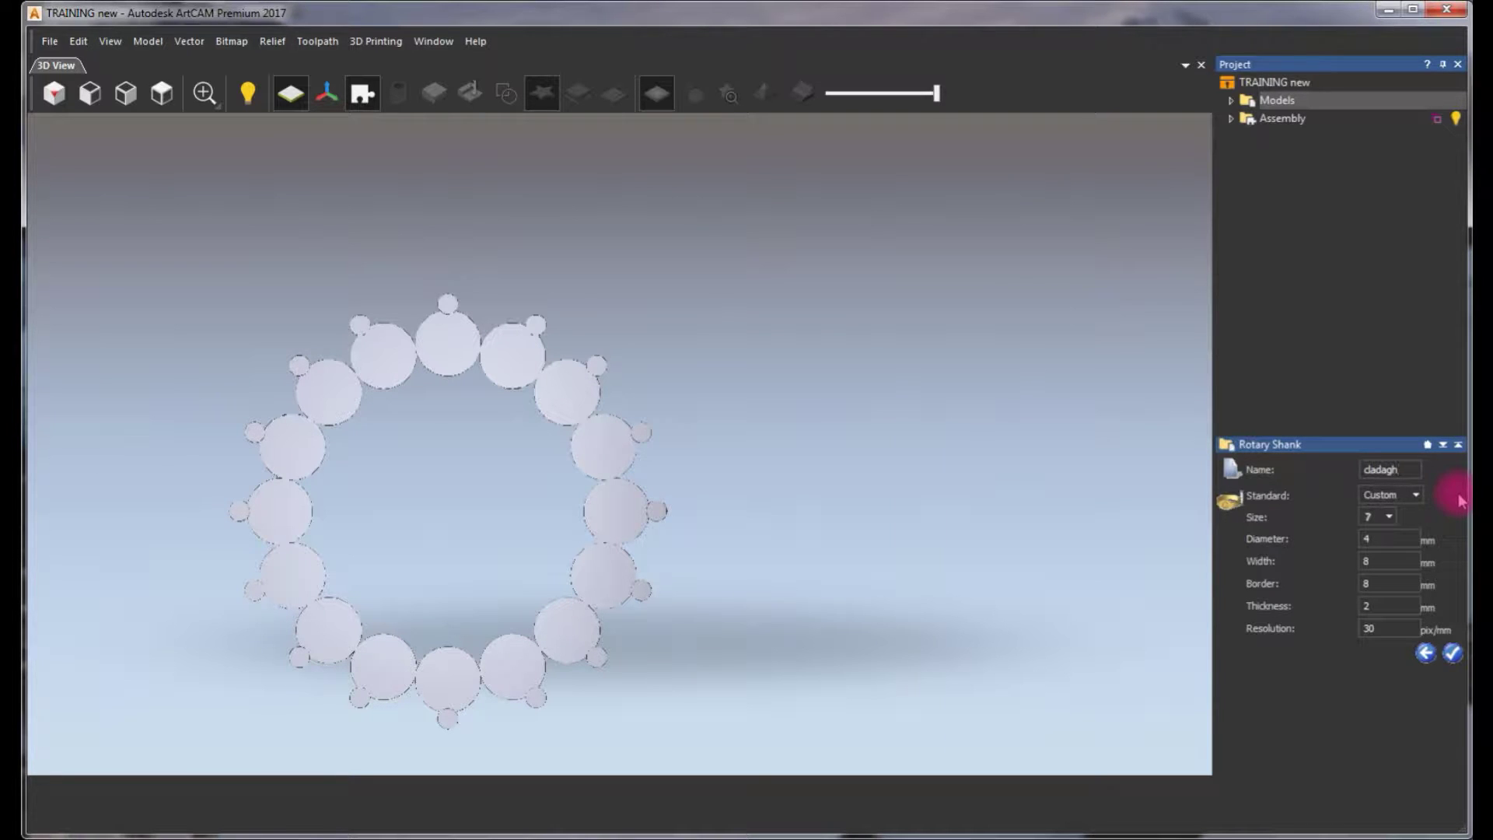
click(1416, 498)
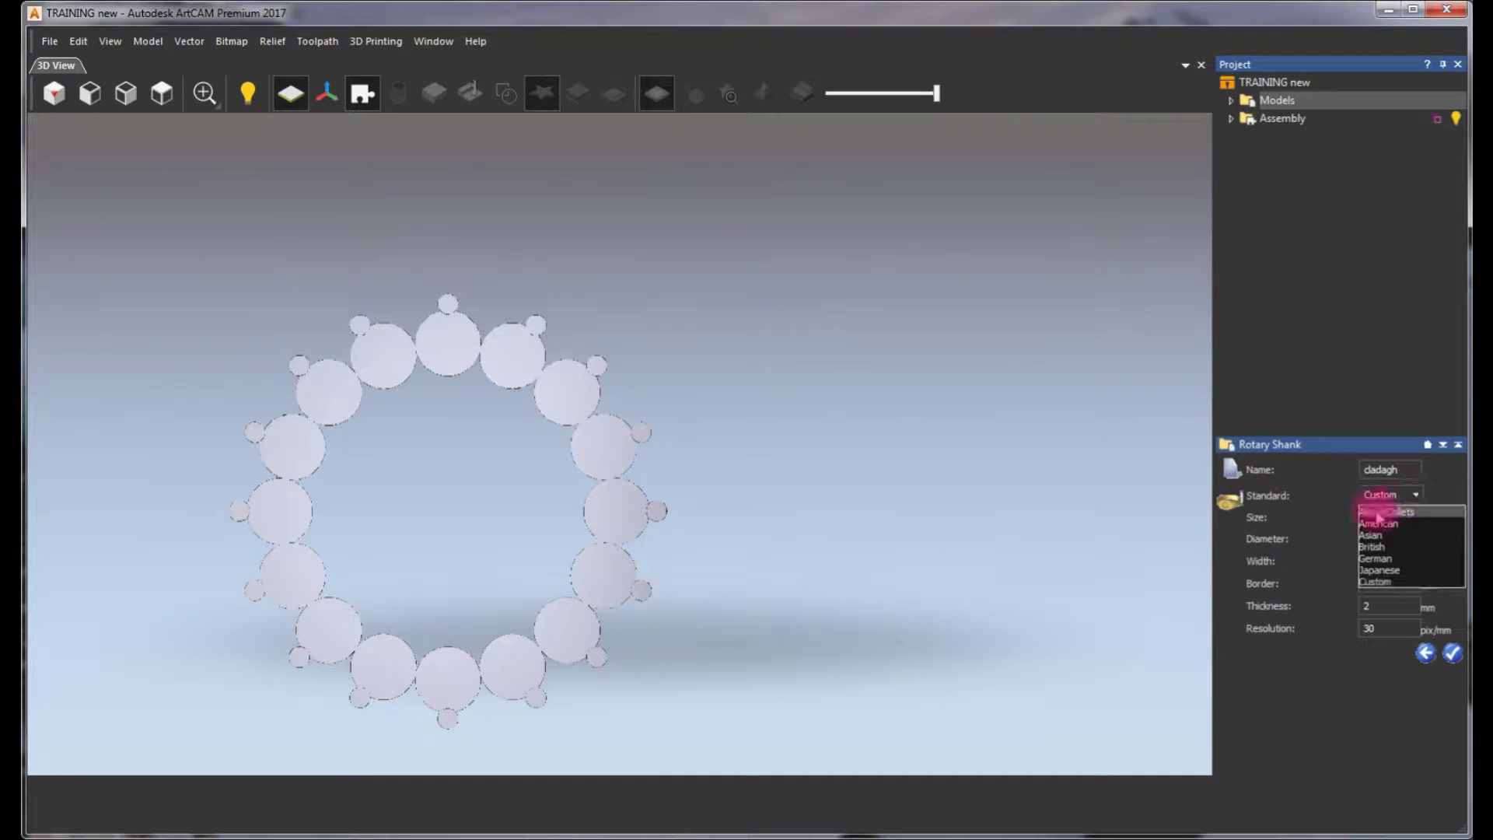
click(1396, 545)
click(1390, 516)
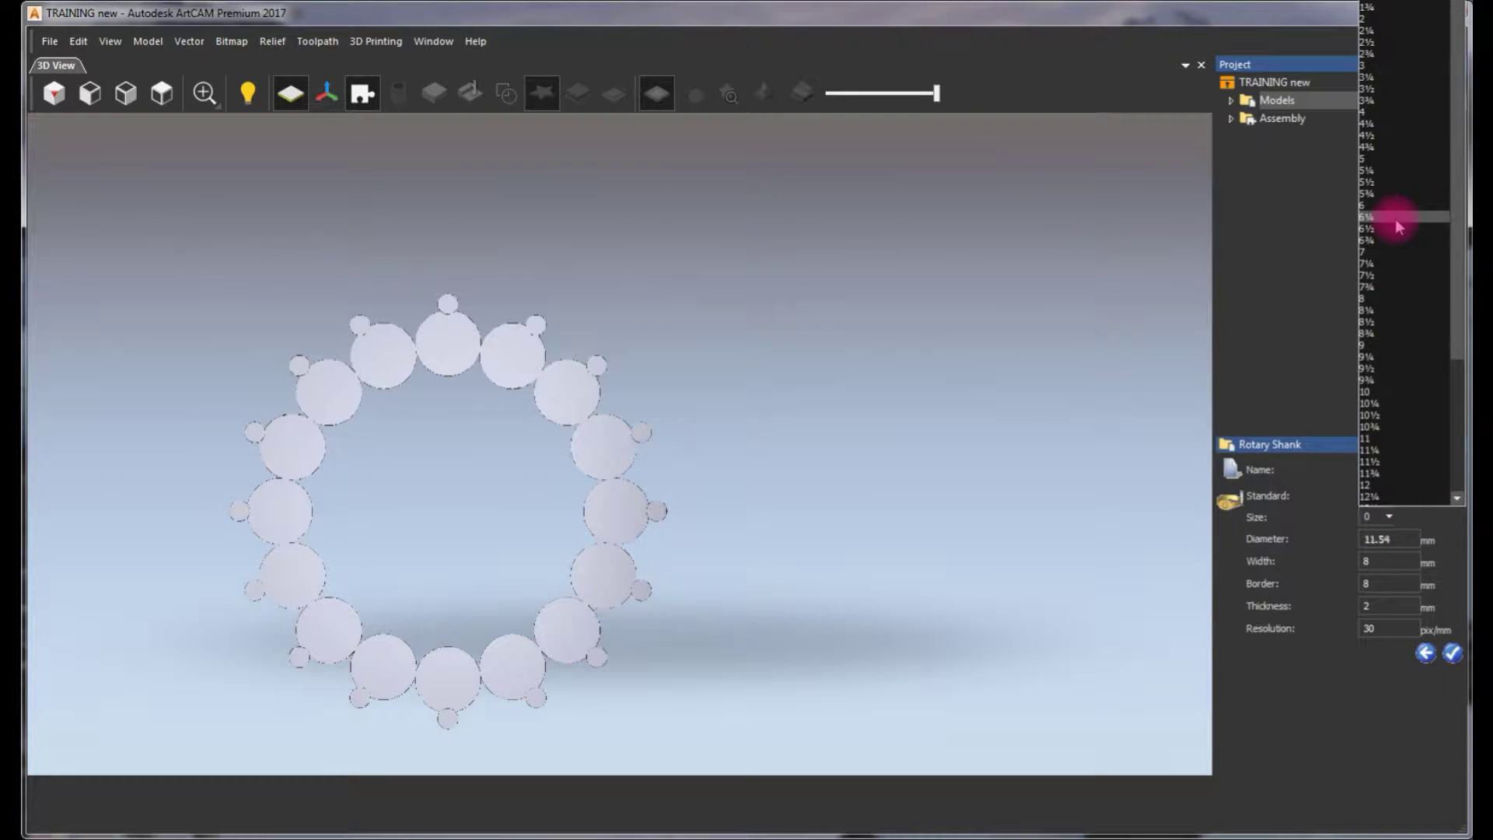
click(1380, 262)
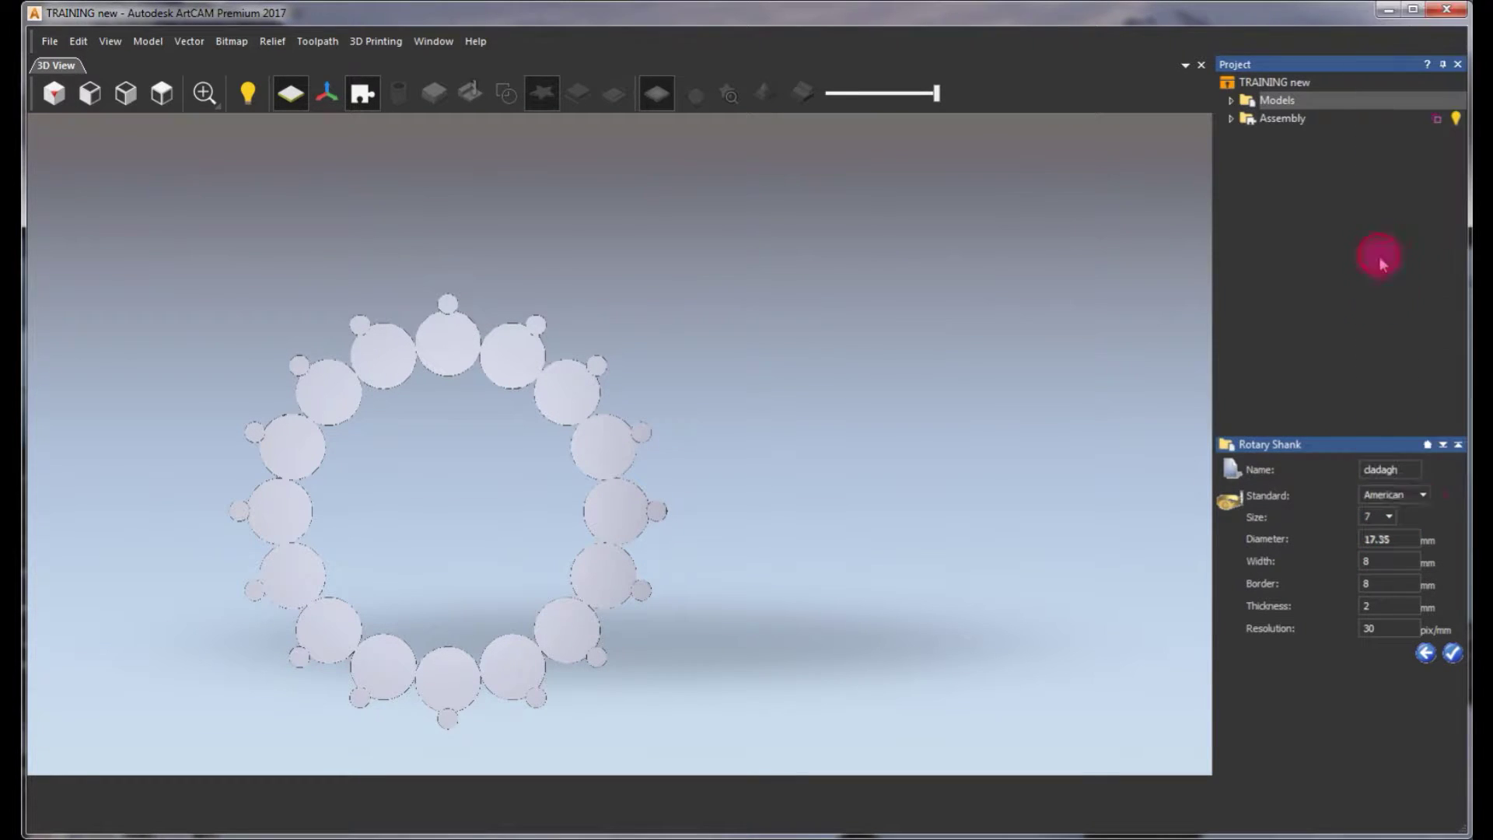
click(1453, 654)
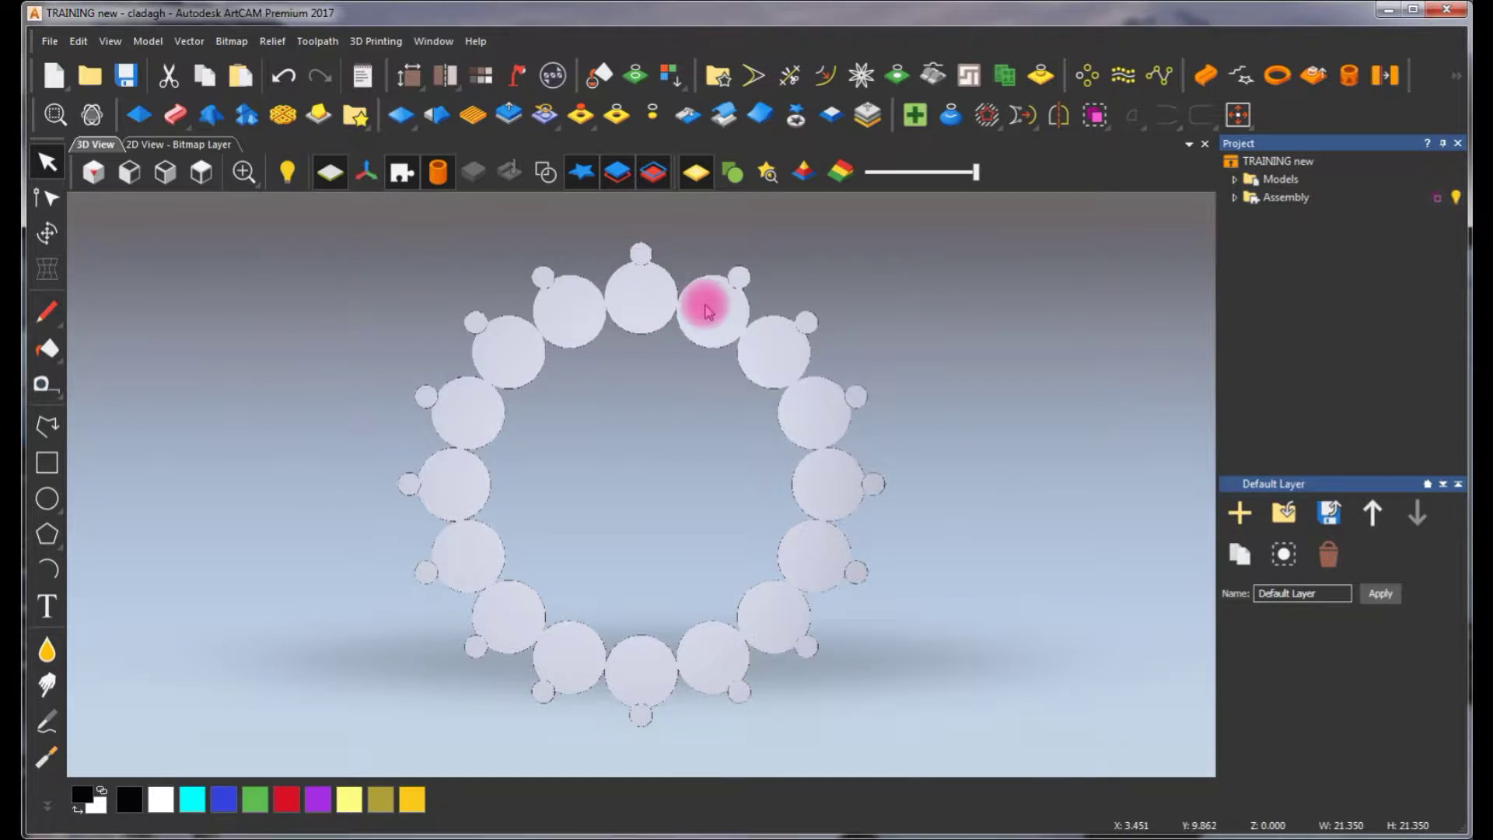
In the 2D view, draw a circle with a radius of about 4.5 mm centred on the model origin
scroll(703, 307, down, 2)
scroll(664, 399, up, 1)
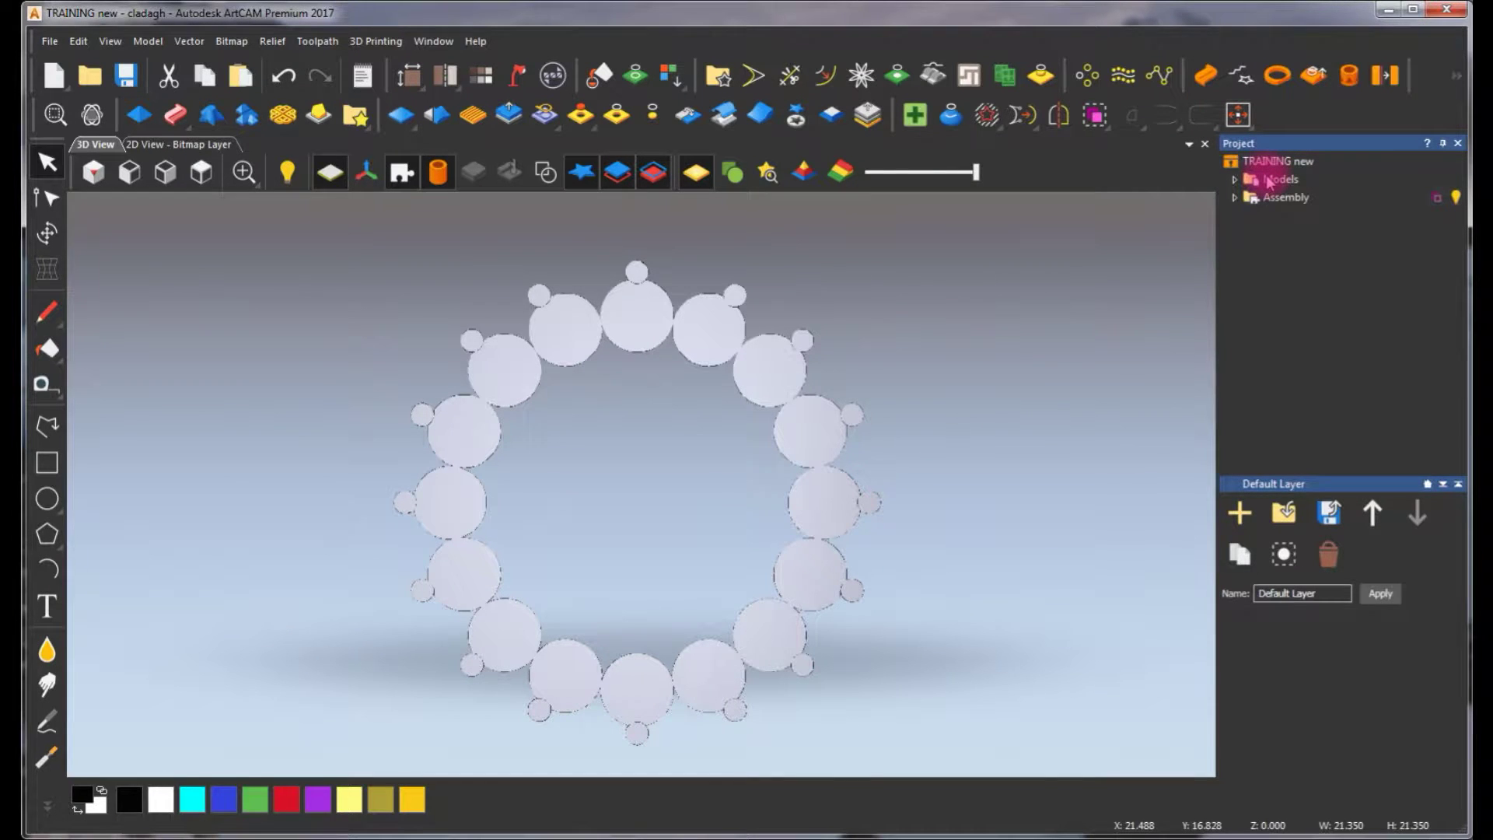
click(181, 144)
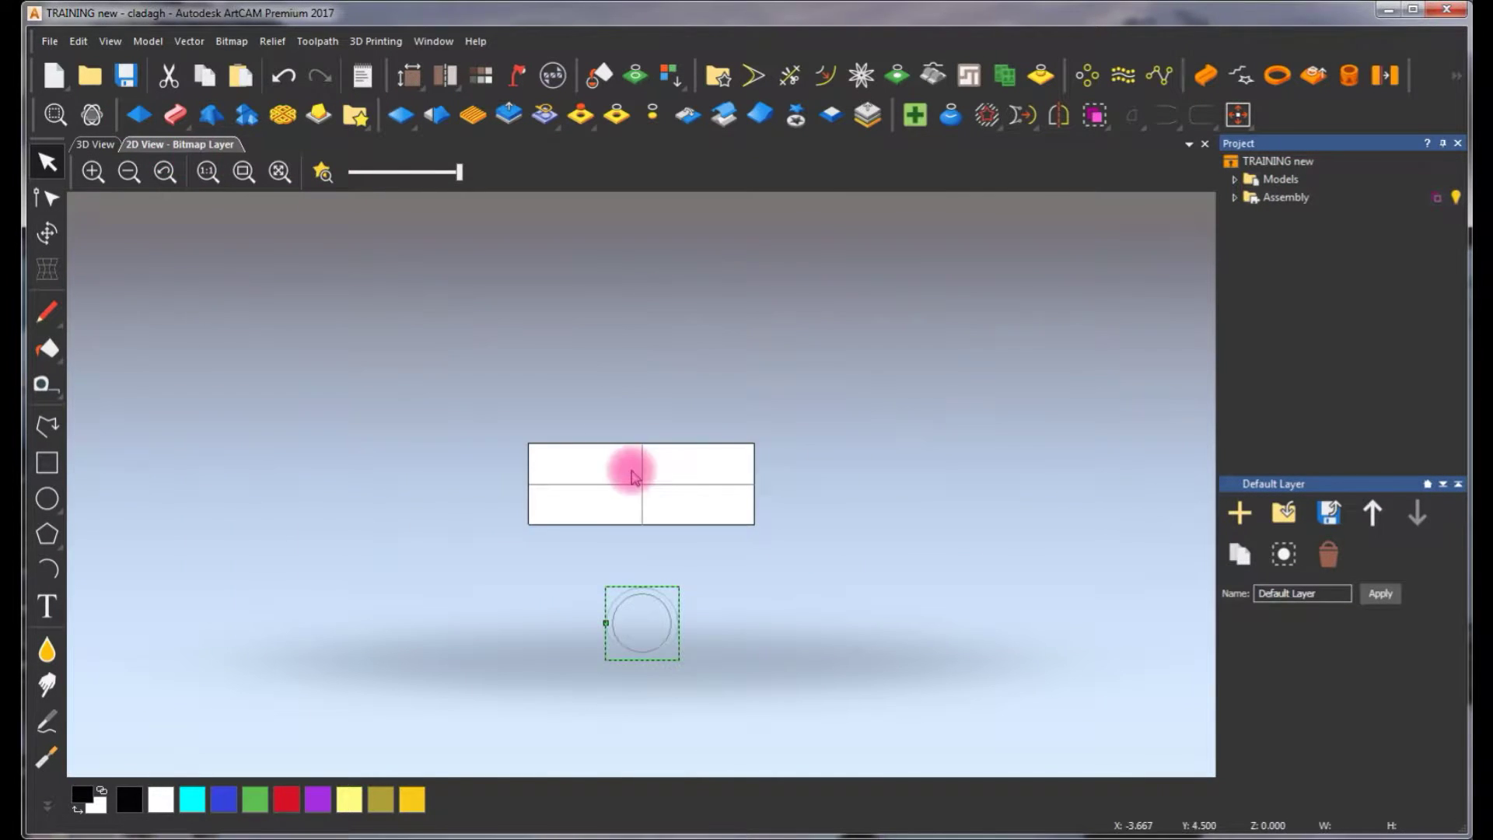
scroll(627, 573, down, 4)
scroll(666, 451, up, 2)
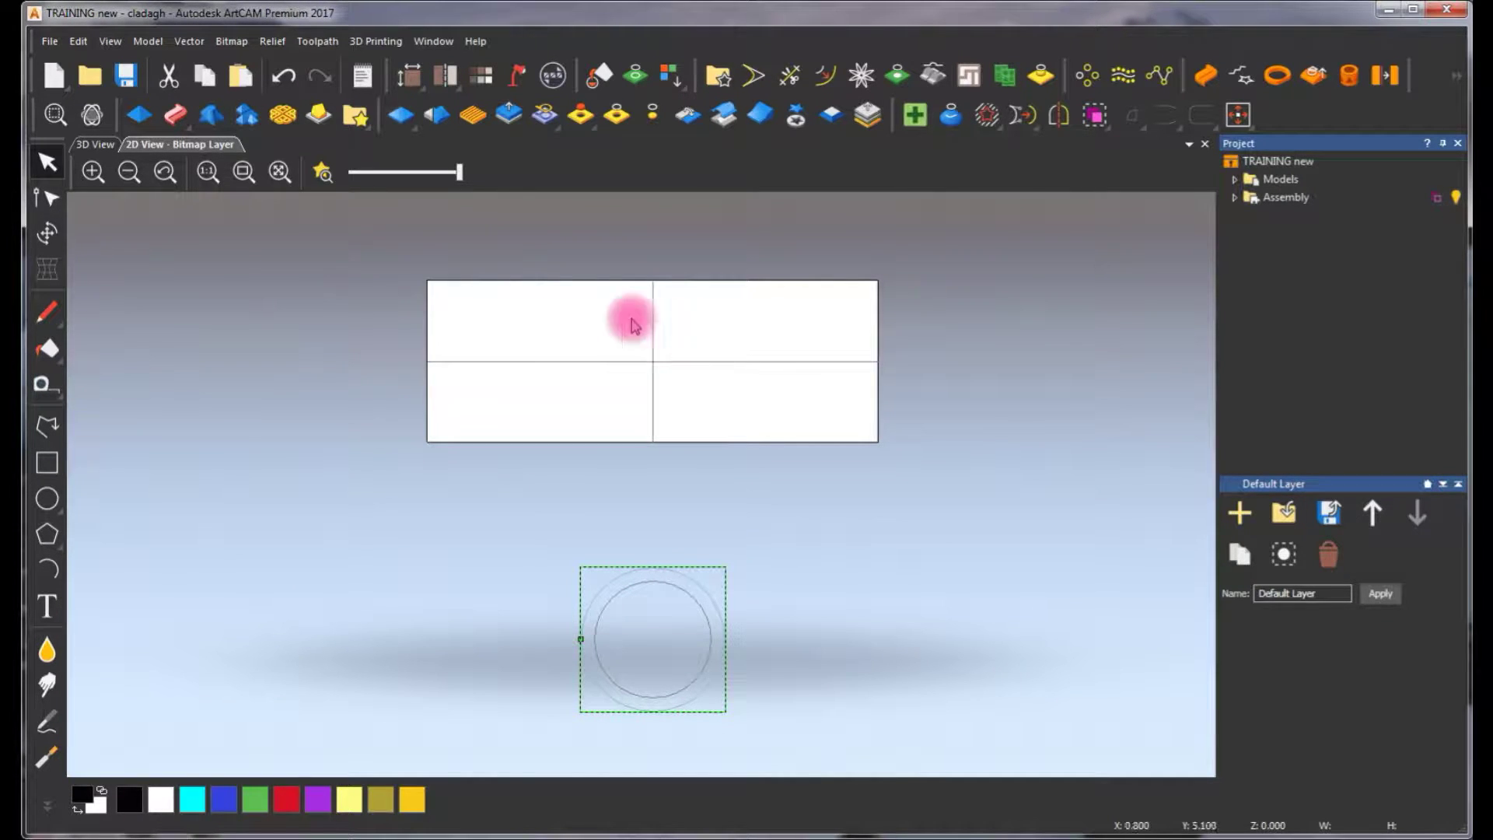
click(47, 498)
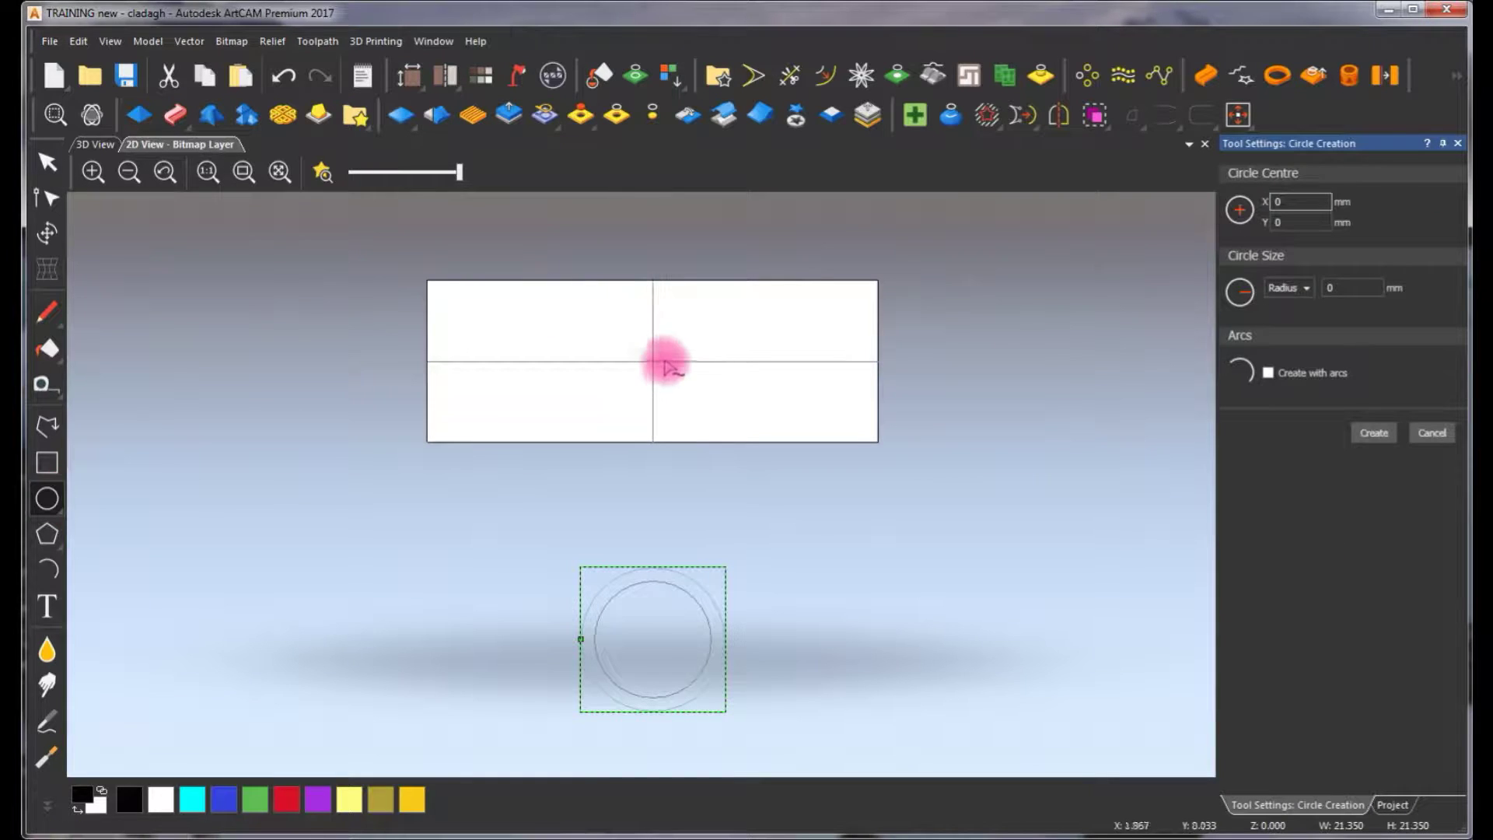
drag(653, 362, 666, 383)
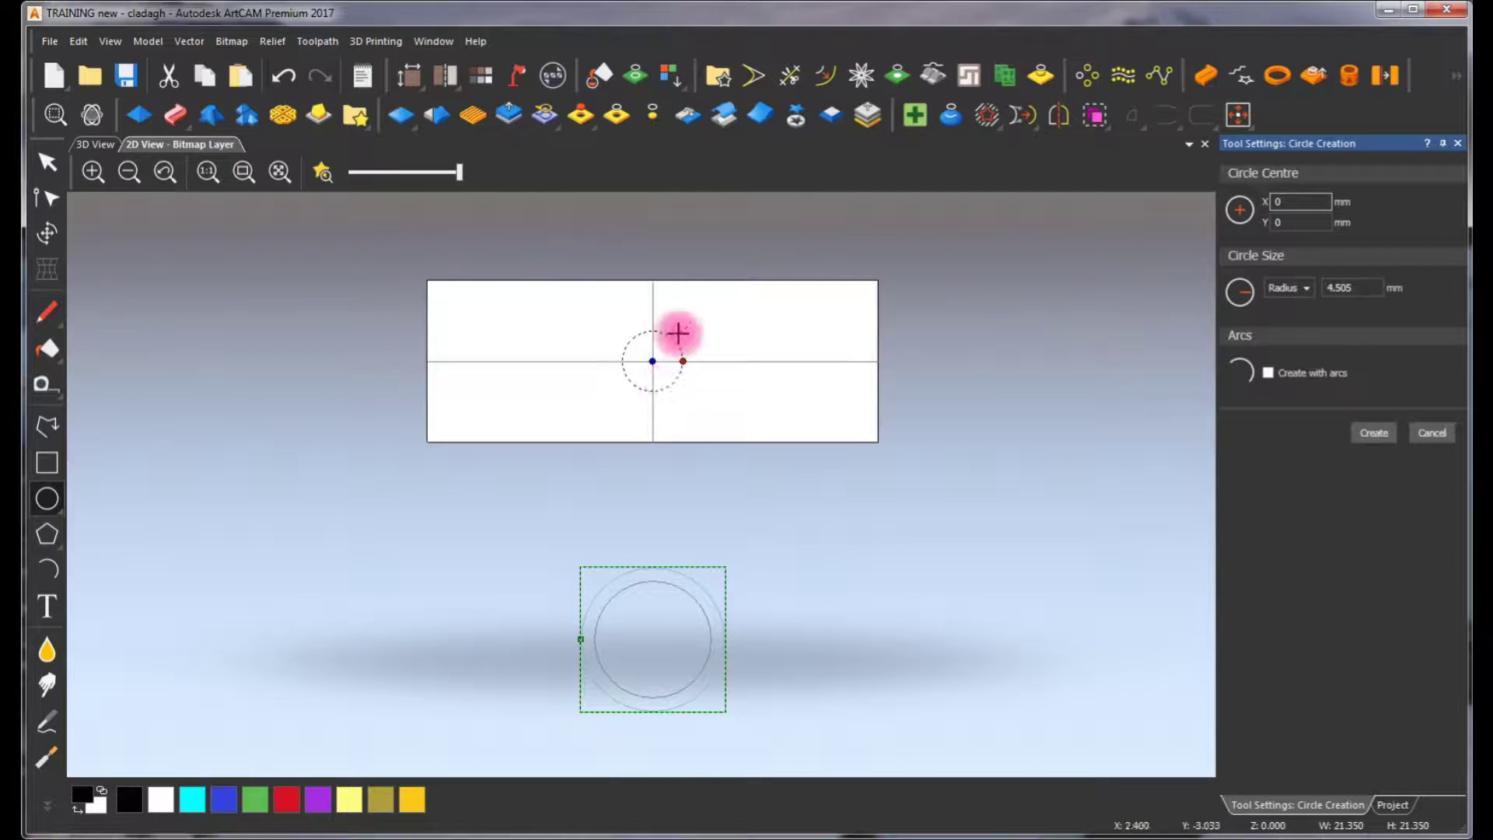
key(Escape)
scroll(664, 342, up, 2)
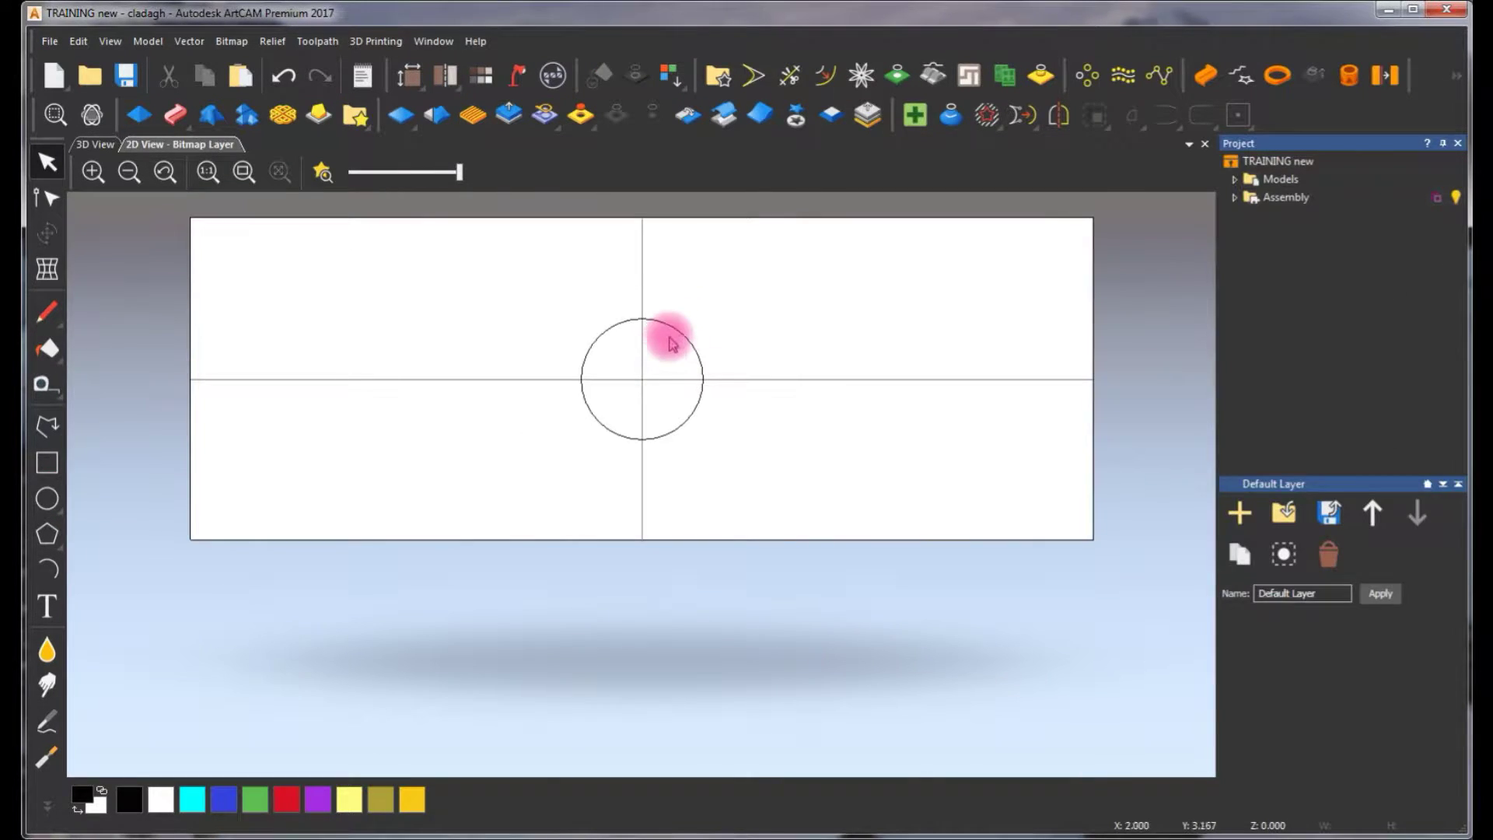
Shape the circle into a heart by moving its top and bottom nodes straight down together in node editing
key(n)
drag(634, 290, 657, 484)
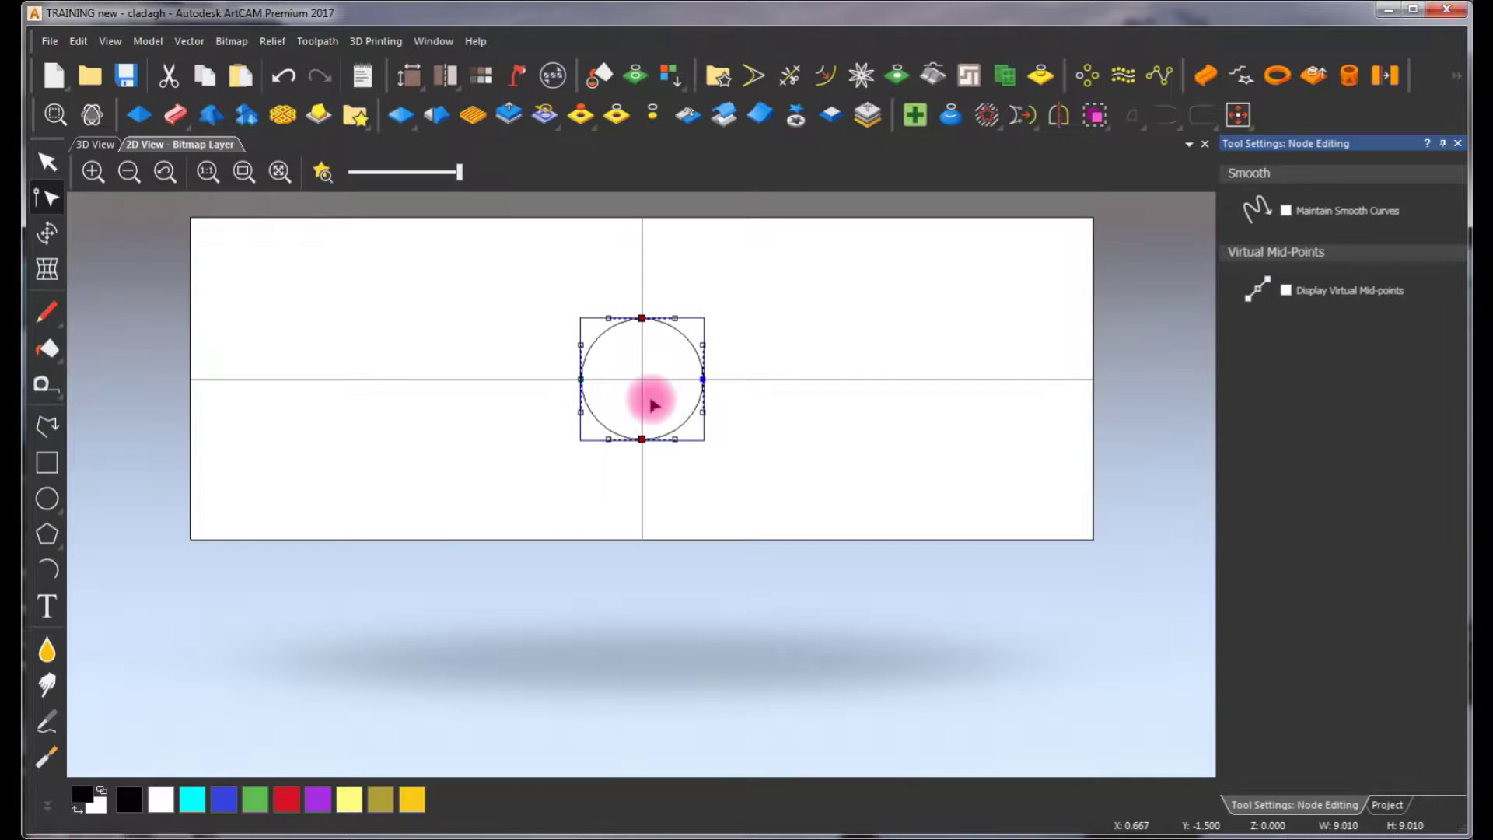
key(Down)
key(Down)
key(Down)
key(Down)
key(Down)
key(Down)
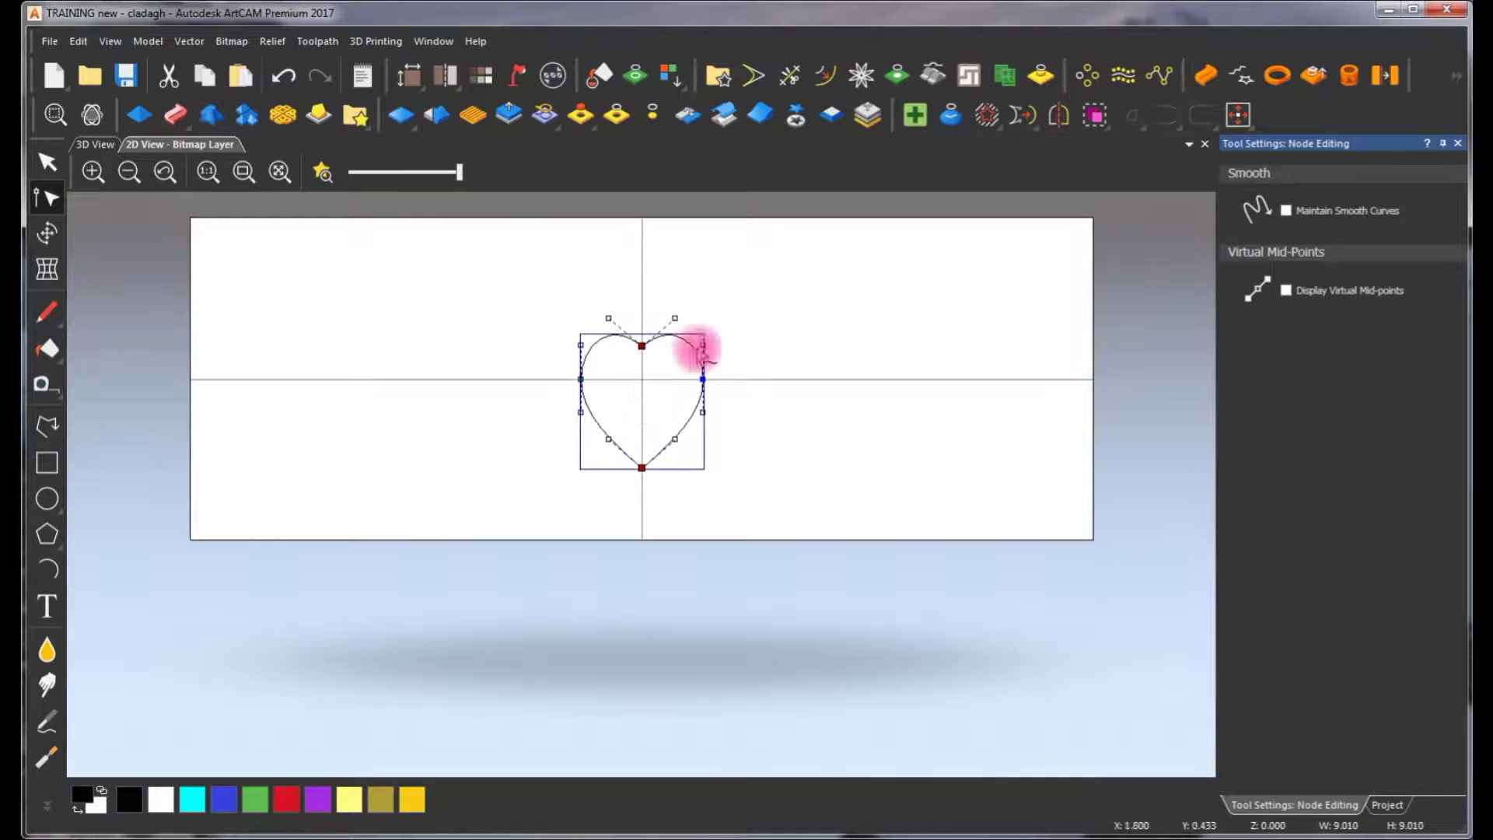
right_click(787, 332)
click(747, 328)
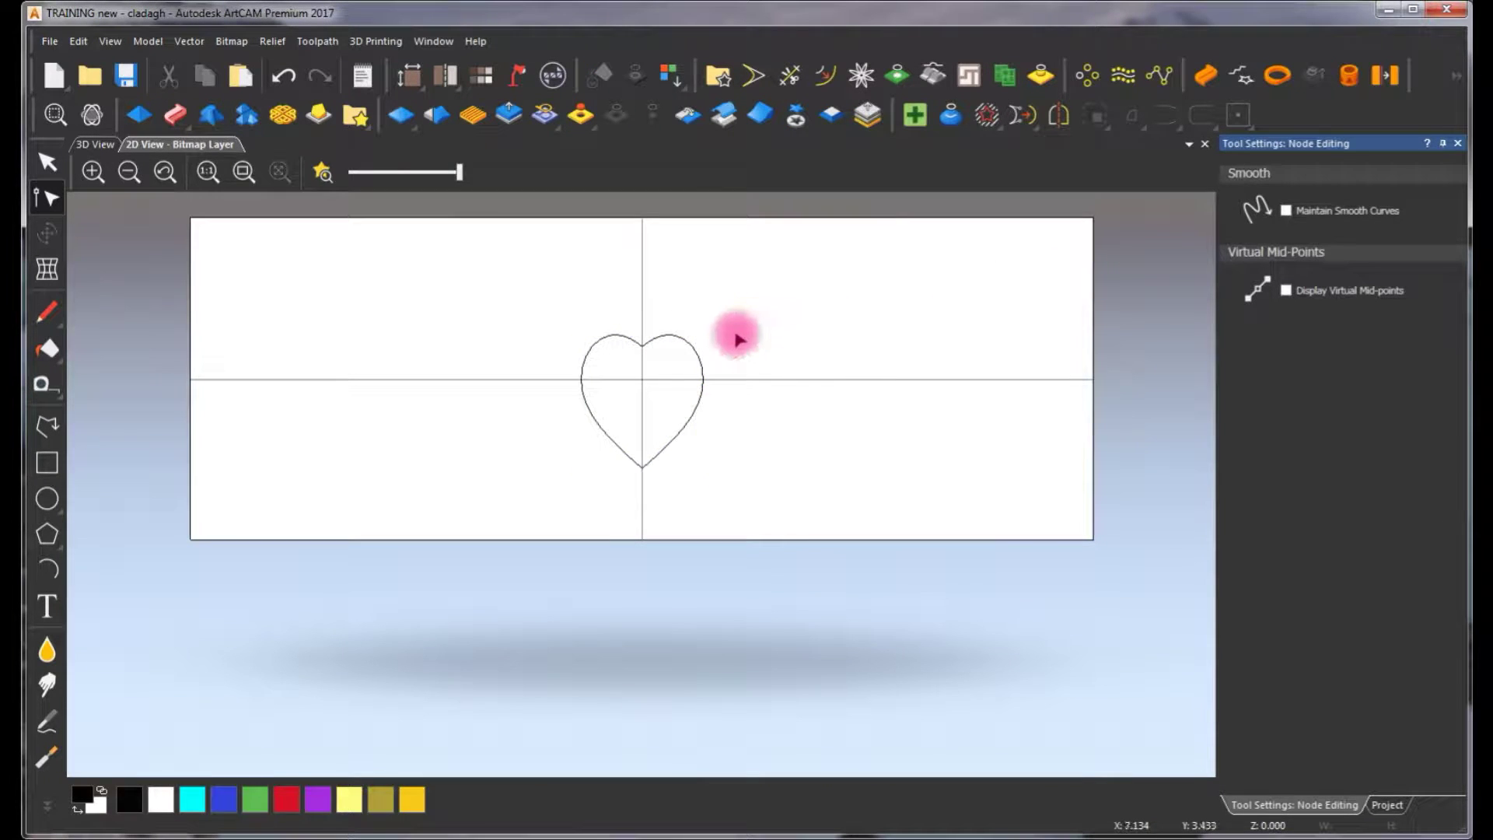
Nudge the heart vector upward until it is vertically centred on the model's horizontal axis
click(695, 347)
click(695, 356)
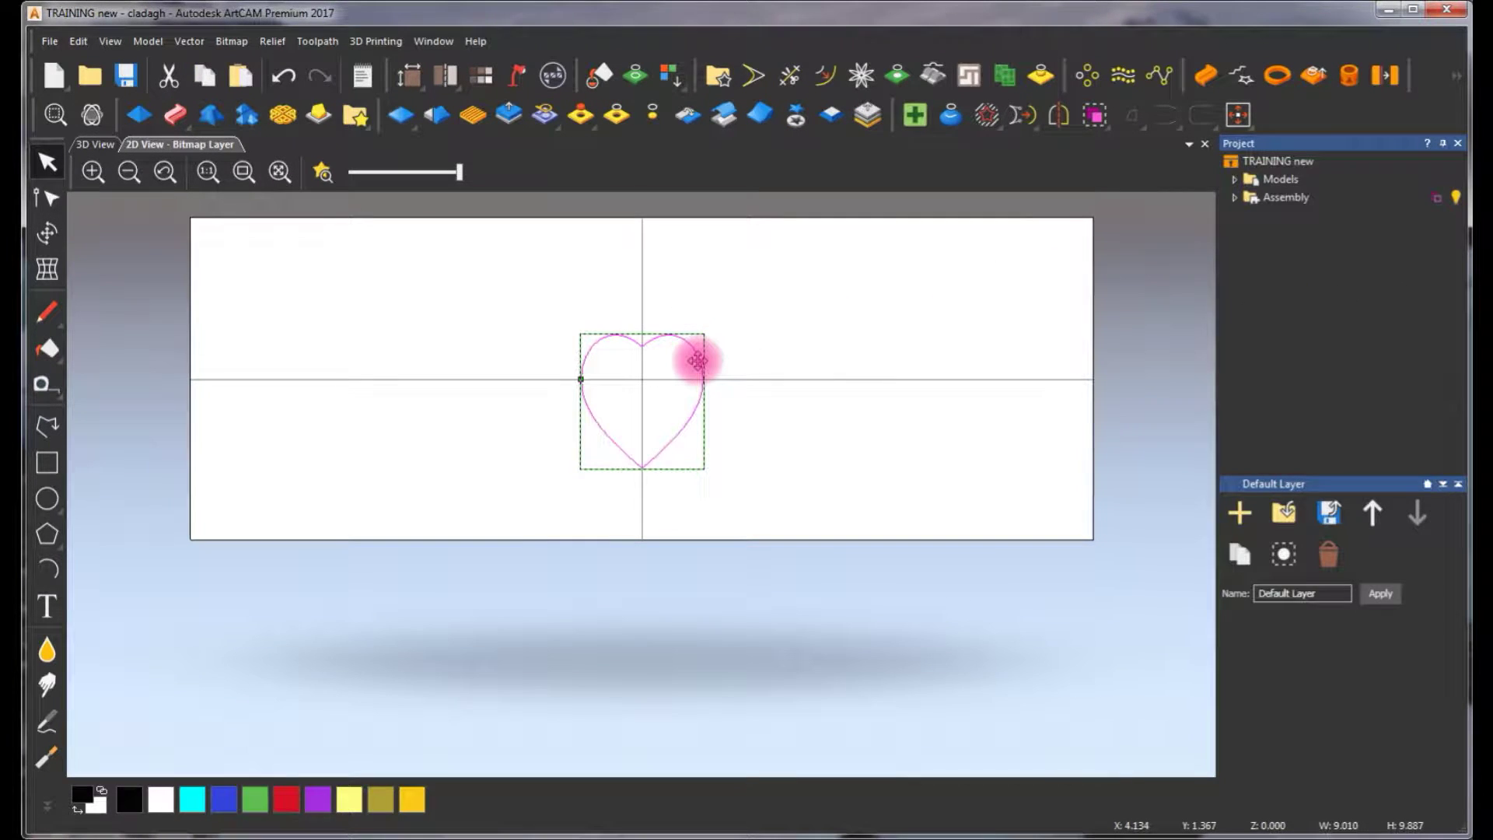
key(Up)
key(Up)
key(Up)
key(Up)
key(Up)
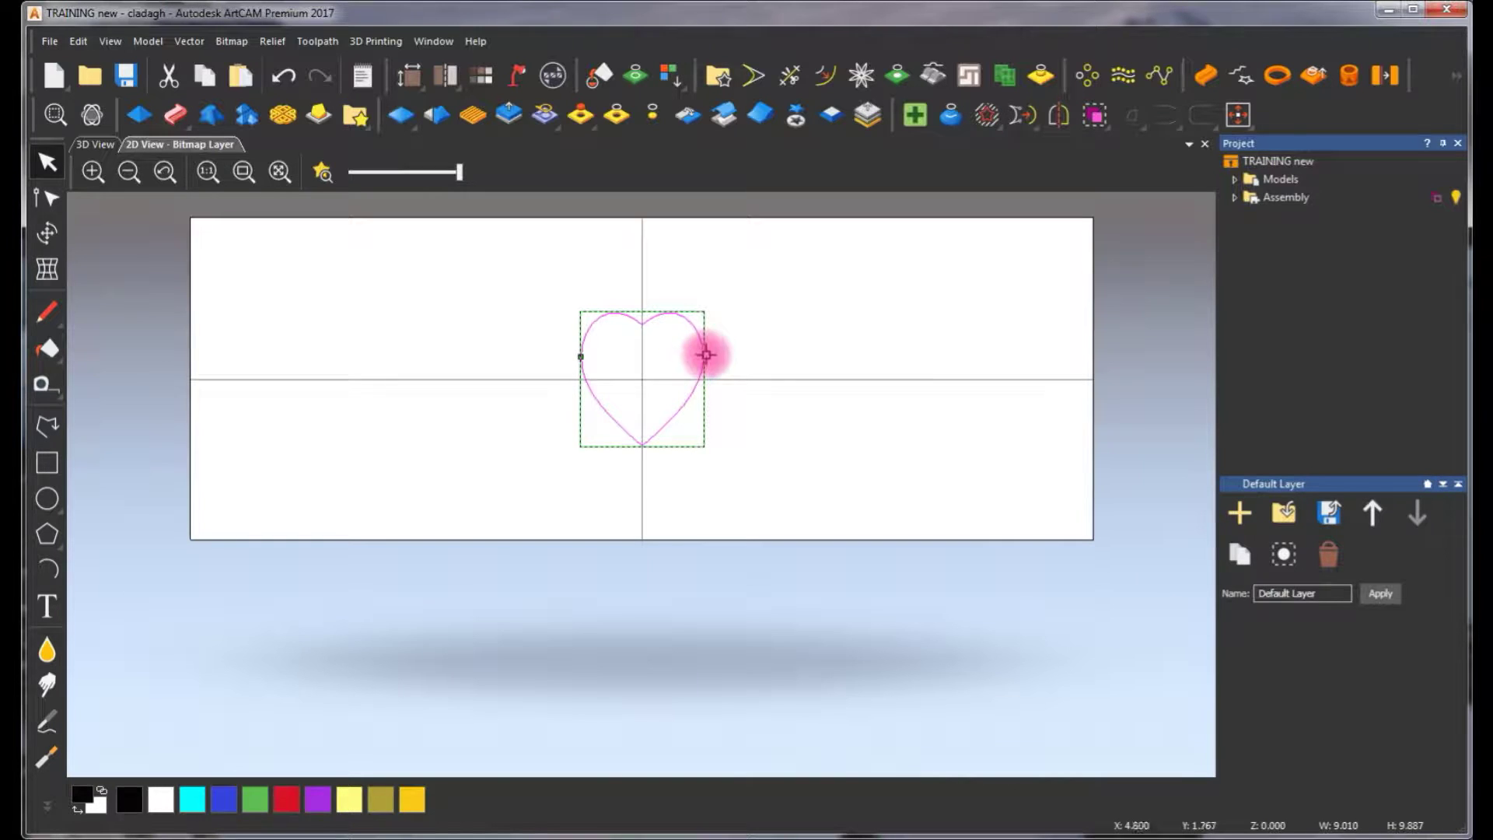
Resize the heart vector to 7 mm wide and 7 mm high
scroll(687, 316, down, 2)
scroll(658, 418, up, 2)
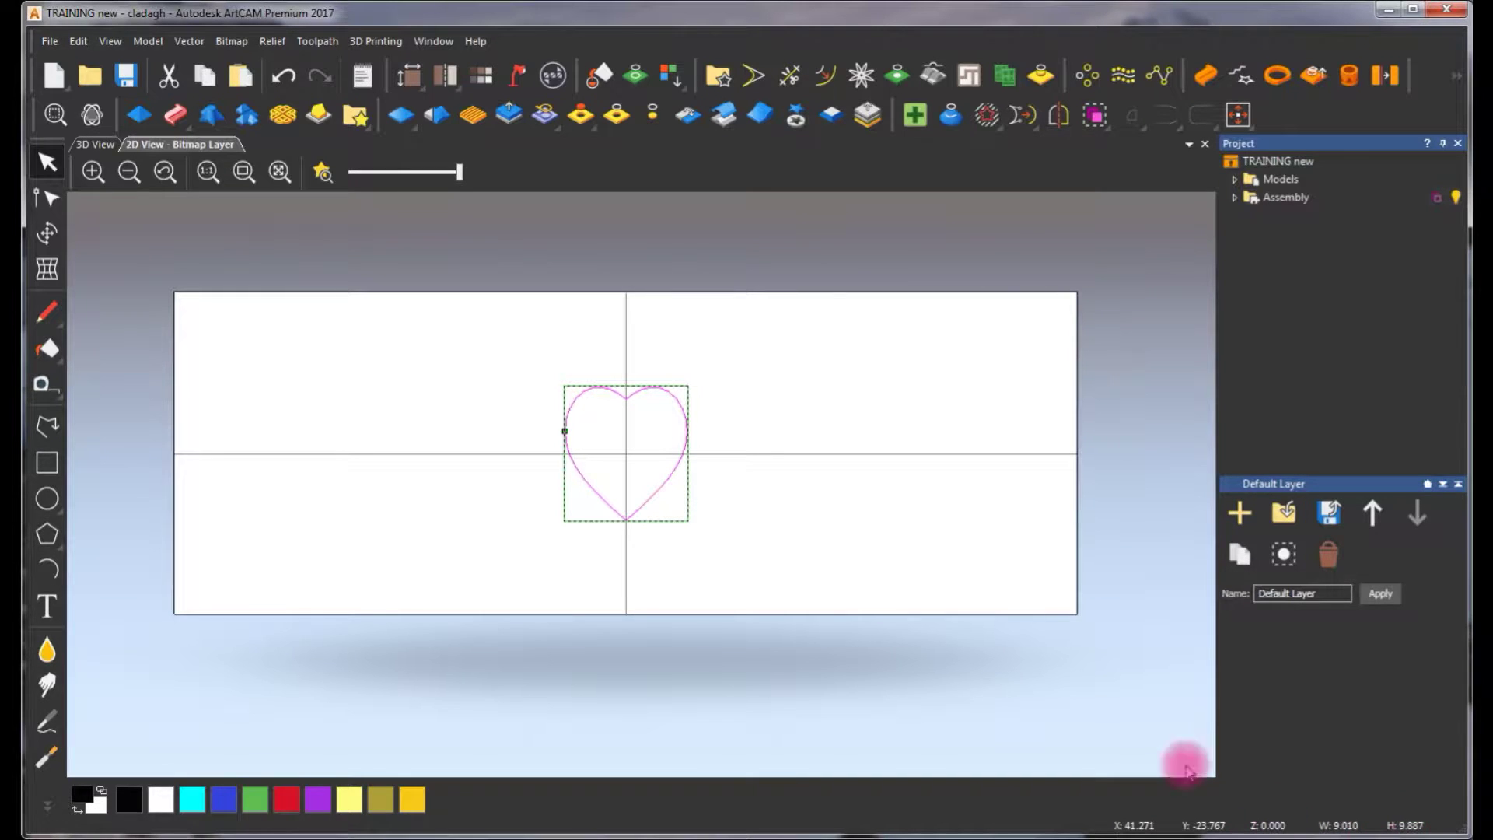
double_click(536, 430)
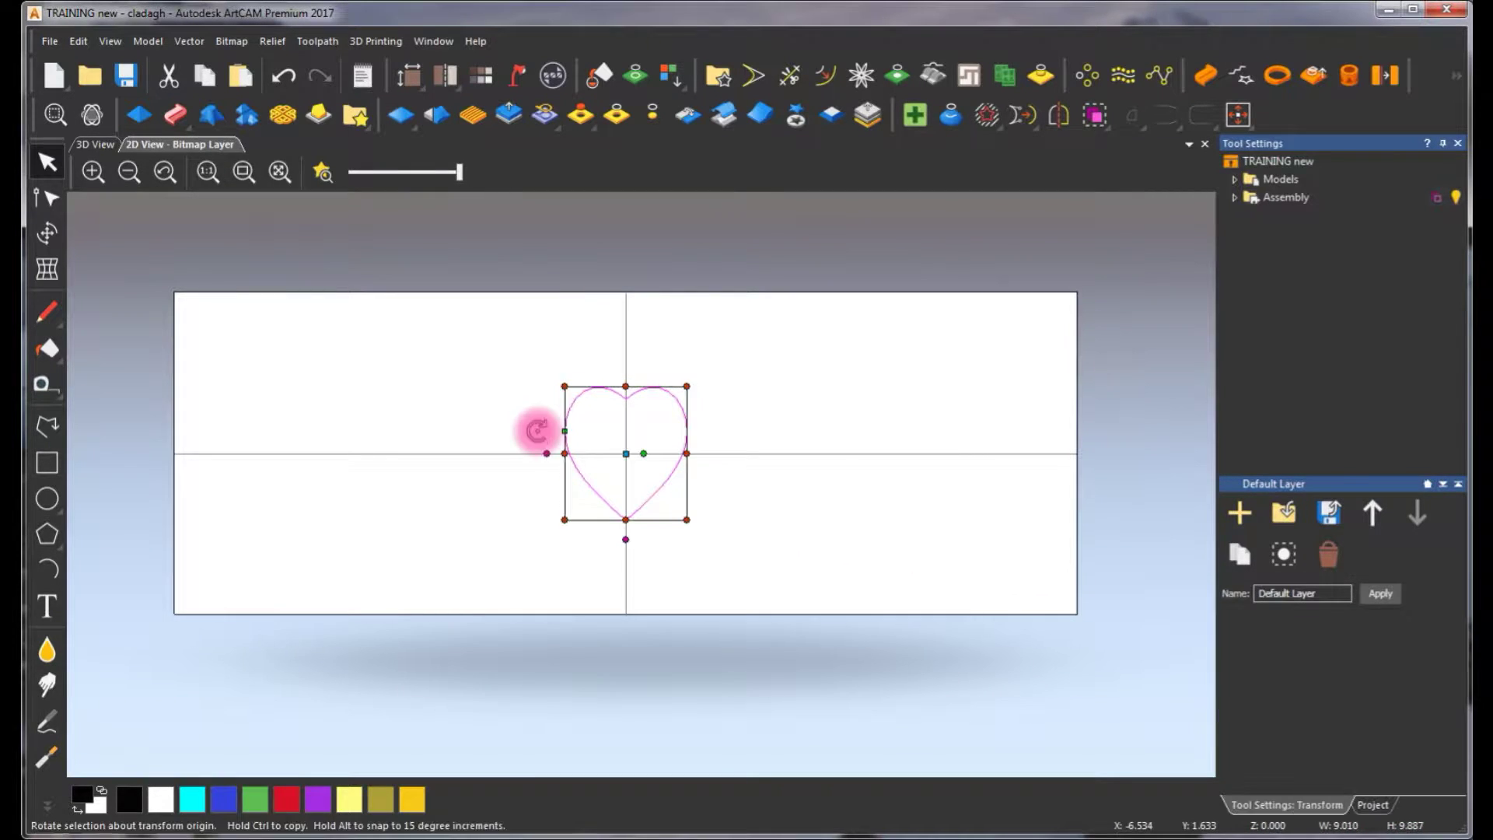
click(1335, 208)
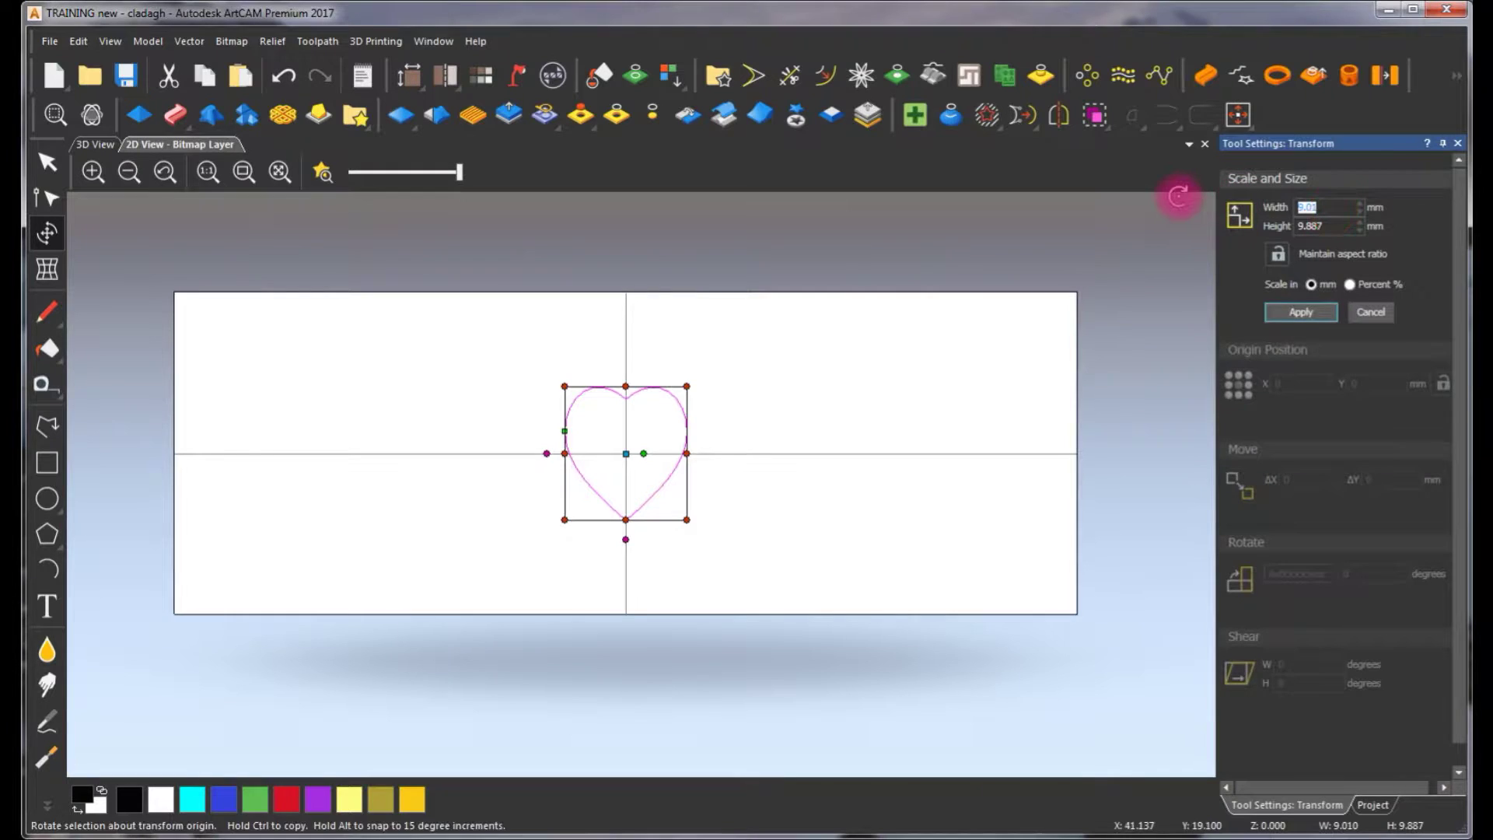
key(Tab)
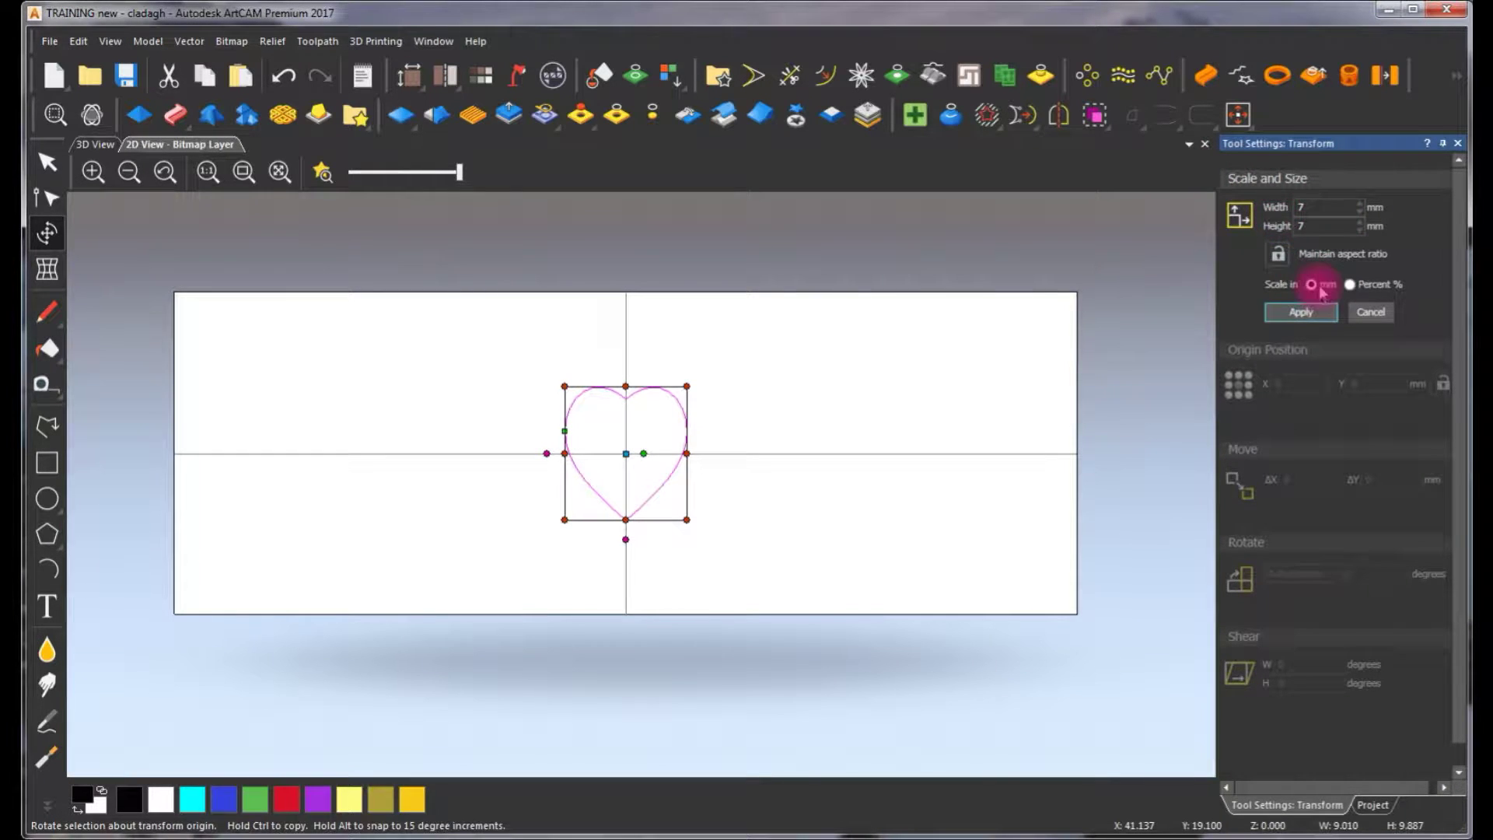
click(1303, 314)
right_click(655, 391)
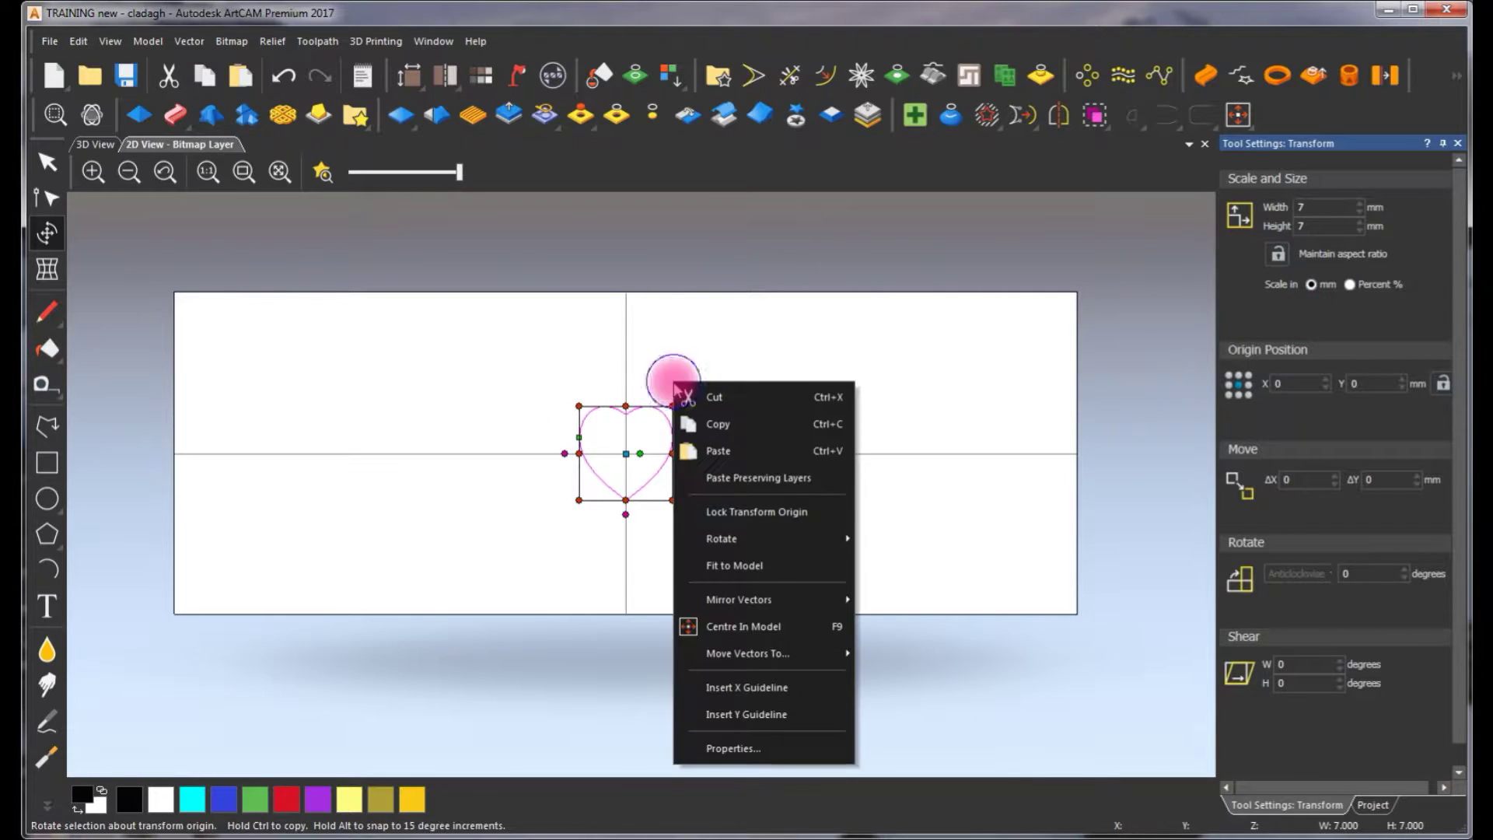
key(Escape)
scroll(614, 424, up, 2)
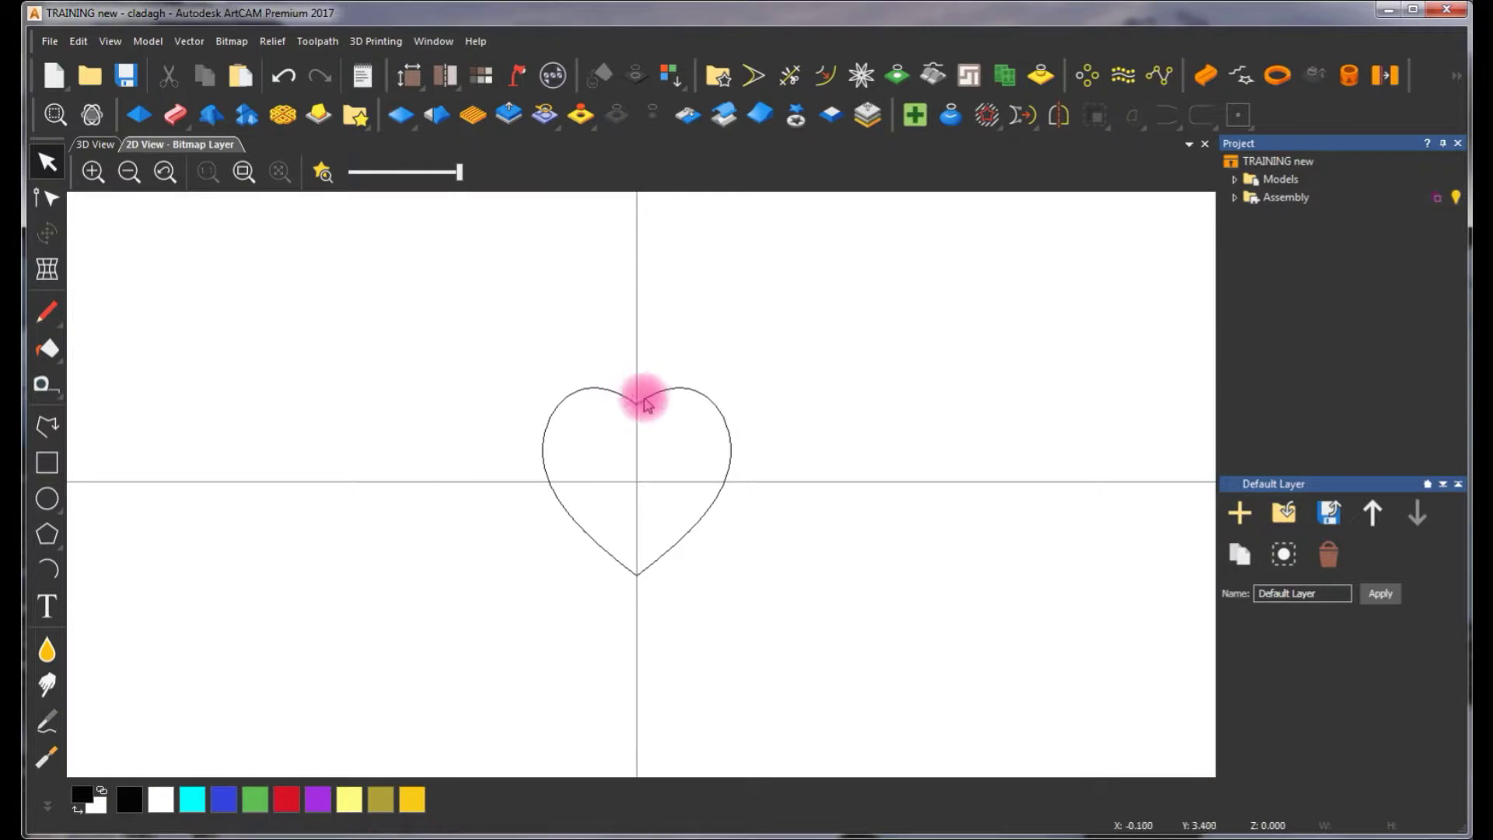
Draw a rectangle about 3.4 mm wide and 3.3 mm high above the heart, overlapping its top notch
click(661, 388)
scroll(653, 443, down, 4)
scroll(650, 470, up, 2)
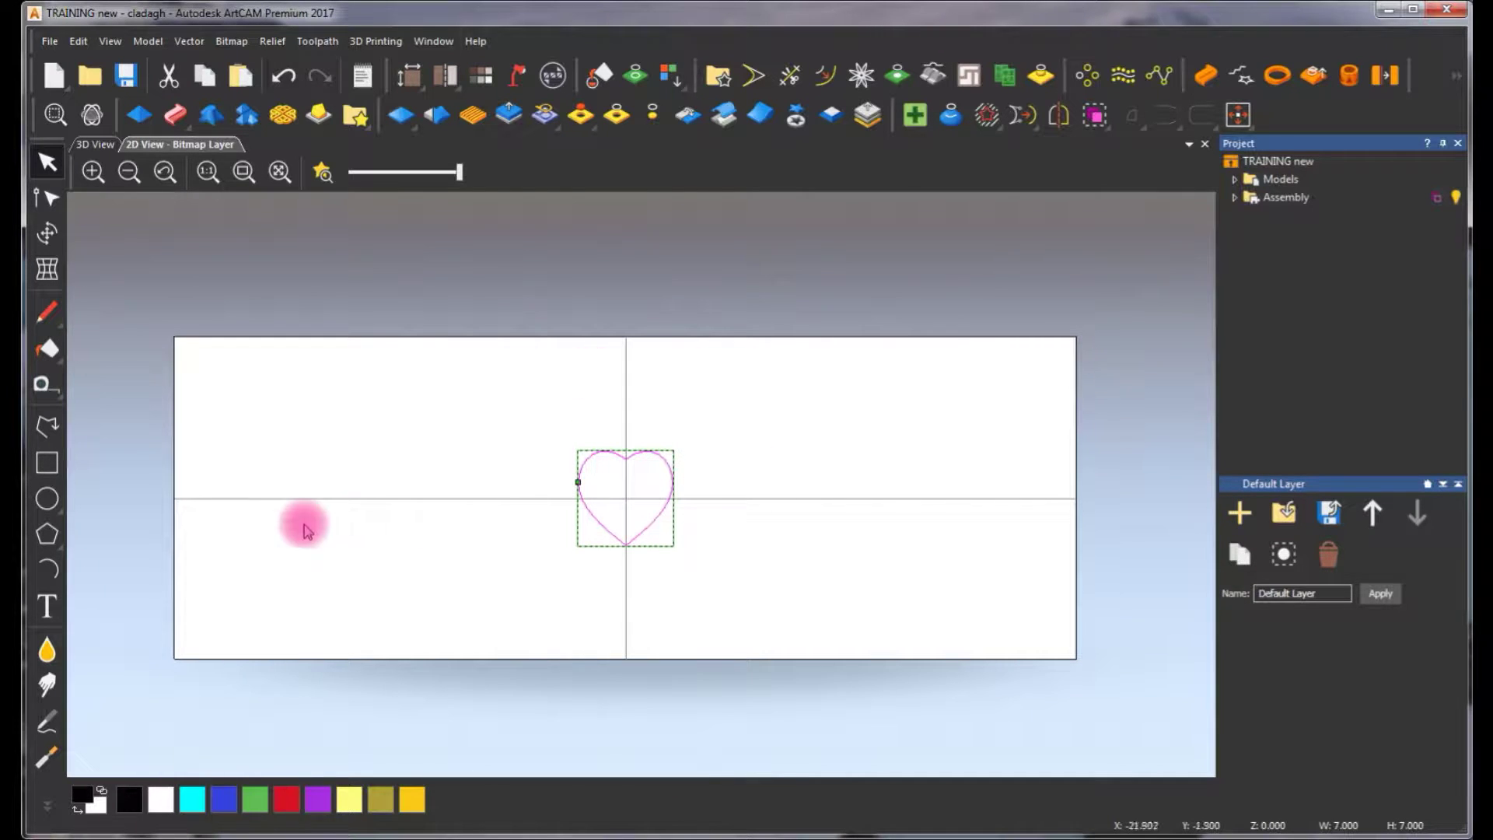
click(47, 464)
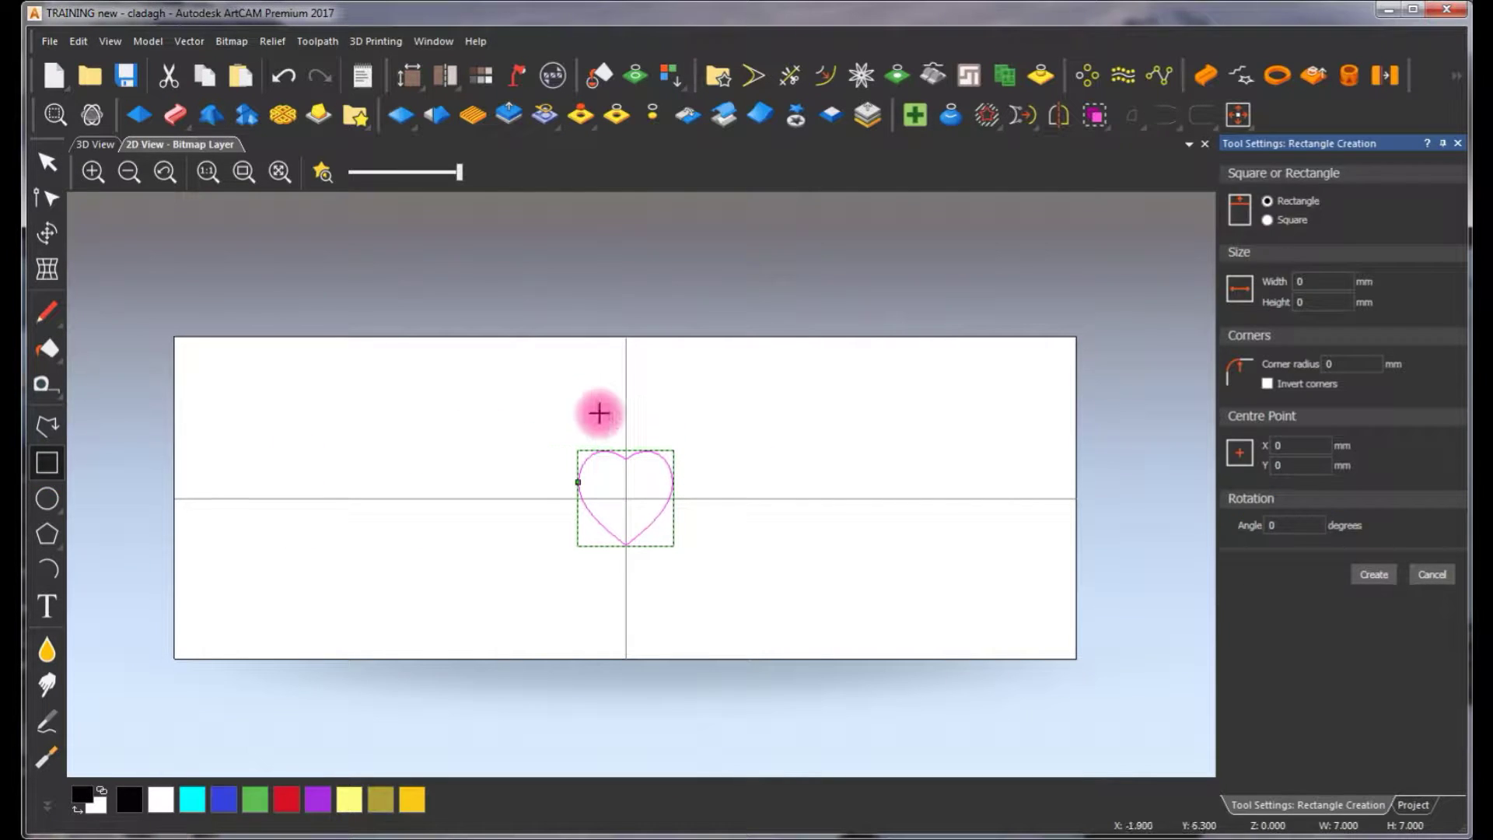
drag(602, 413, 647, 459)
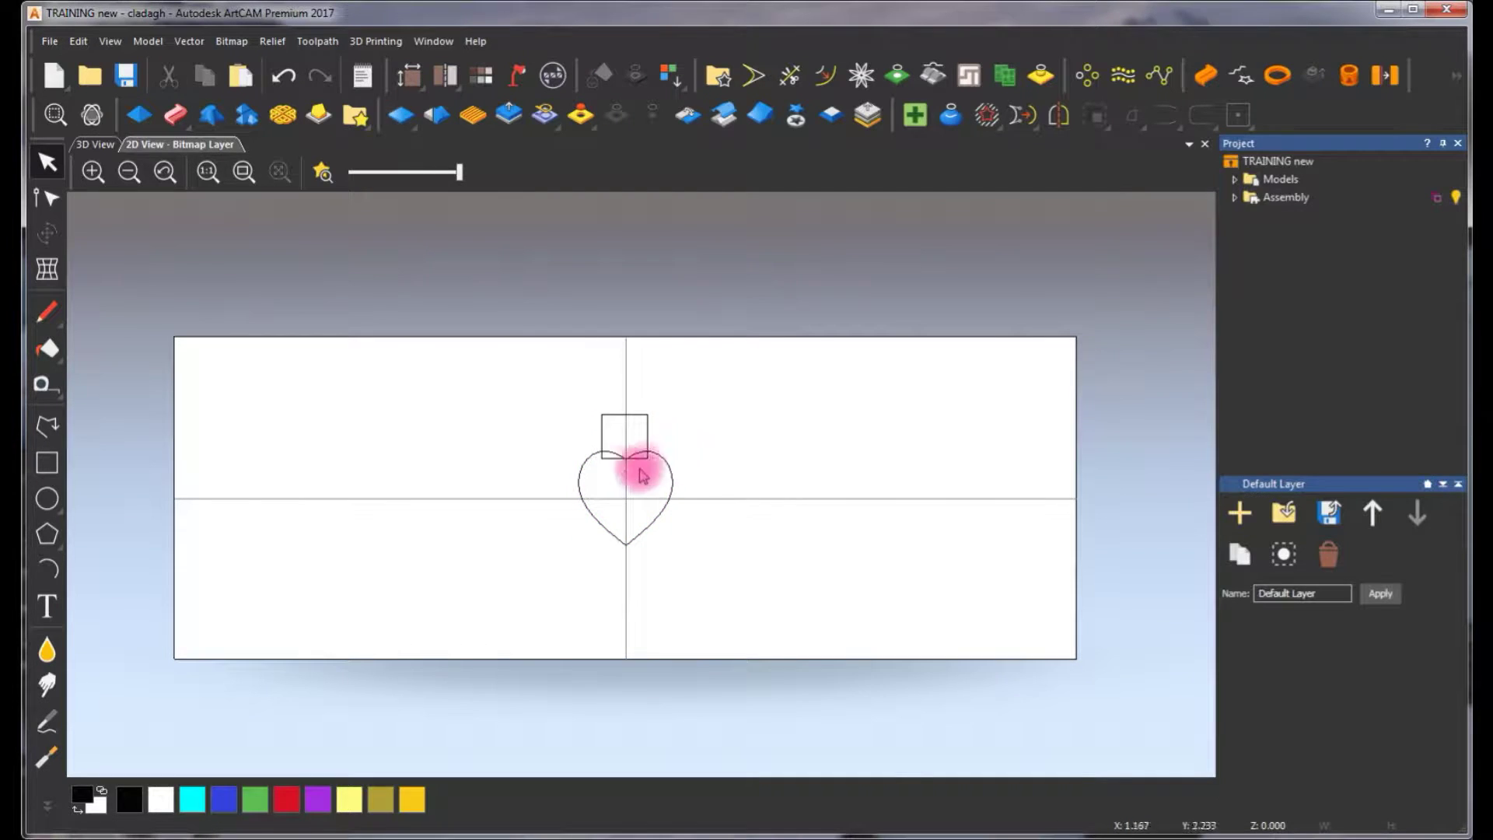
Reposition the rectangle so it is centred on the model's vertical axis with its bottom edge at the heart's notch
scroll(644, 465, up, 2)
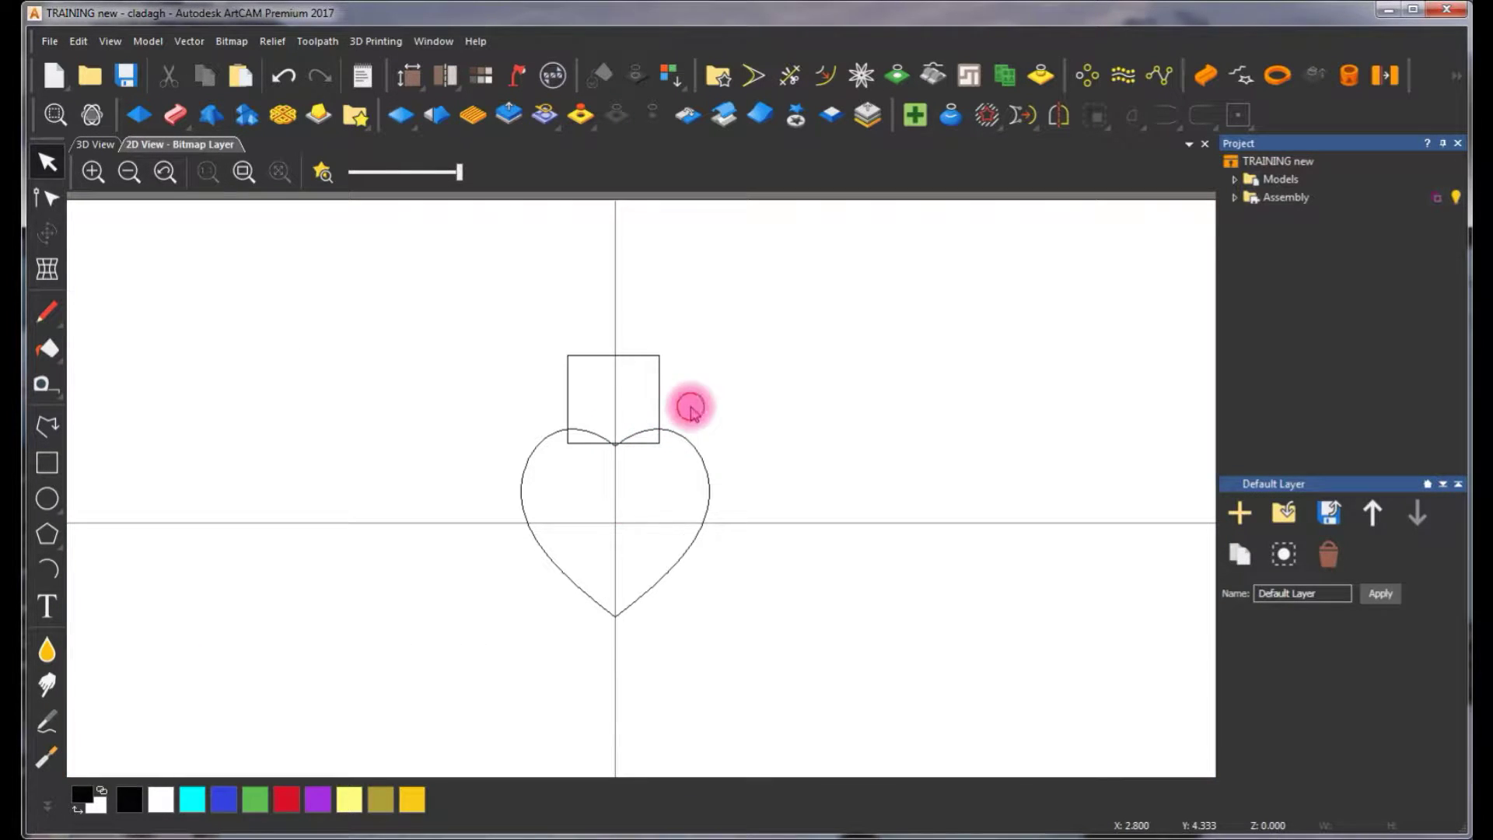
click(652, 355)
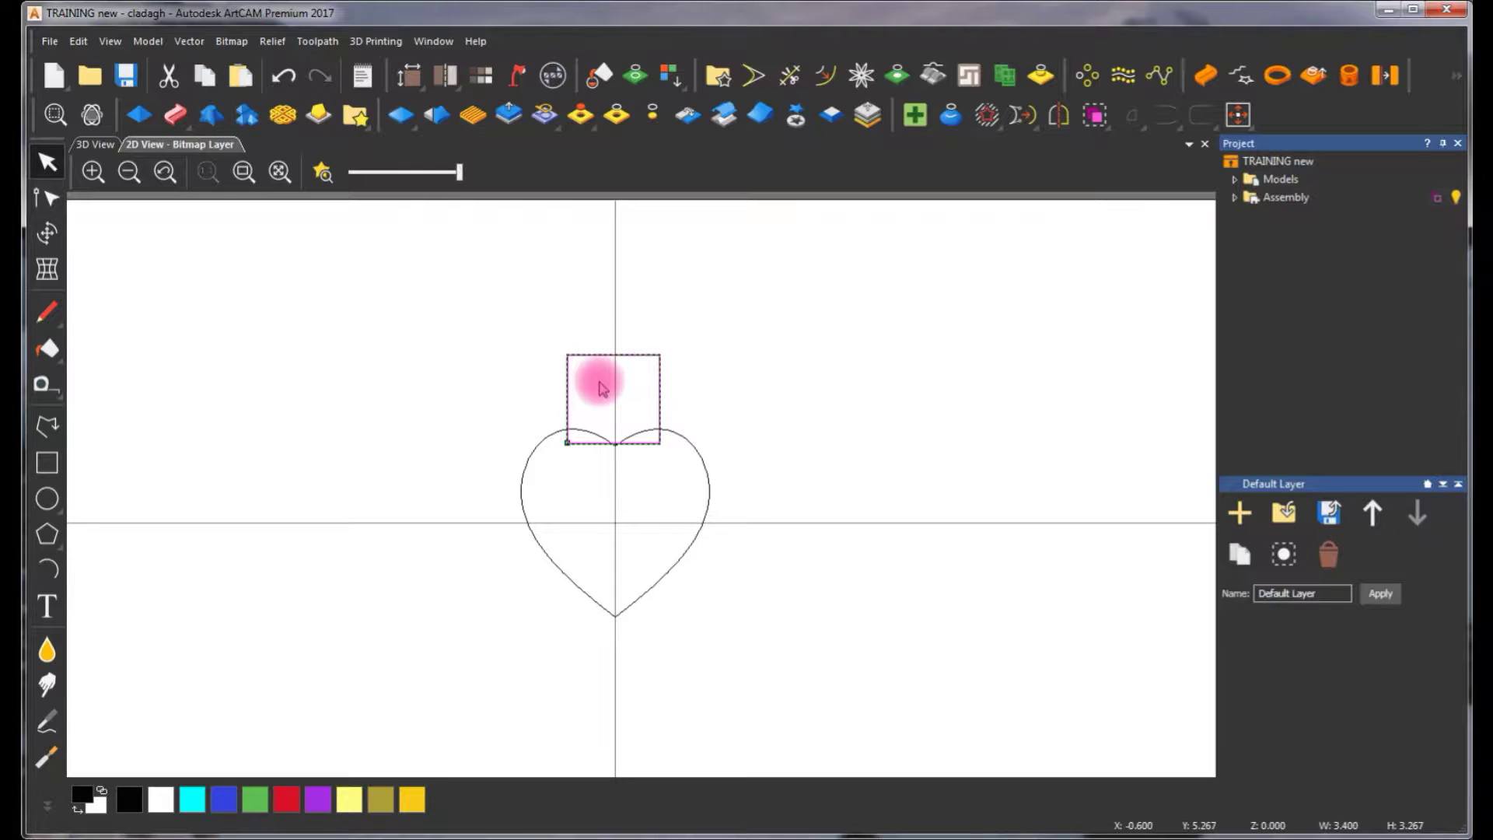
key(n)
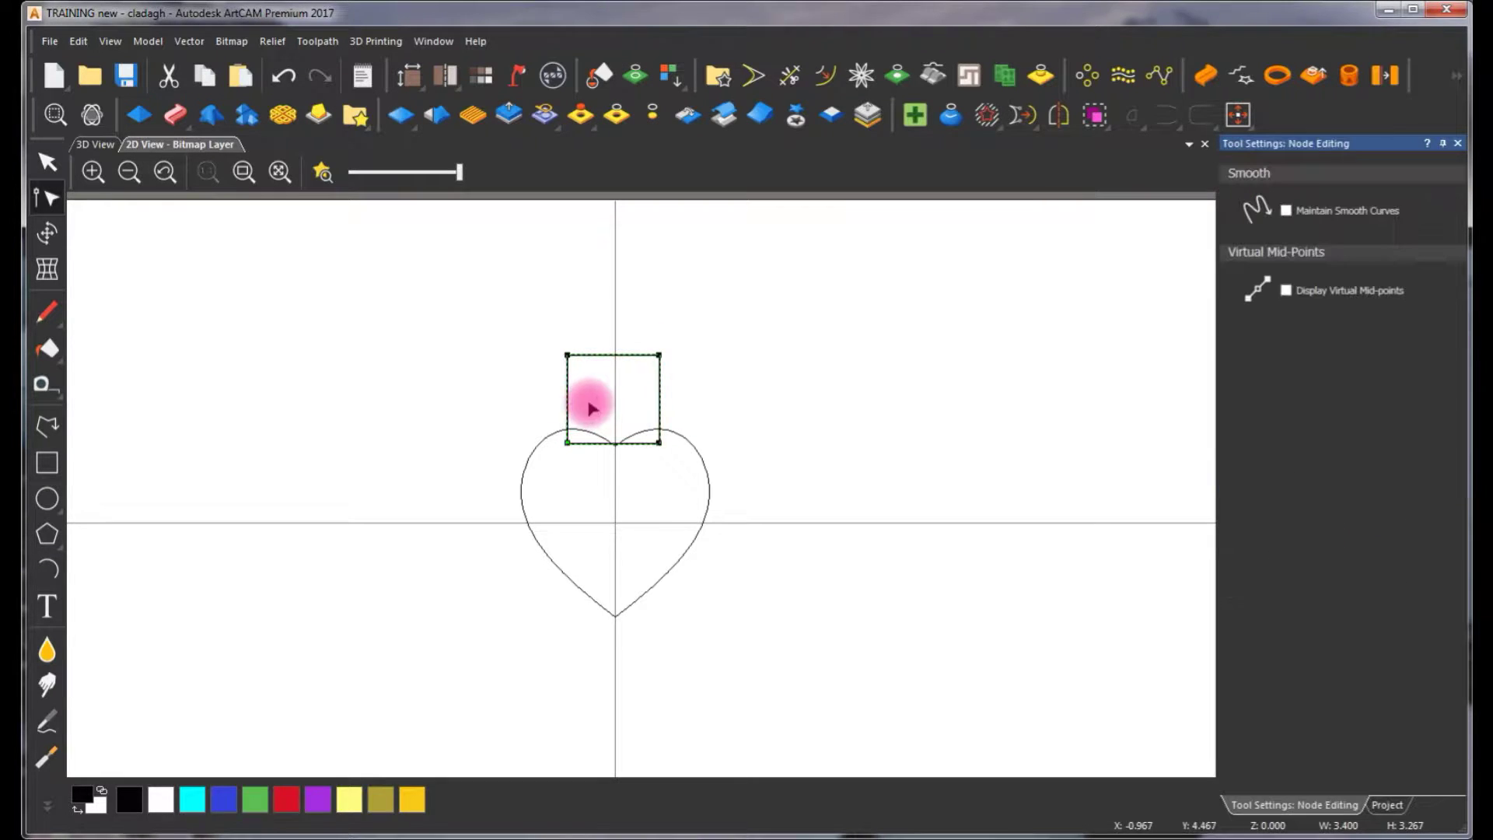
scroll(633, 395, up, 2)
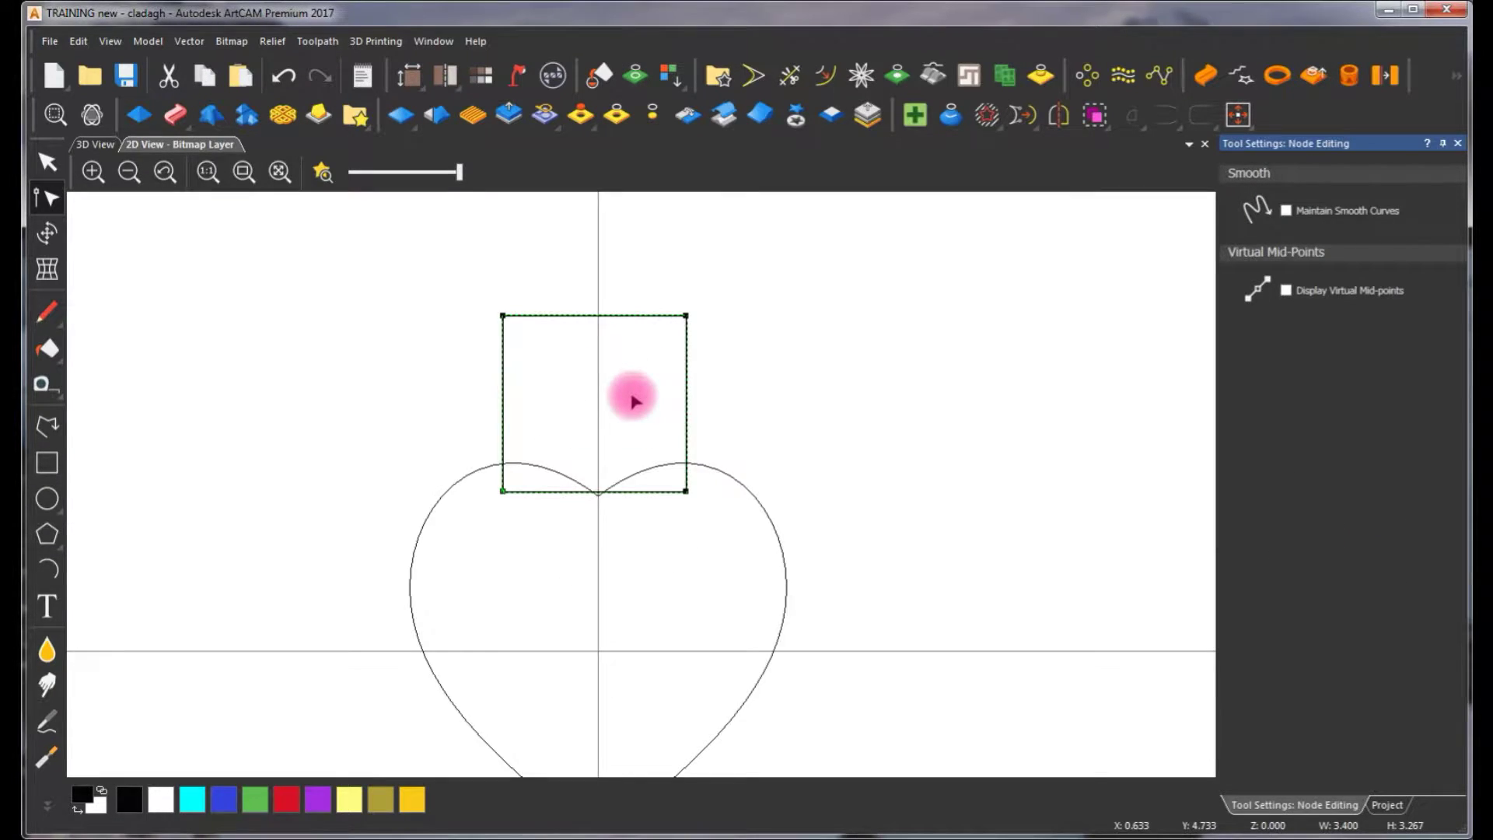
scroll(630, 401, down, 2)
key(Escape)
drag(620, 402, 629, 511)
scroll(620, 507, up, 2)
key(Up)
key(Up)
key(Up)
key(Up)
key(Up)
key(Up)
key(Up)
key(Up)
key(Up)
key(Up)
key(Up)
key(Up)
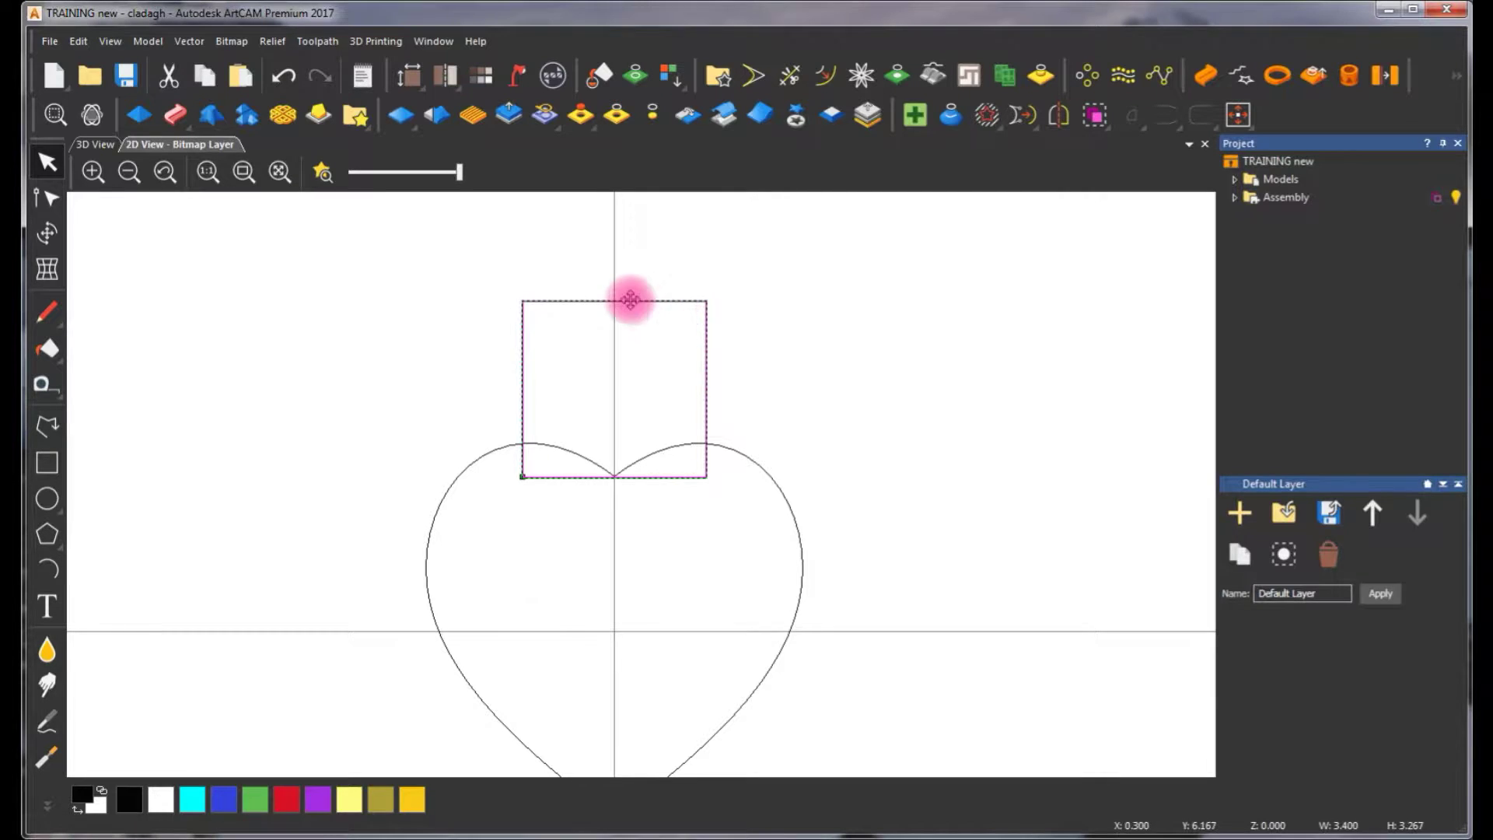
Insert a node at the middle of the rectangle's top edge and convert both top spans into upward-bulging arcs
double_click(606, 303)
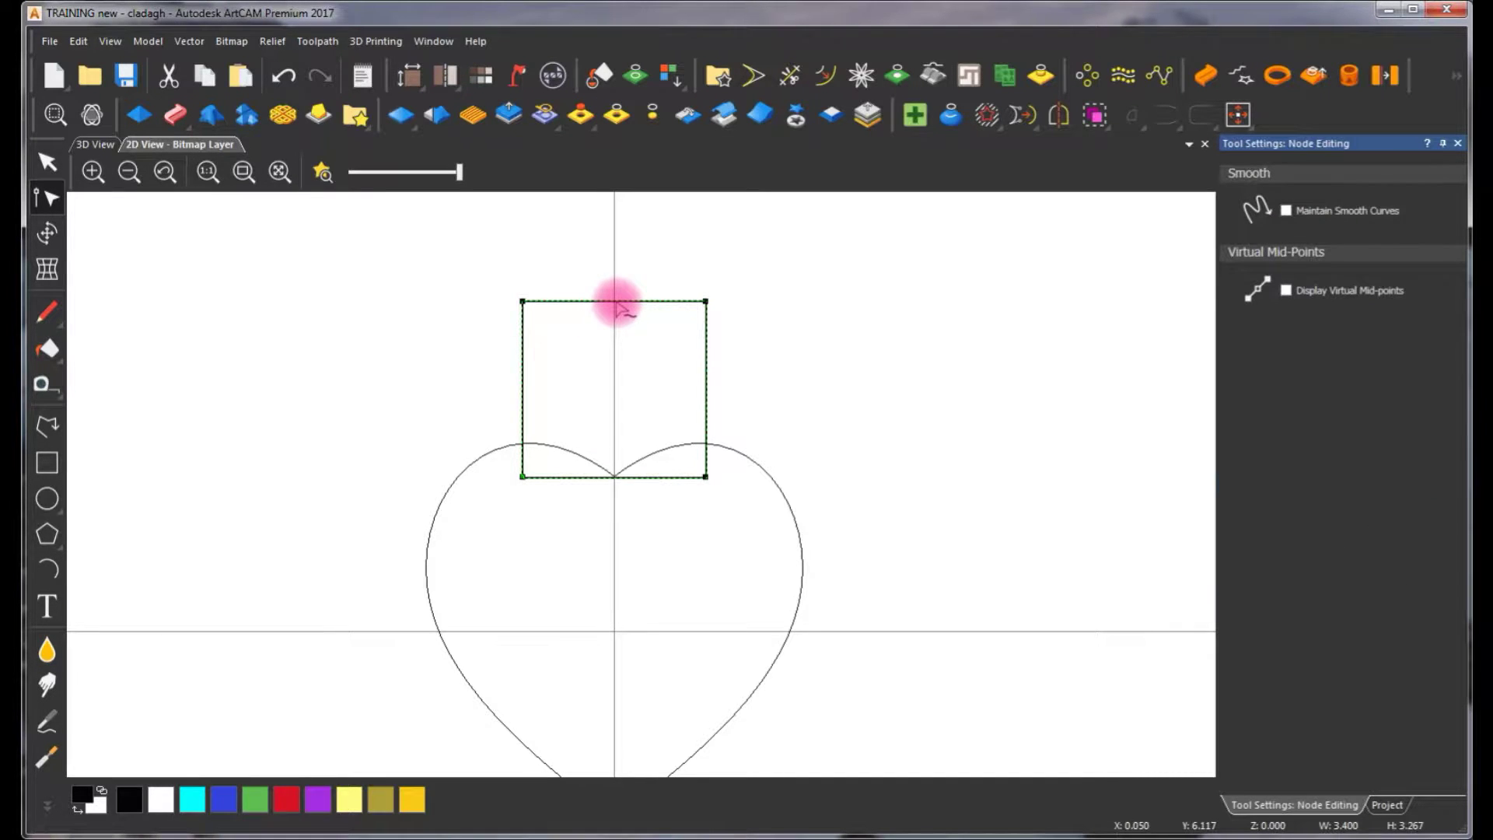
key(i)
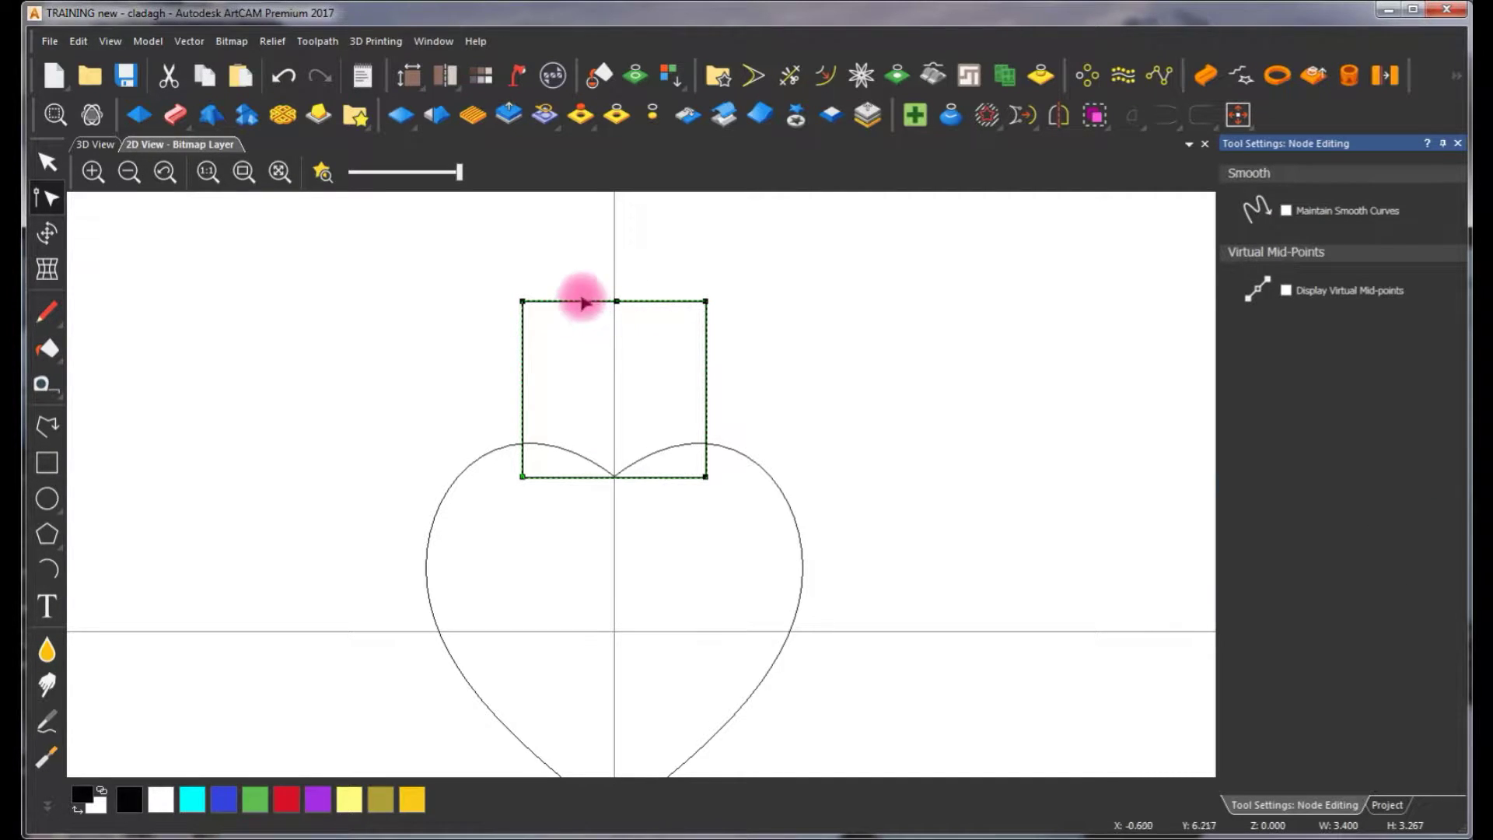
key(a)
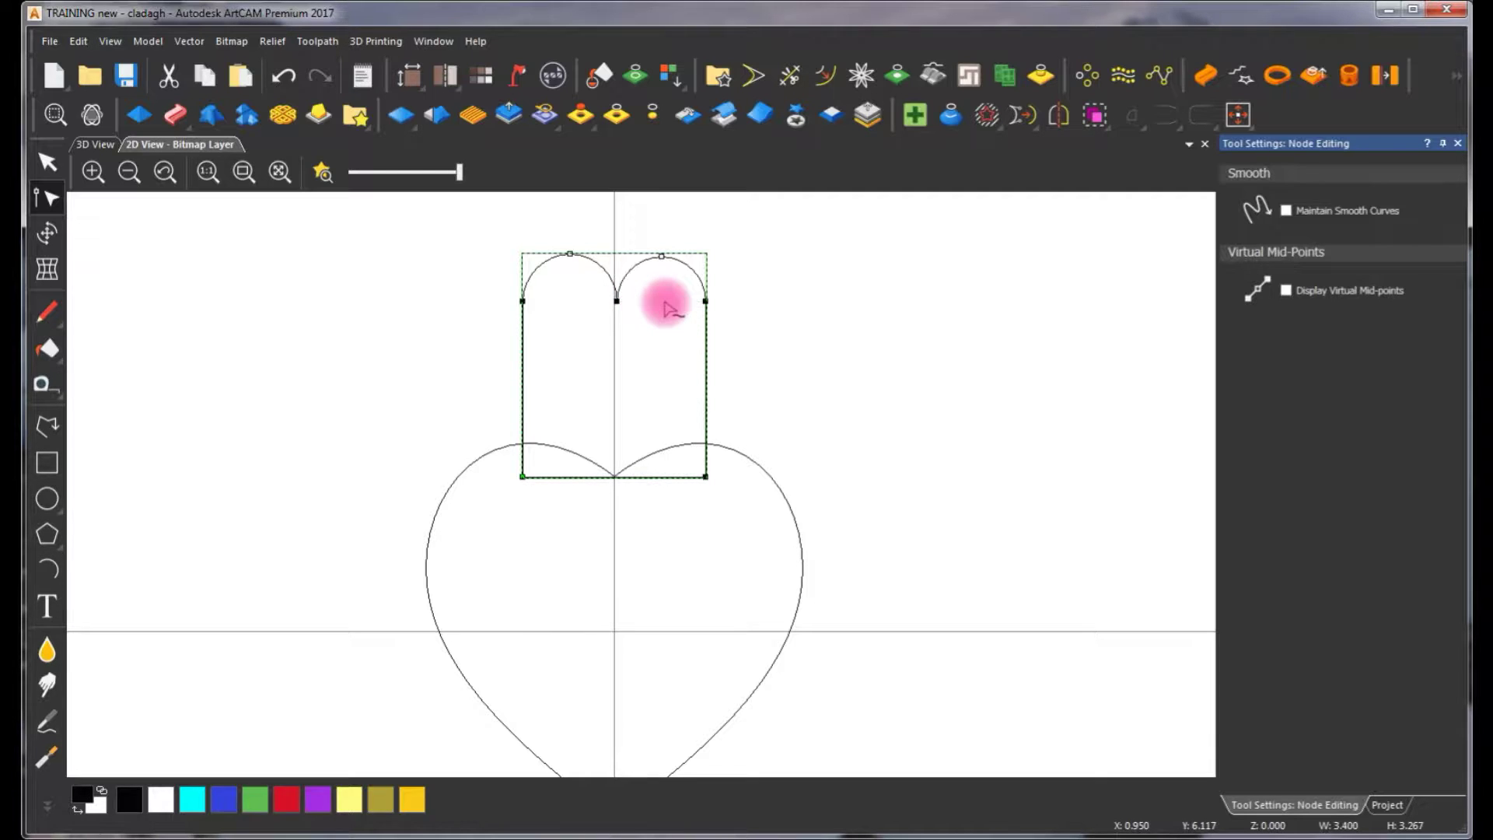
Move the shape's two bottom corner nodes inward along its base so both sides taper downward
drag(483, 453, 564, 527)
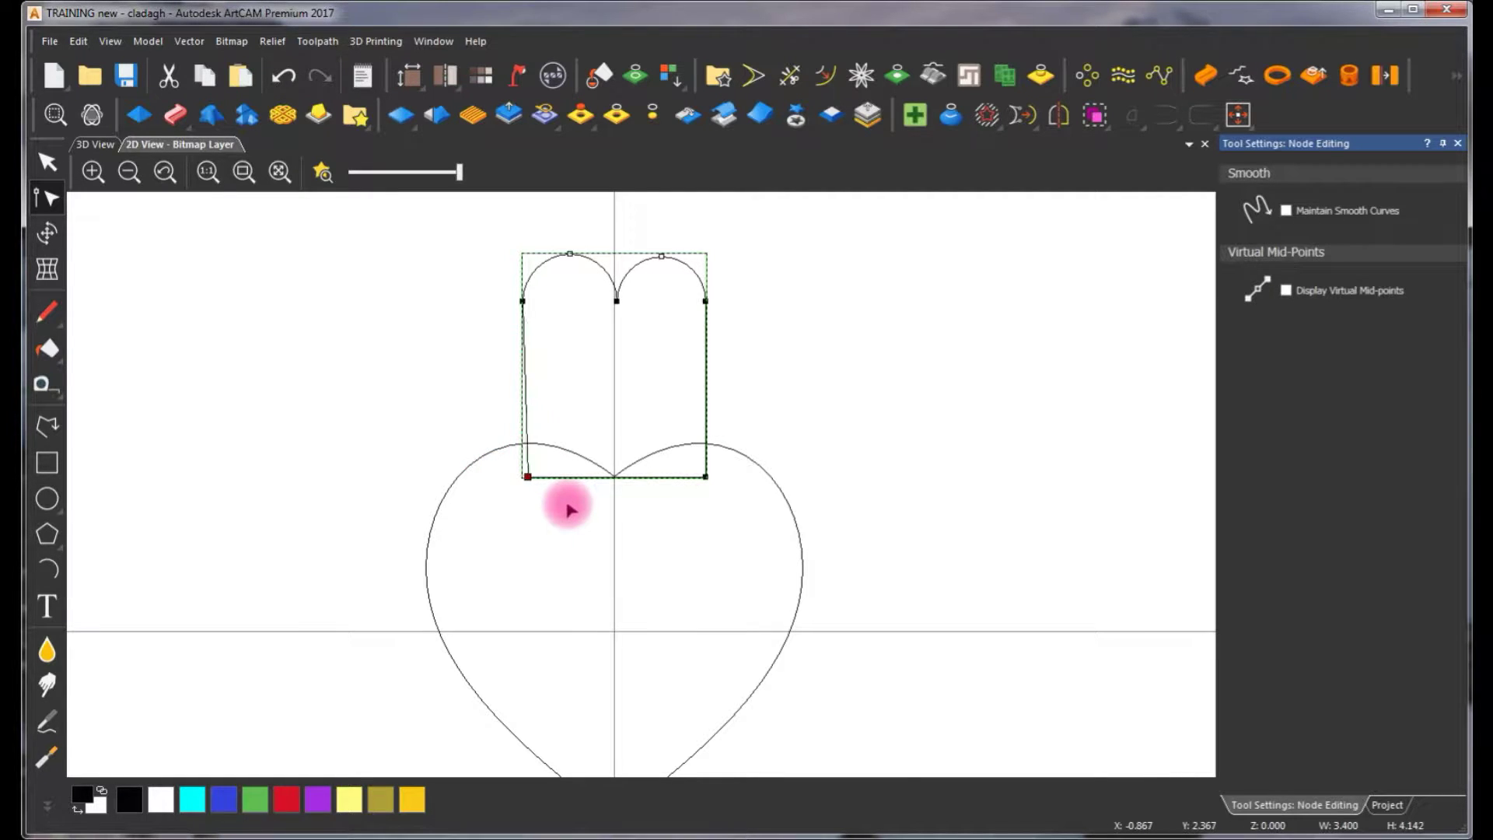
drag(551, 476, 578, 476)
drag(676, 467, 748, 515)
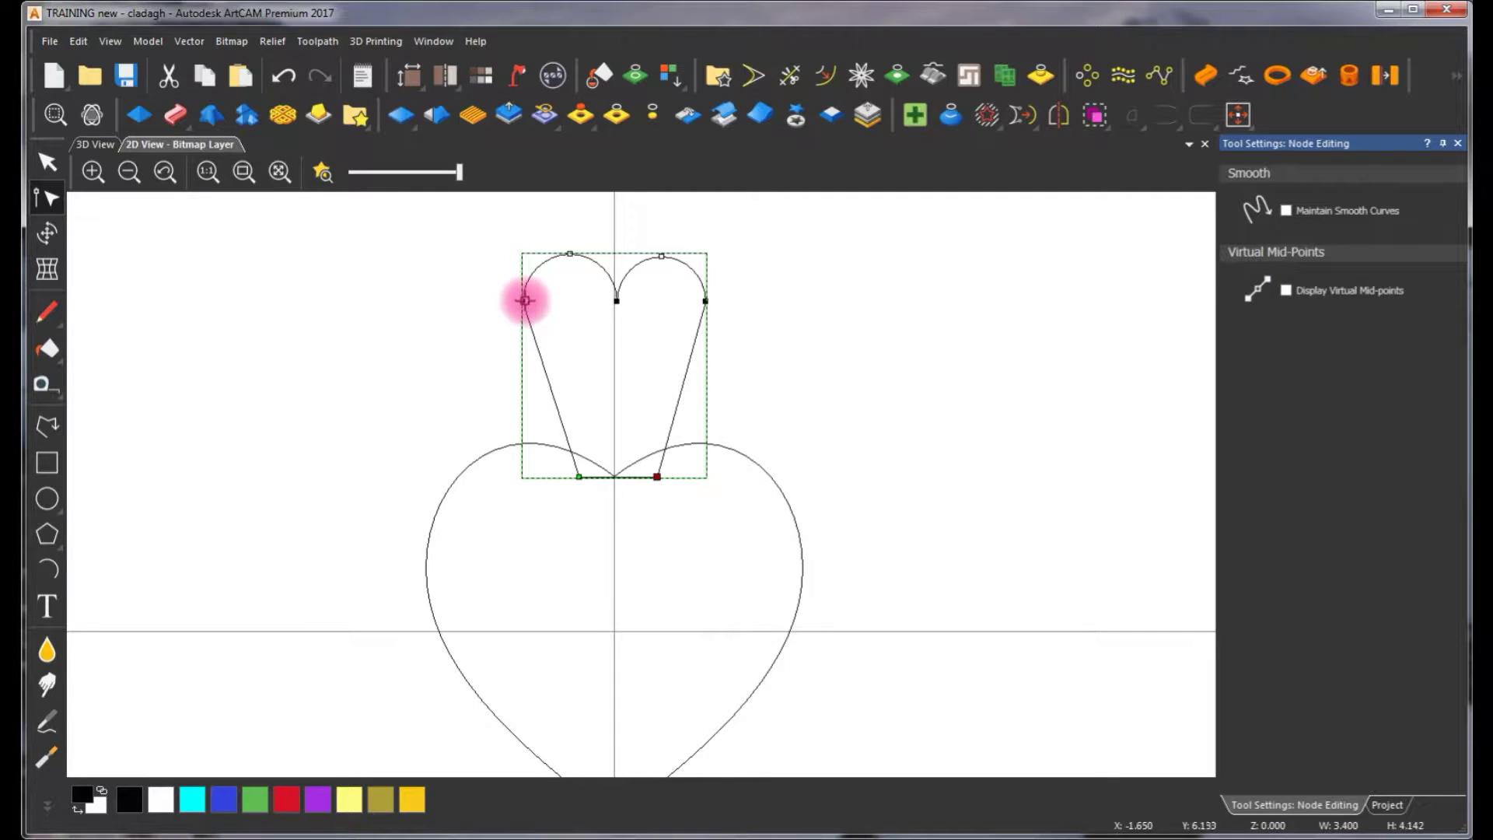
Nudge the shape's left and right upper corner nodes outward until it is about 4.9 mm wide
drag(471, 291, 544, 326)
key(Left)
key(Left)
key(Left)
key(Left)
key(Left)
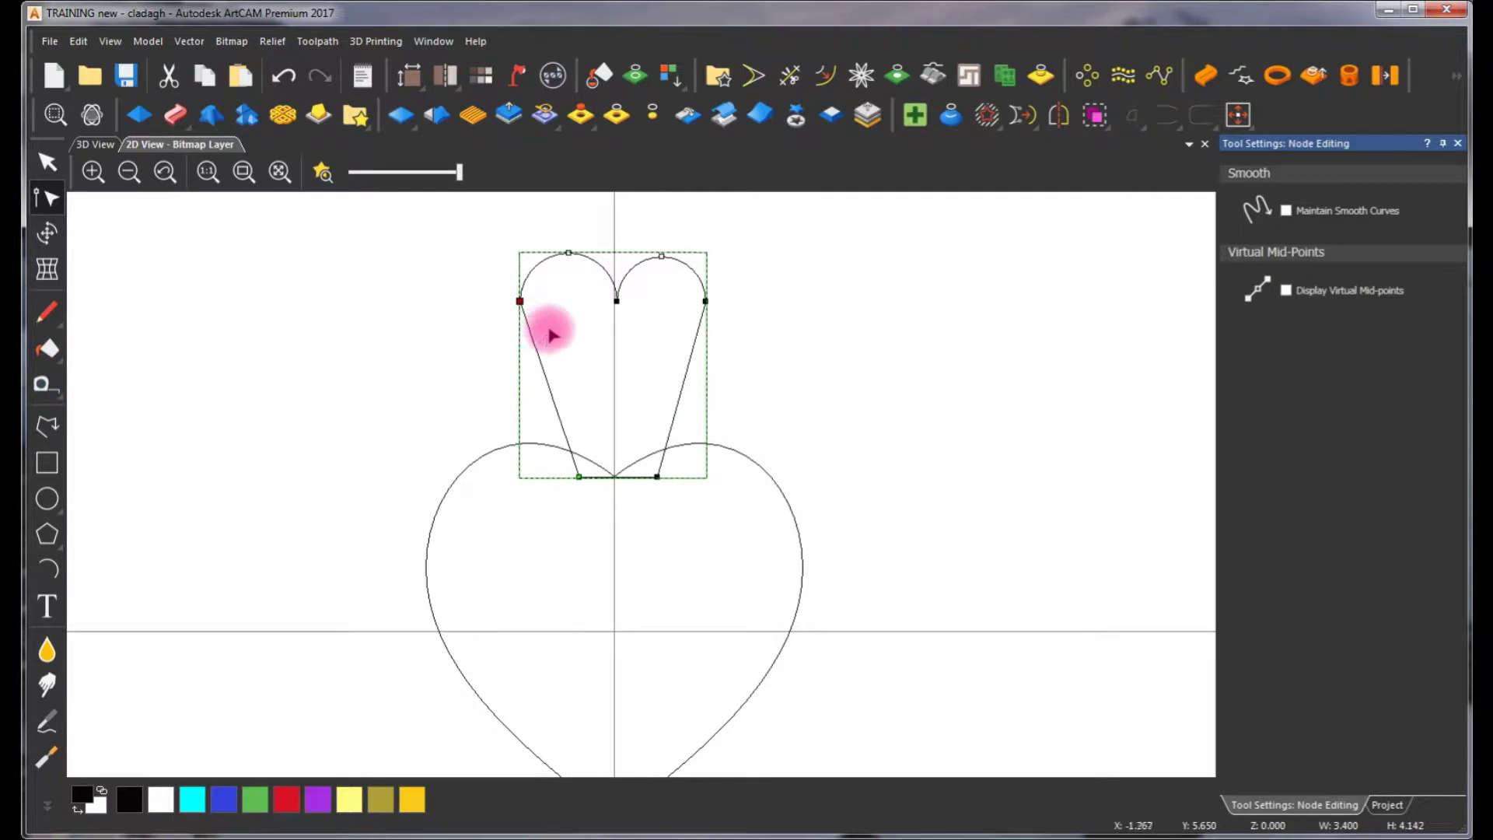
drag(655, 266, 748, 317)
key(Right)
key(Right)
key(Right)
key(Right)
key(Right)
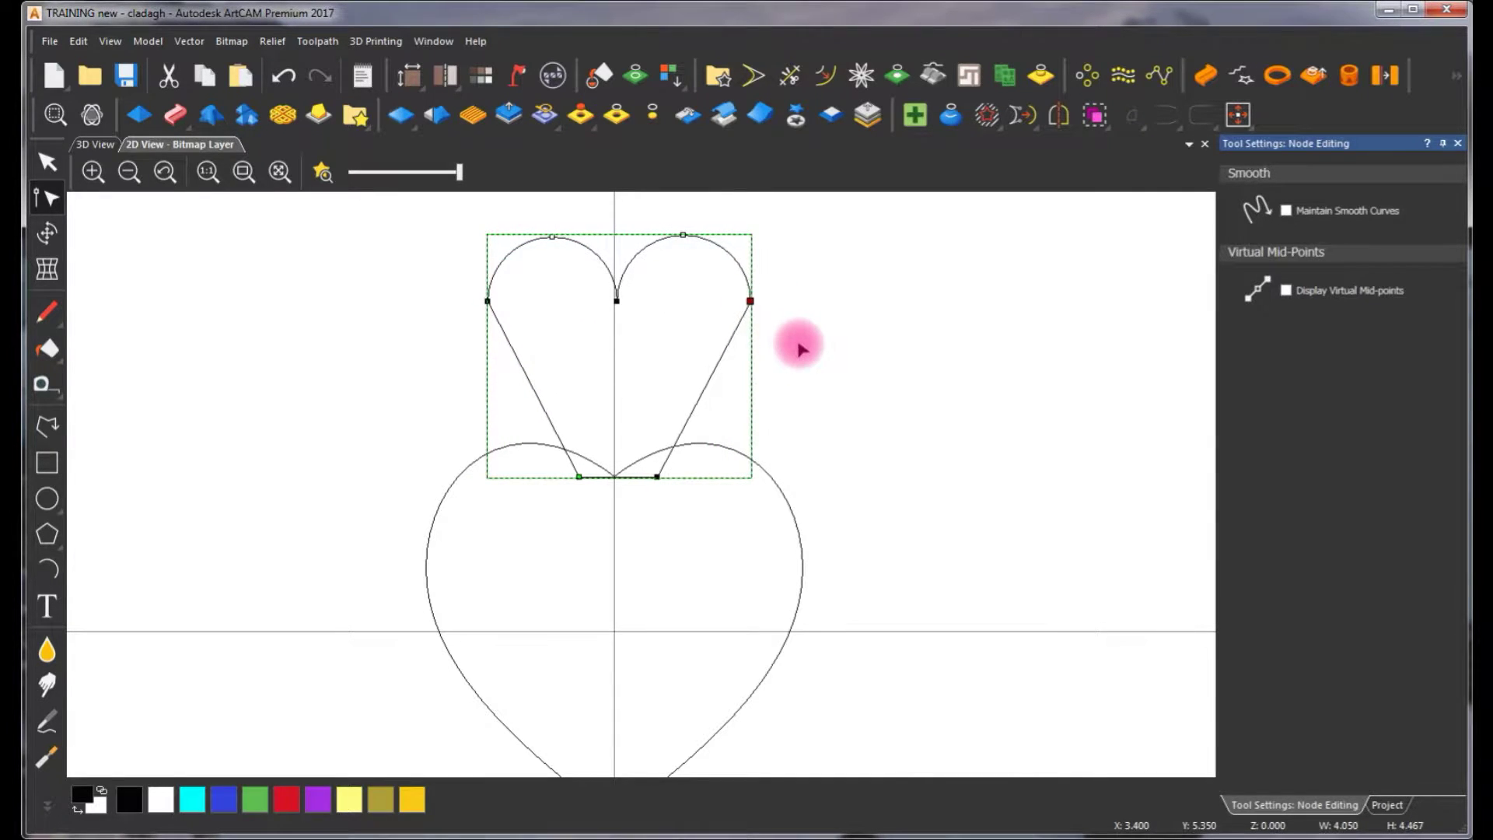
click(810, 323)
scroll(674, 393, down, 2)
key(n)
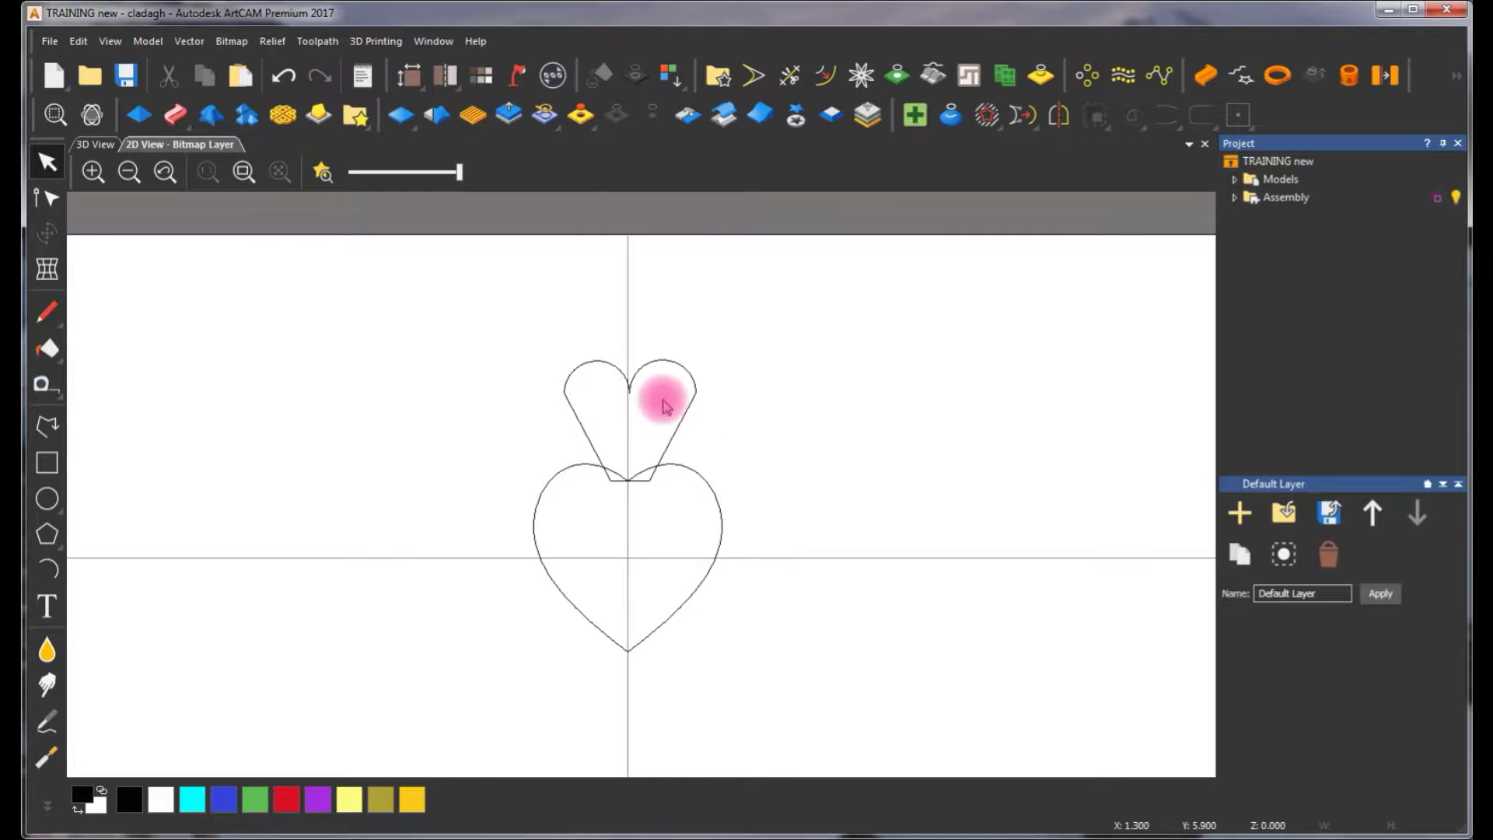
Lower all the upper nodes of the double-arched shape together until it is about 3.6 mm high
click(604, 361)
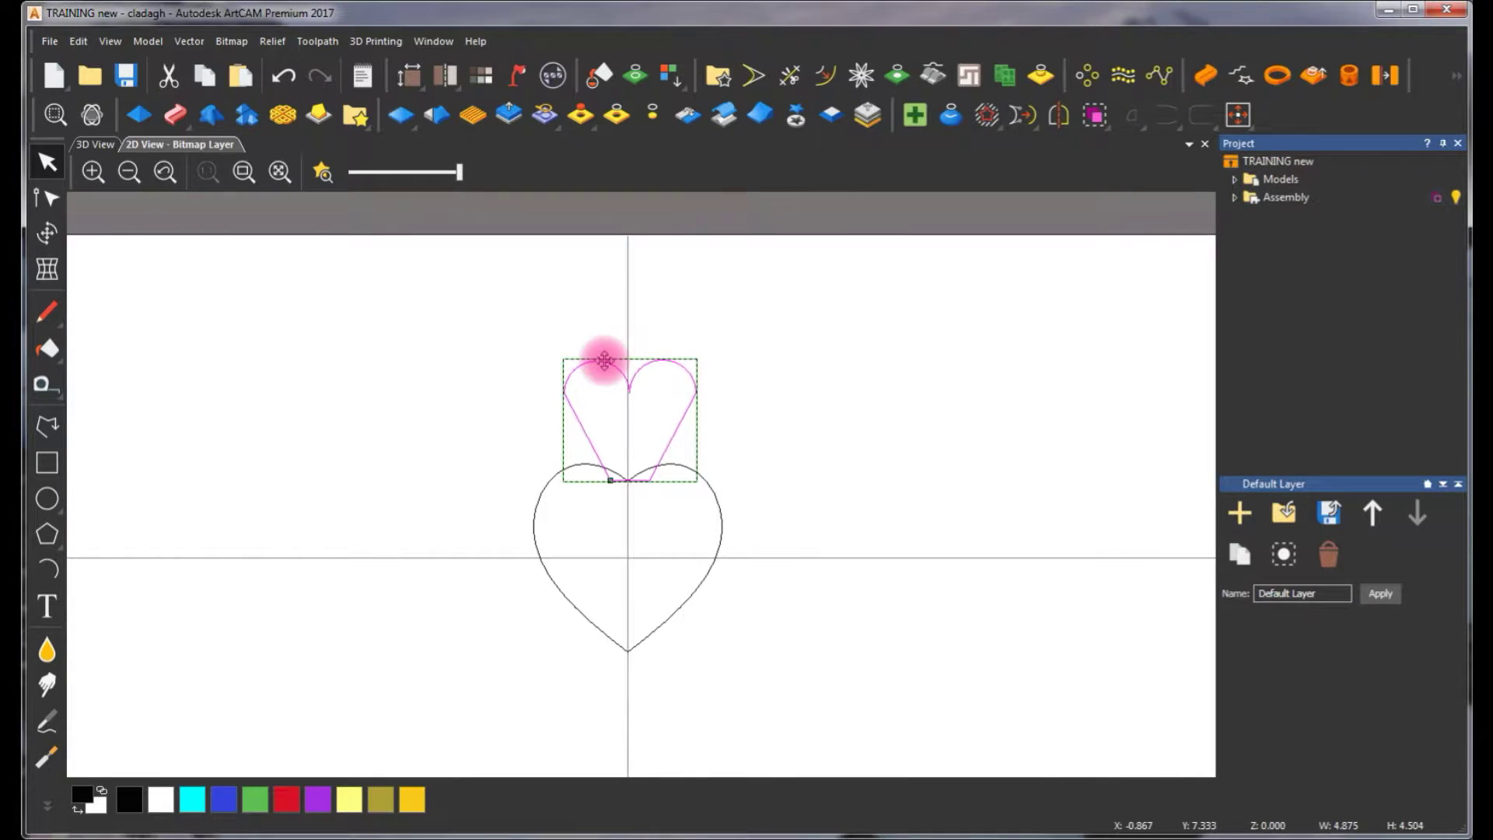
key(n)
drag(511, 319, 735, 420)
key(Down)
key(Down)
key(Down)
key(Down)
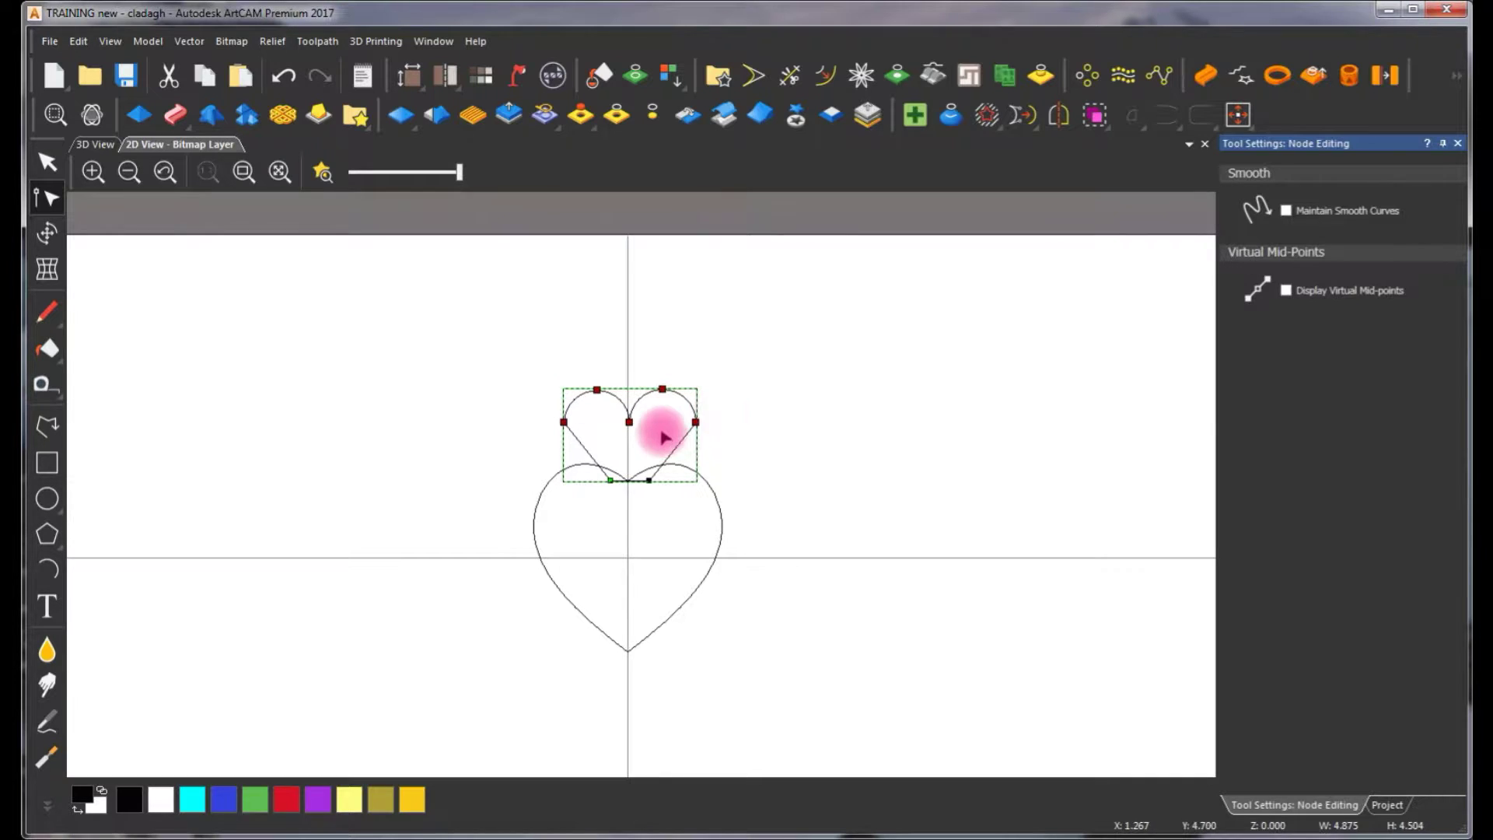
scroll(665, 437, up, 2)
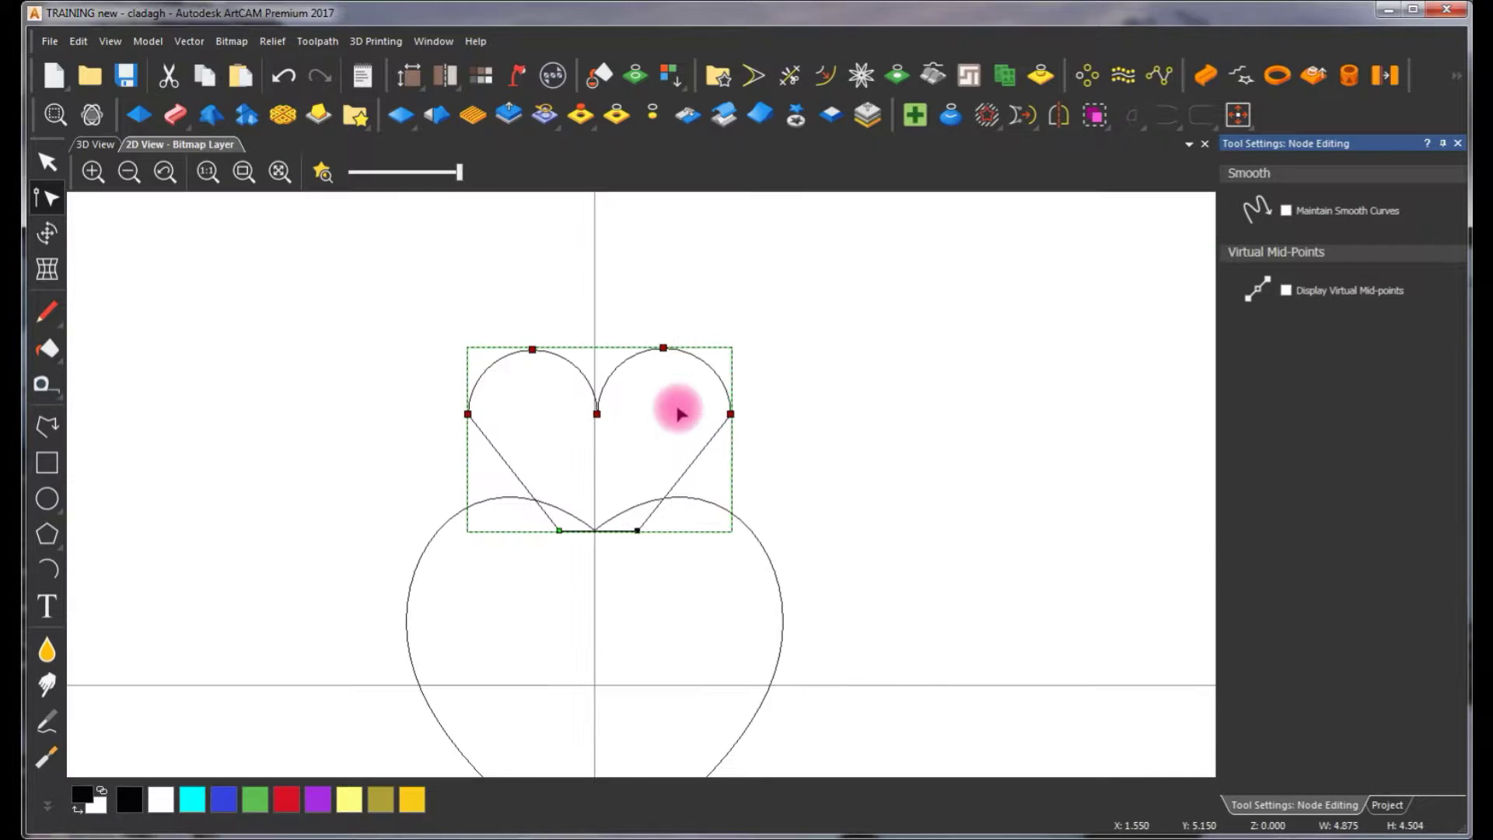
click(794, 376)
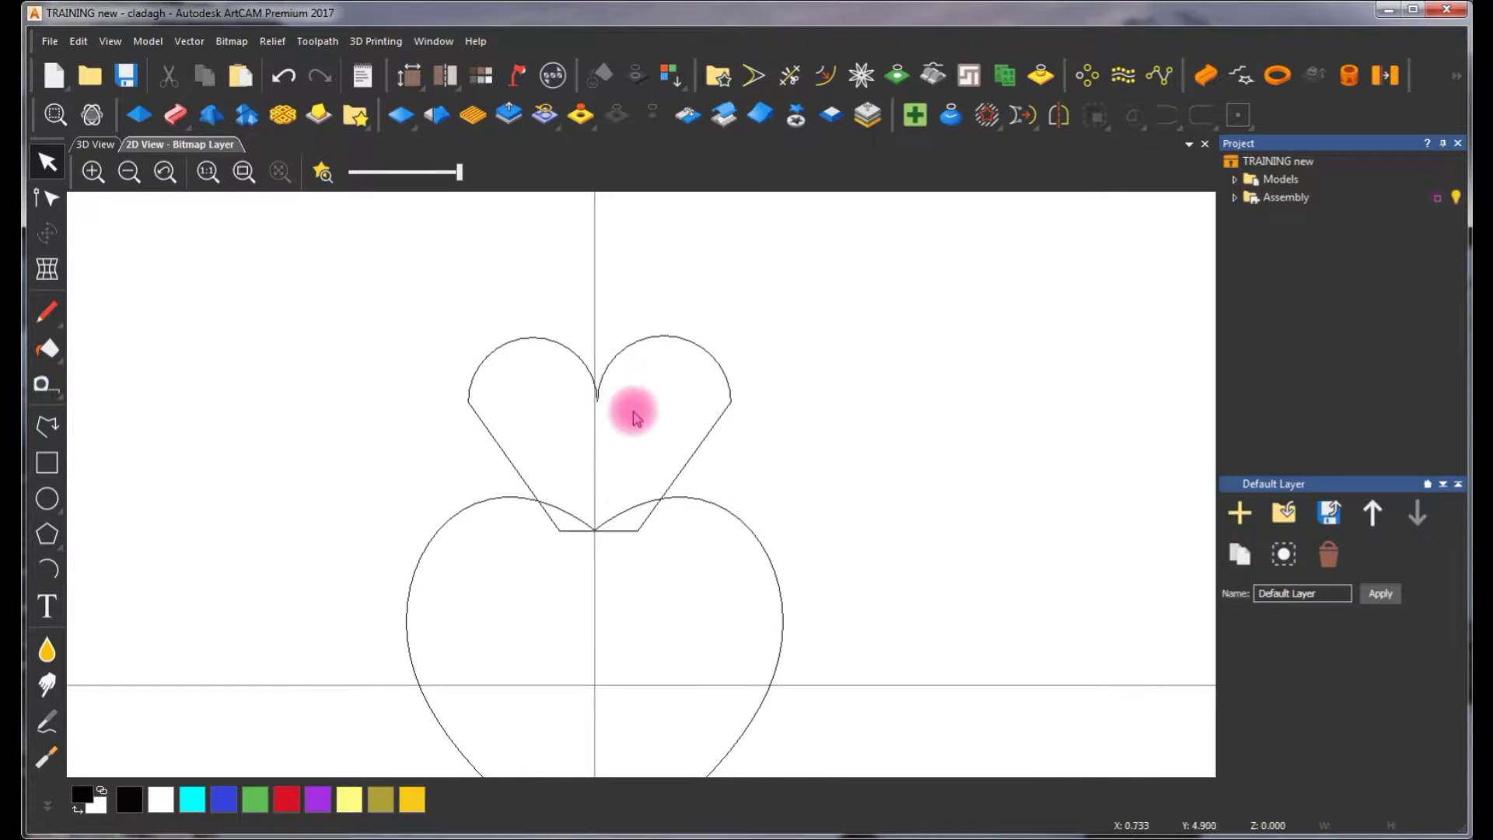
Try merging the double-arched shape and the heart into one outline with Weld
scroll(638, 478, down, 2)
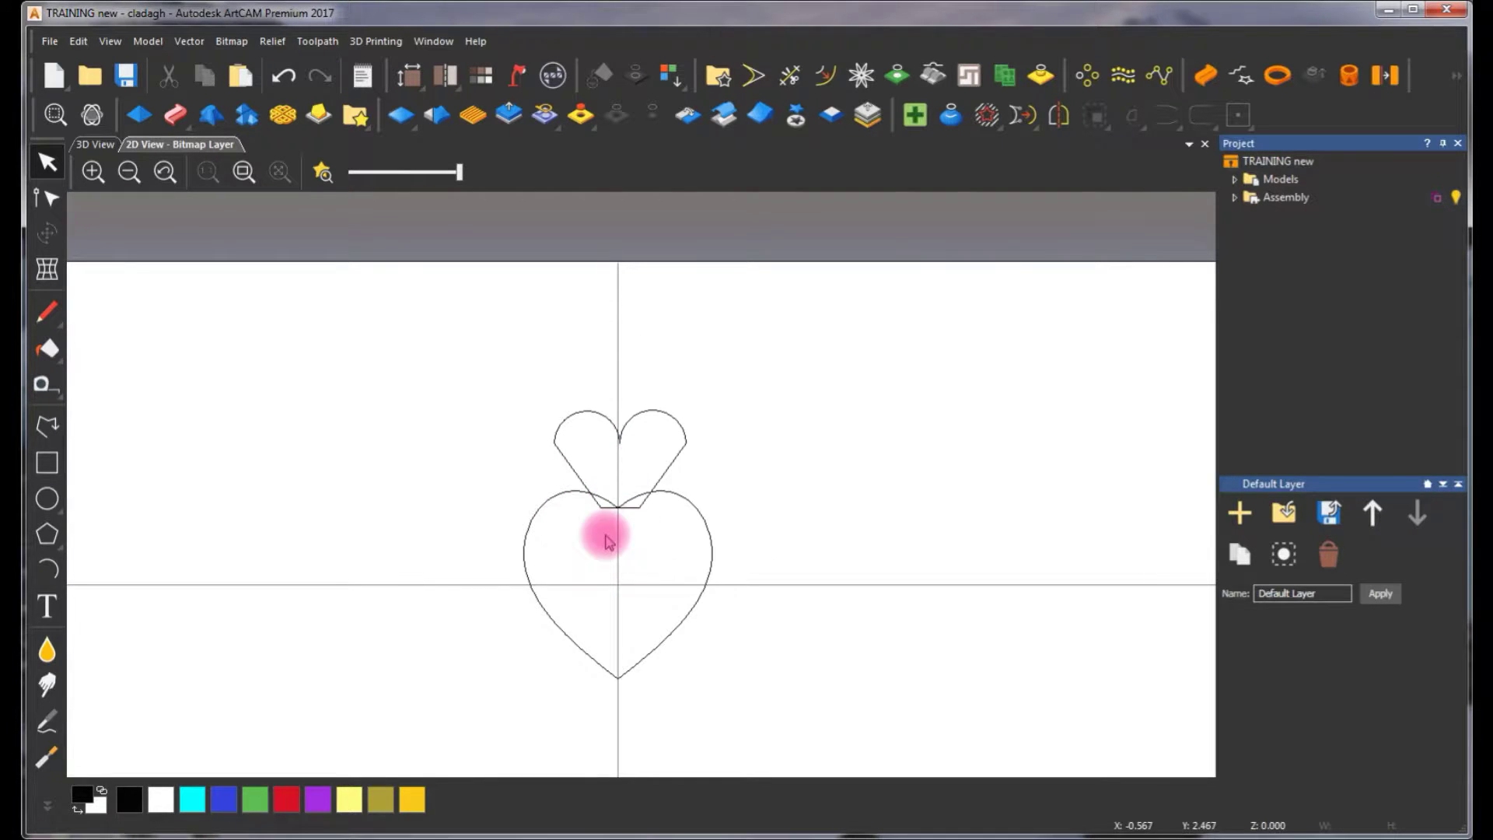
scroll(614, 528, up, 1)
scroll(620, 525, down, 2)
scroll(618, 523, up, 1)
scroll(658, 455, up, 1)
click(664, 252)
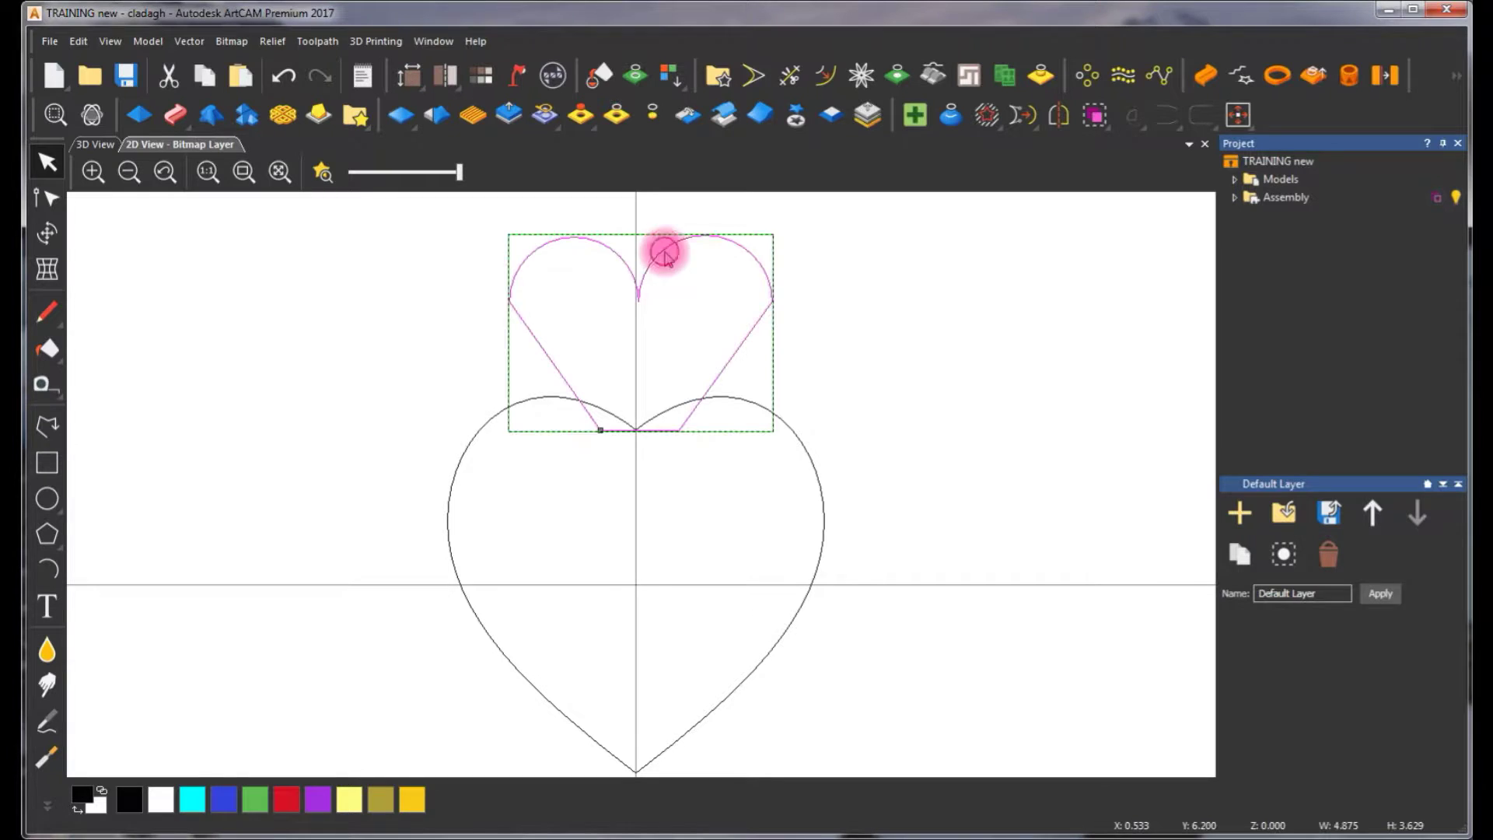
shift+click(491, 416)
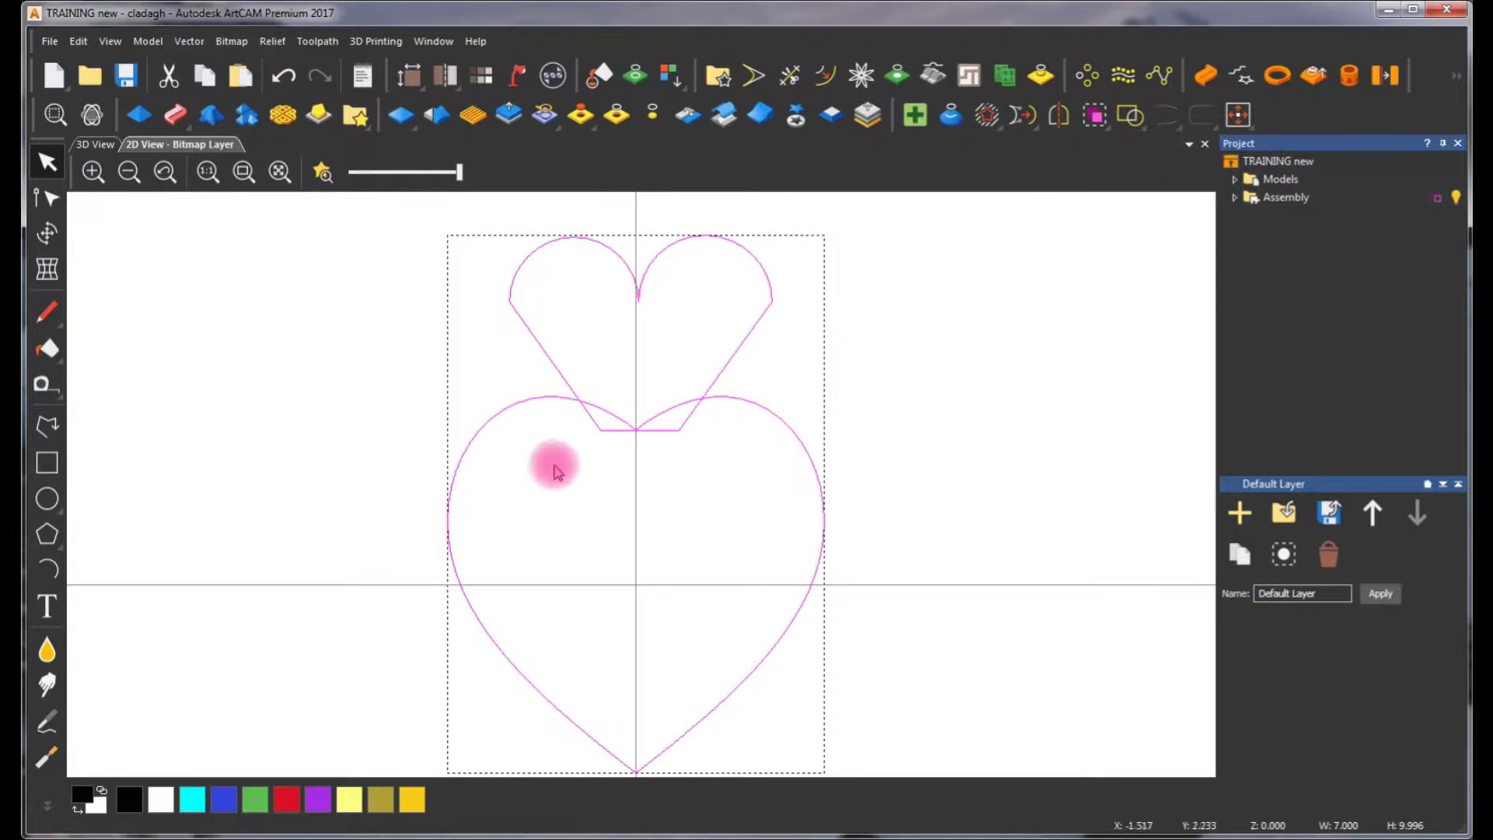
right_click(653, 396)
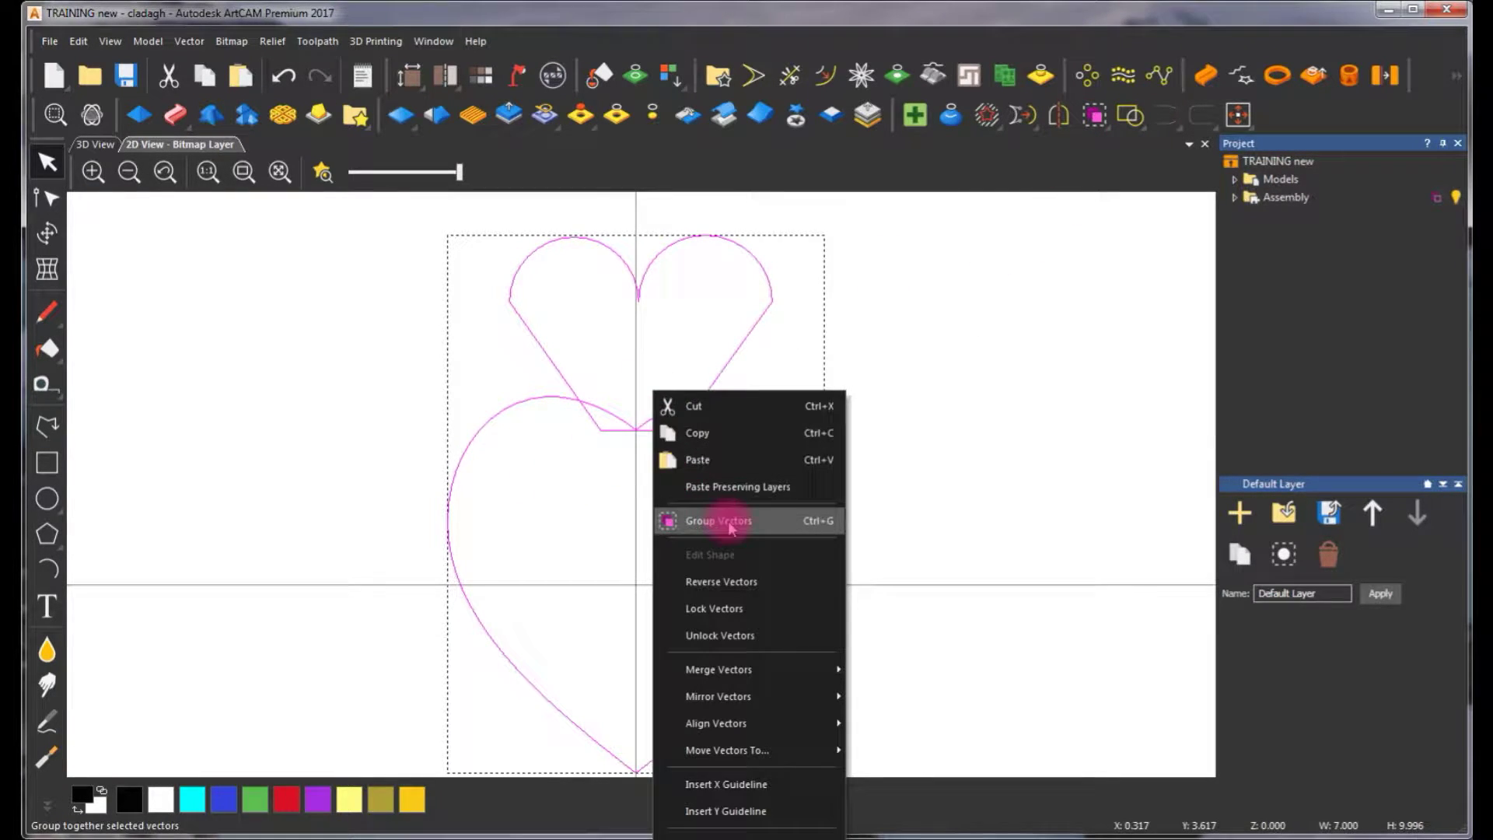
mouse_move(739, 667)
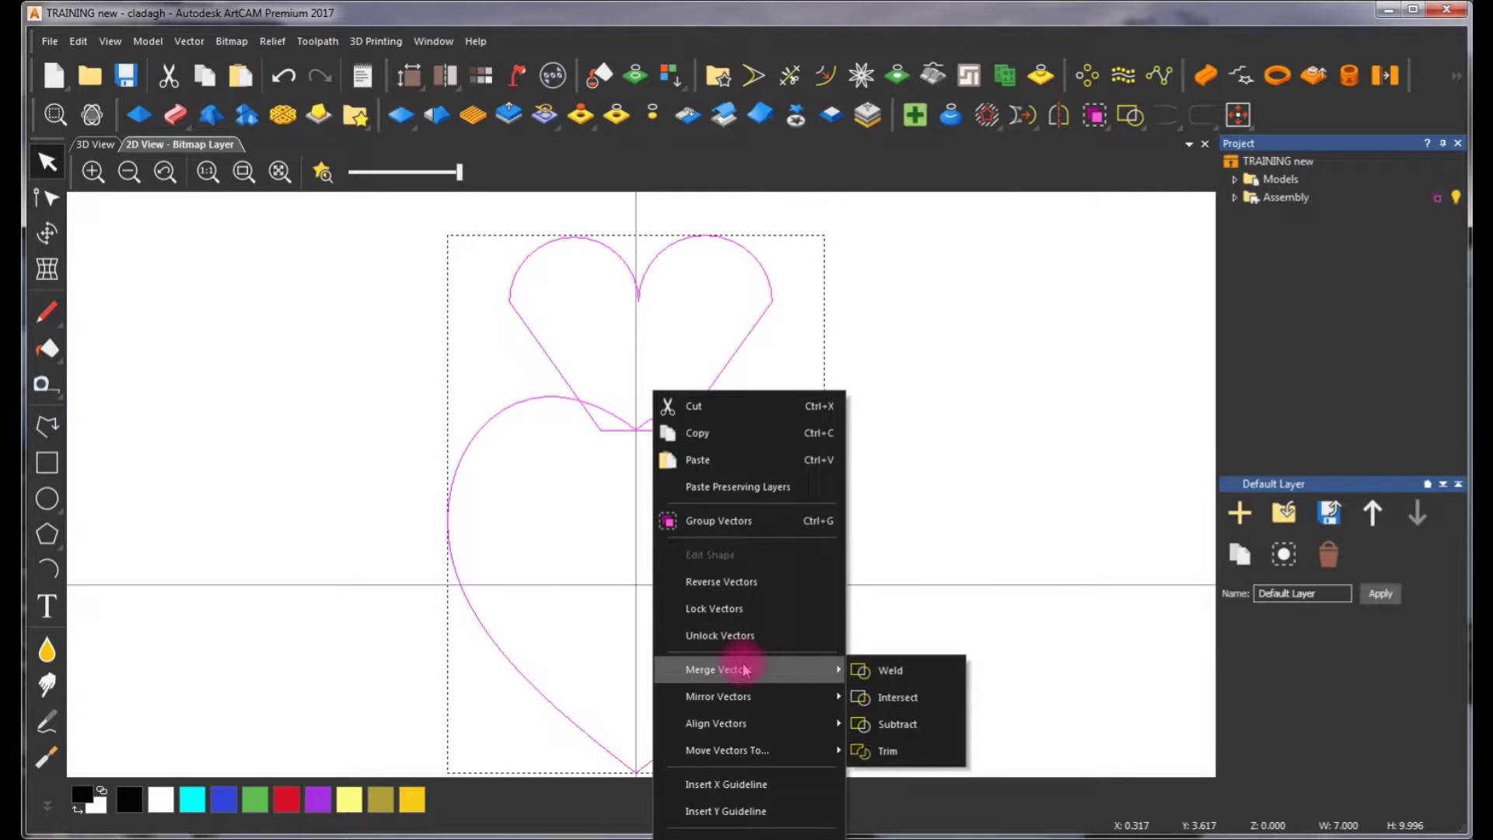
click(883, 677)
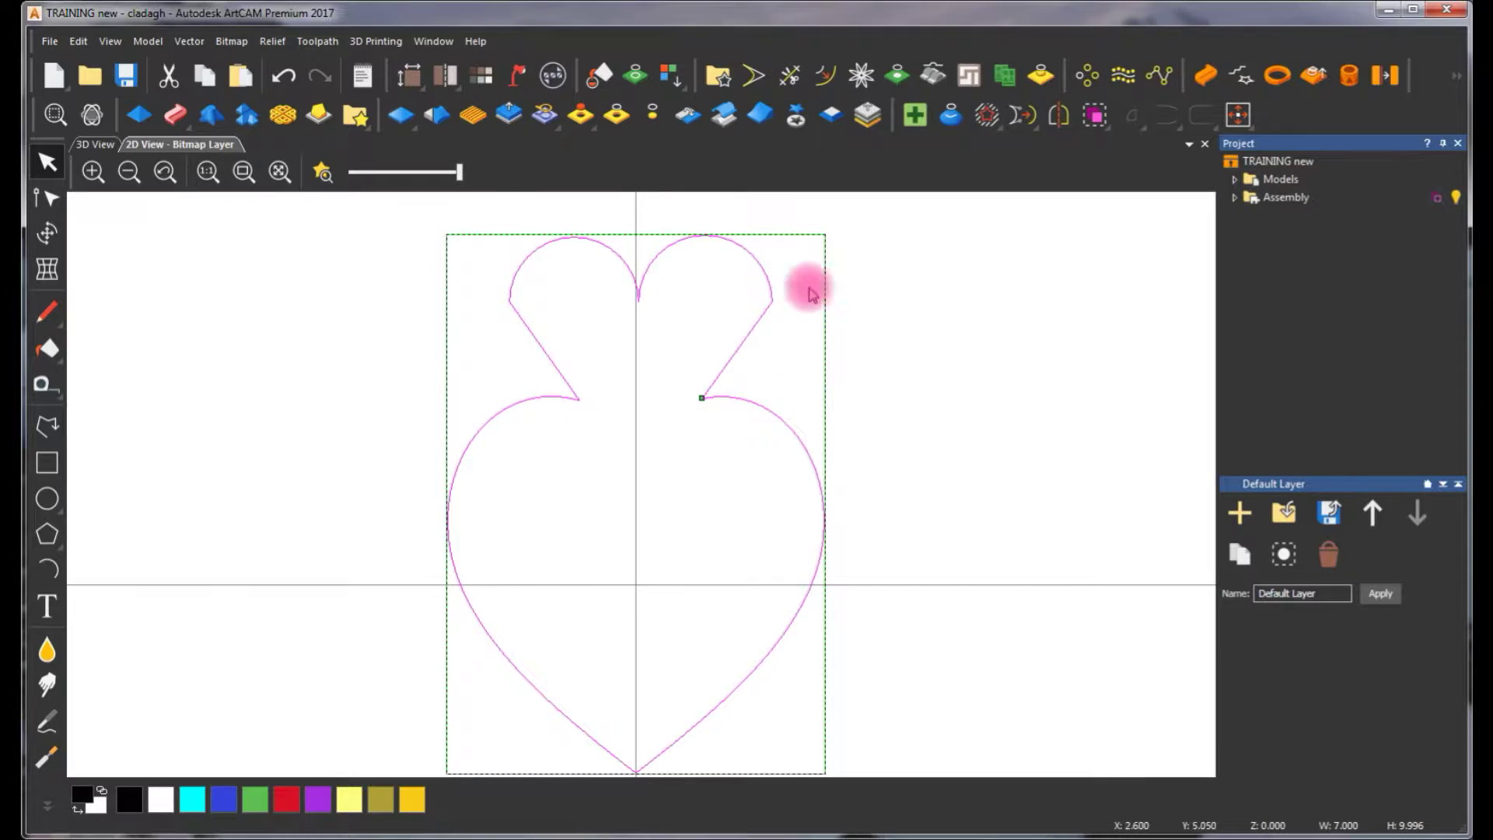
click(887, 392)
scroll(650, 397, down, 1)
scroll(653, 405, up, 1)
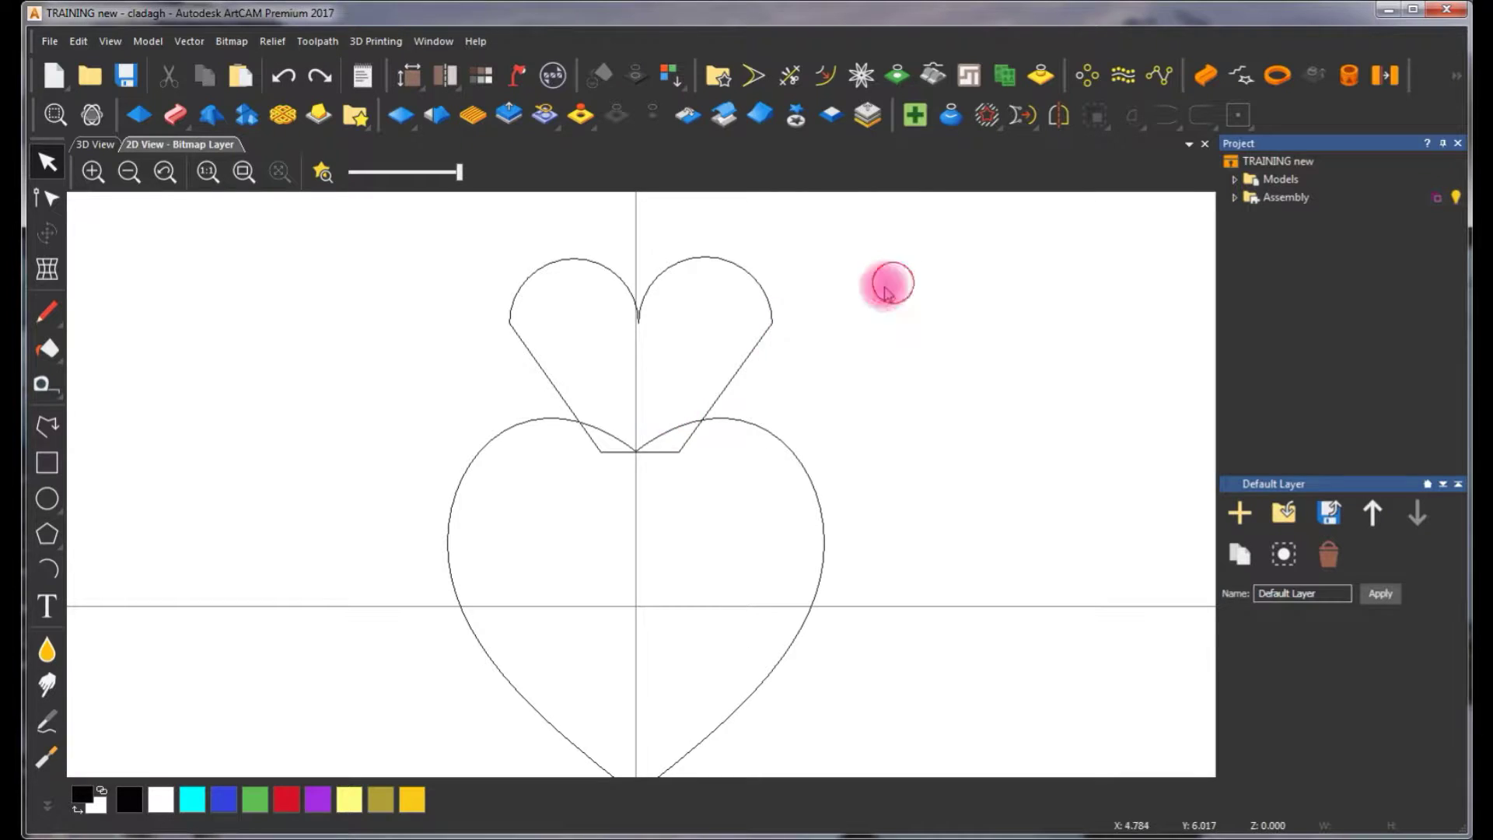
Give the heart vector a Round profile in the Shape Editor, with the 3D view shown and the assembly hidden
click(755, 430)
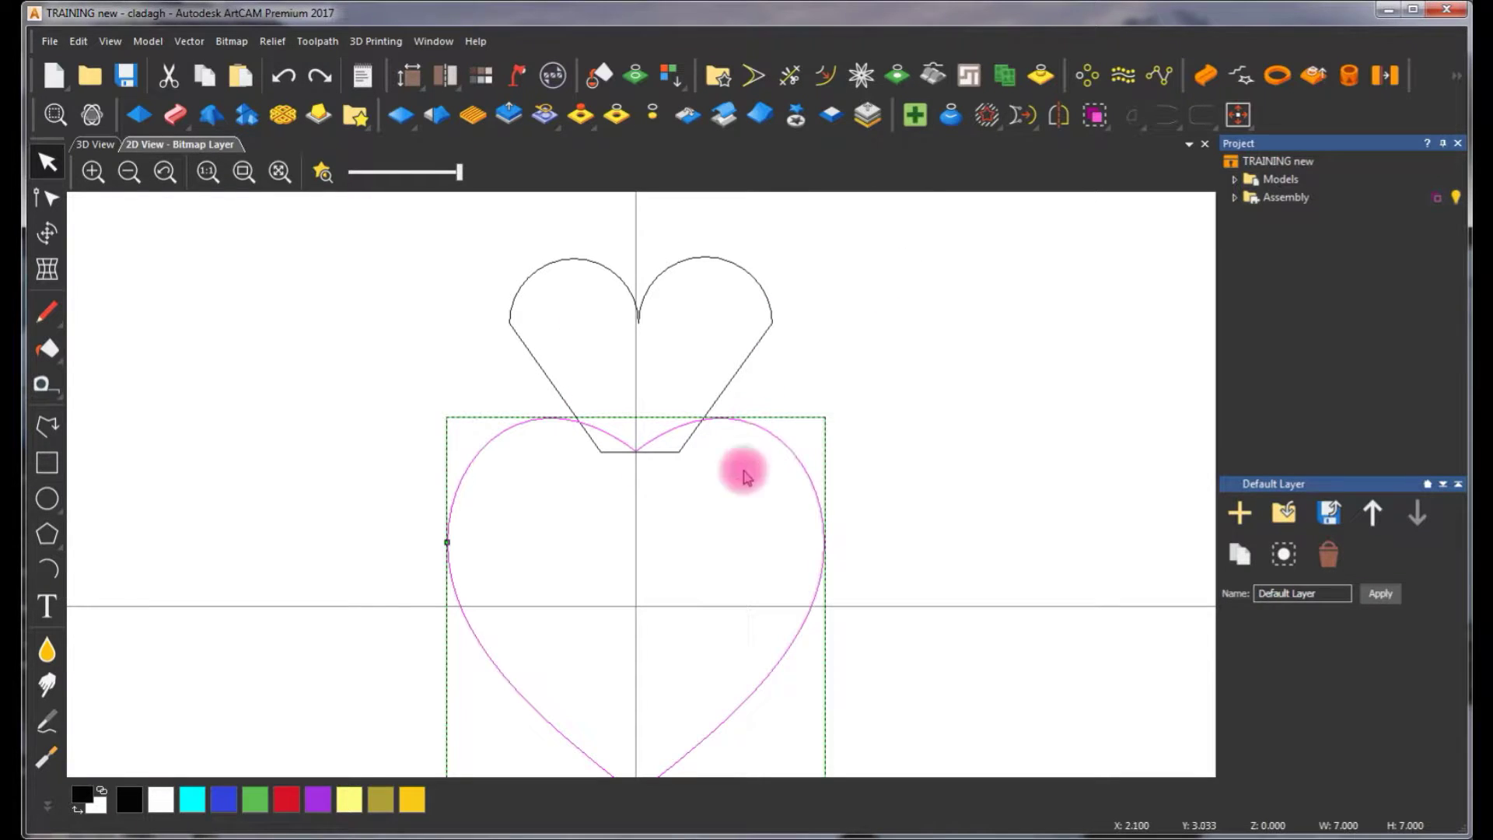
scroll(693, 500, down, 1)
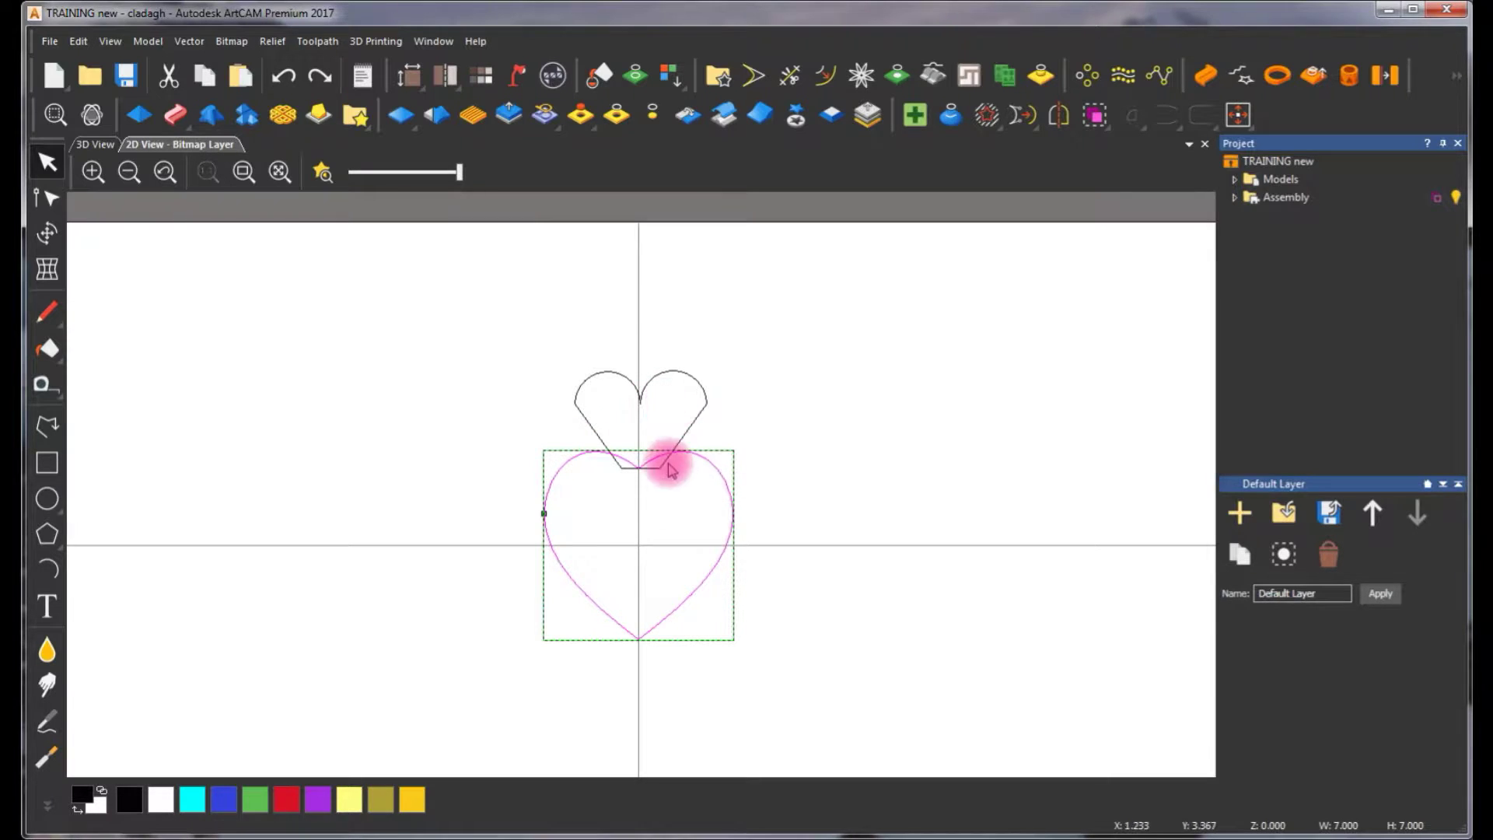
scroll(650, 476, up, 1)
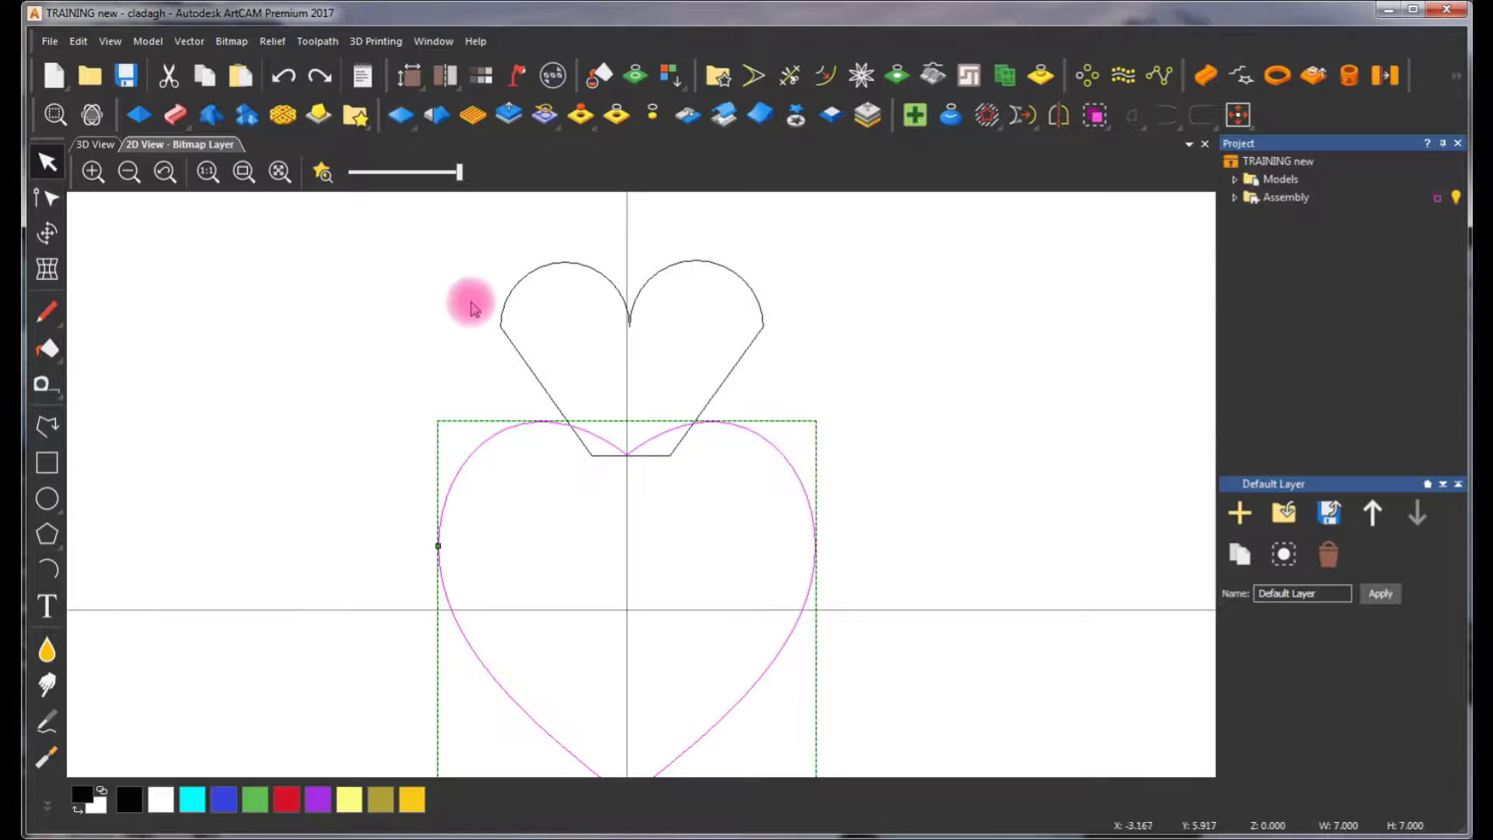
click(786, 315)
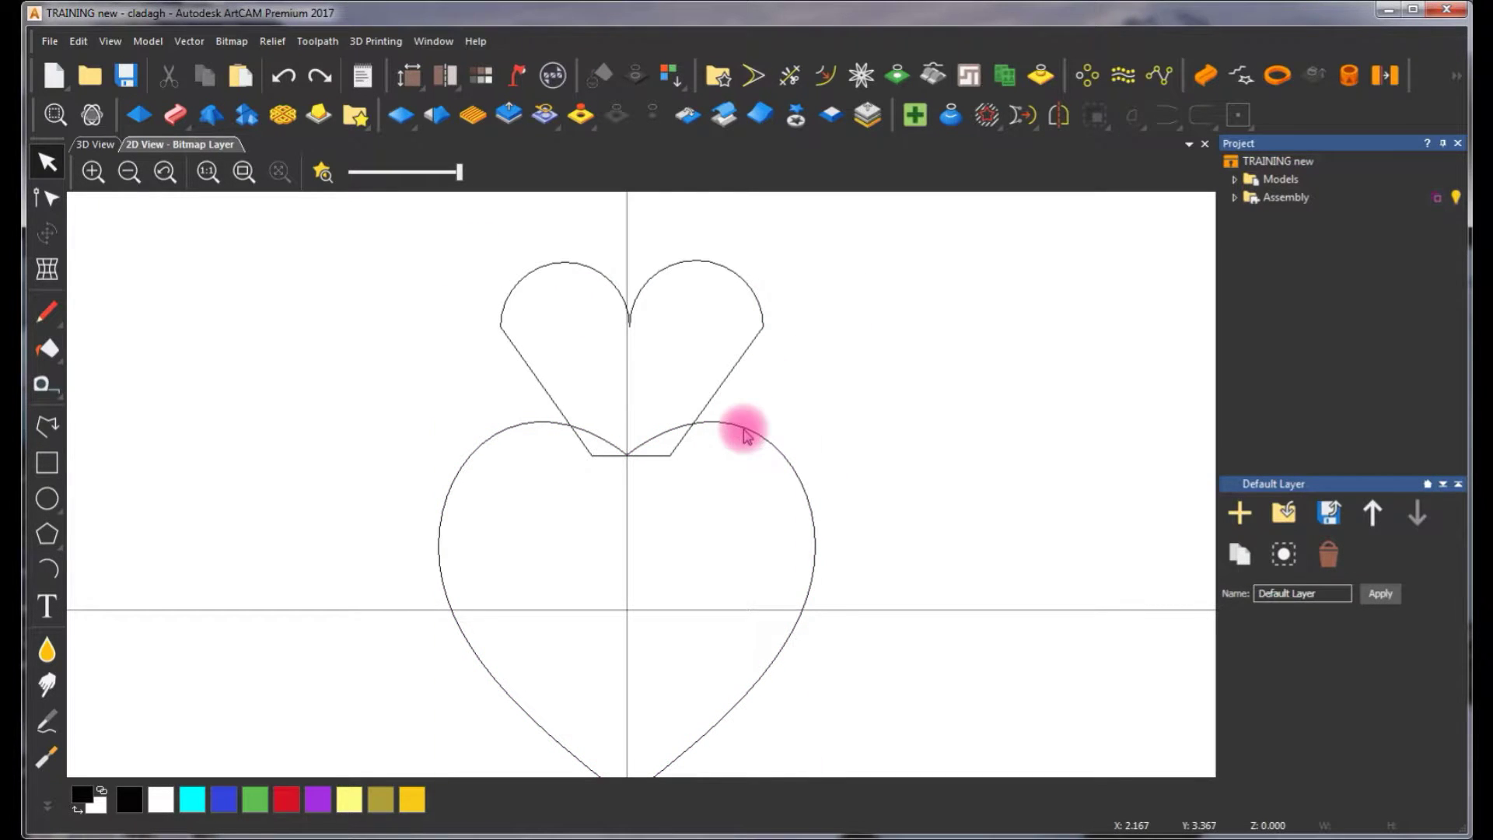
click(745, 434)
double_click(615, 400)
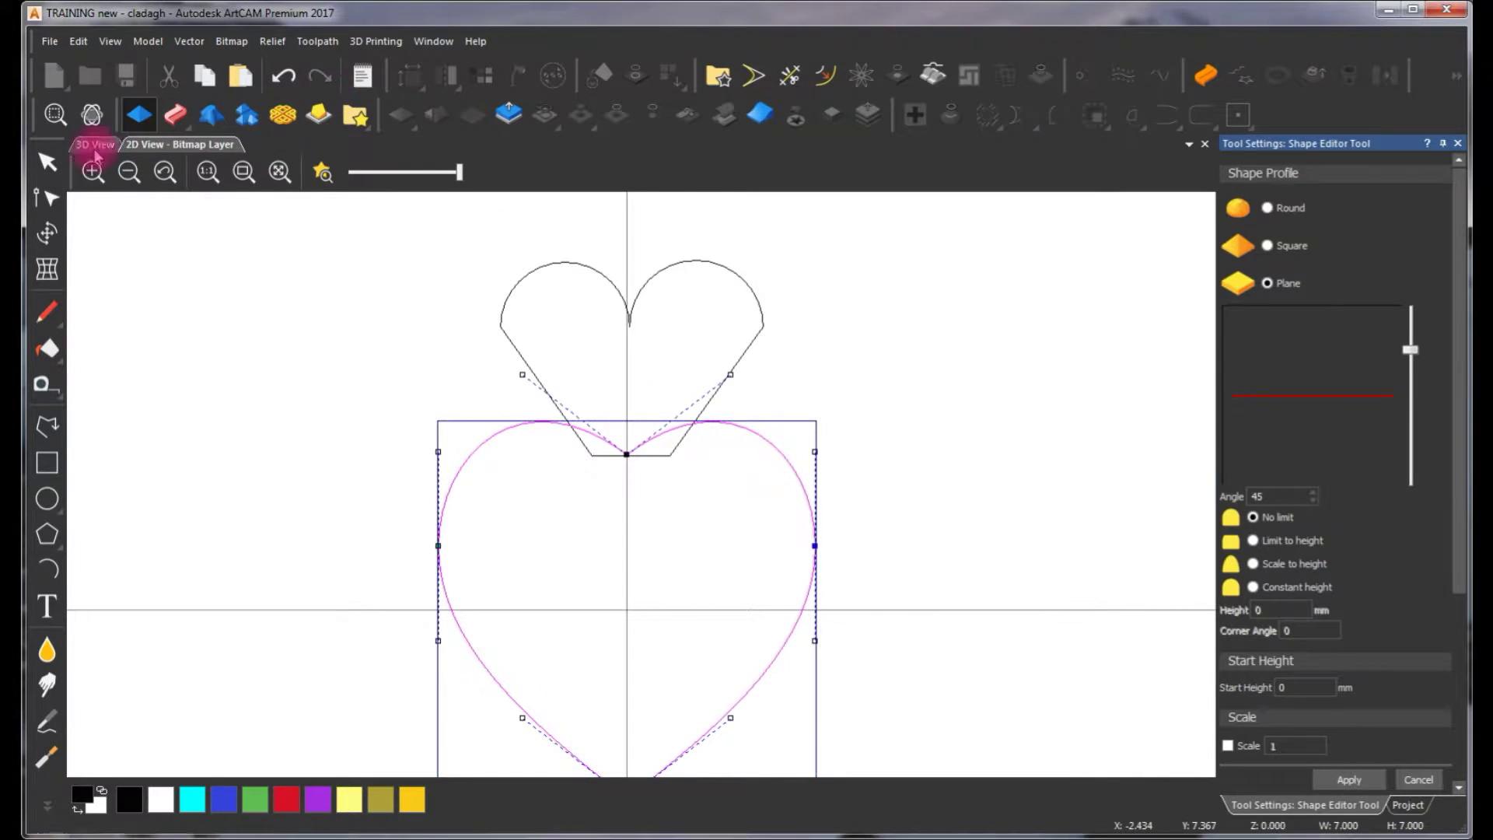
click(95, 147)
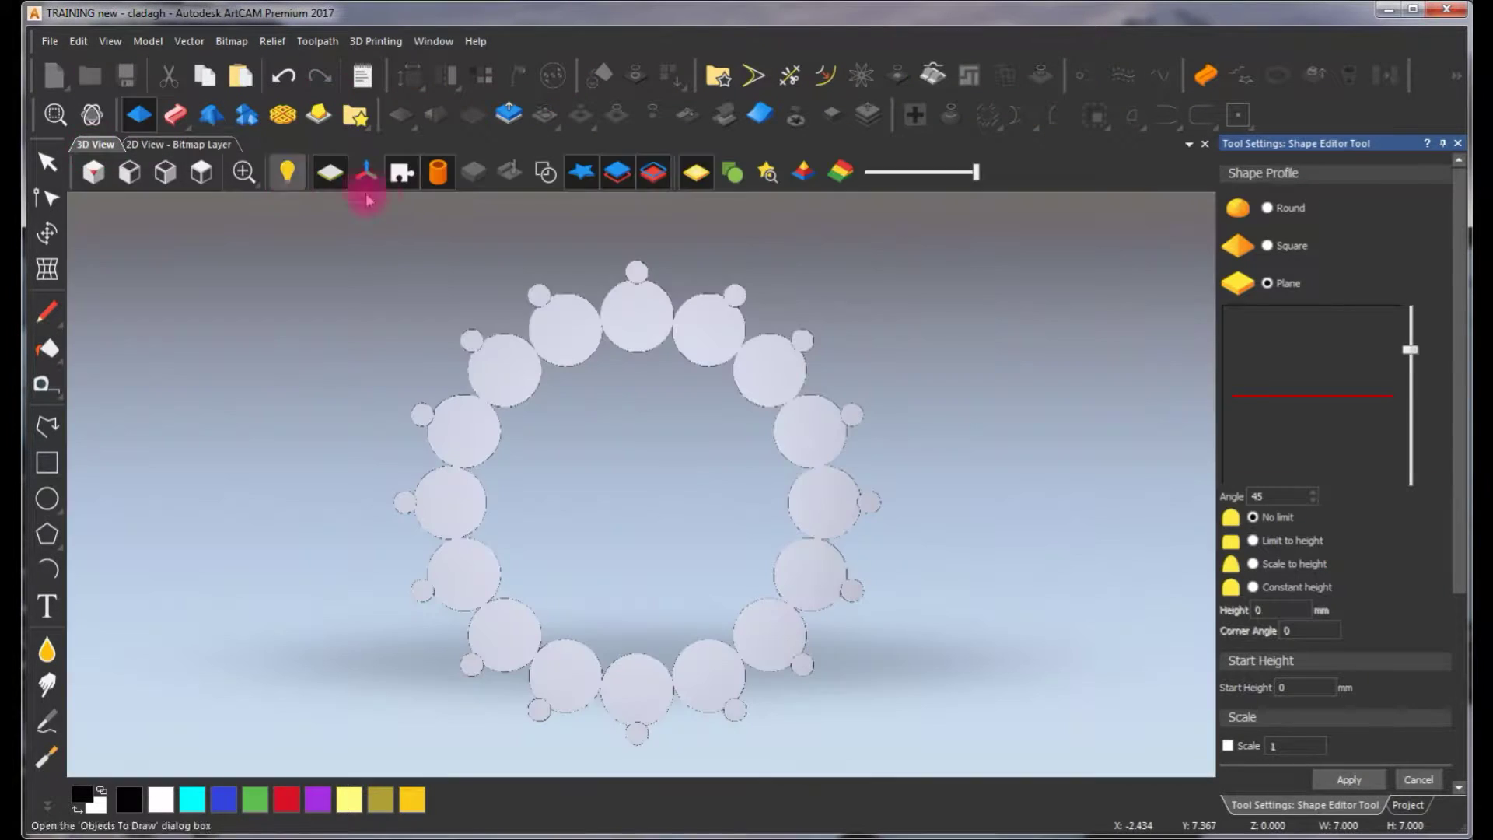
click(402, 174)
click(1270, 208)
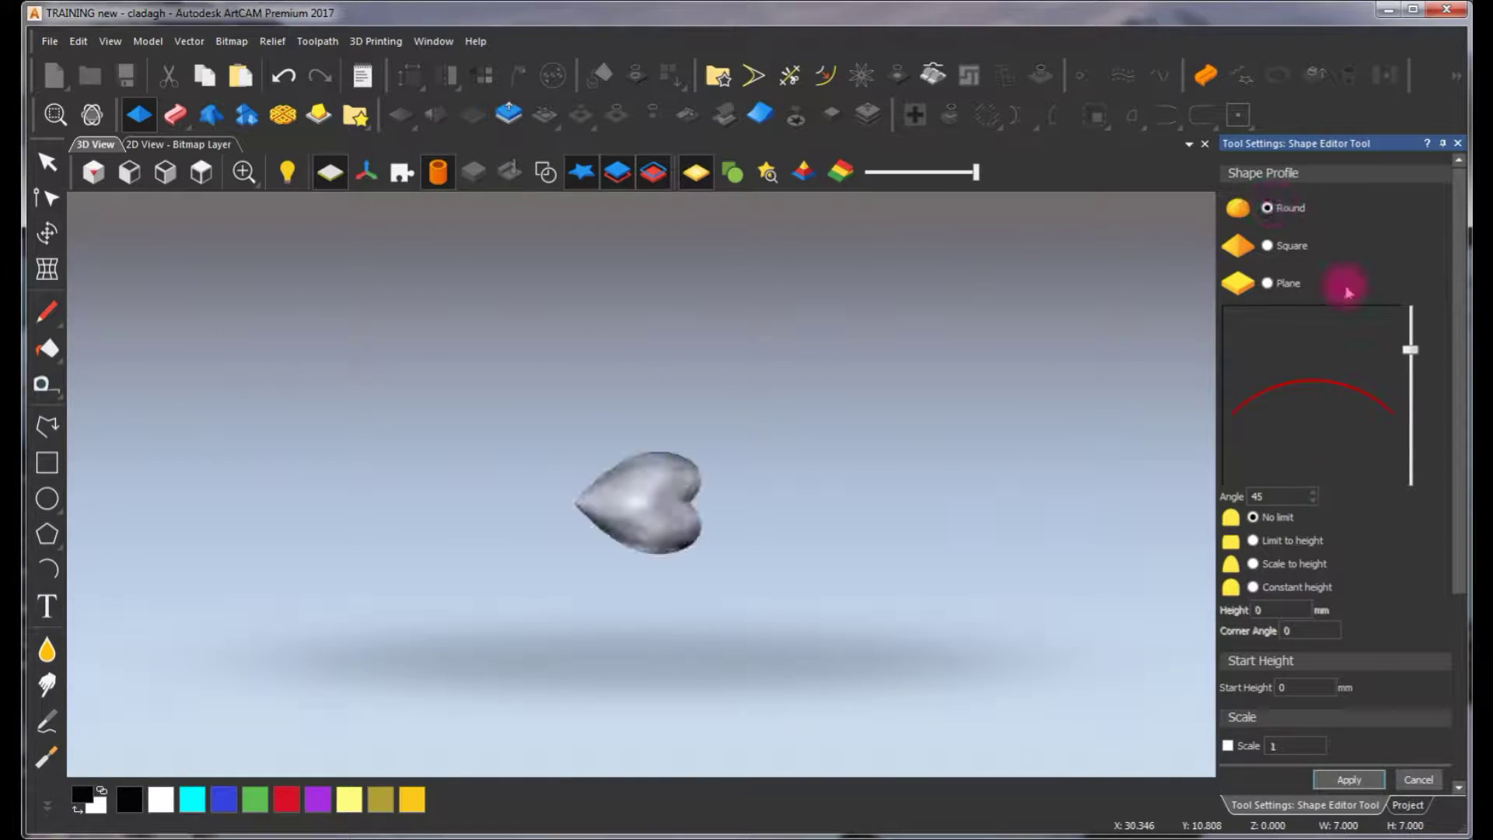
Try a start height of 1 mm for the heart relief and inspect it from the side
click(1310, 631)
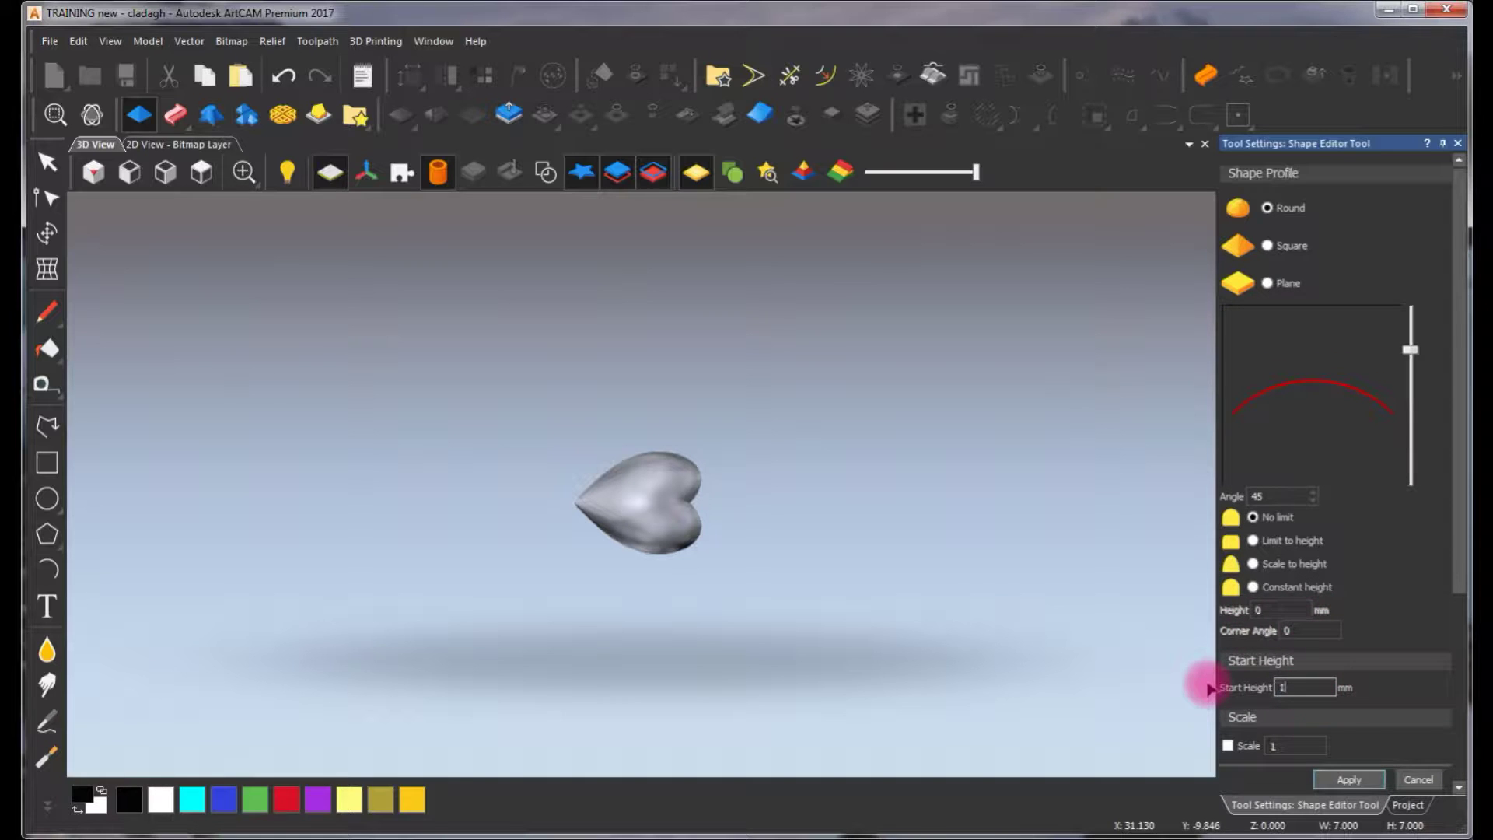
text(1)
drag(786, 650, 923, 530)
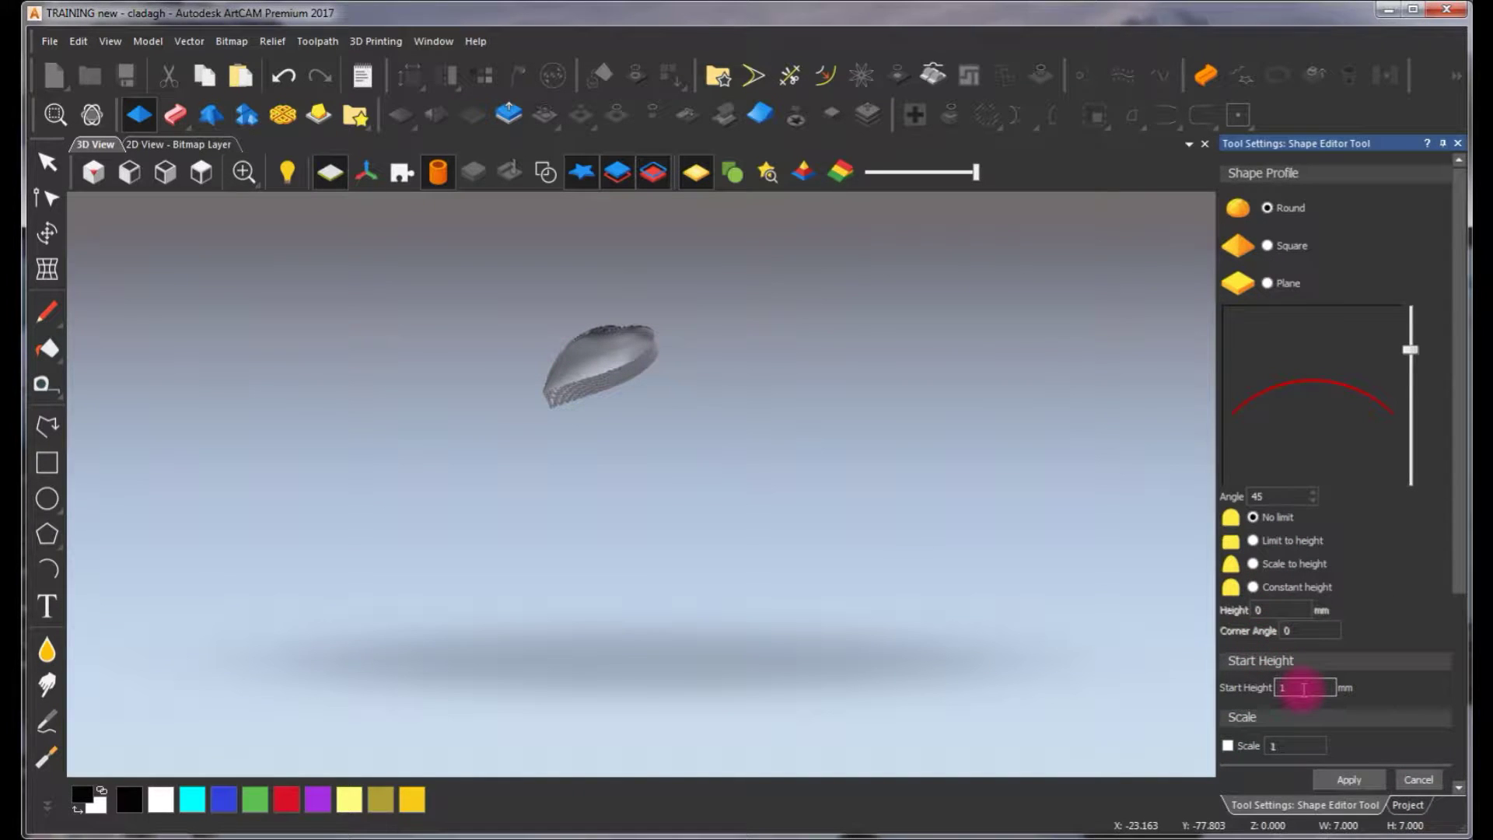
Set the heart relief's start height to 2 mm and close the Shape Editor
text(2)
drag(761, 427, 1208, 734)
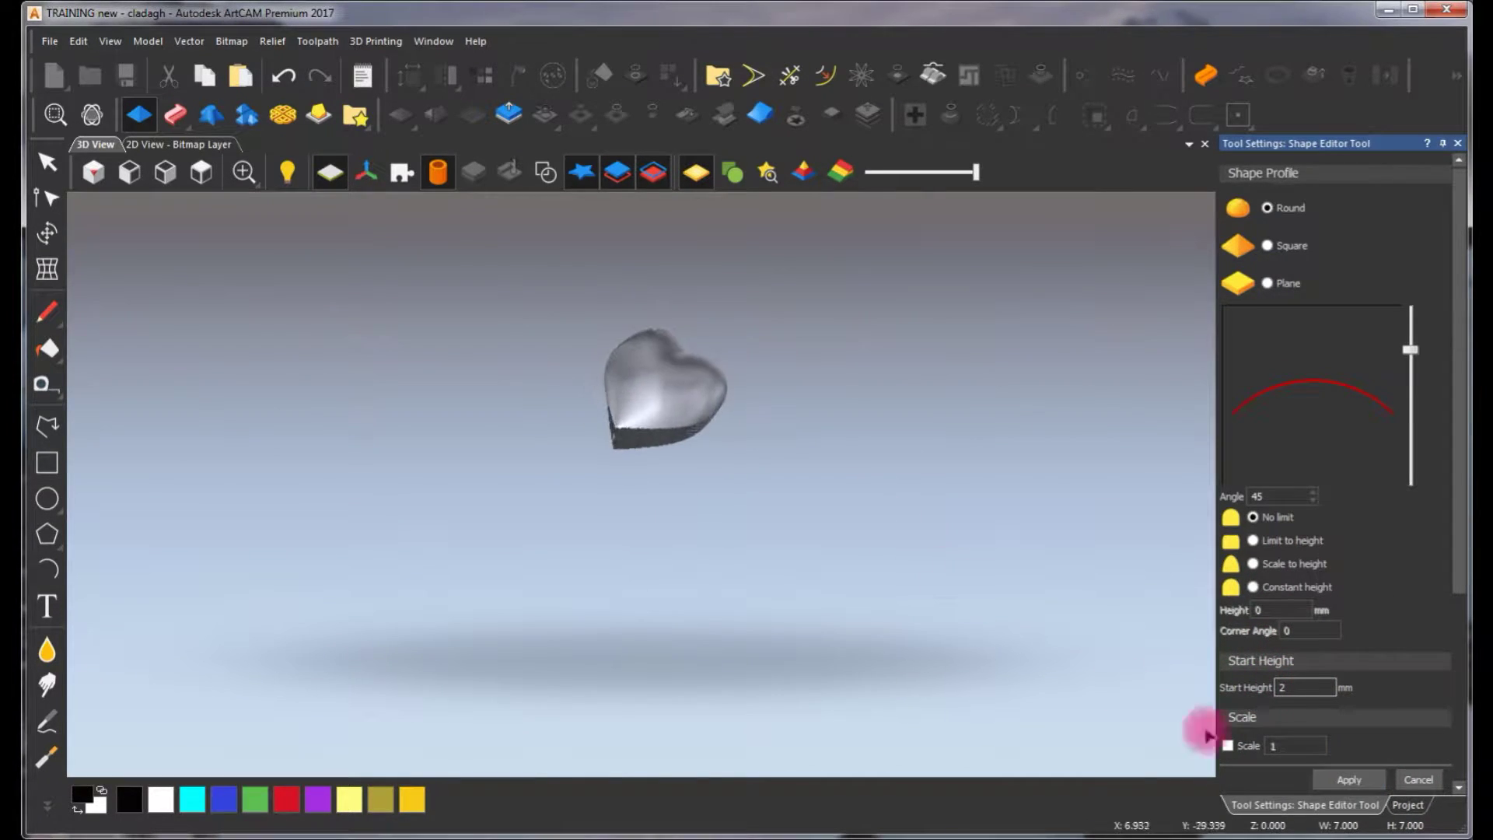
click(1418, 780)
drag(1016, 614, 634, 378)
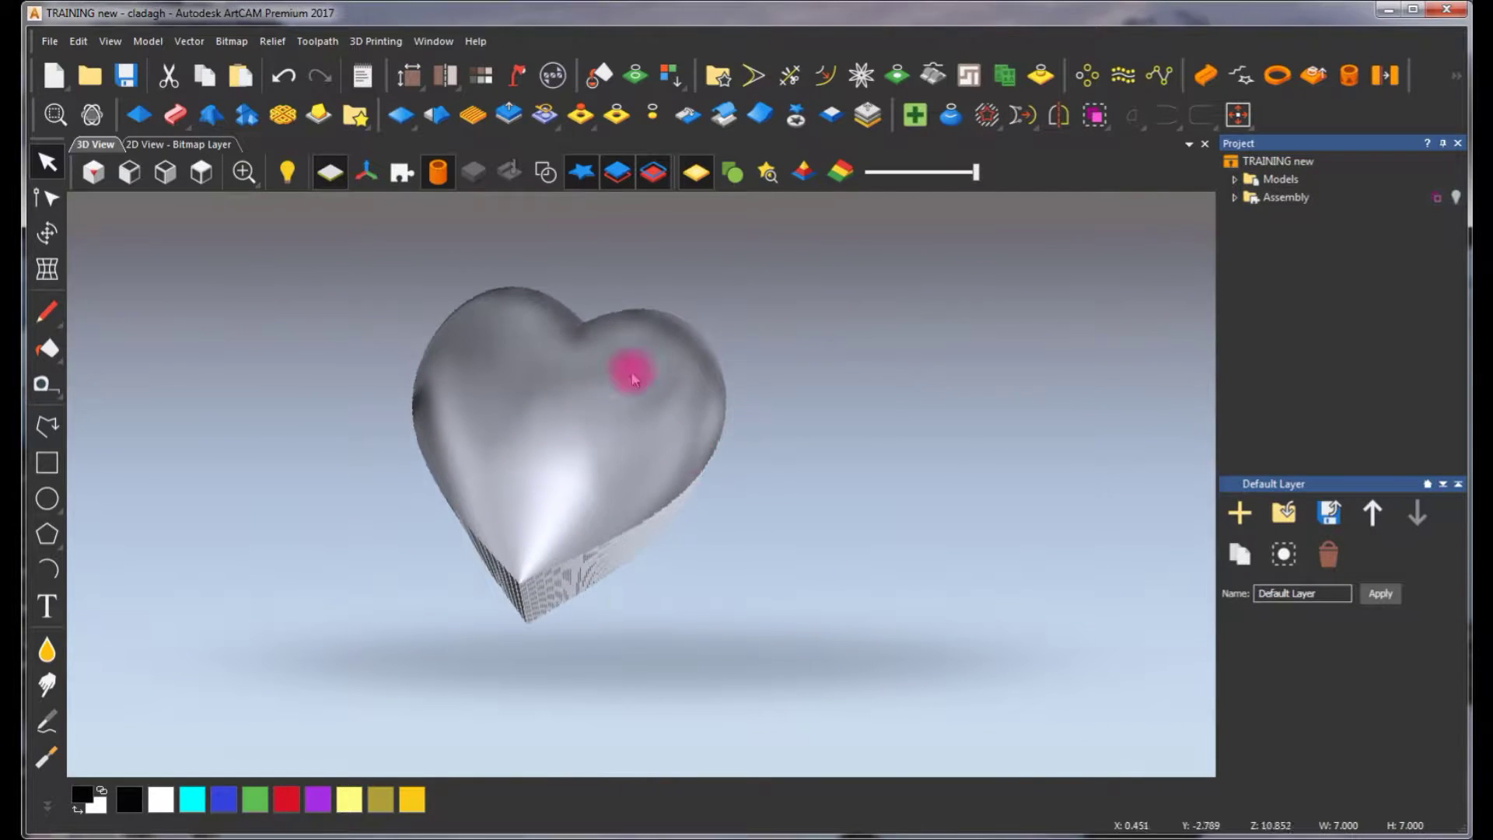
Show the relief preview in the 2D view and clear the heart vector's selection
click(187, 146)
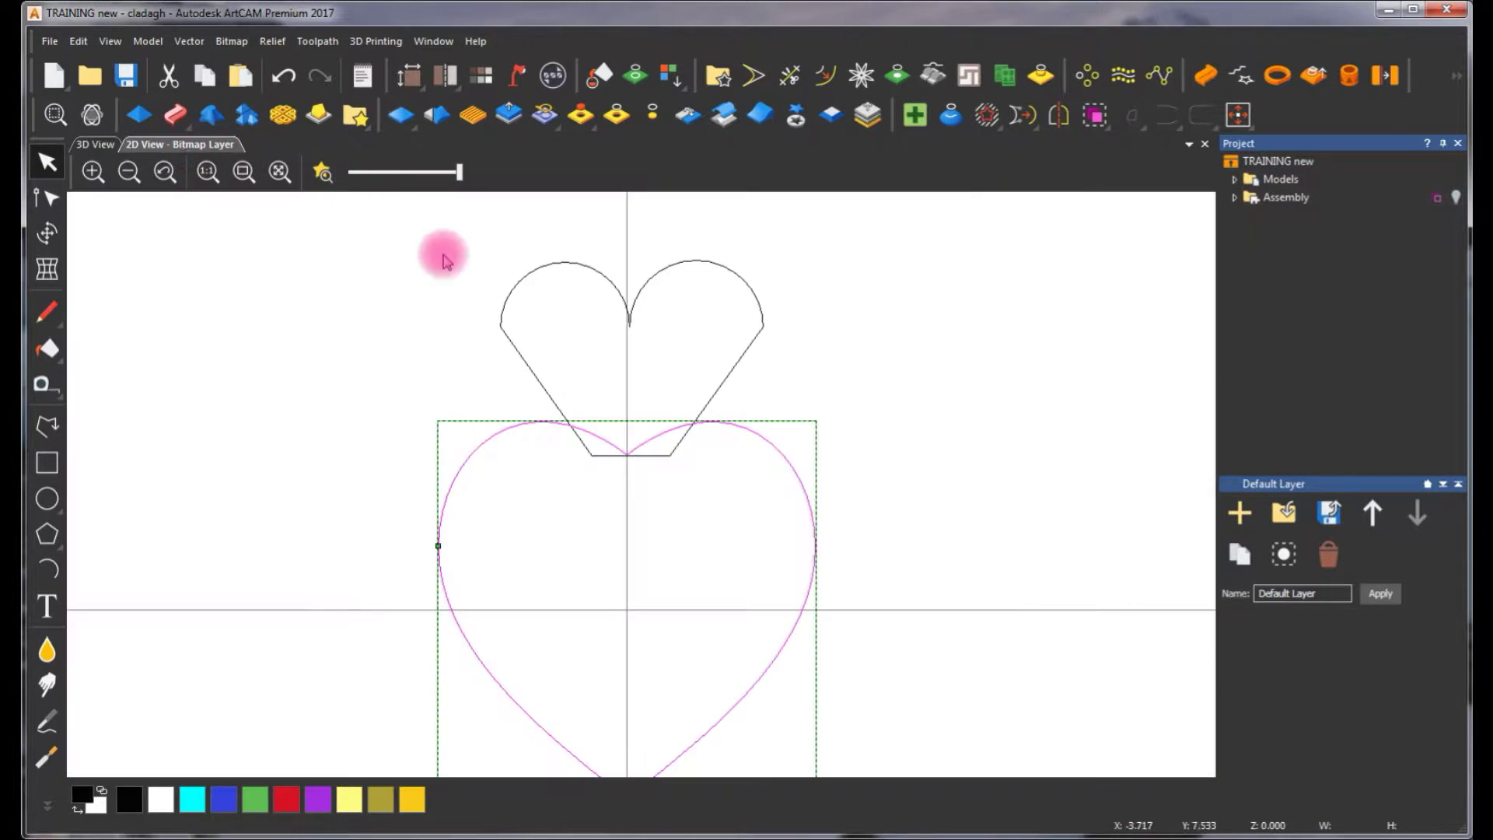
click(322, 172)
scroll(642, 484, down, 2)
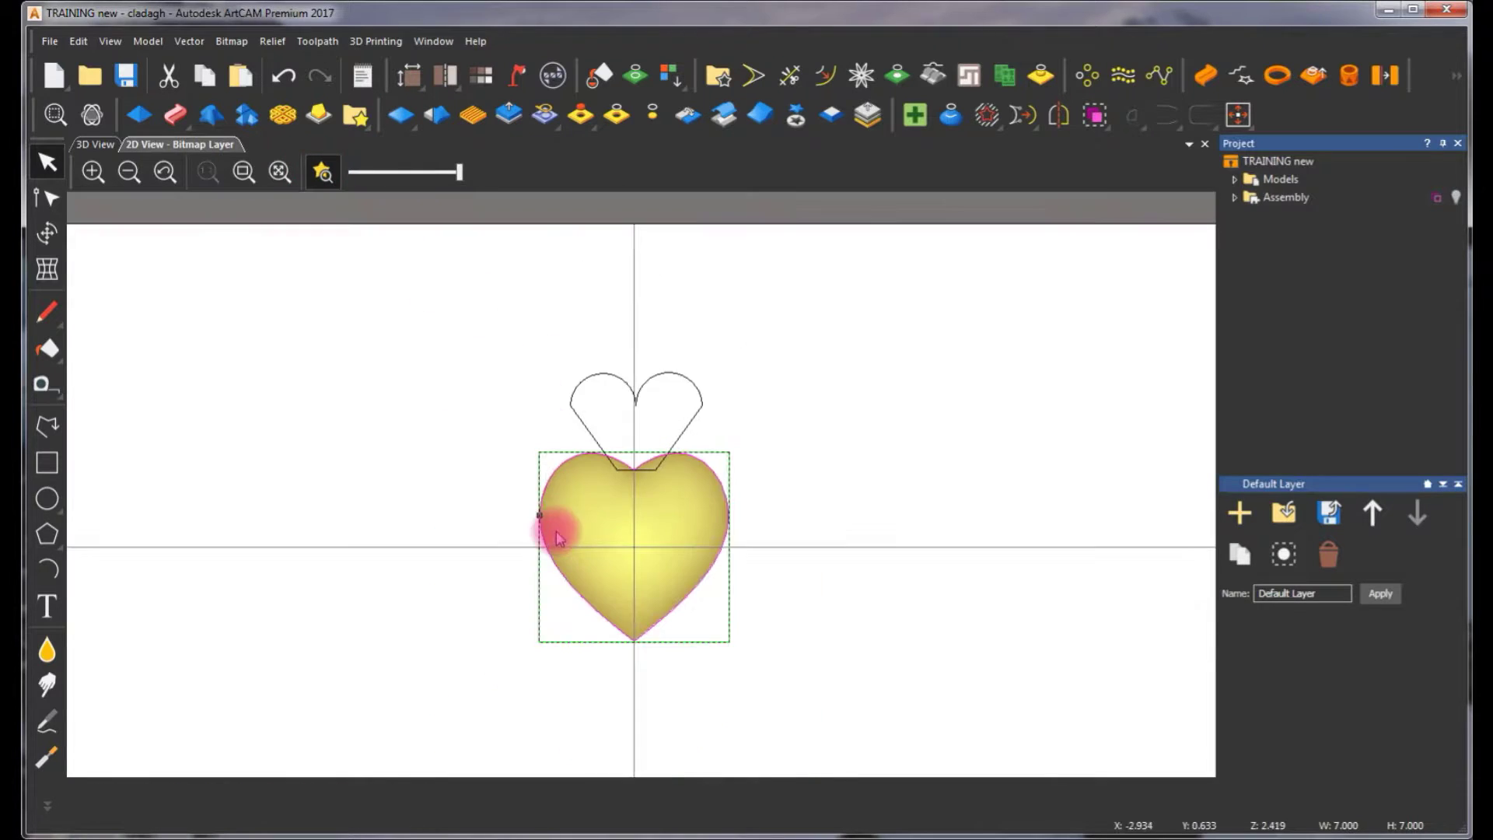
scroll(591, 533, up, 2)
click(877, 267)
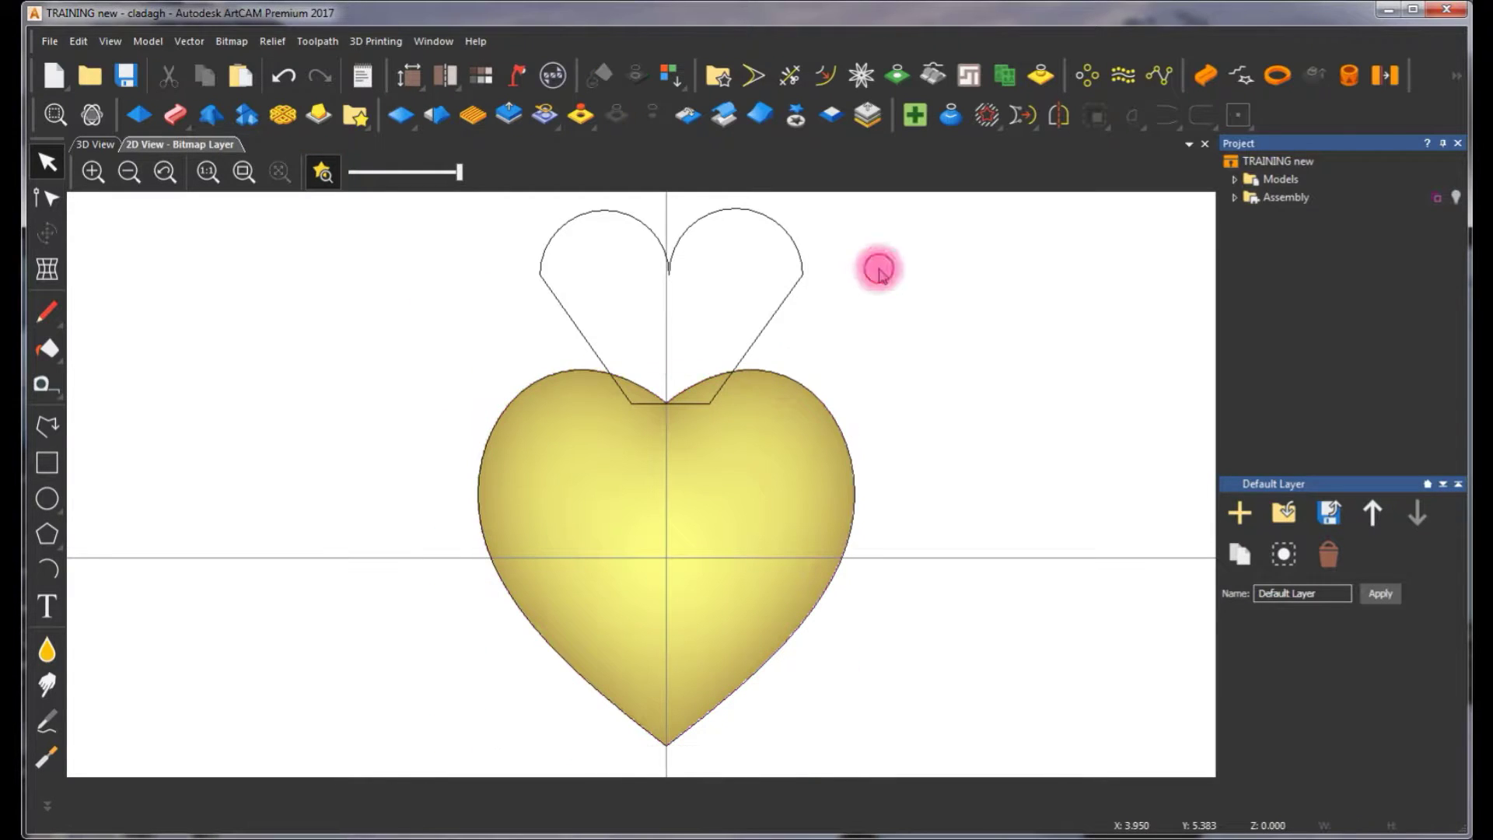
Raise the crown vector as a Plane relief with a start height of 2 mm and view it in 3D
click(695, 227)
double_click(676, 244)
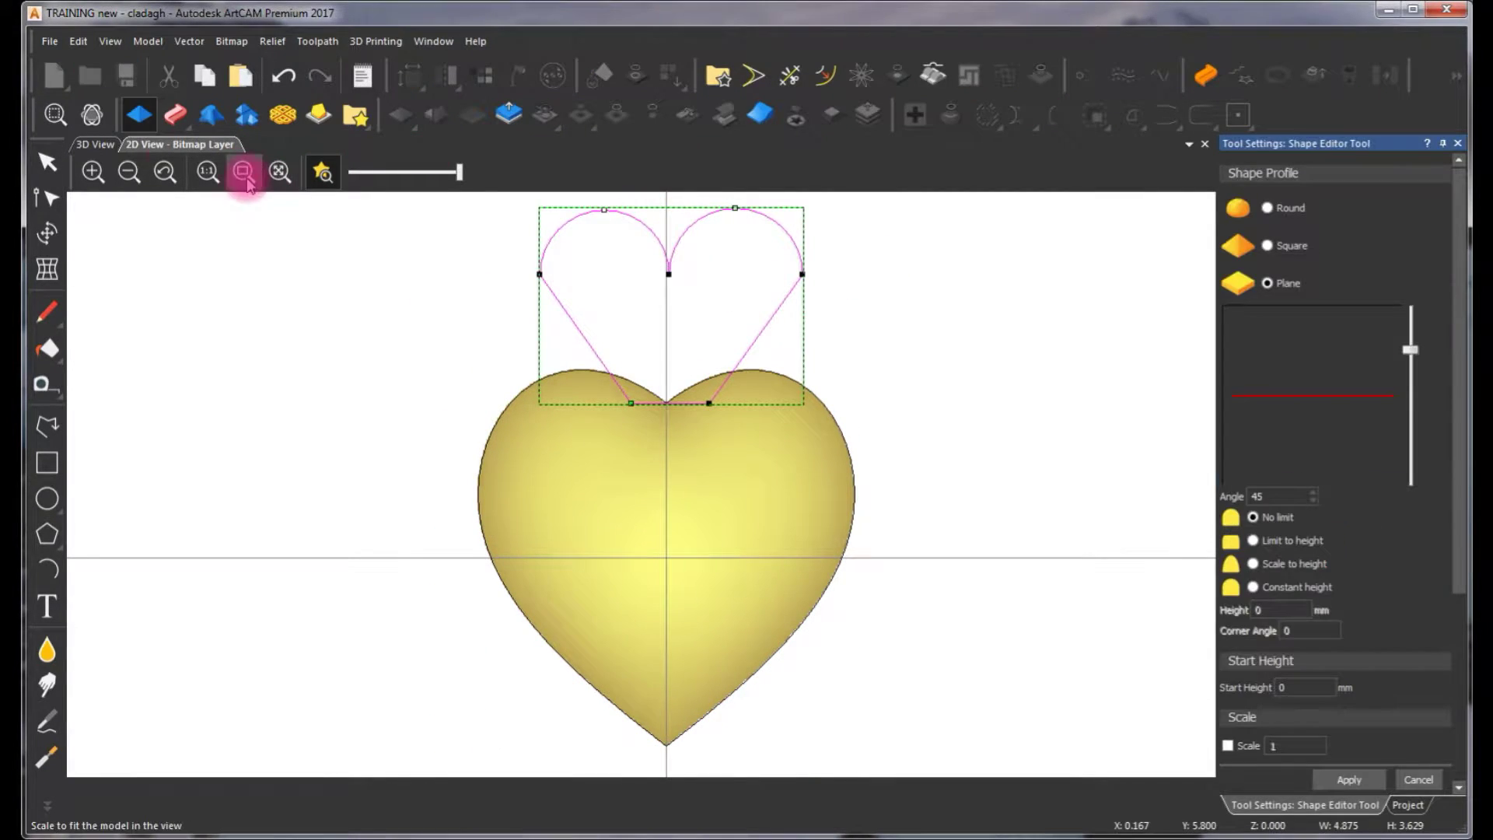
click(107, 144)
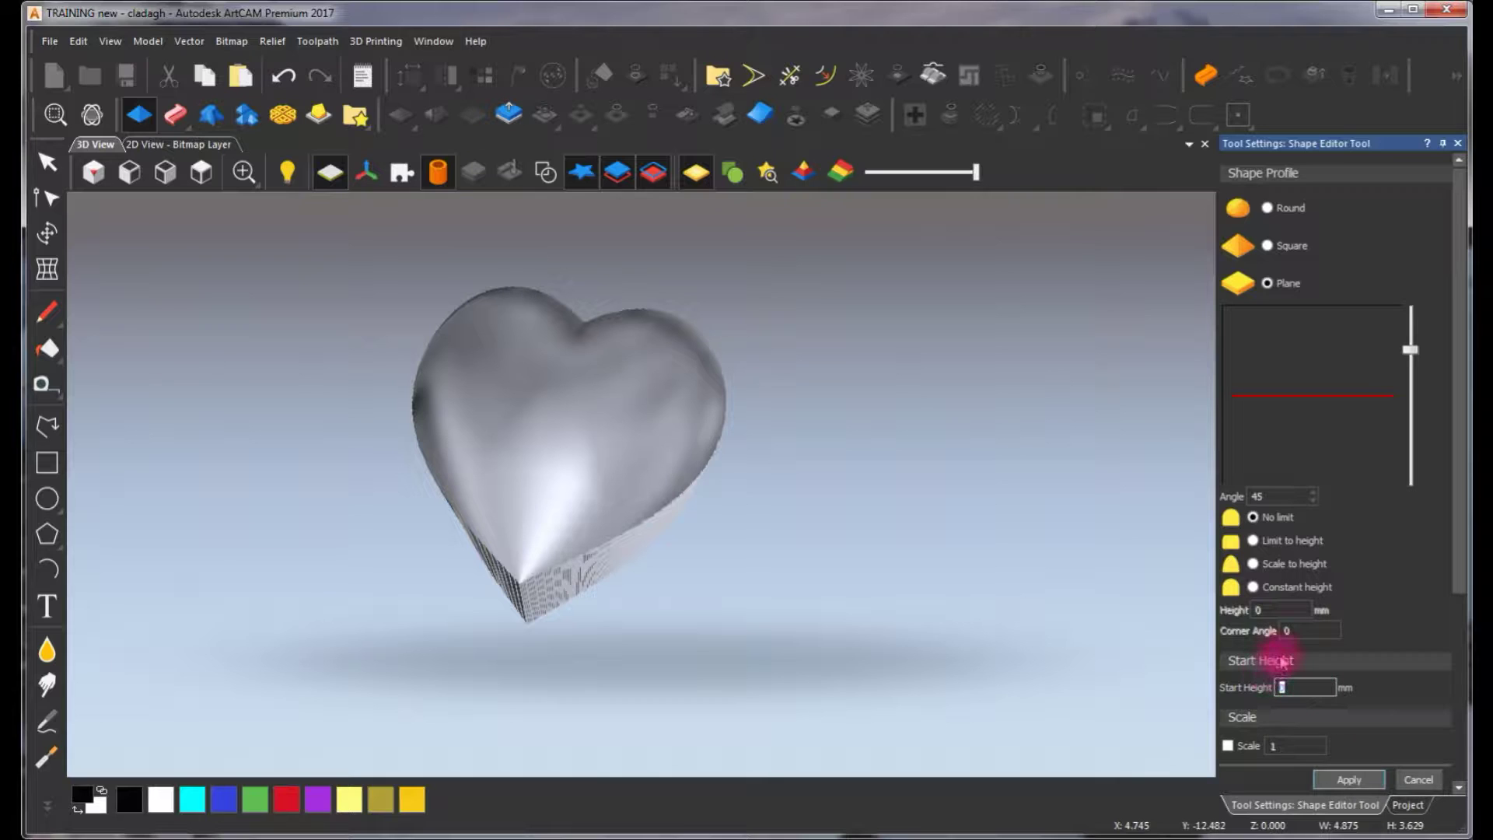
drag(866, 433, 552, 509)
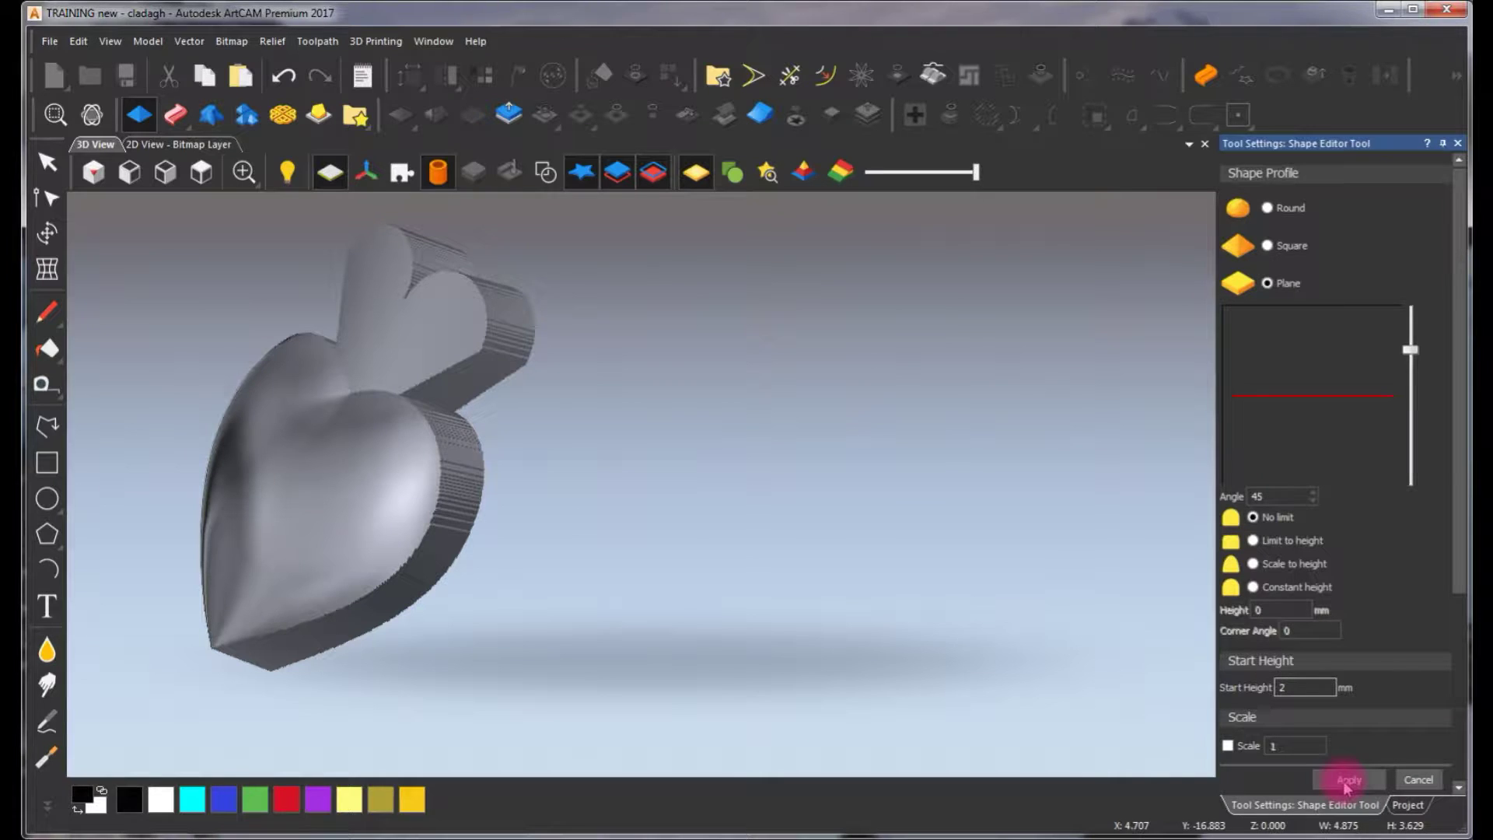
Change the crown relief to a Round profile with a 15-degree angle and close the Shape Editor
click(1268, 208)
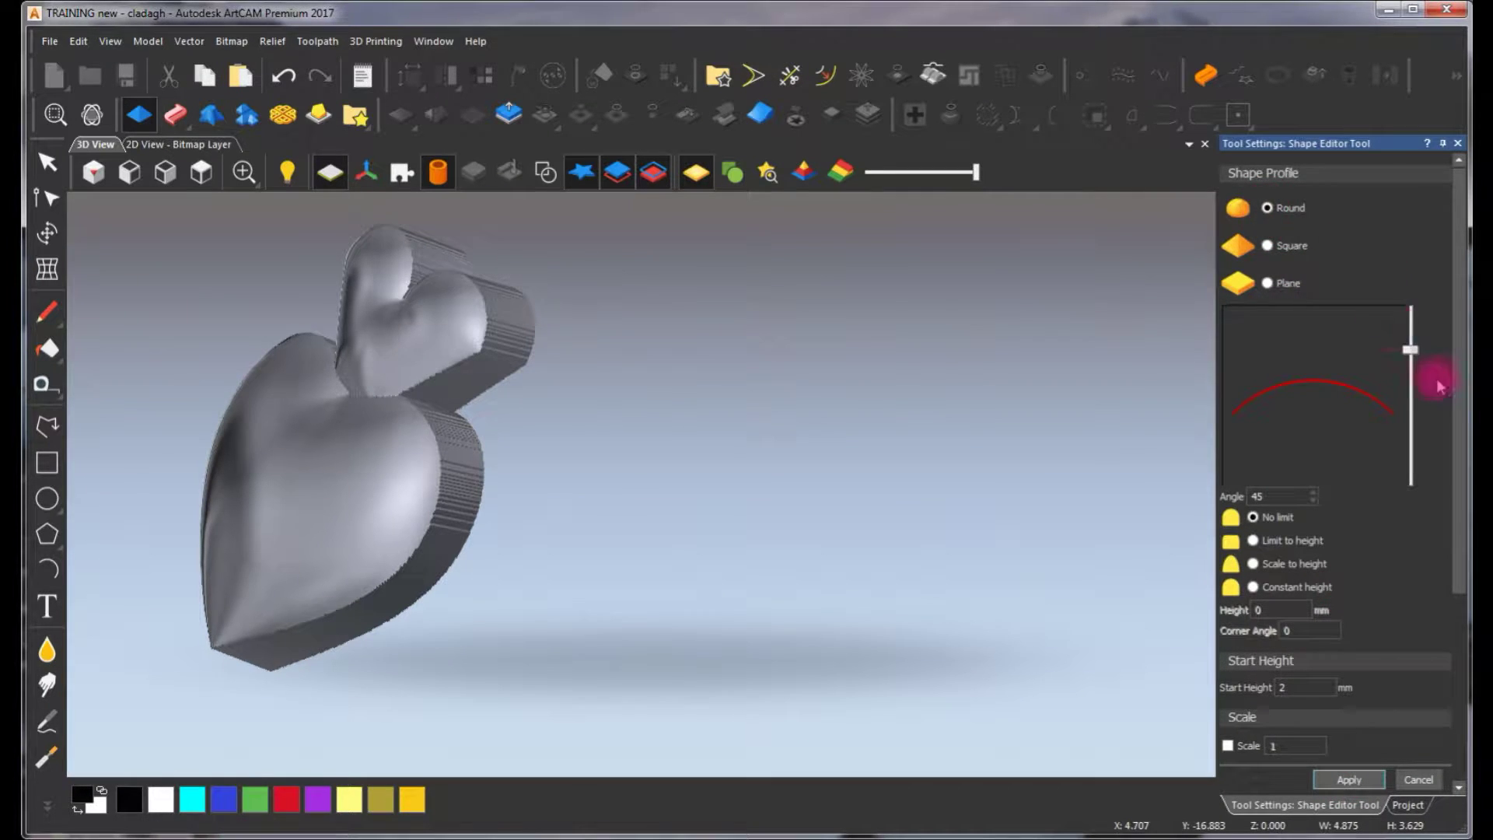
drag(1414, 352, 1414, 385)
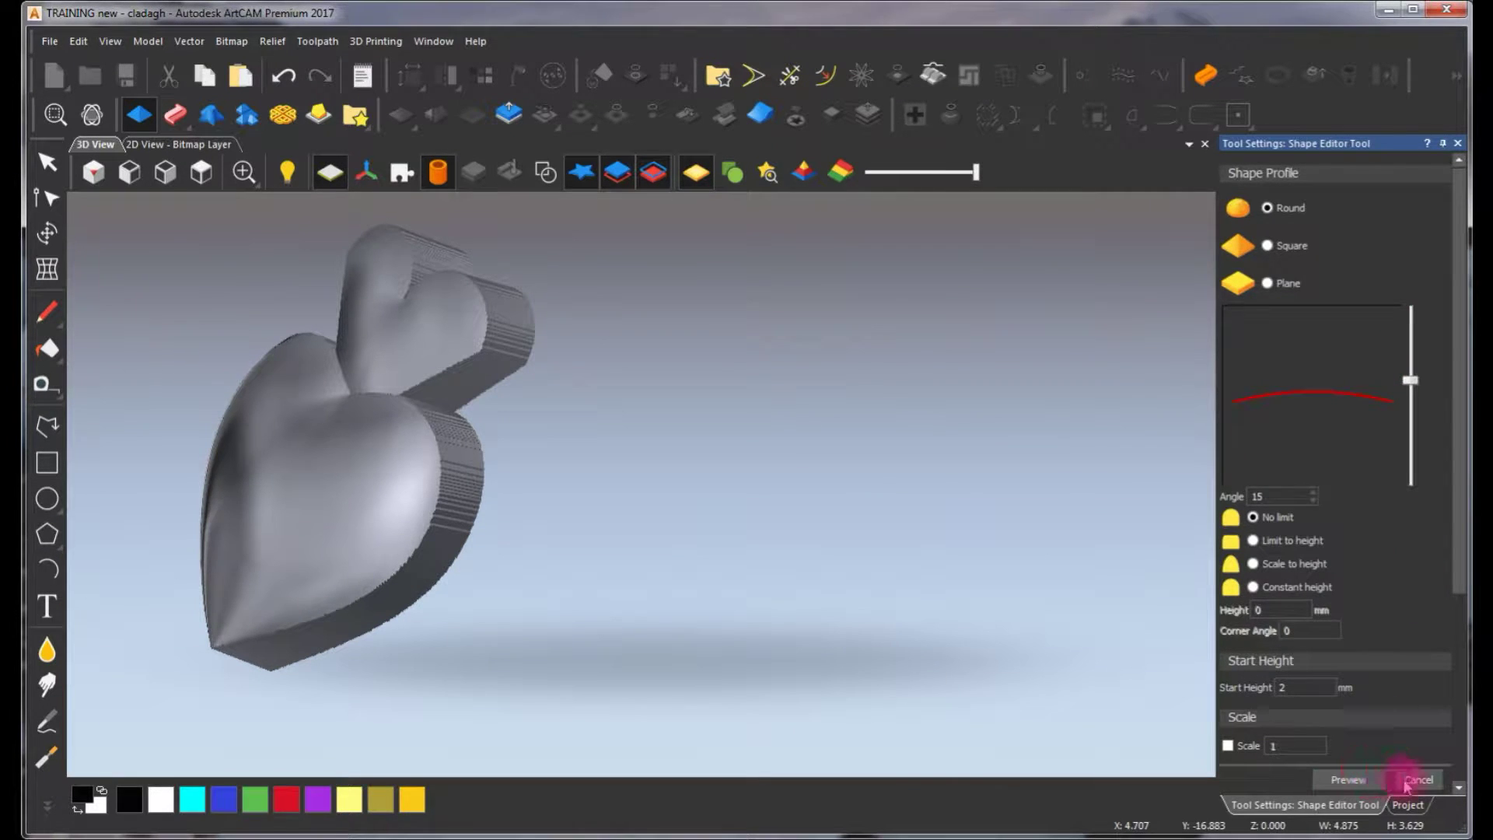
click(1416, 780)
Inspect the heart and crown reliefs in 3D from isometric, top and angled views
click(827, 435)
click(93, 173)
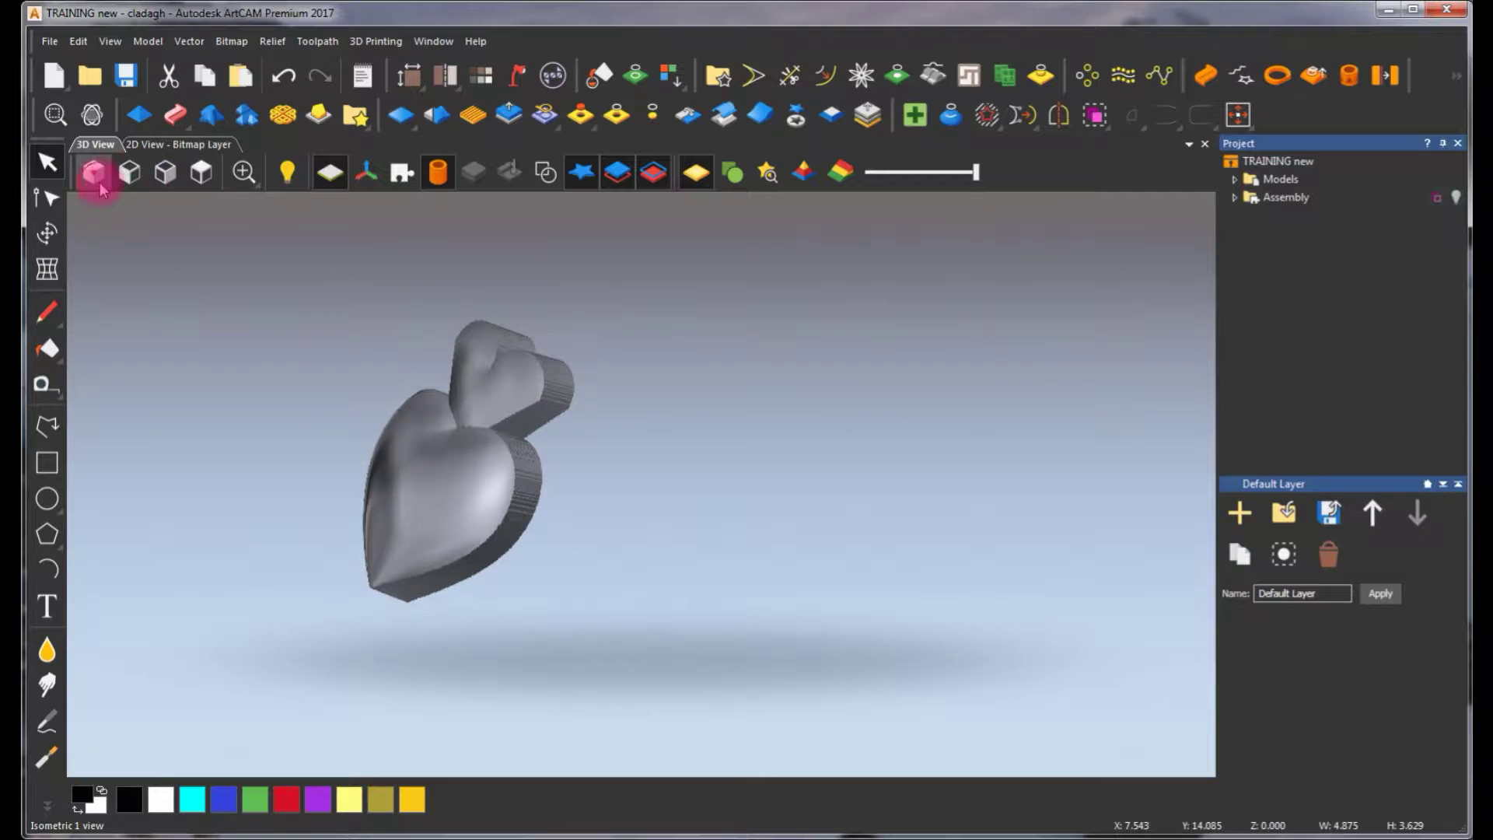
click(204, 175)
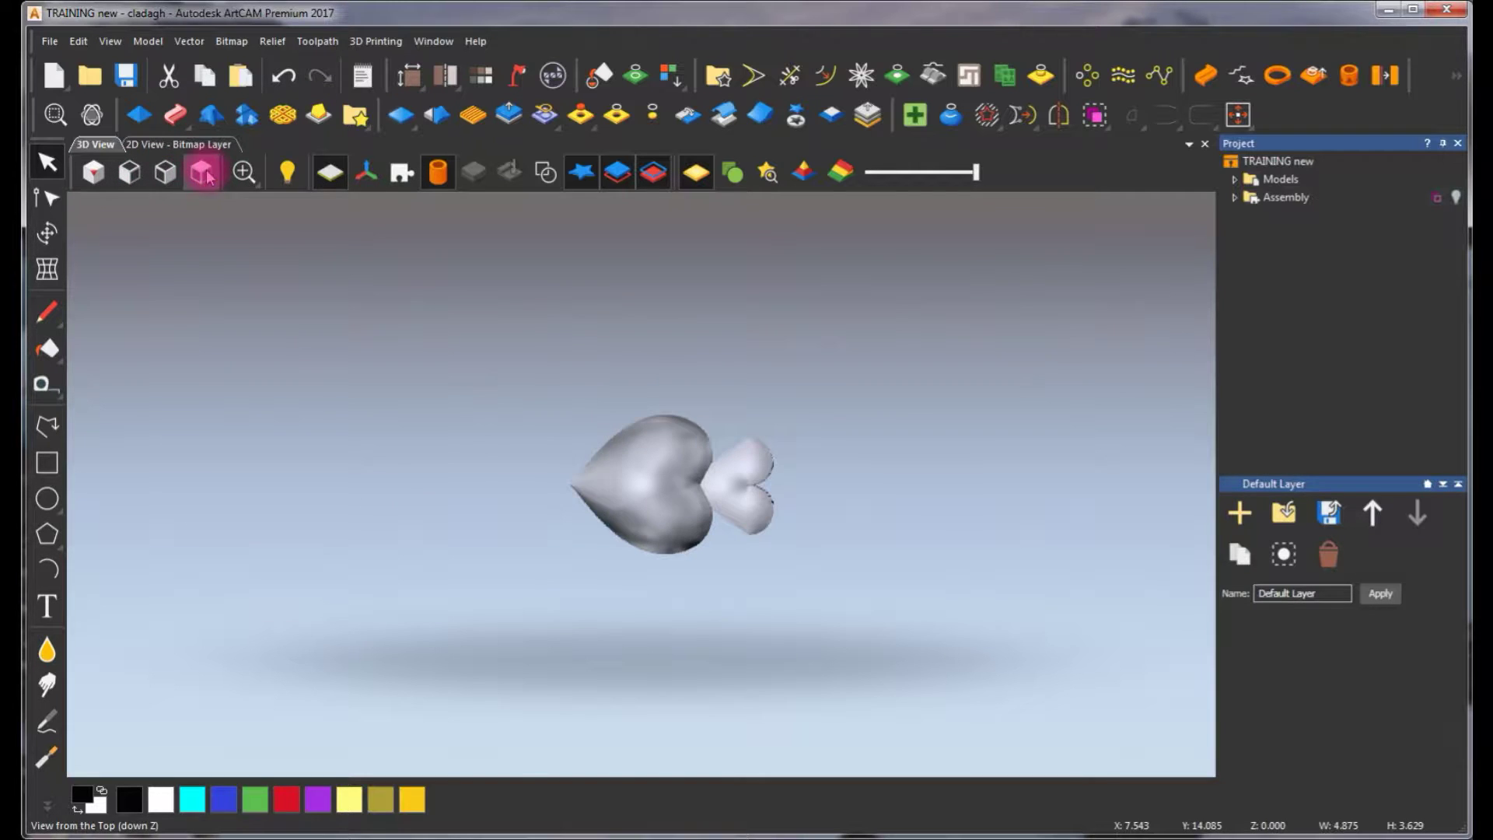
click(129, 172)
click(103, 177)
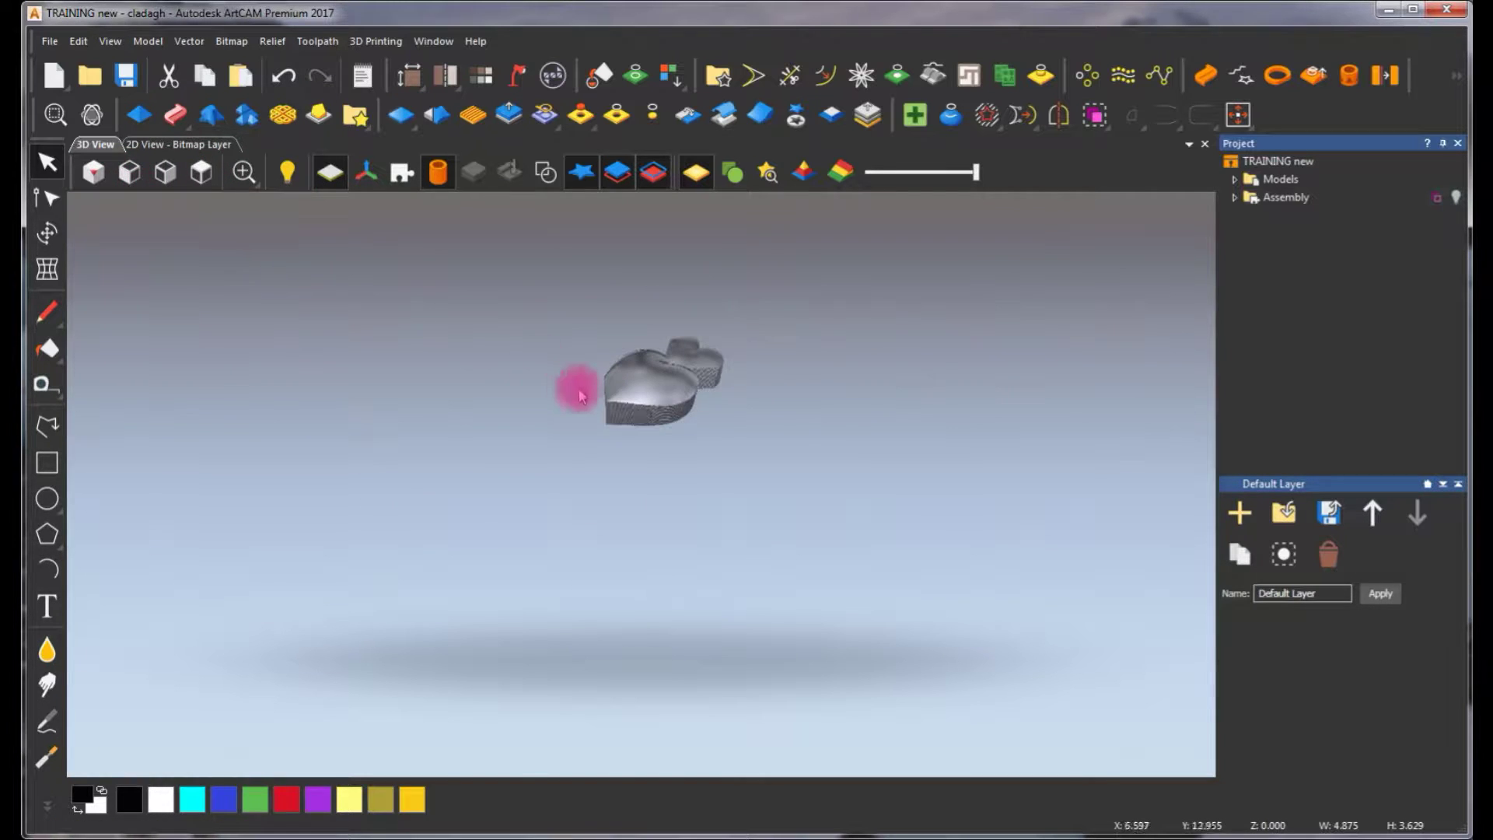
drag(573, 389, 420, 254)
click(199, 175)
click(98, 173)
drag(639, 415, 580, 443)
In the 2D view, draw a circle about 1.05 mm in diameter on the centre line in the notch between the crown's arches
click(187, 144)
scroll(747, 317, down, 4)
scroll(664, 445, up, 2)
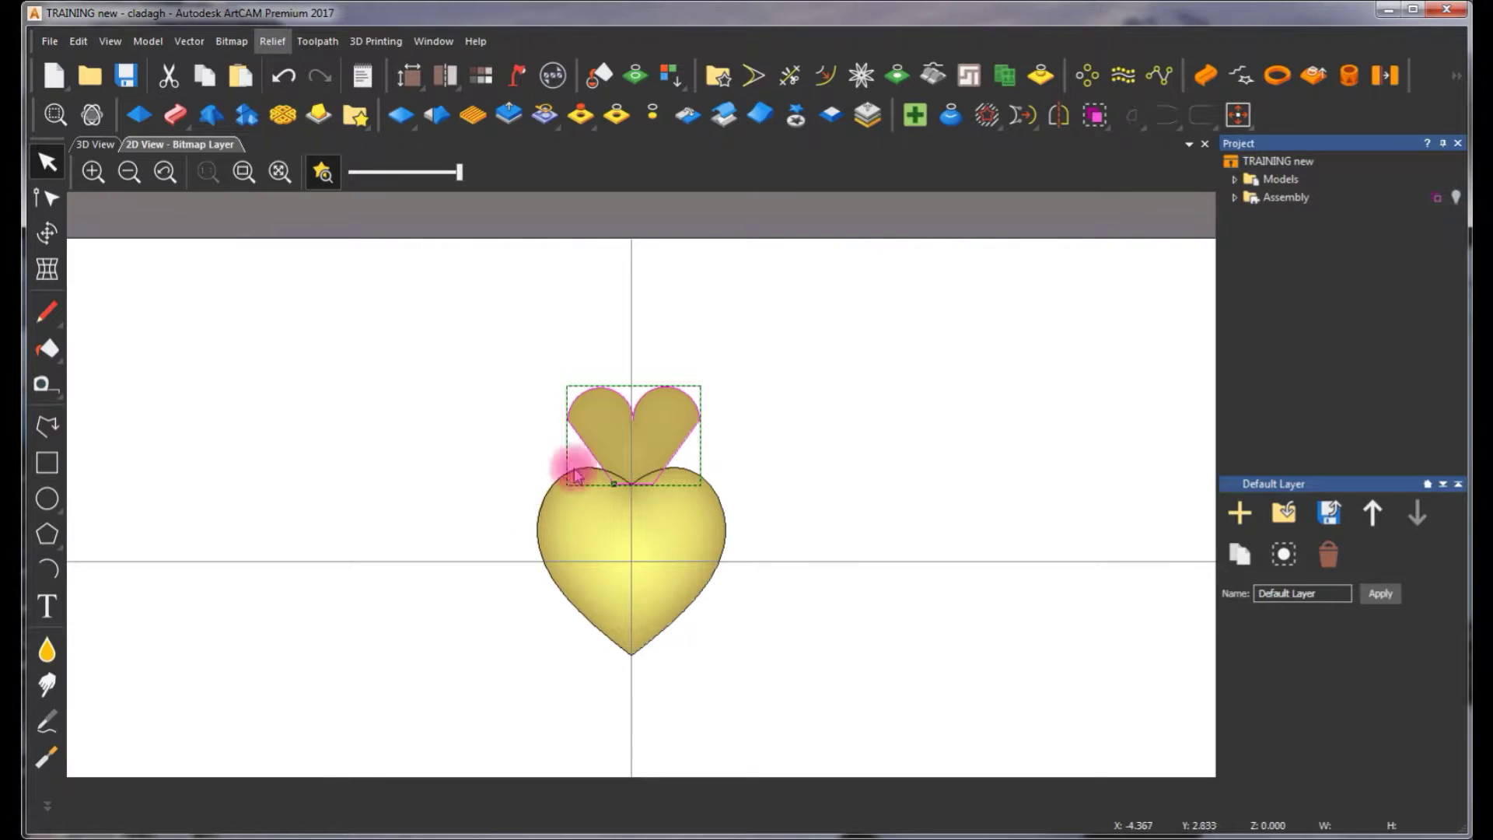
scroll(690, 427, up, 2)
click(47, 498)
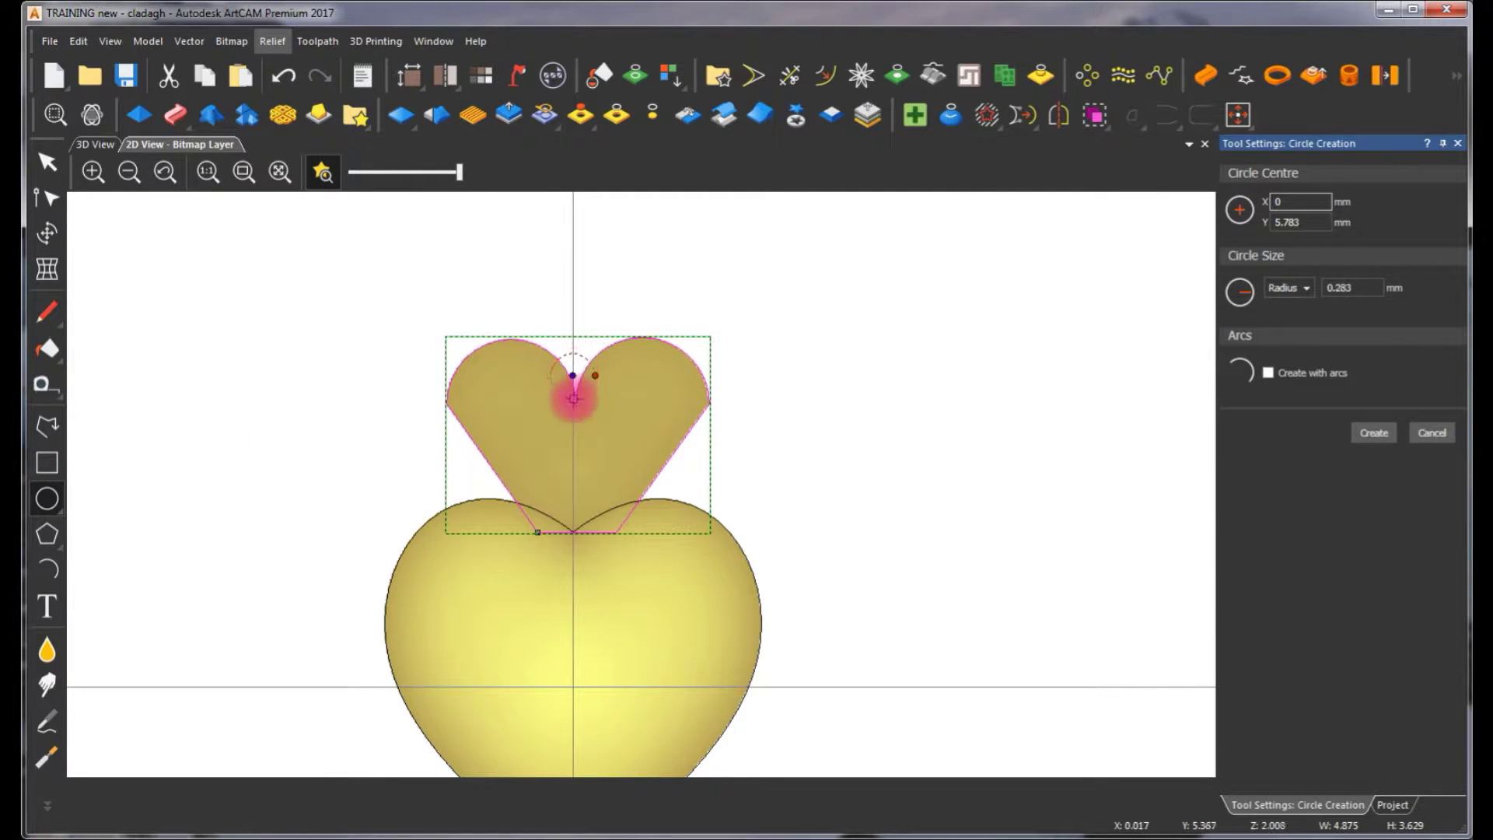
drag(577, 417, 593, 354)
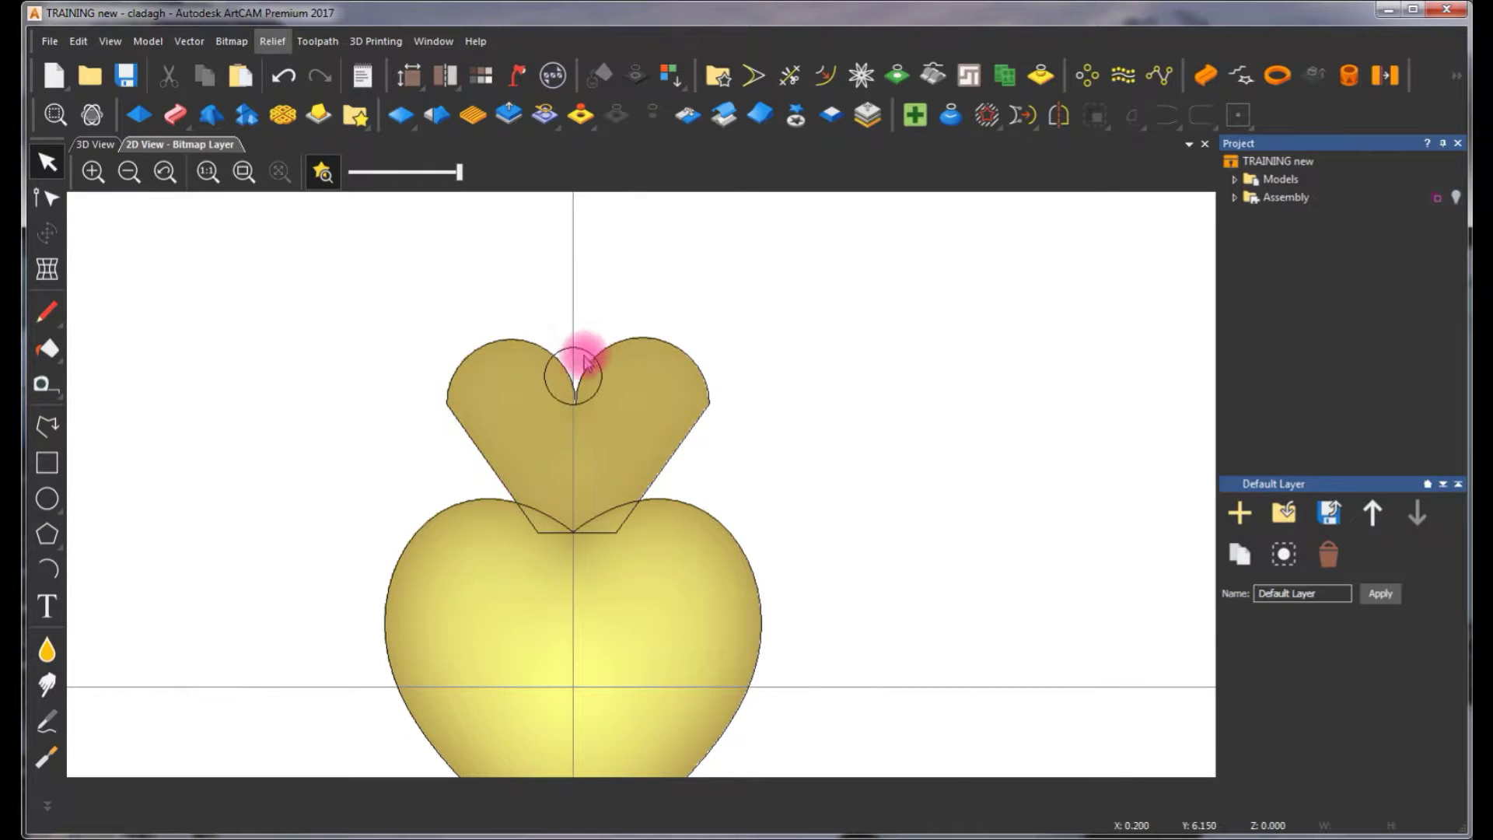
Raise the notch circle as a Plane relief with a start height of 2.5 mm, using the Merge High combine mode
click(587, 356)
double_click(588, 346)
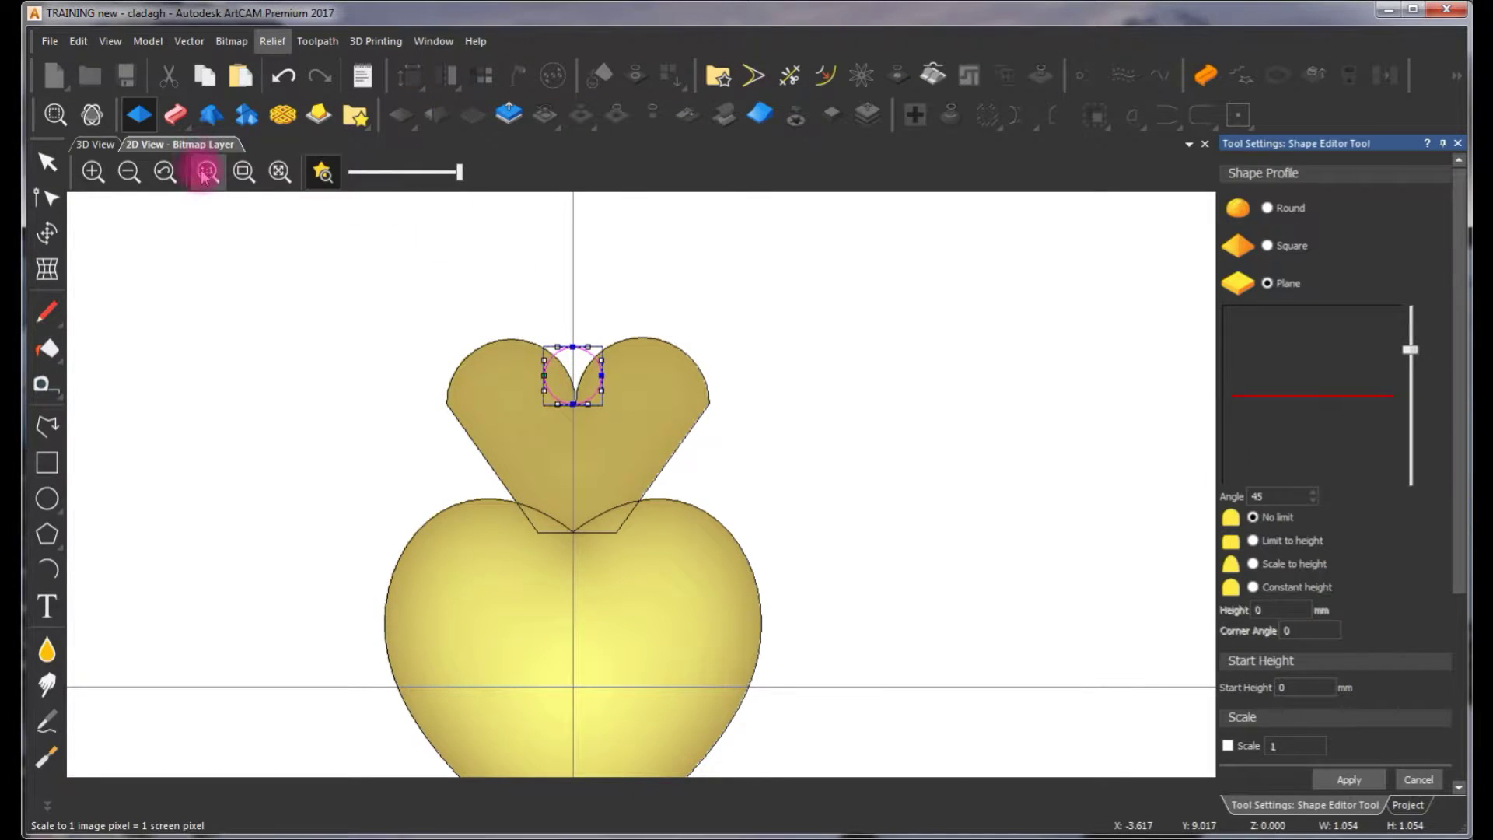
click(95, 145)
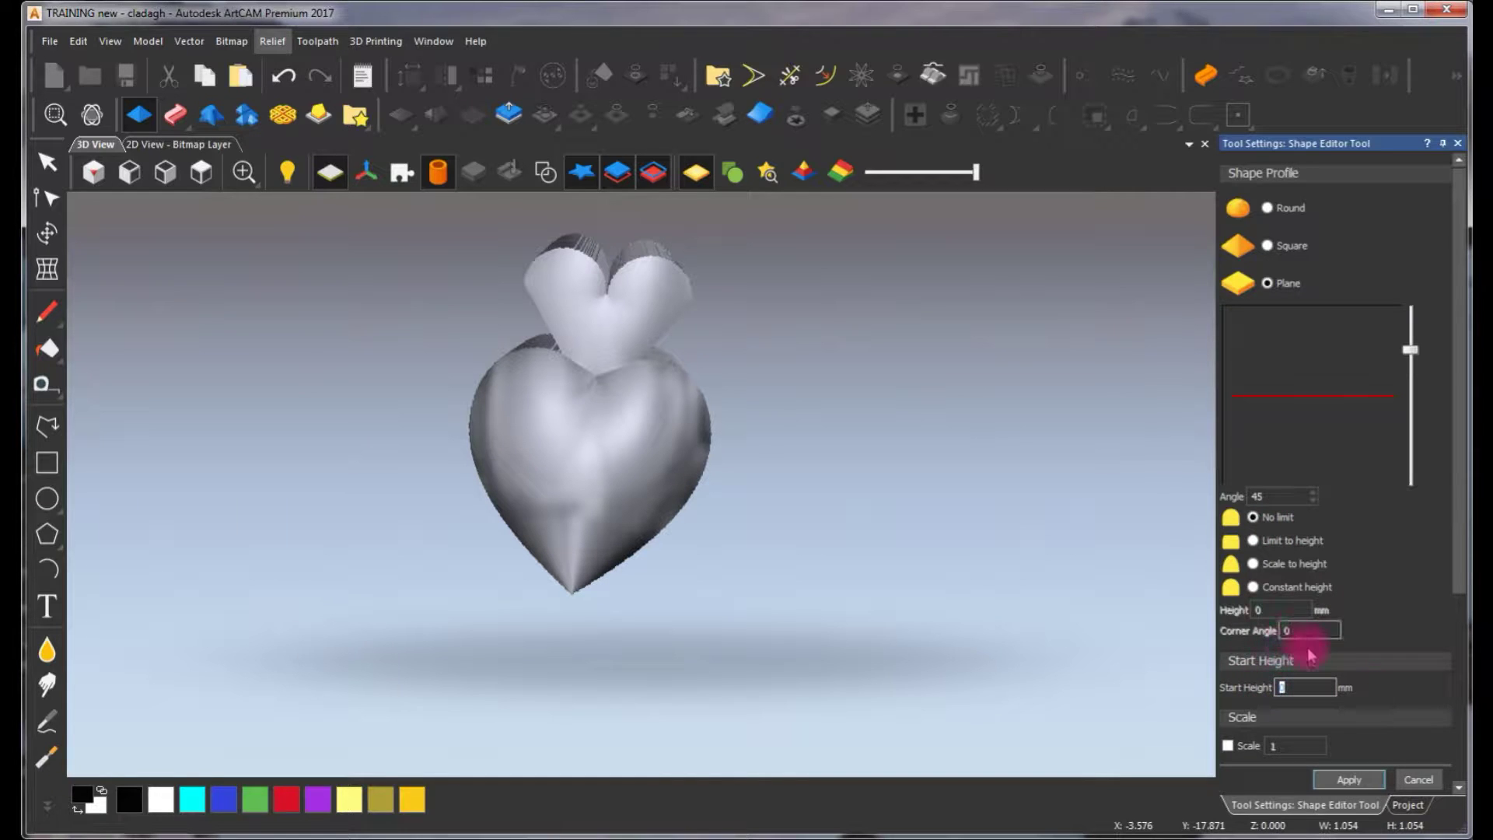
drag(1456, 568, 1456, 691)
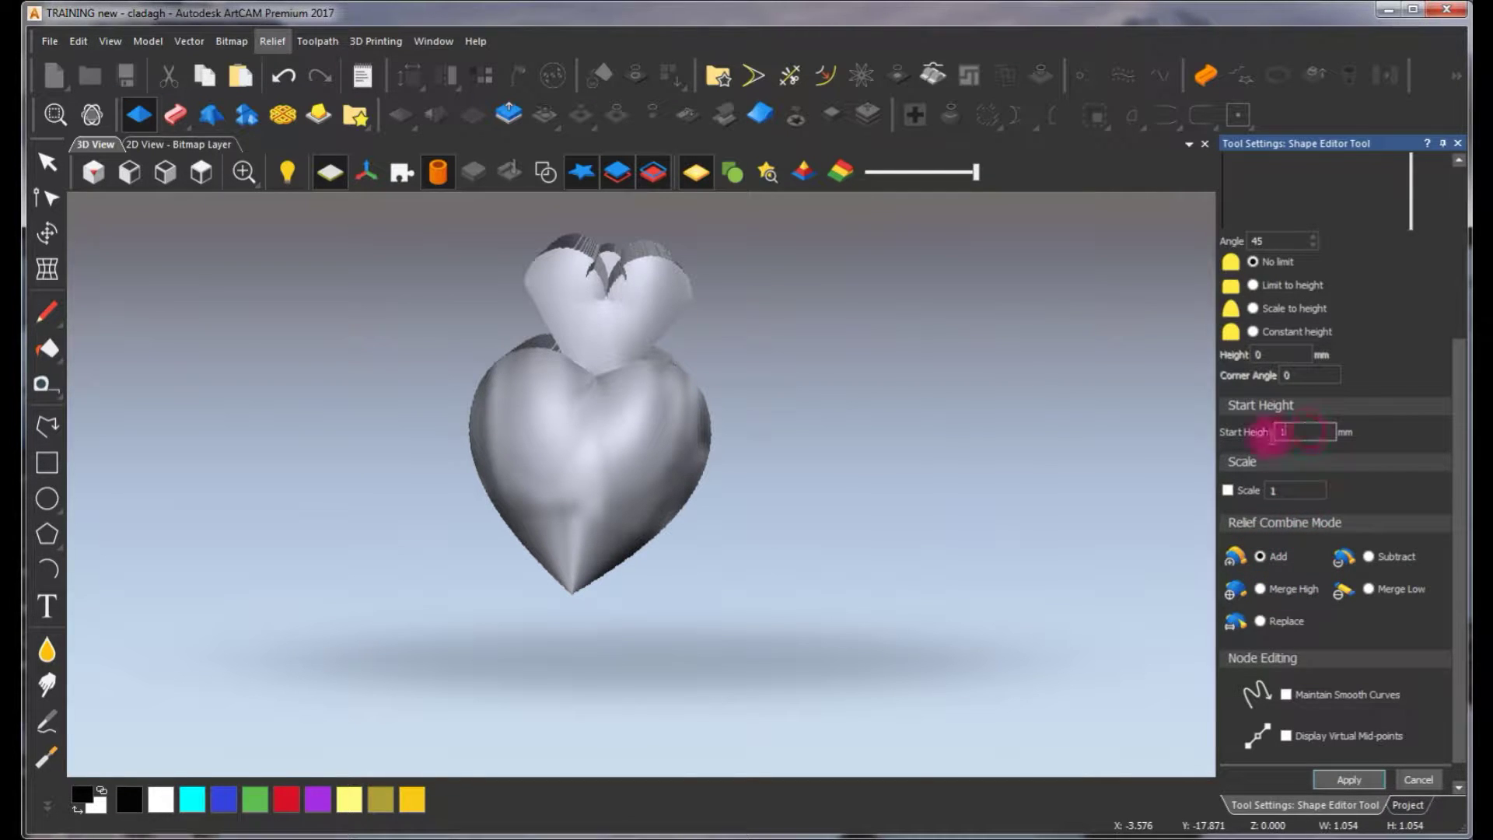
drag(927, 366, 853, 417)
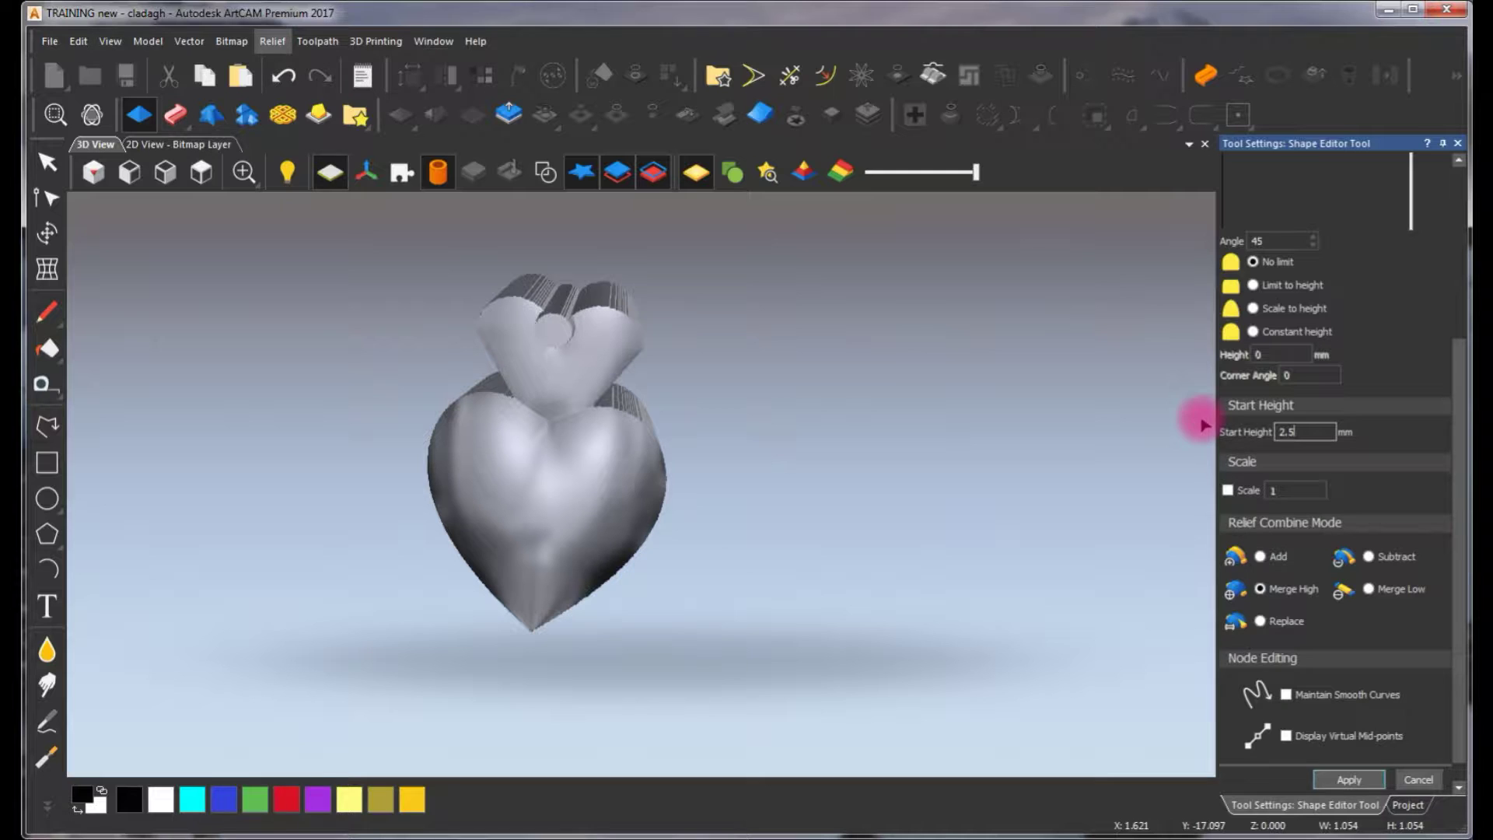
drag(760, 423, 720, 476)
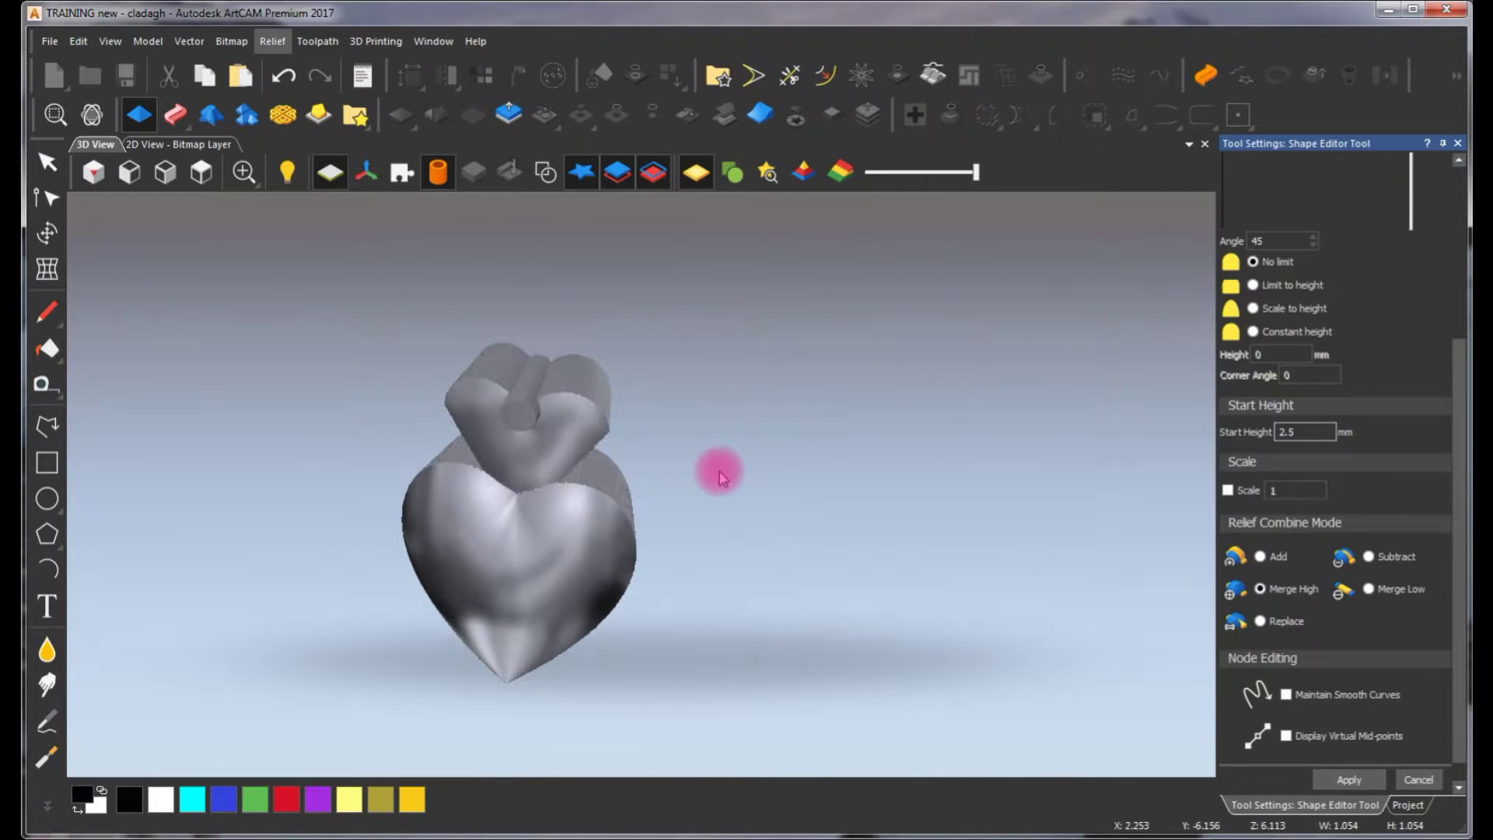
Give the notch circle's relief a Round profile, apply it and close the Shape Editor
scroll(1413, 324, up, 5)
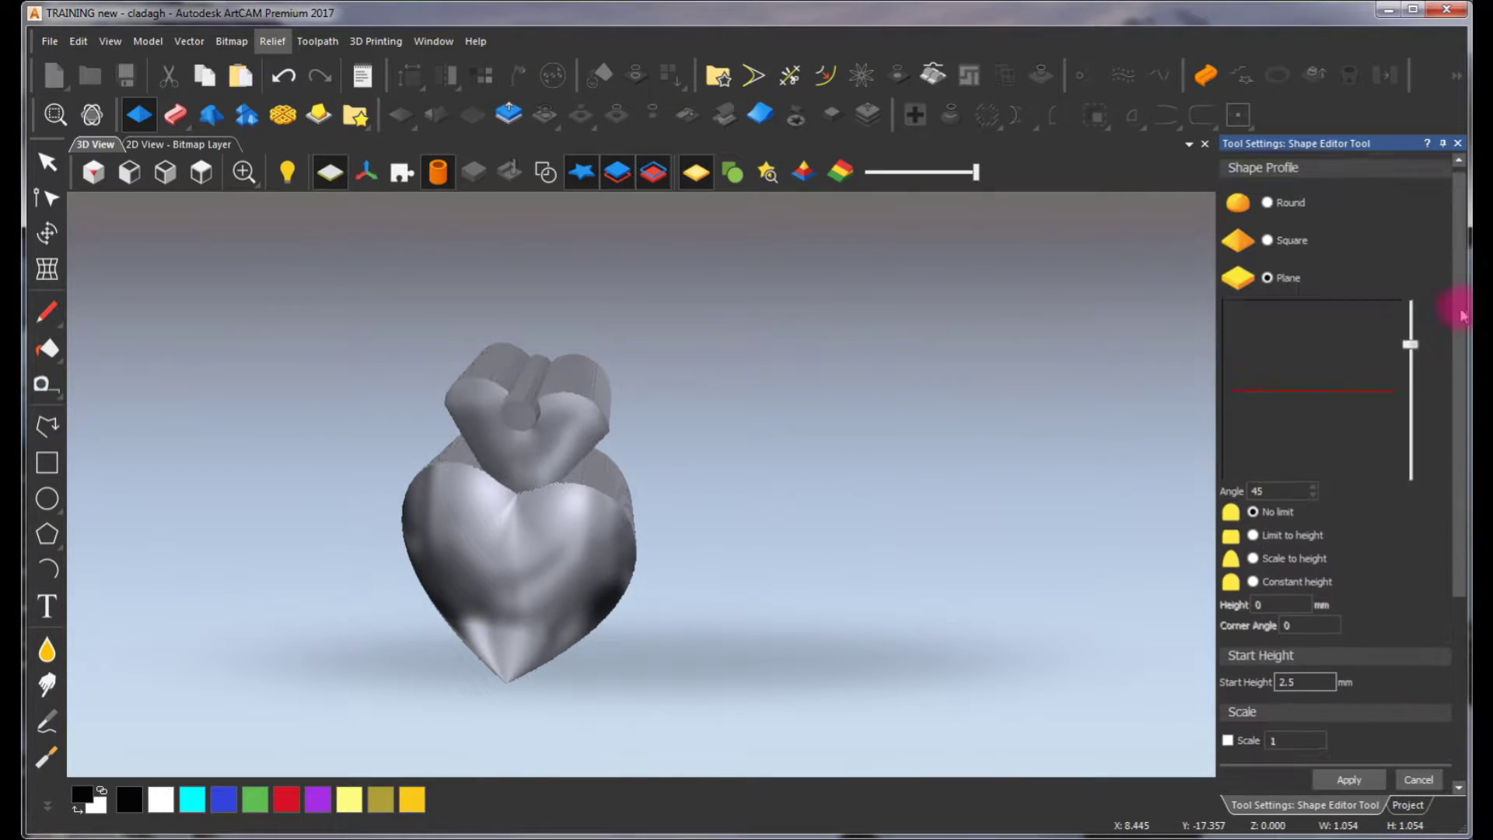
click(1265, 208)
click(1367, 780)
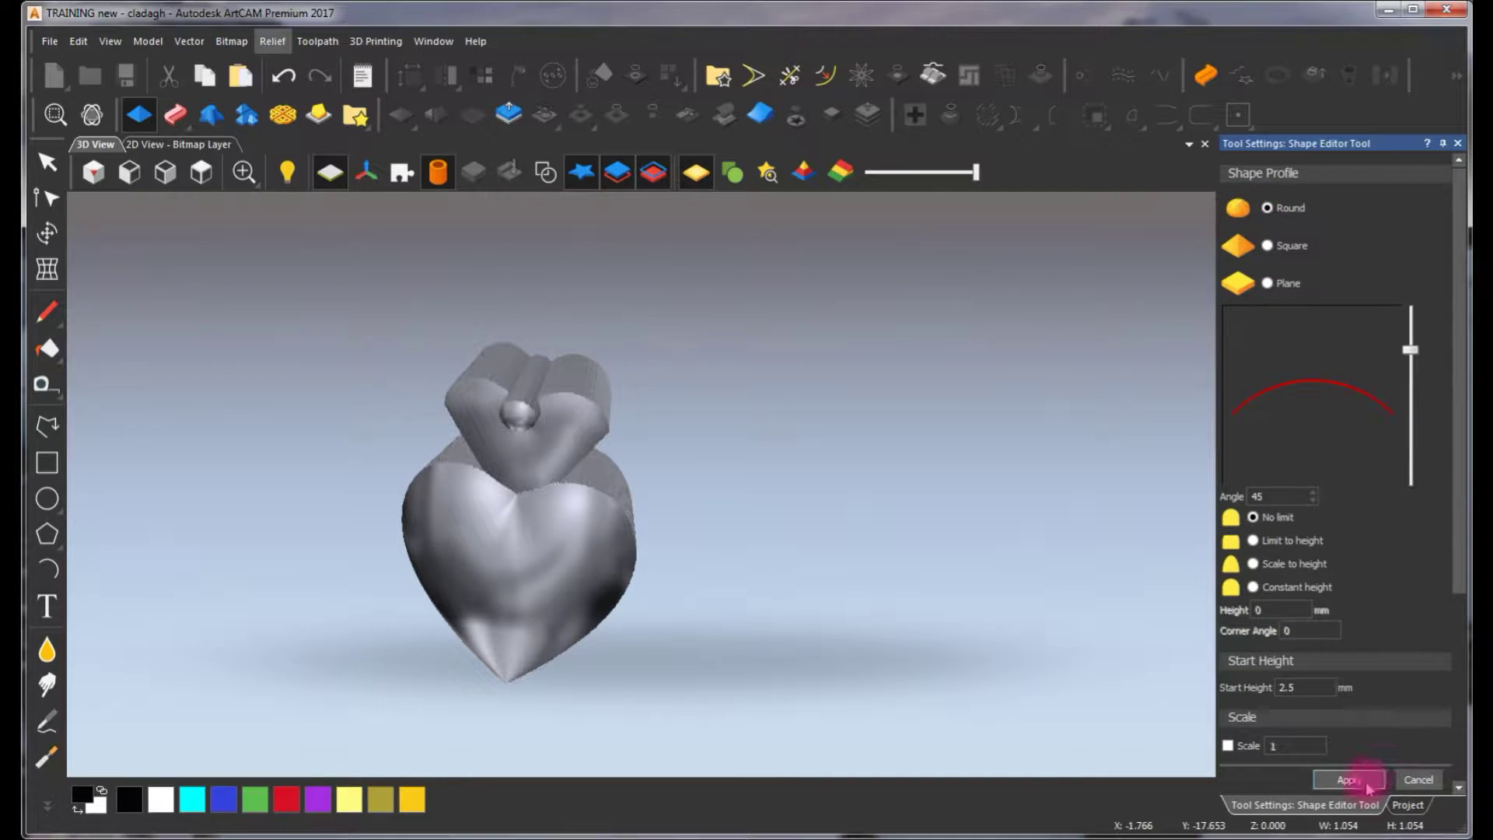
click(1419, 780)
In the 2D view, draw a circle about 0.71 mm in diameter at the lower left of the crown
click(221, 145)
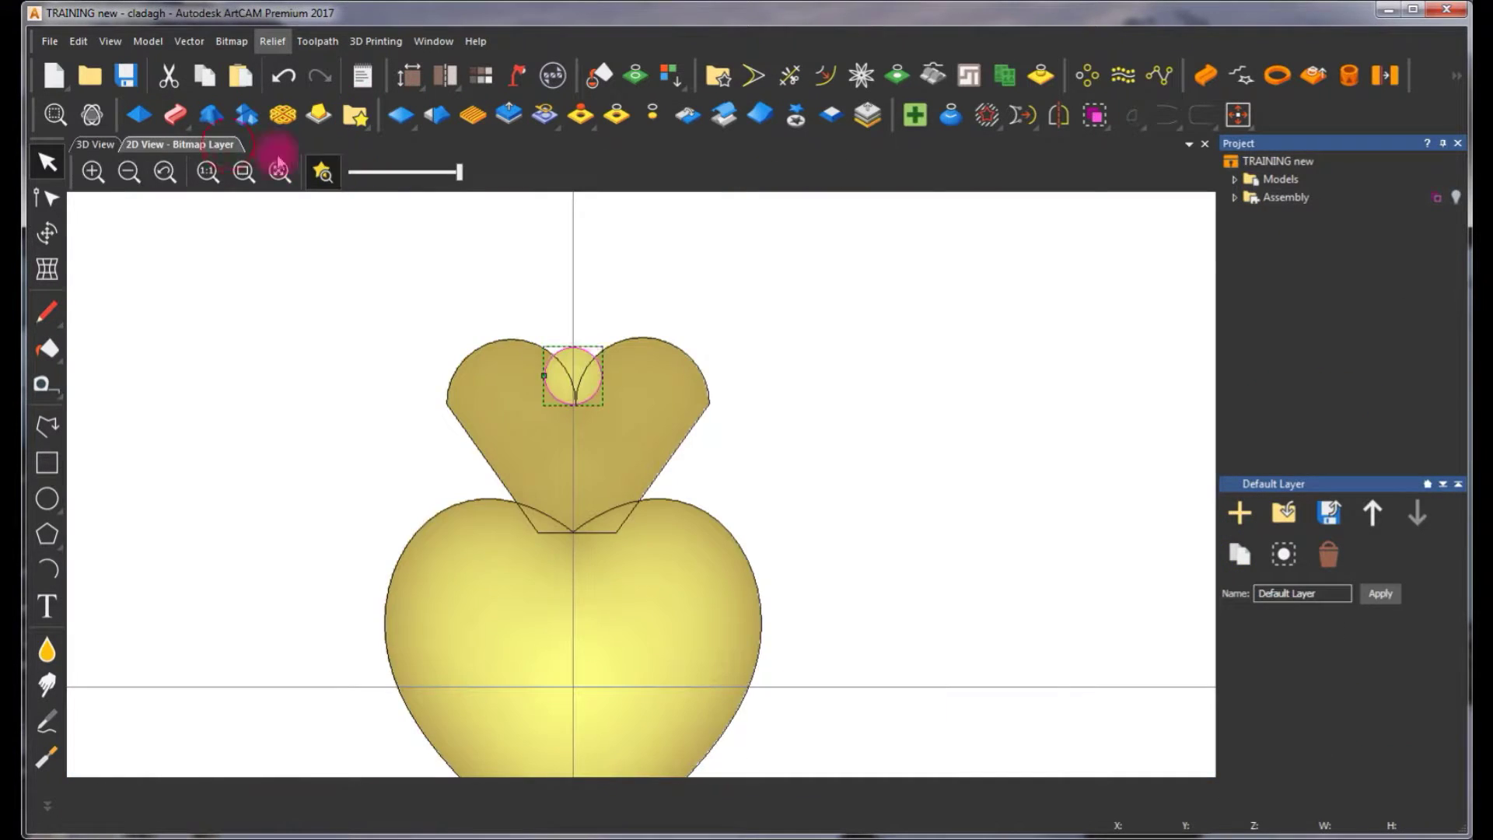
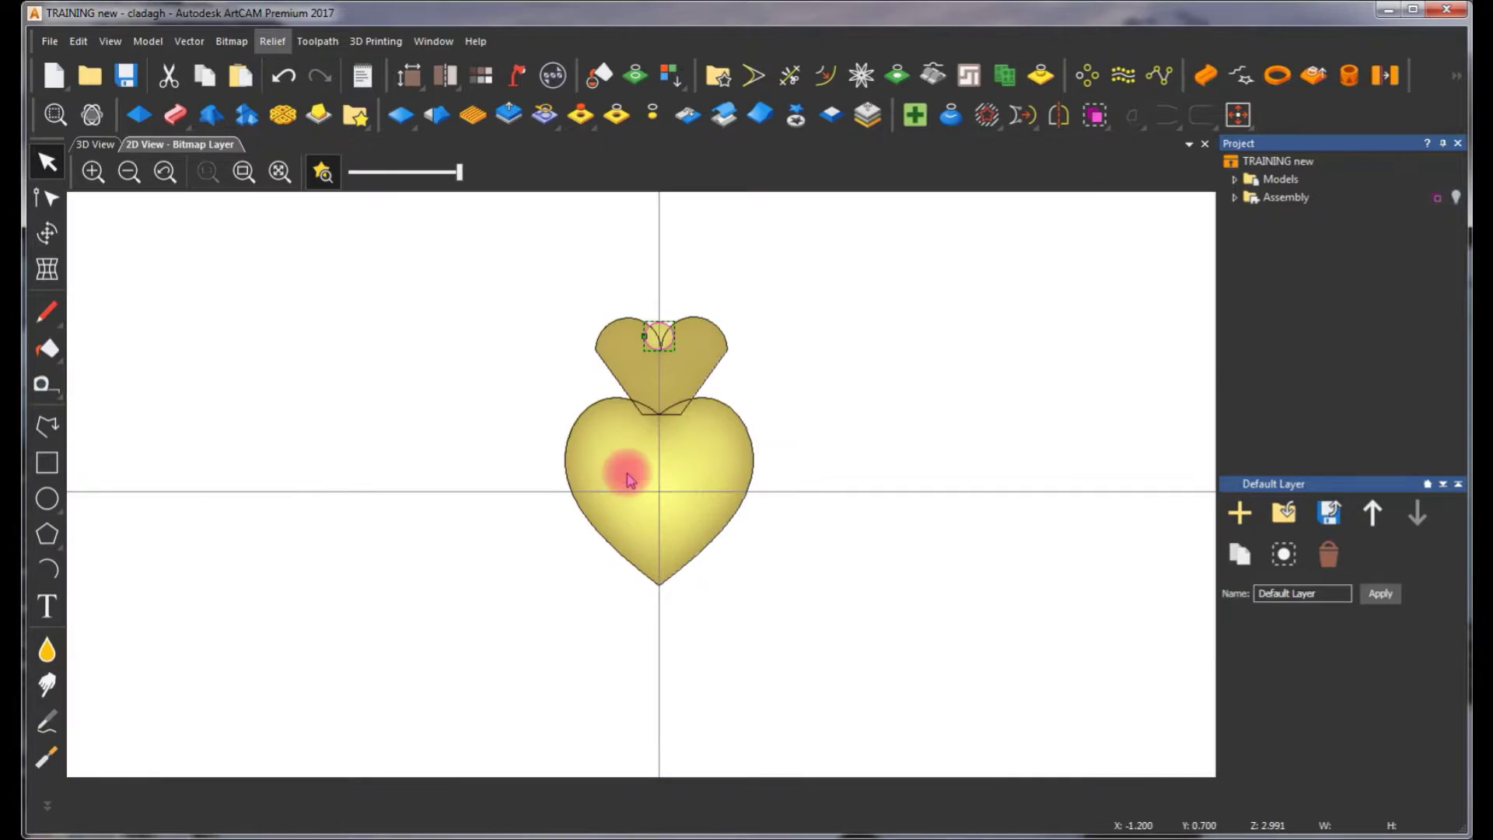
scroll(622, 376, up, 5)
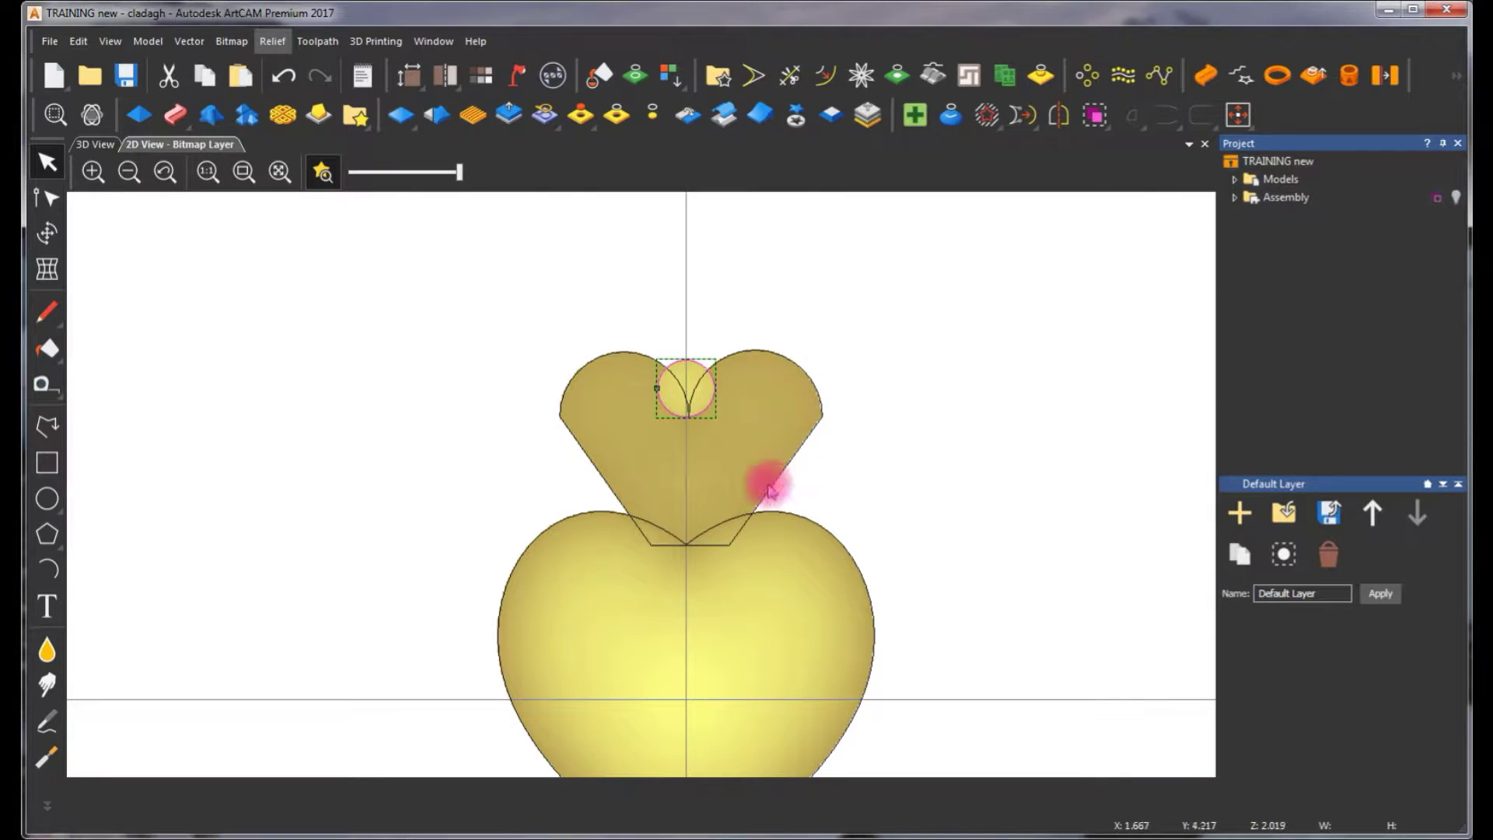
click(47, 499)
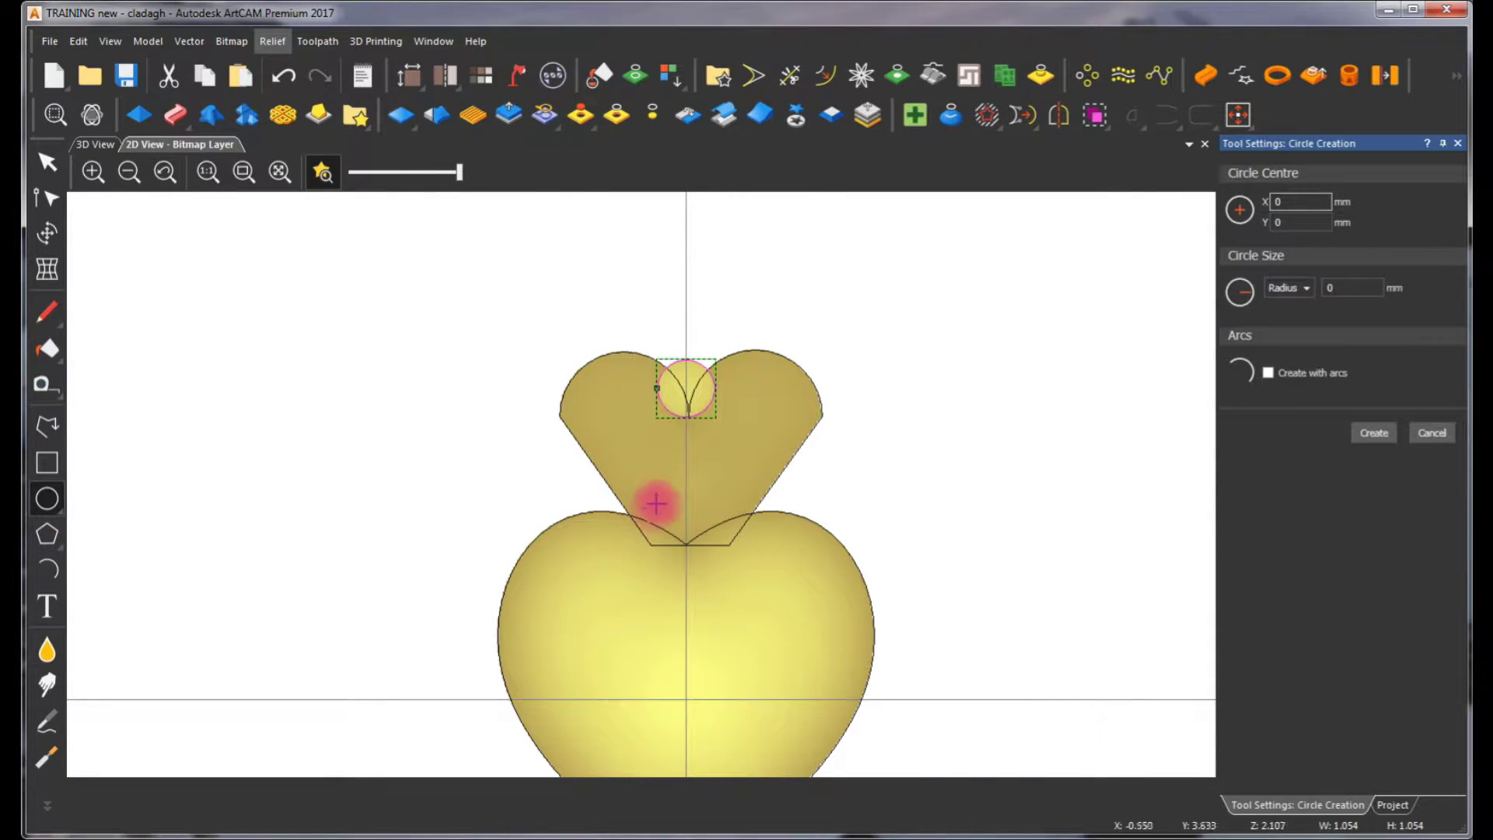
key(Escape)
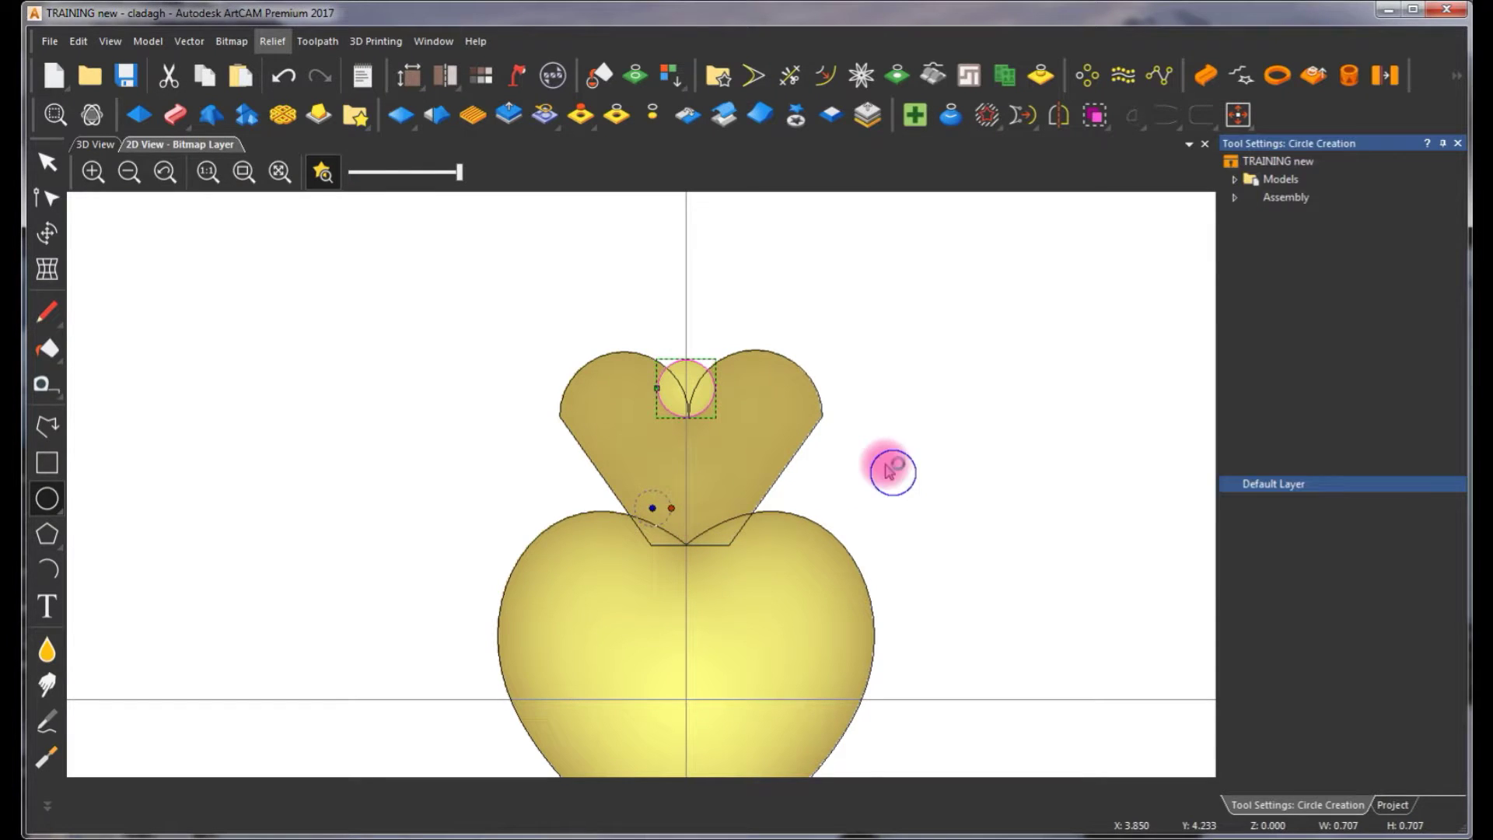
Copy the small circle repeatedly up the crown's left edge and across its left arch
scroll(661, 495, up, 3)
click(668, 488)
drag(662, 483, 529, 303)
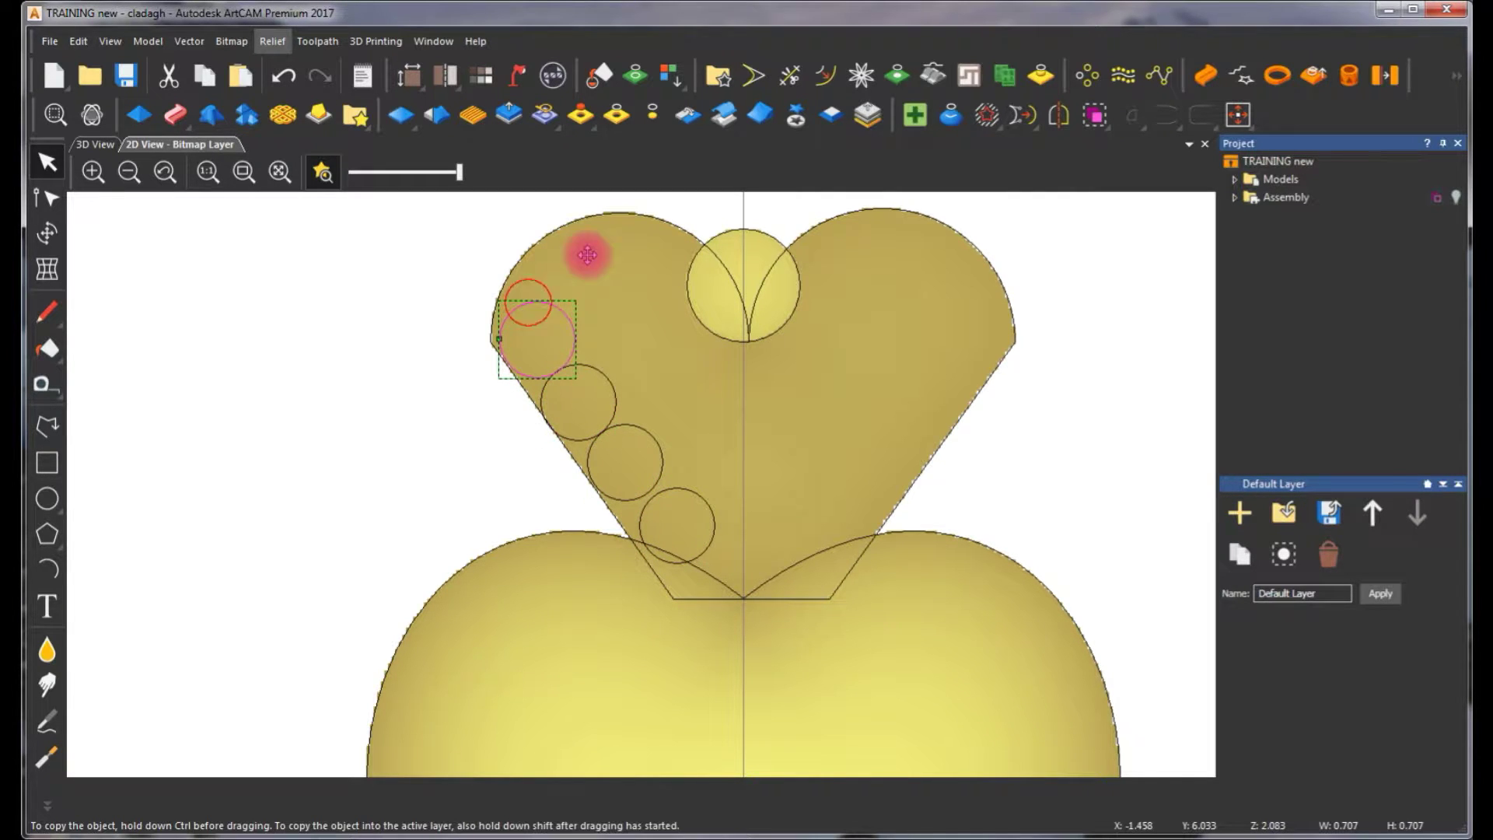
ctrl+drag(578, 231, 656, 224)
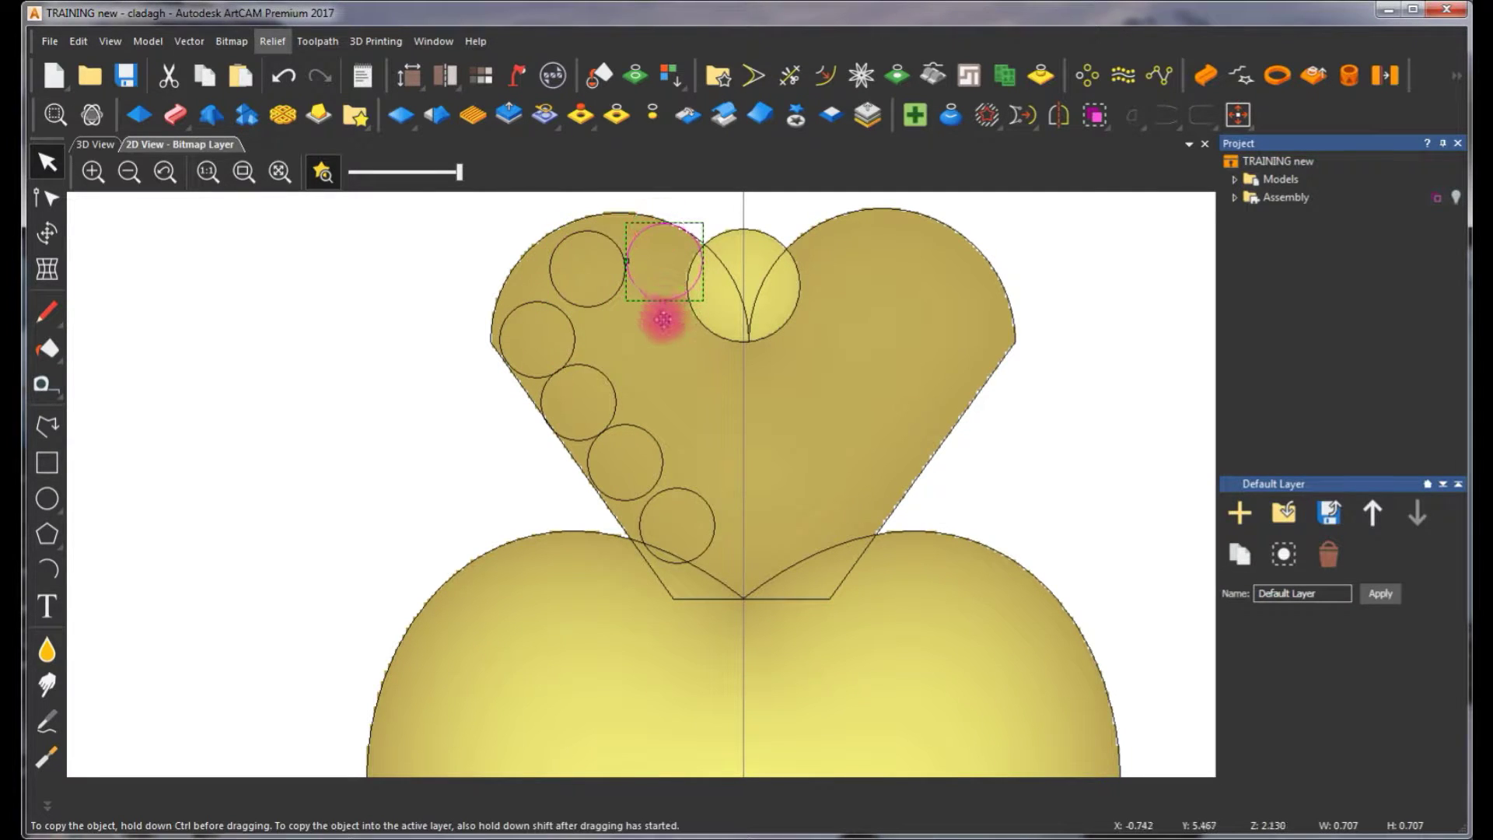
Copy more small circles down beside the centre line and into the gaps to fill the crown's left half
ctrl+drag(665, 306, 703, 526)
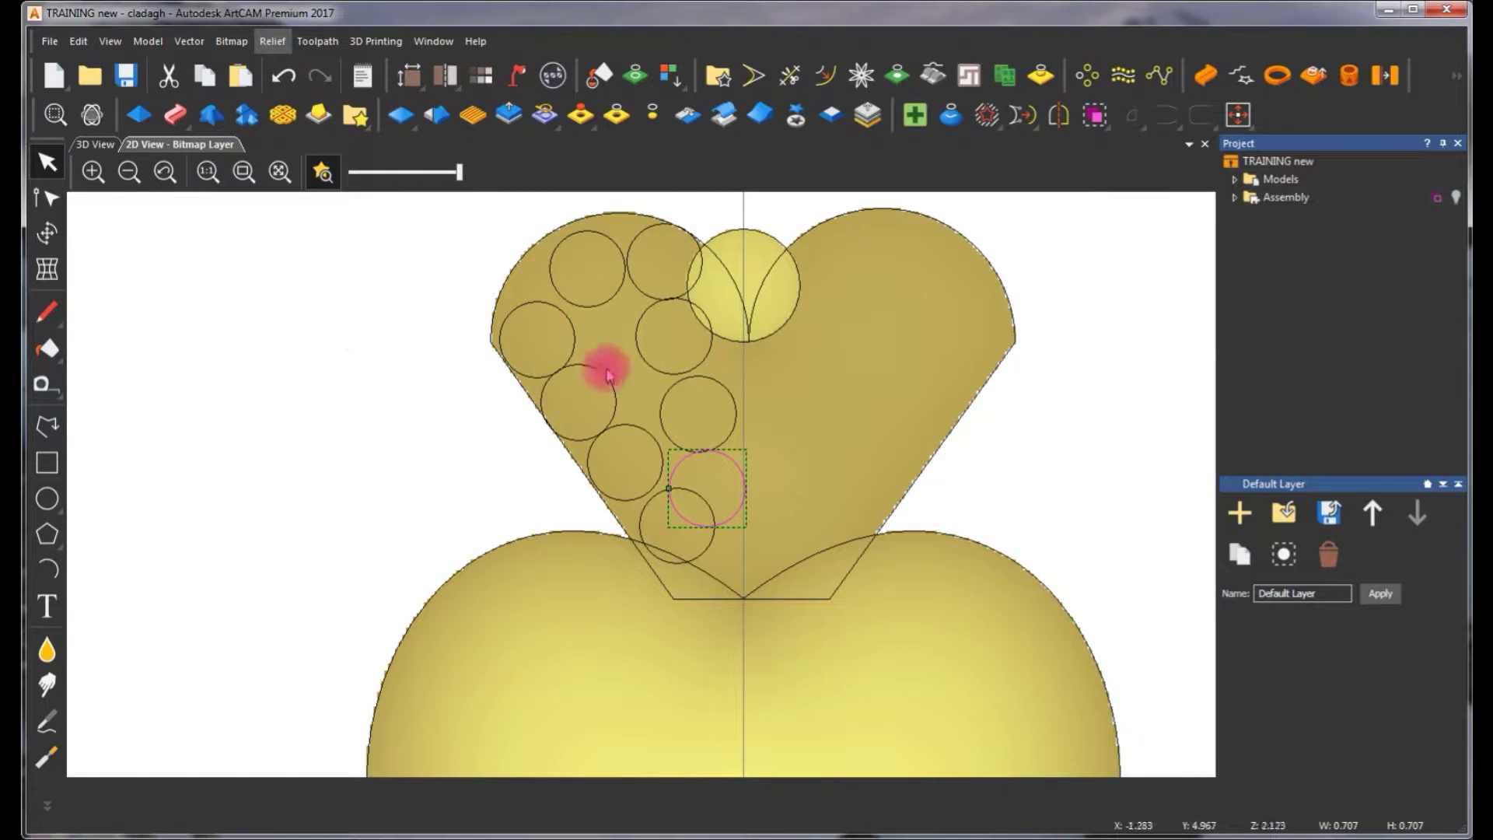
click(656, 371)
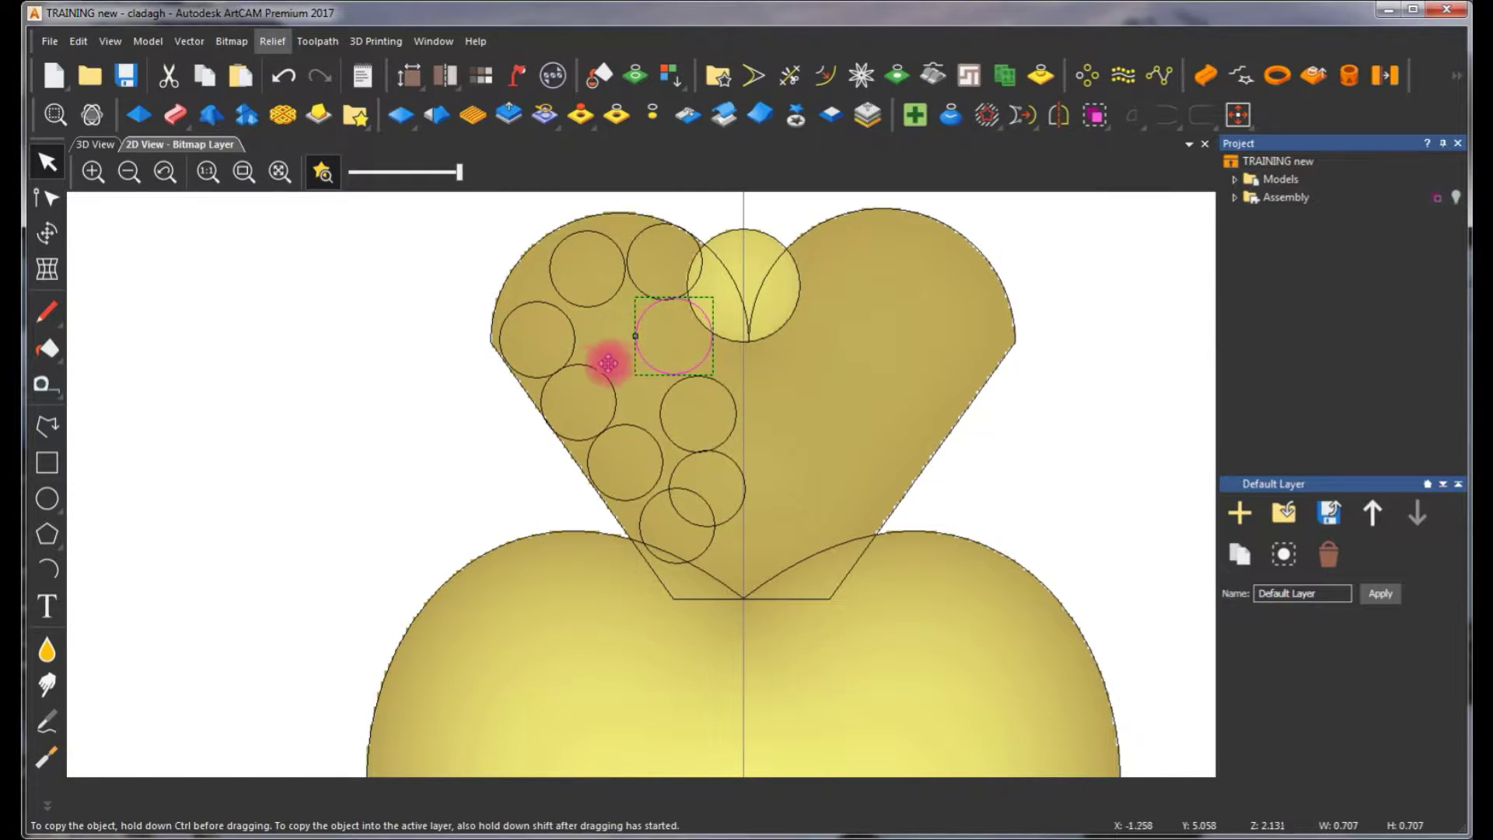
drag(591, 376, 588, 371)
ctrl+drag(623, 444, 623, 444)
click(427, 350)
Group all the small circles in the crown's left half
scroll(670, 410, down, 3)
scroll(676, 426, up, 3)
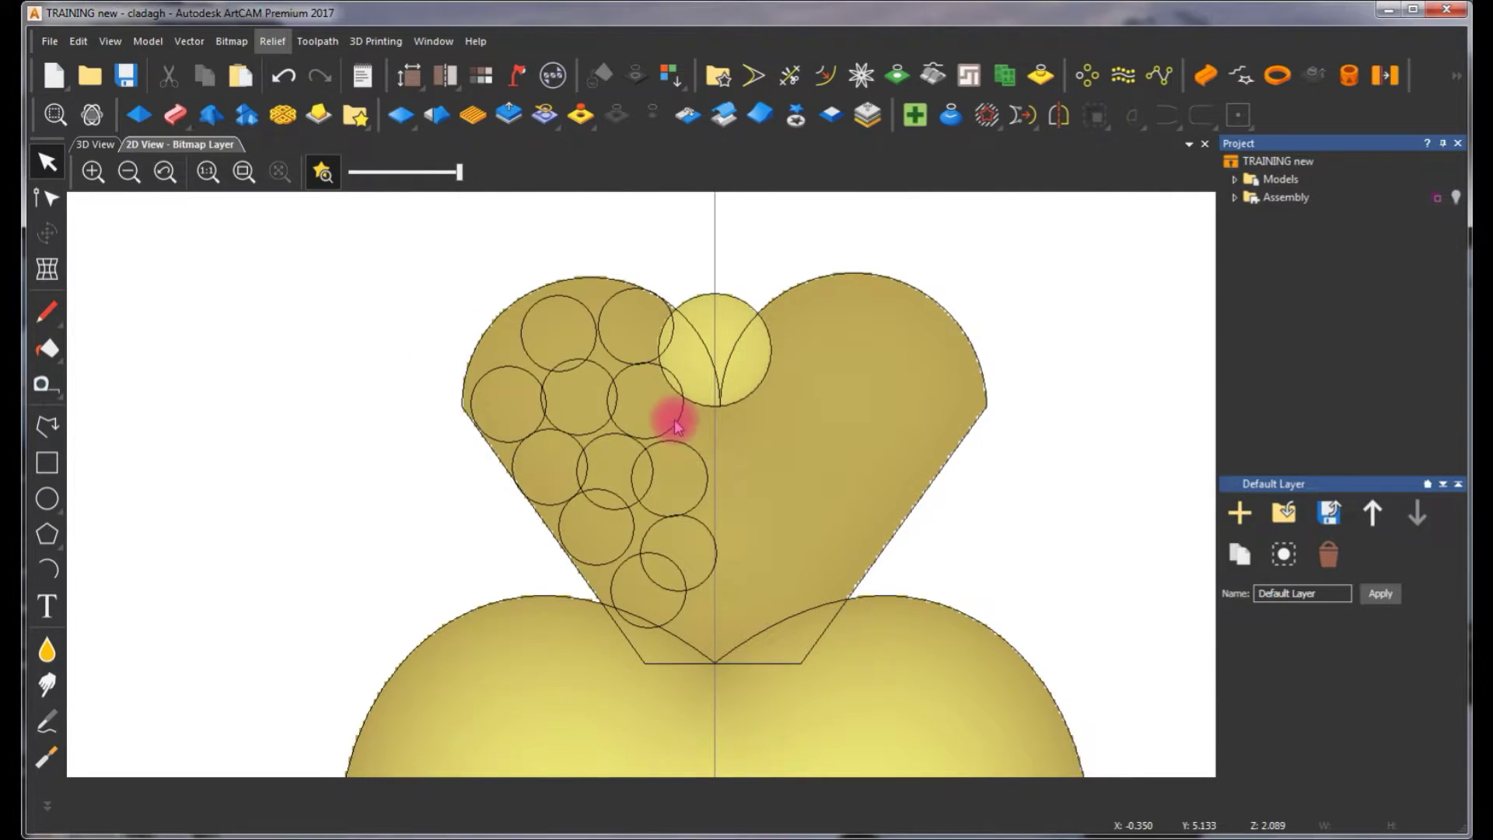
drag(433, 266, 730, 665)
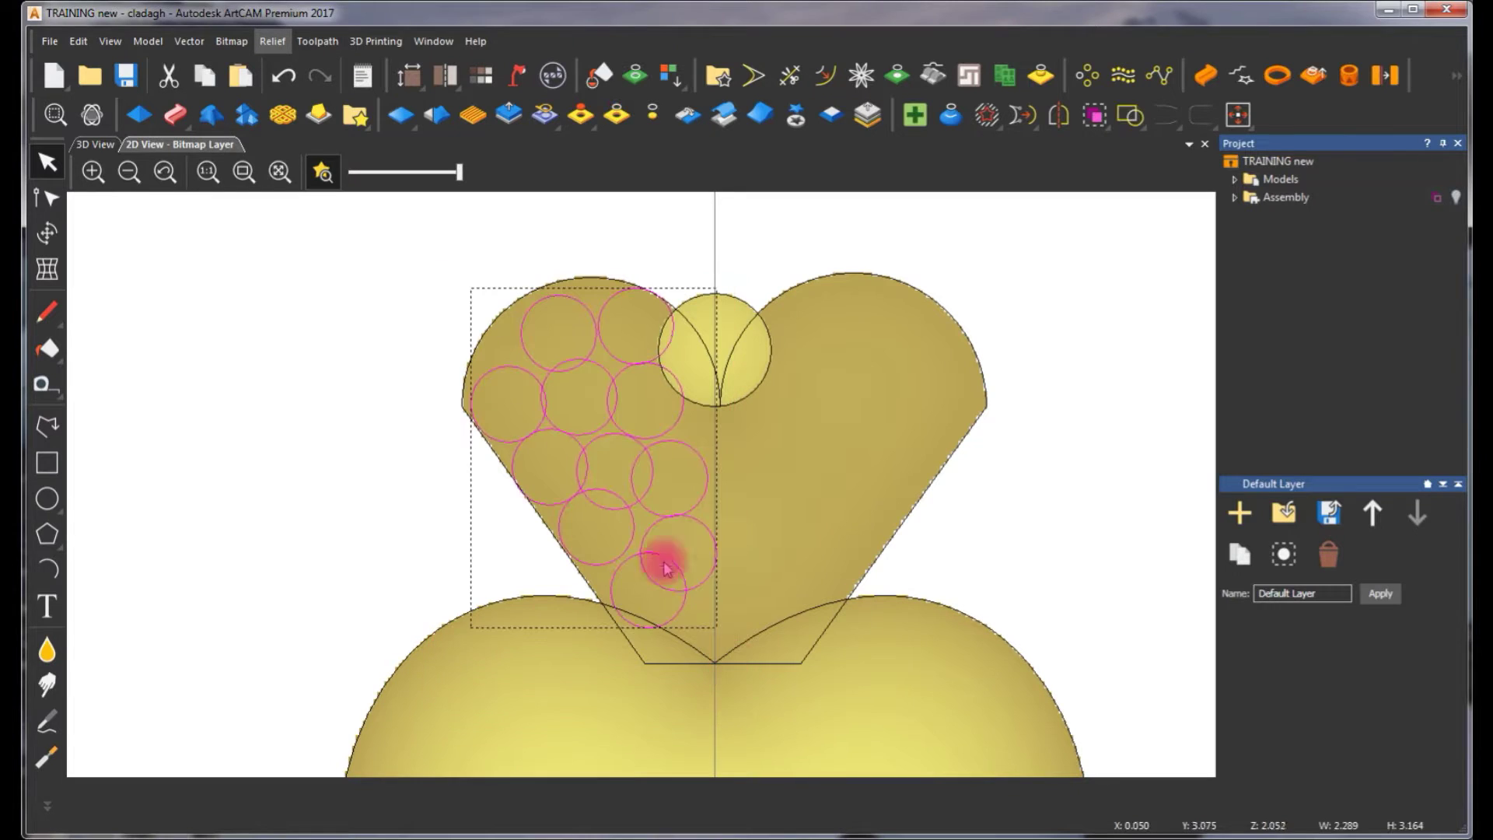
right_click(350, 300)
click(372, 433)
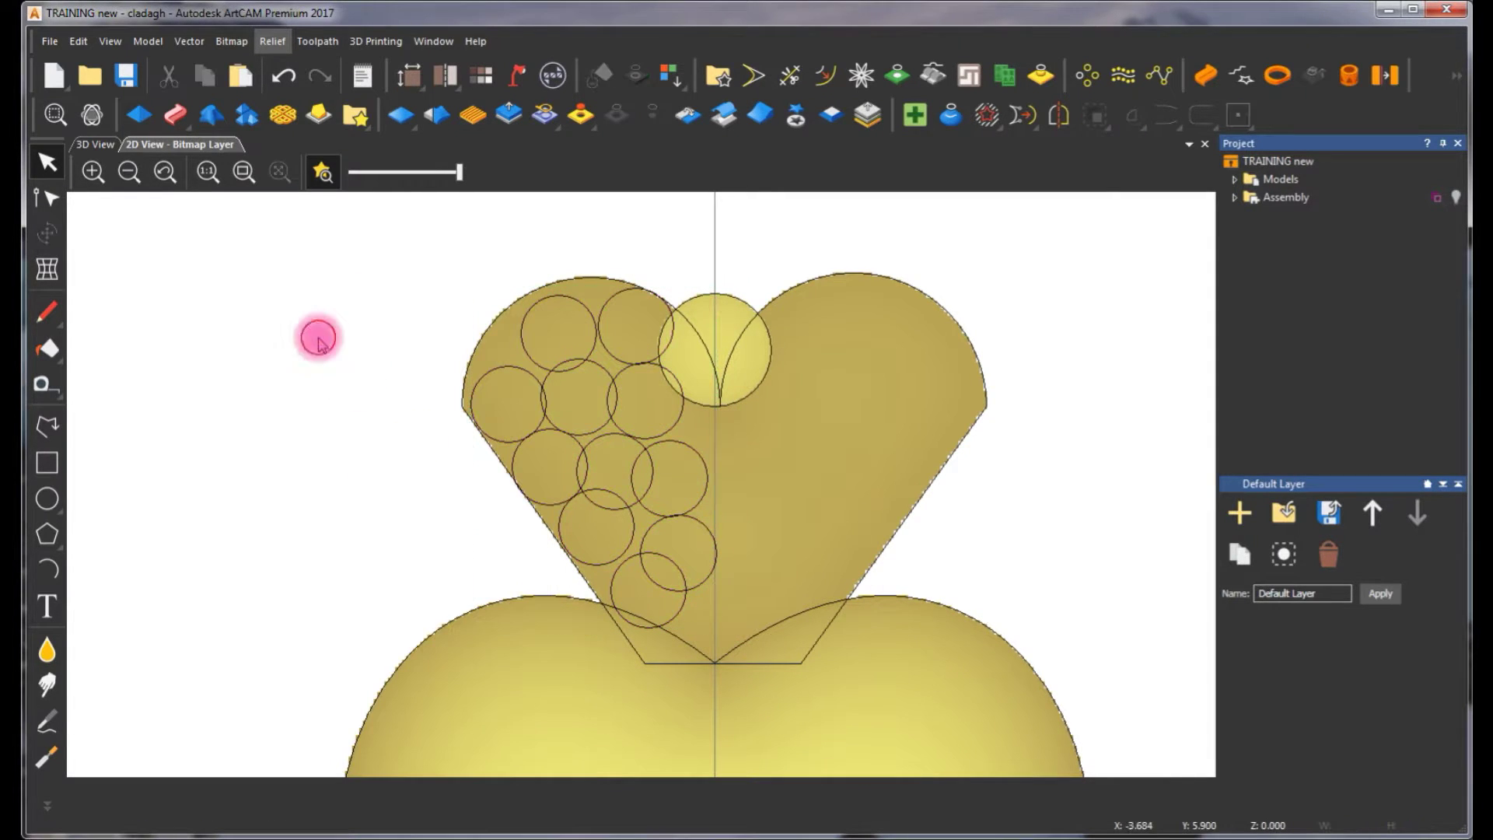
Mirror a copy of the grouped circles across the vertical centre line onto the crown's right half
click(714, 266)
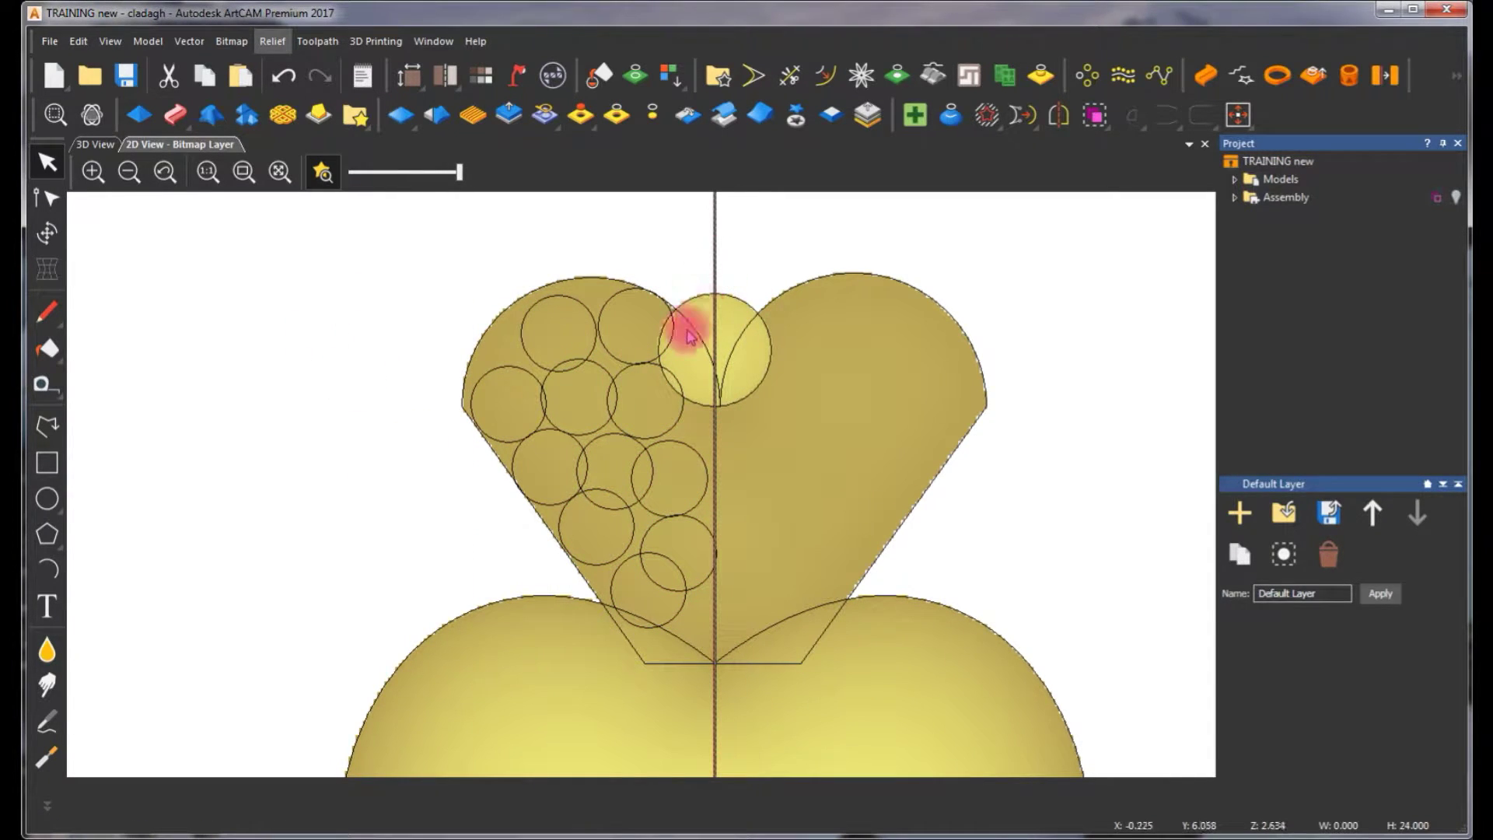
shift+click(572, 300)
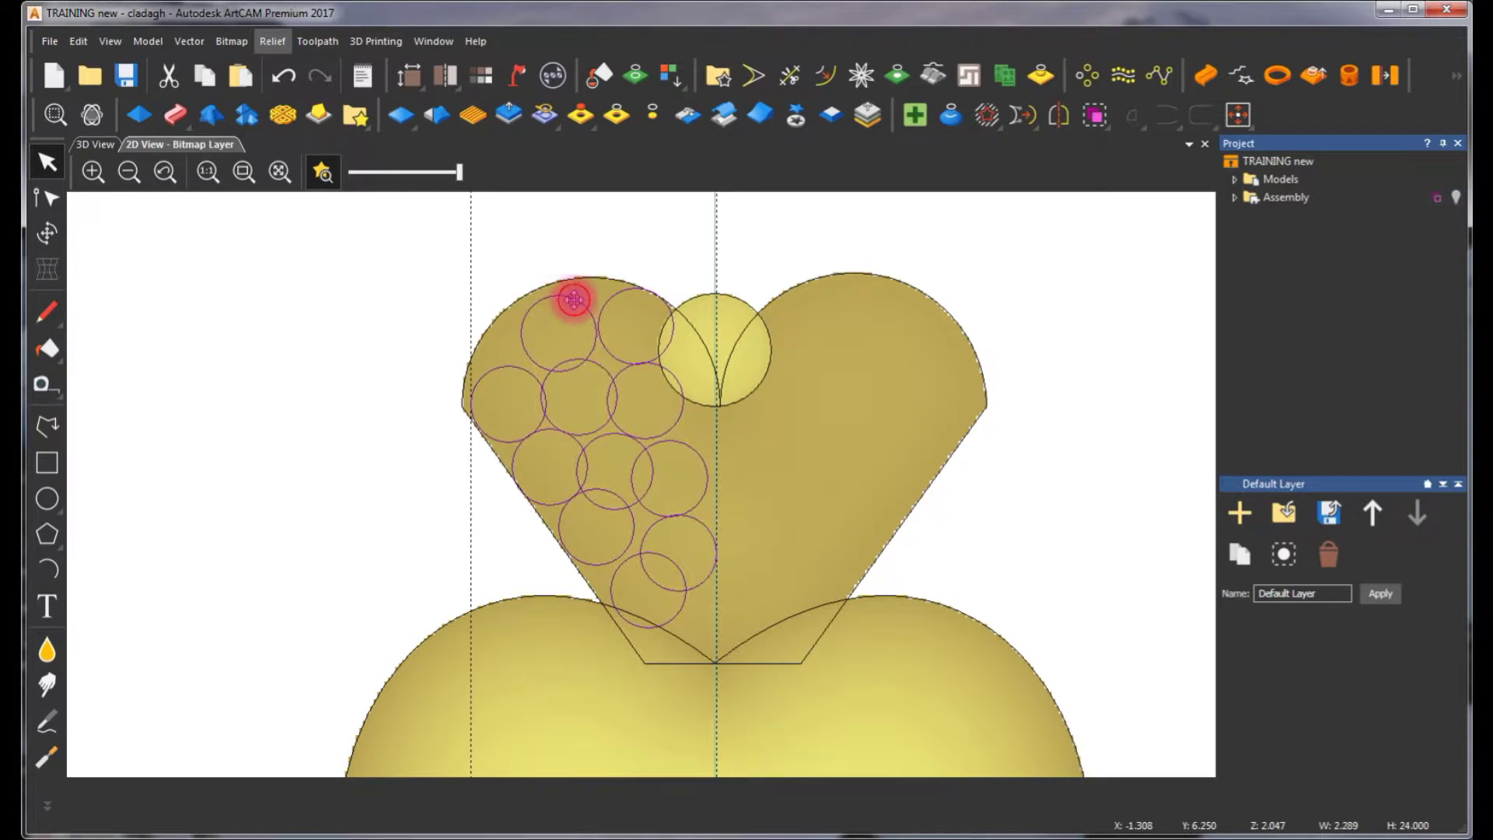
click(1056, 117)
click(1244, 304)
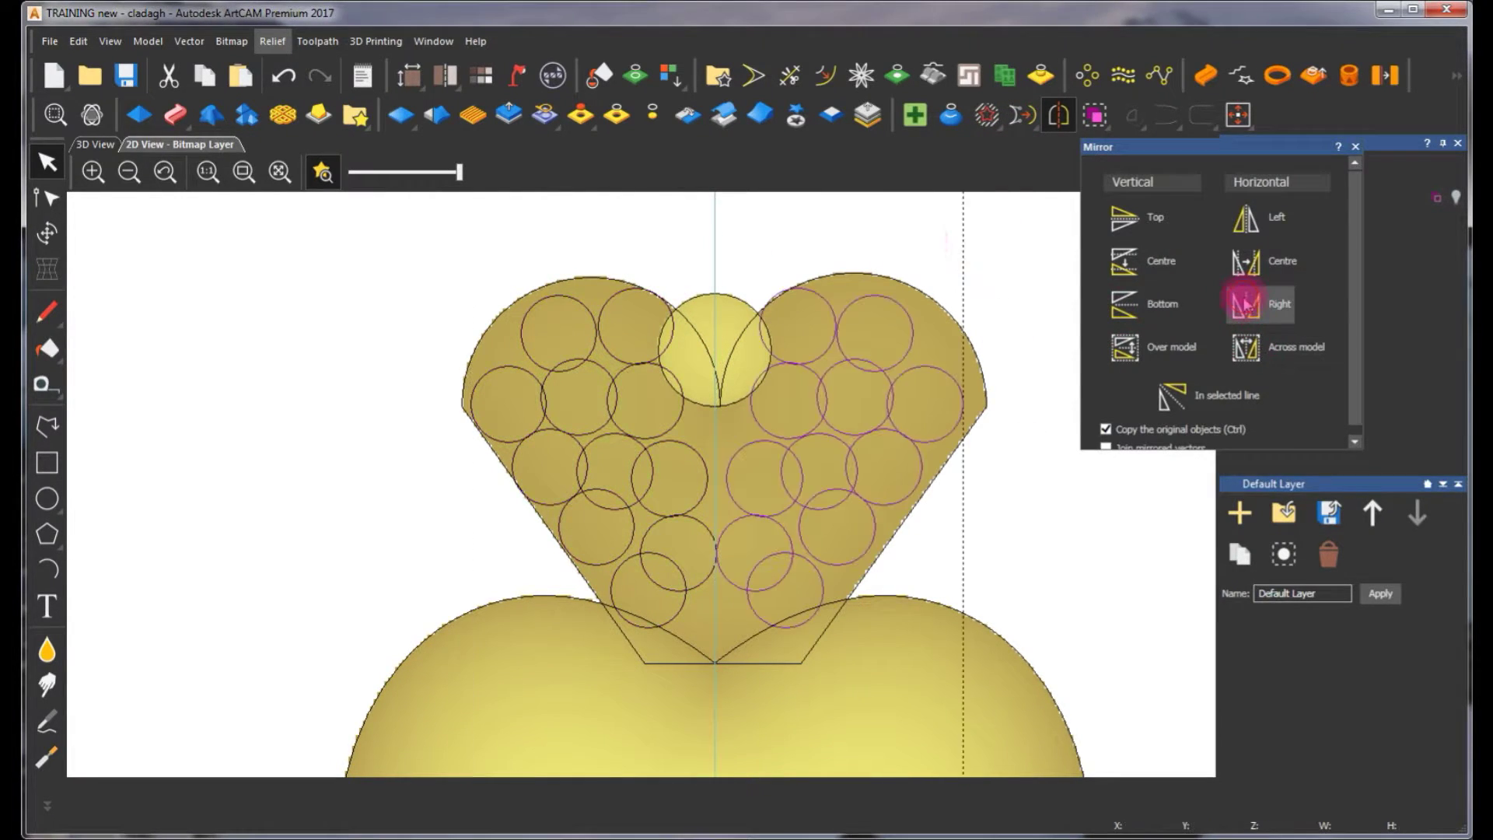
click(945, 258)
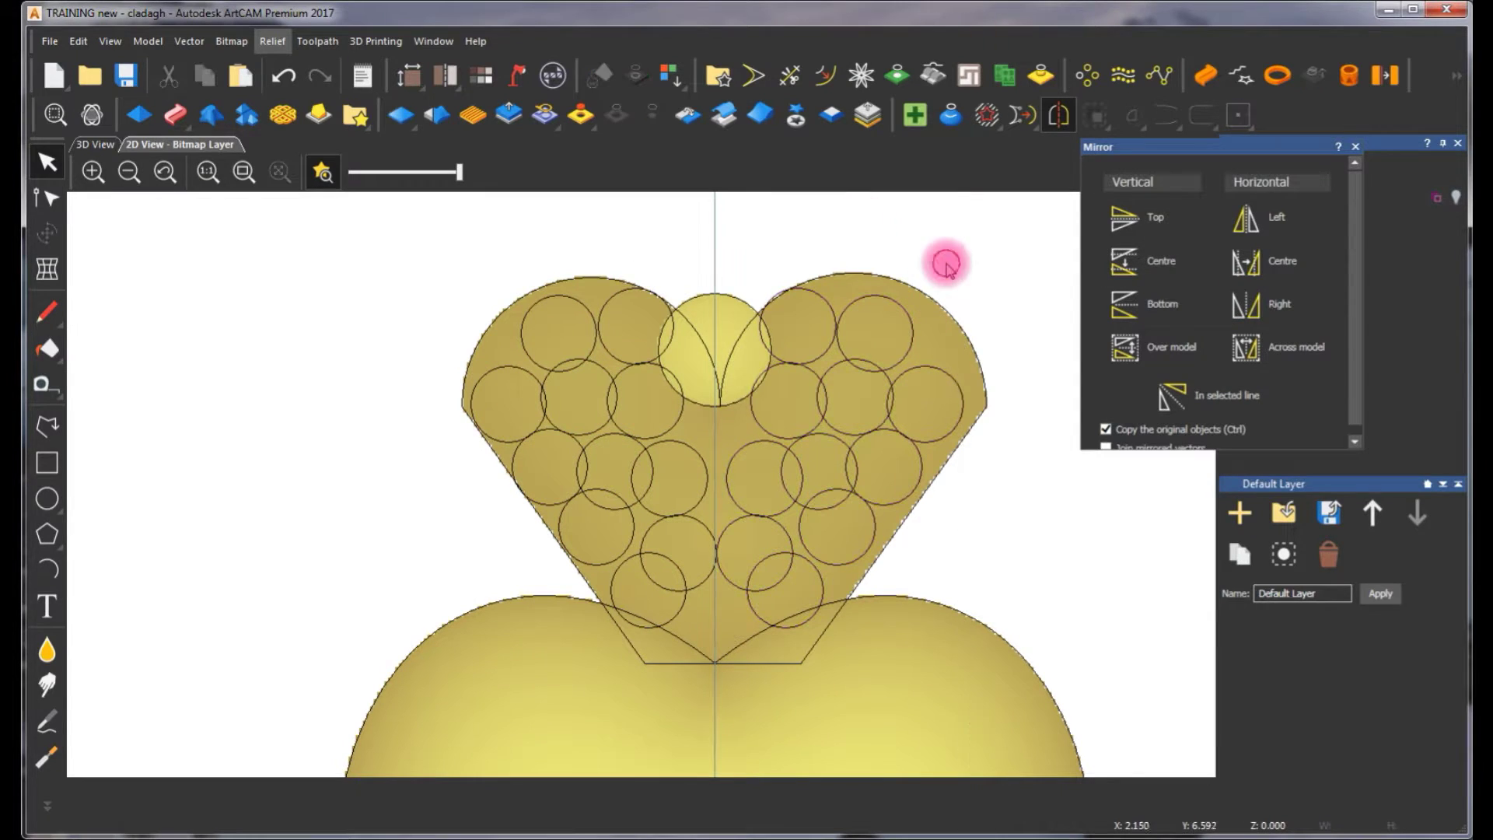
click(1356, 147)
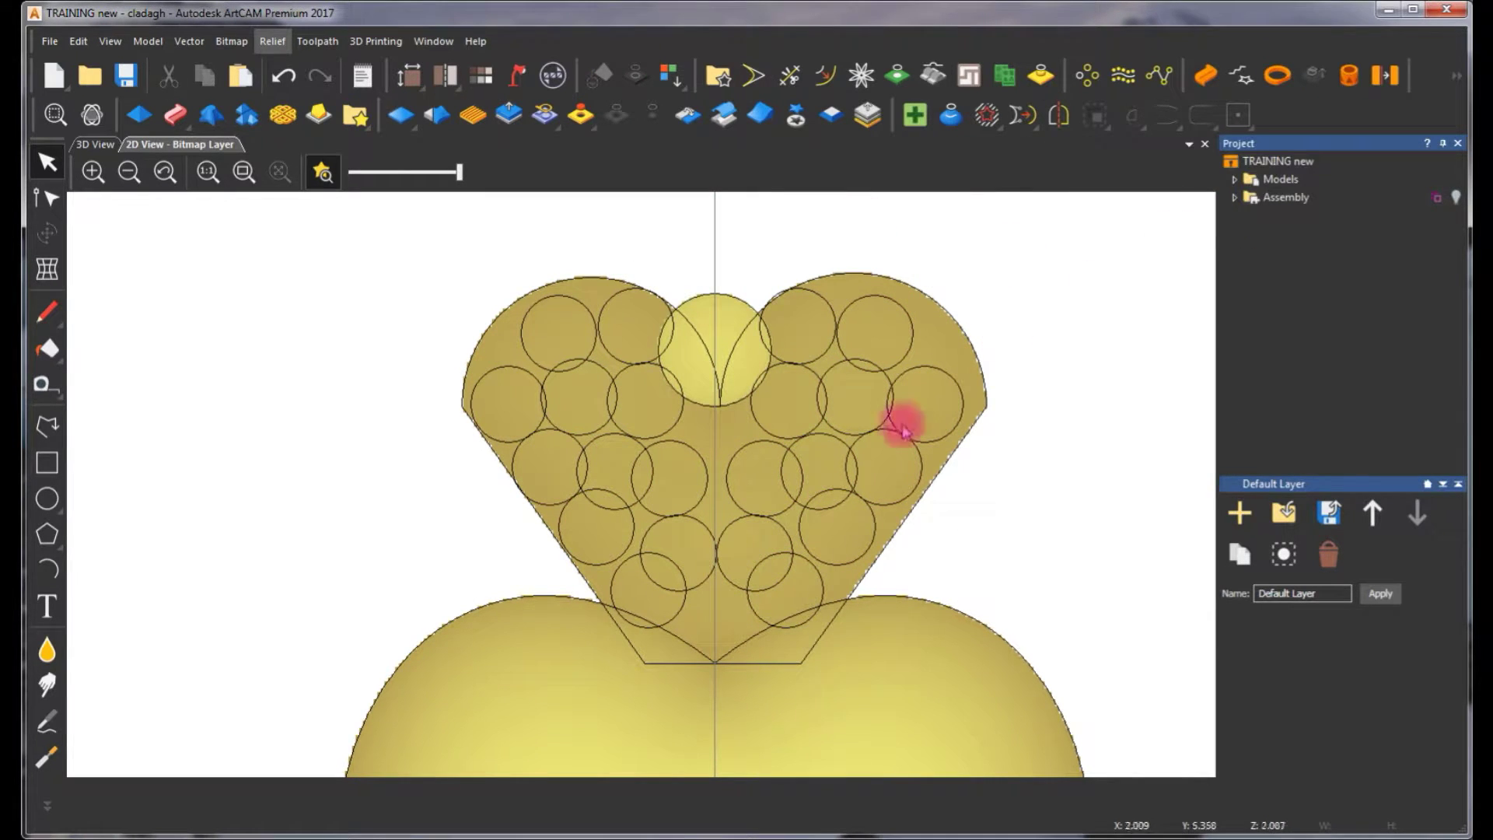
Shift the mirrored circles slightly to the right and group them with the circles in the crown's left half
click(879, 507)
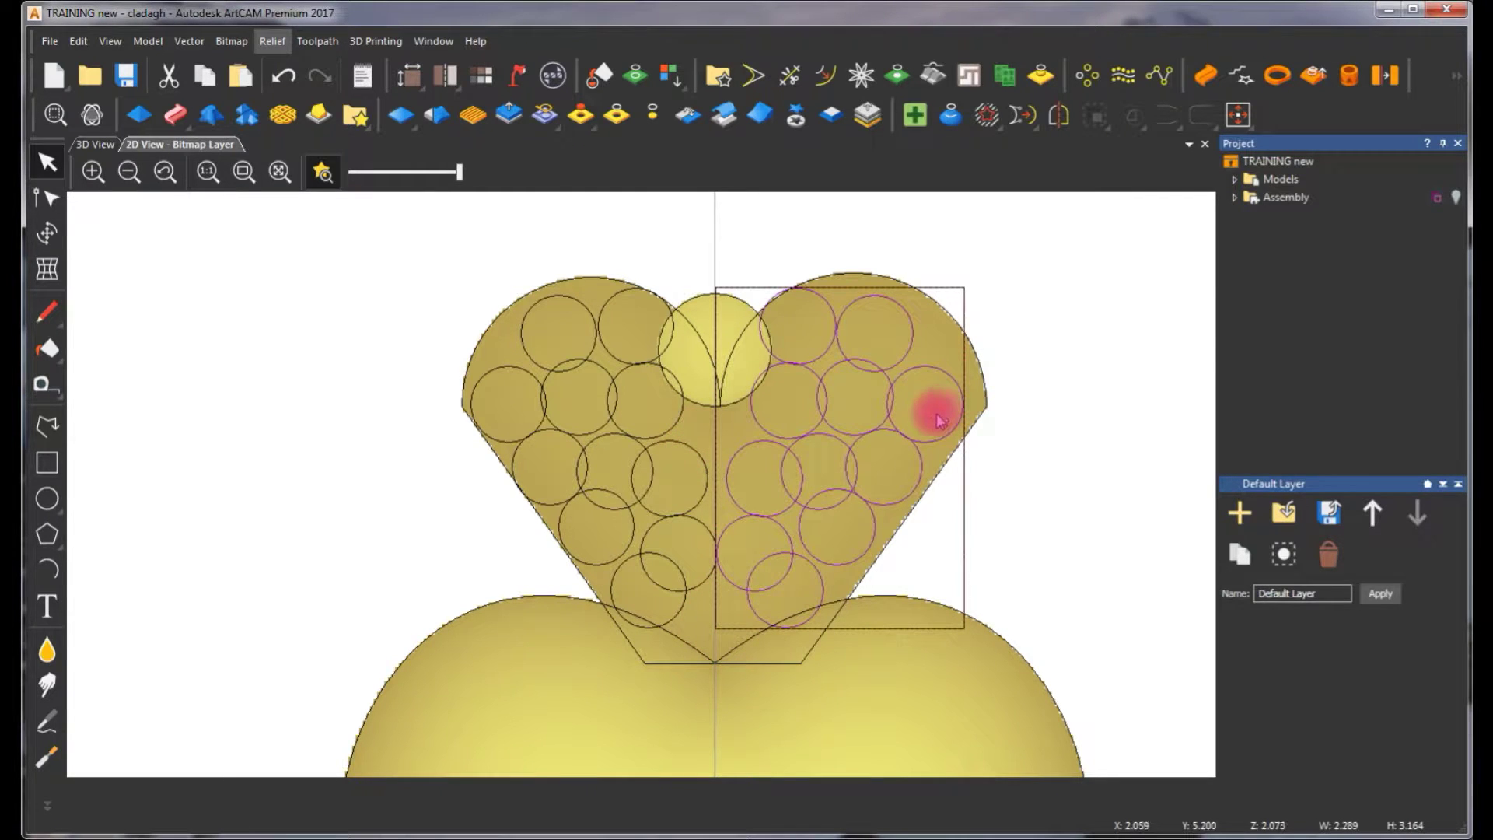
drag(931, 433, 748, 355)
click(794, 235)
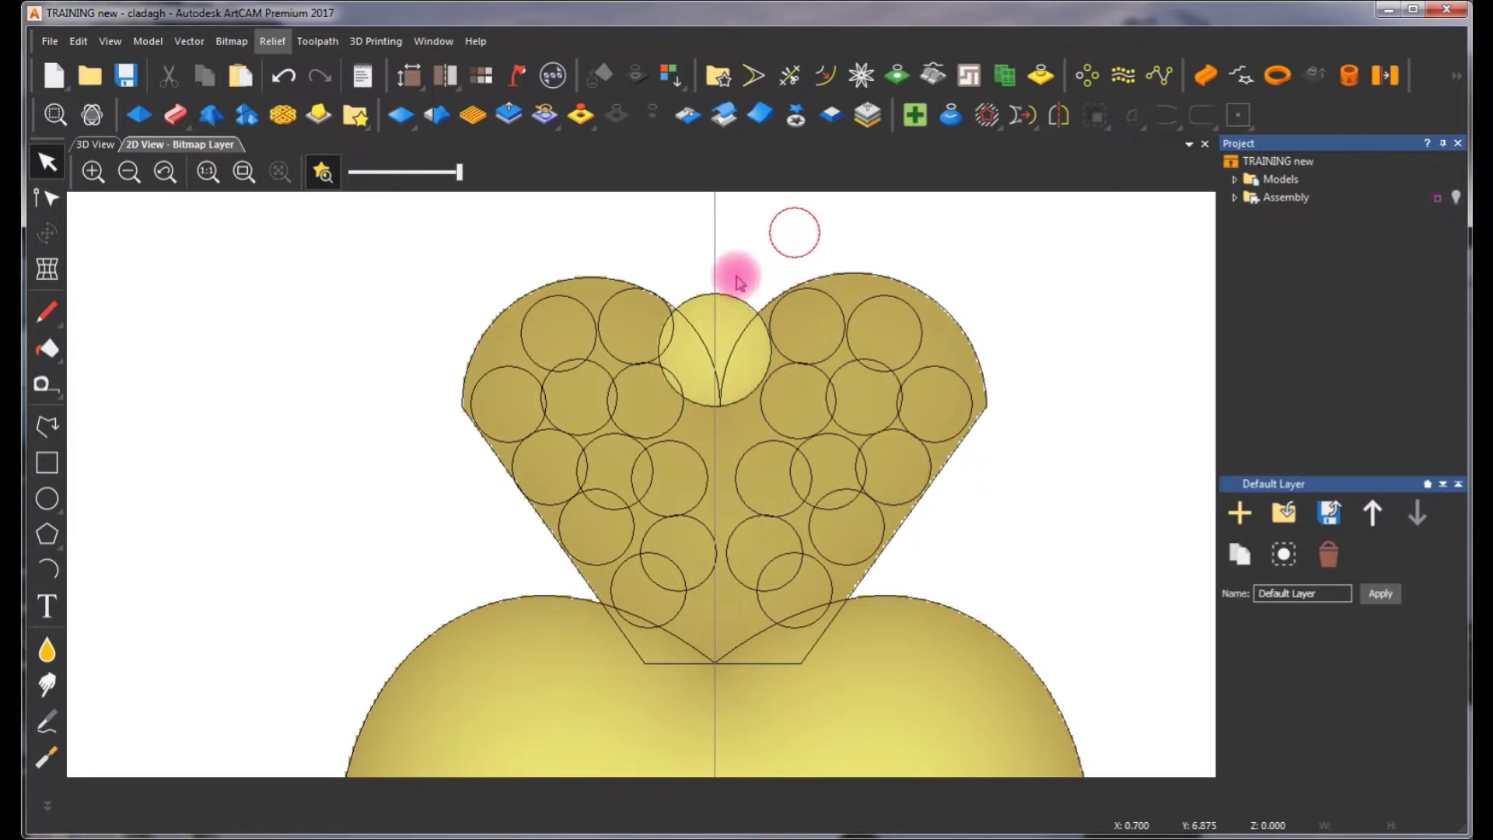
click(650, 363)
shift+click(804, 374)
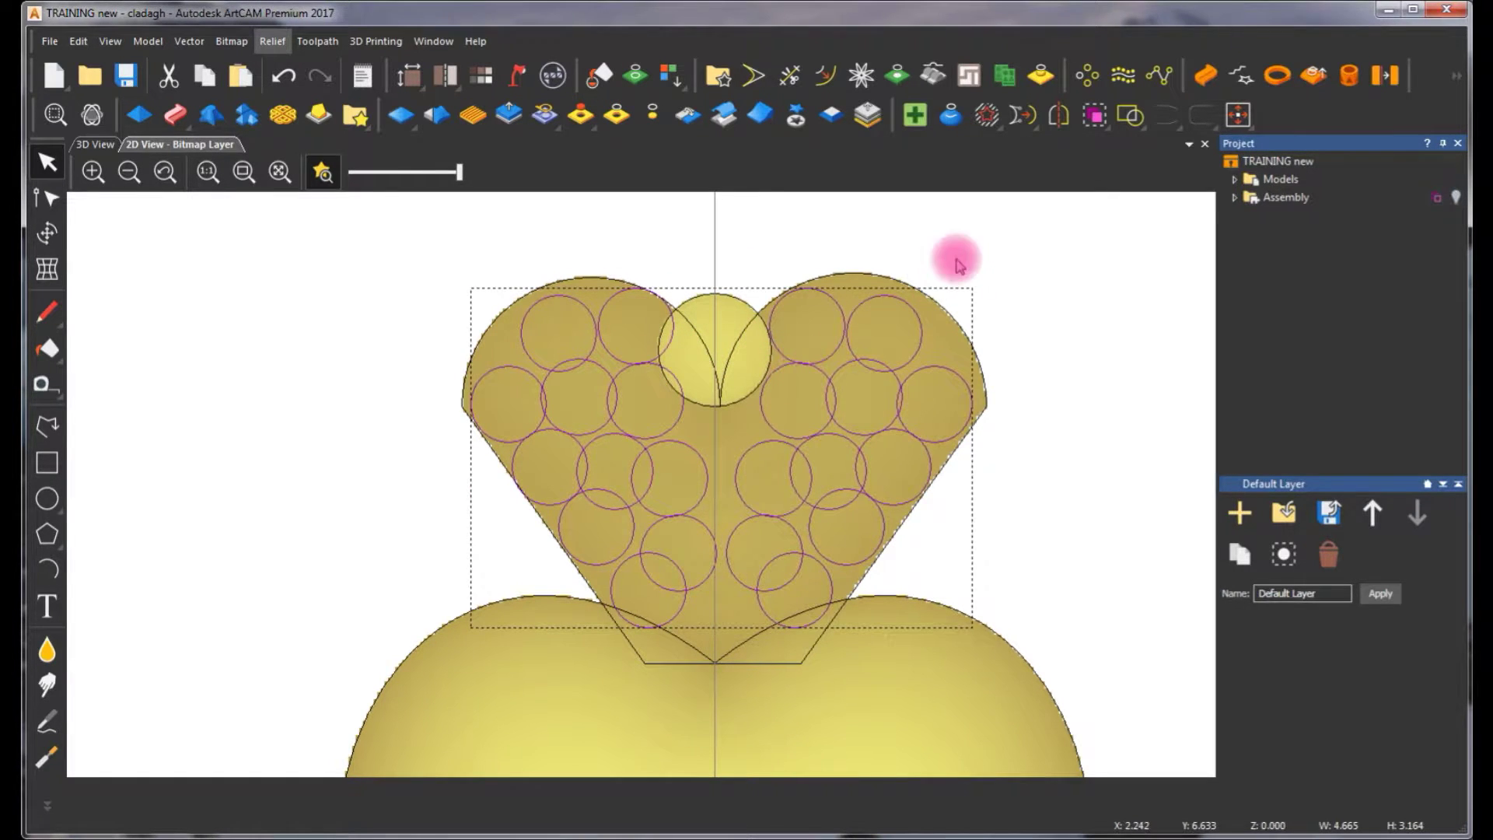
right_click(956, 257)
click(998, 386)
Add a round 45-degree relief from the grouped circles onto the crown, using the Add combine mode
double_click(822, 346)
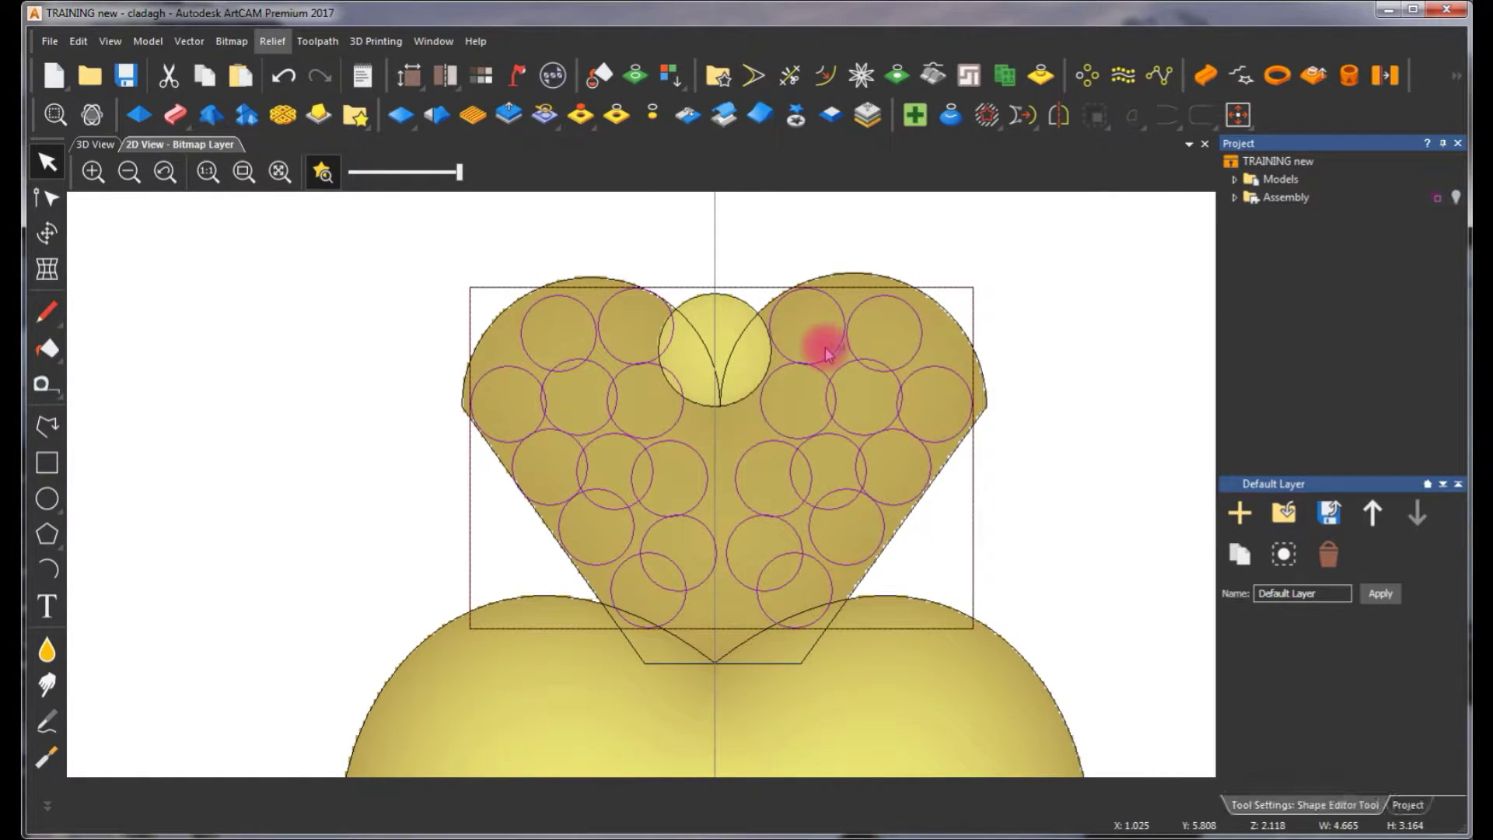
click(97, 144)
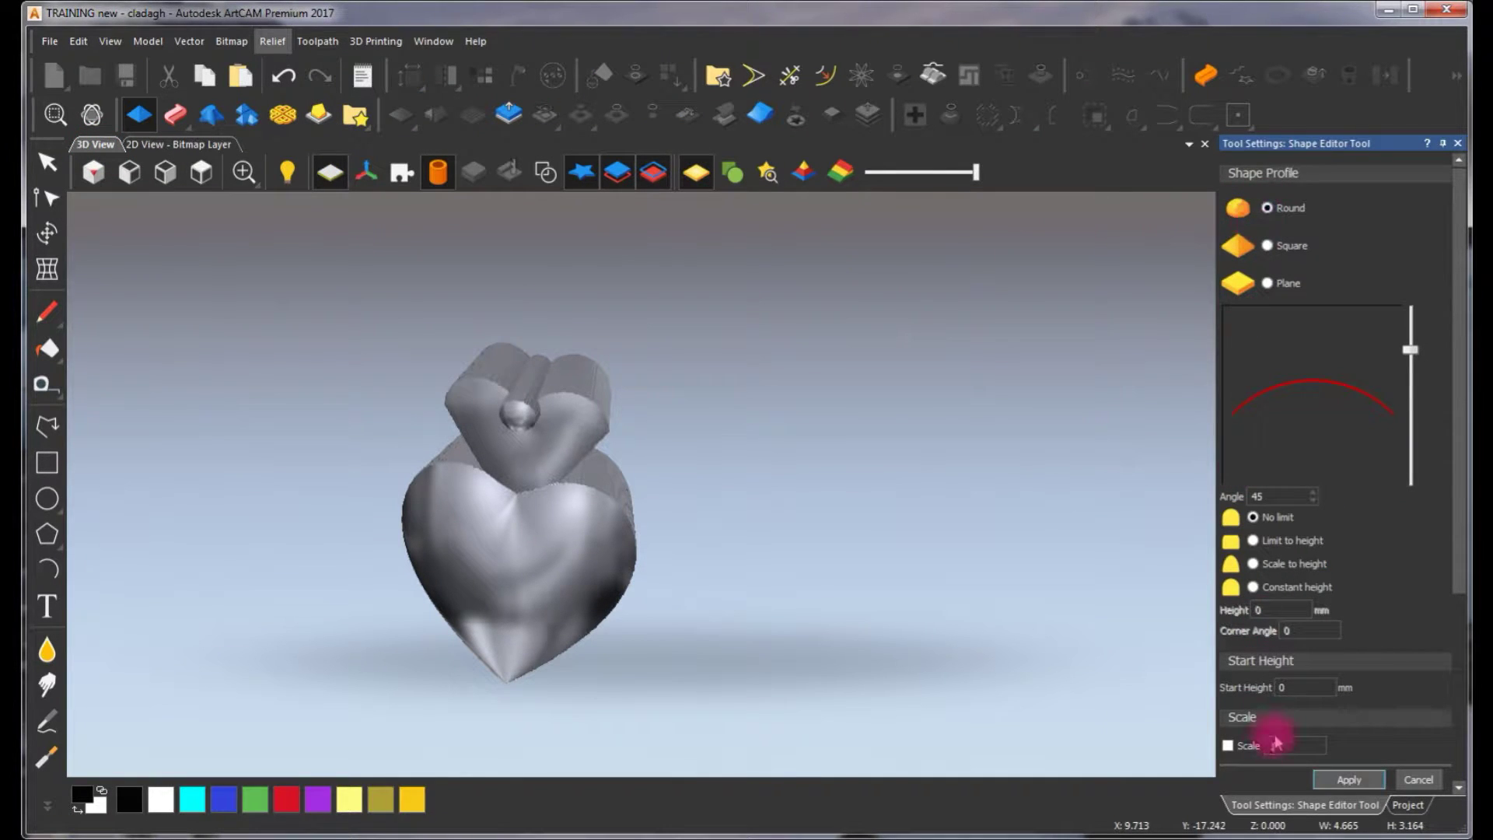
drag(1456, 533, 1412, 683)
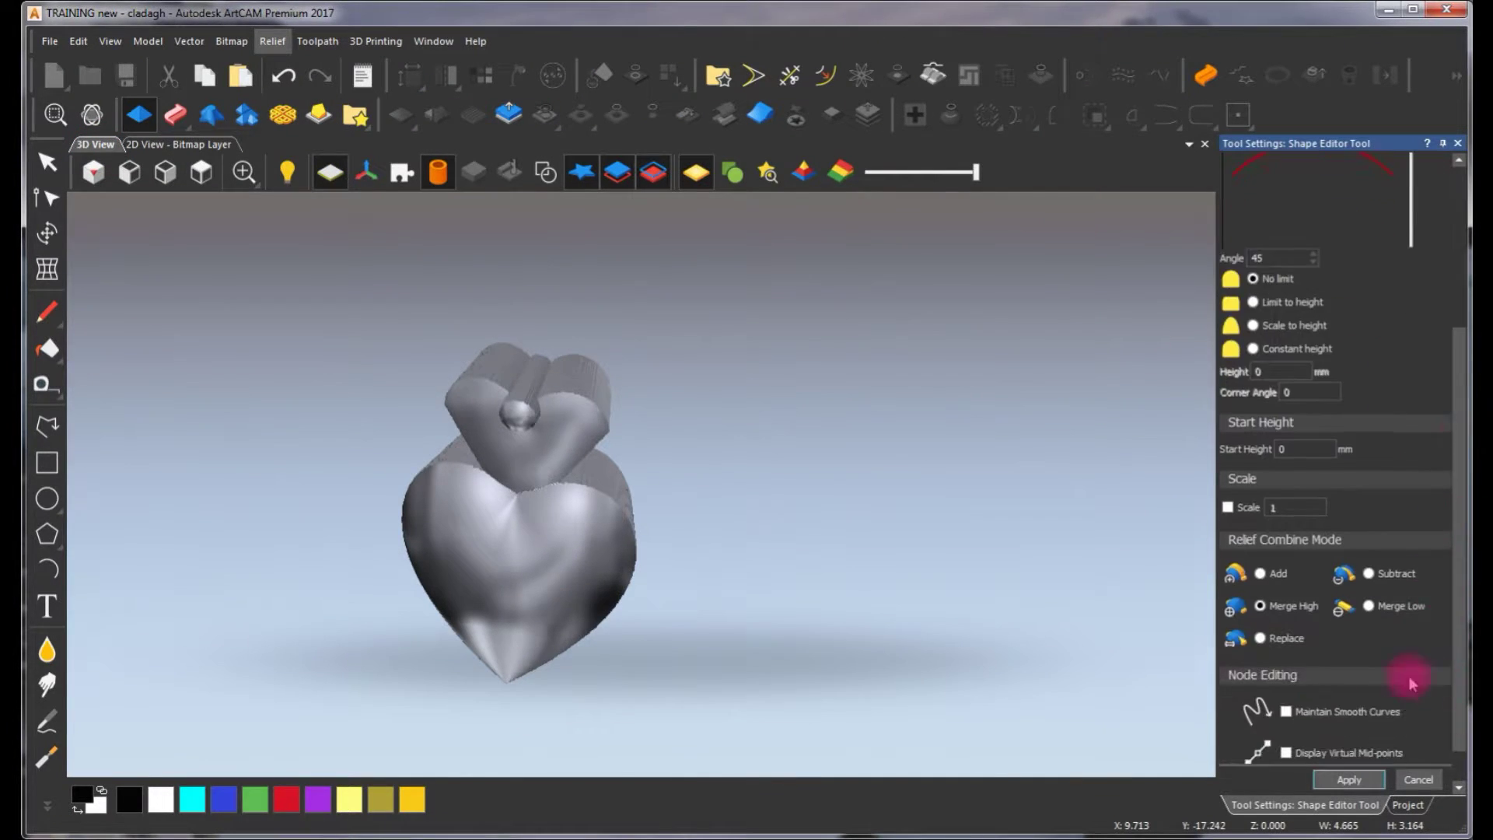
click(1260, 574)
click(486, 448)
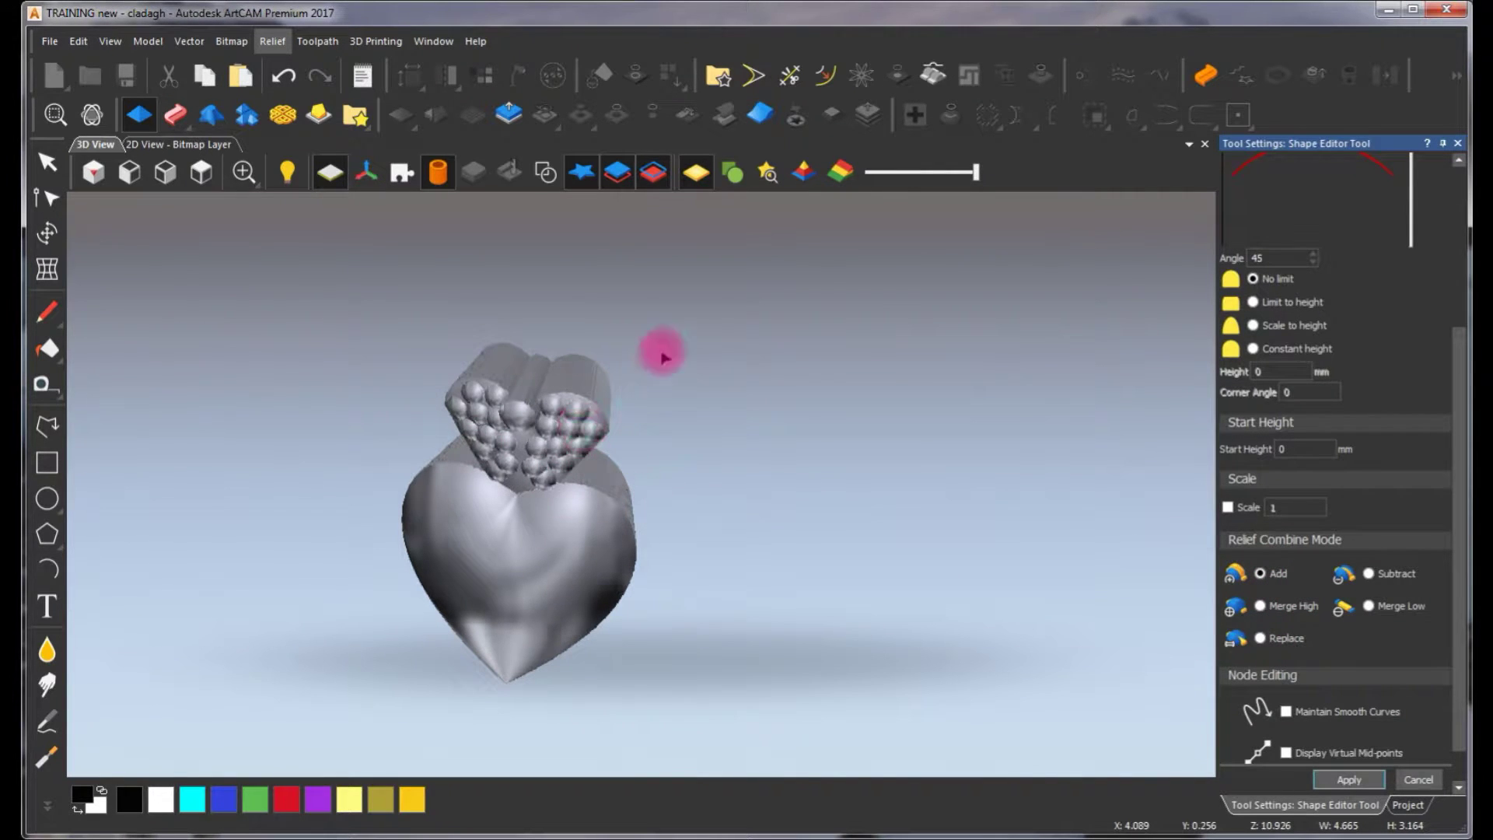
click(1414, 780)
In the 2D view, draw an upright rectangle about 0.71 mm wide and 2.19 mm high over the crown's left half
click(128, 144)
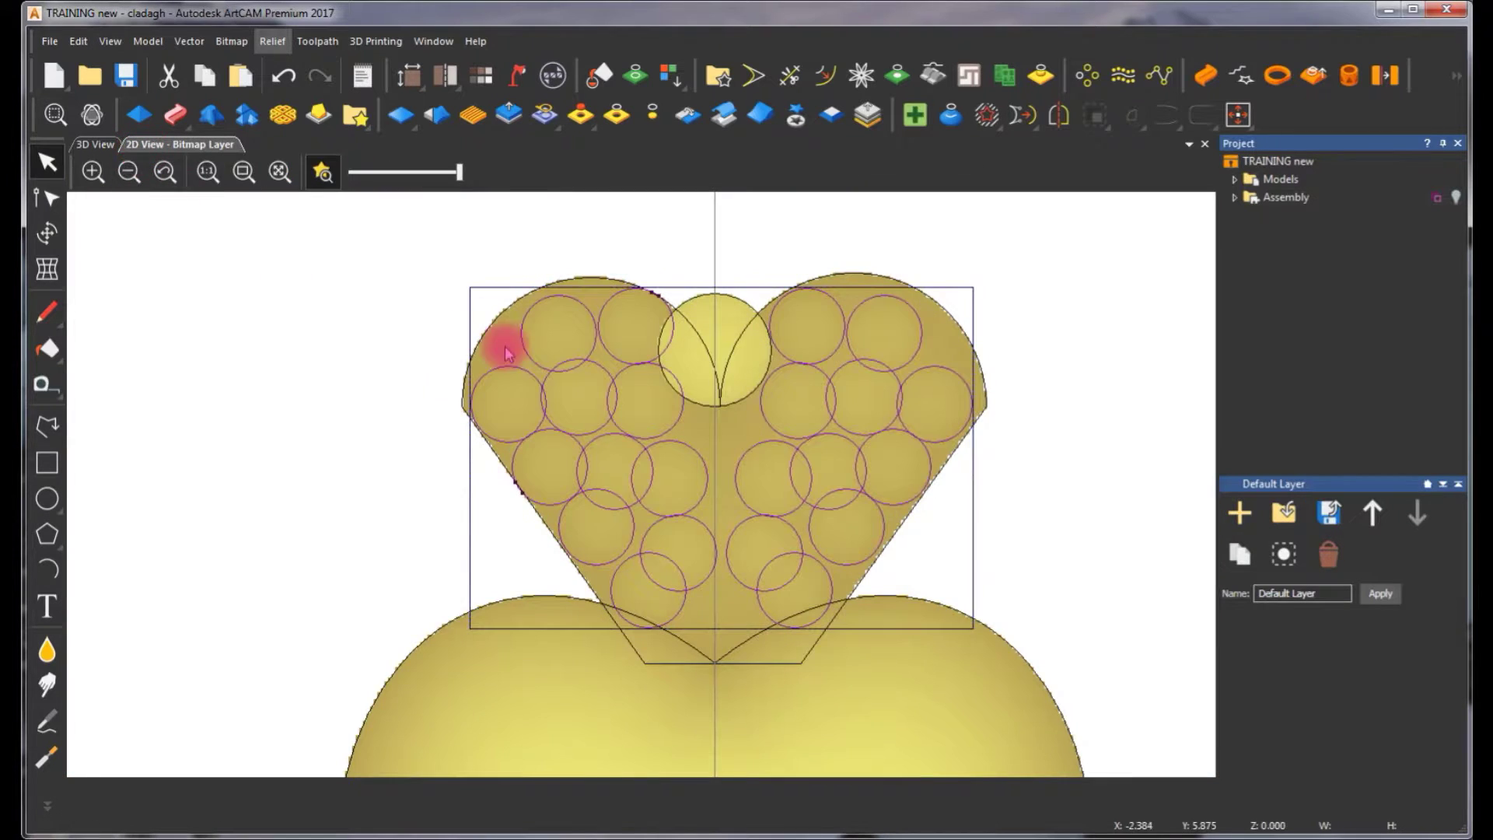
scroll(663, 613, down, 5)
scroll(664, 613, up, 4)
click(95, 144)
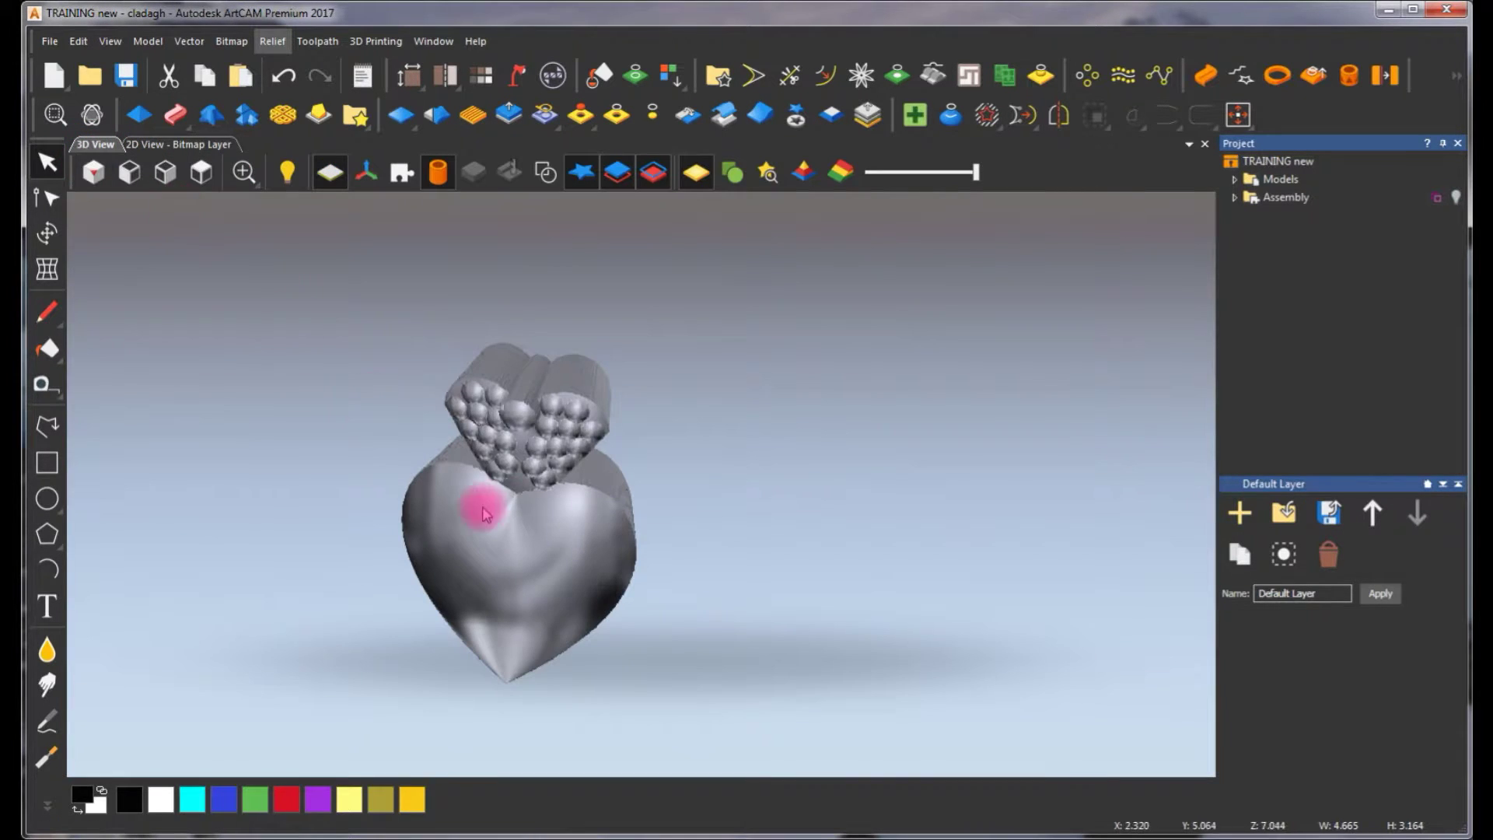
click(92, 114)
mouse_move(350, 433)
mouse_down()
mouse_move(558, 286)
mouse_move(593, 296)
mouse_move(620, 516)
mouse_move(653, 493)
mouse_move(629, 356)
mouse_move(573, 366)
mouse_move(793, 614)
mouse_move(809, 591)
mouse_up()
click(177, 144)
scroll(404, 290, down, 3)
click(46, 462)
scroll(610, 407, up, 2)
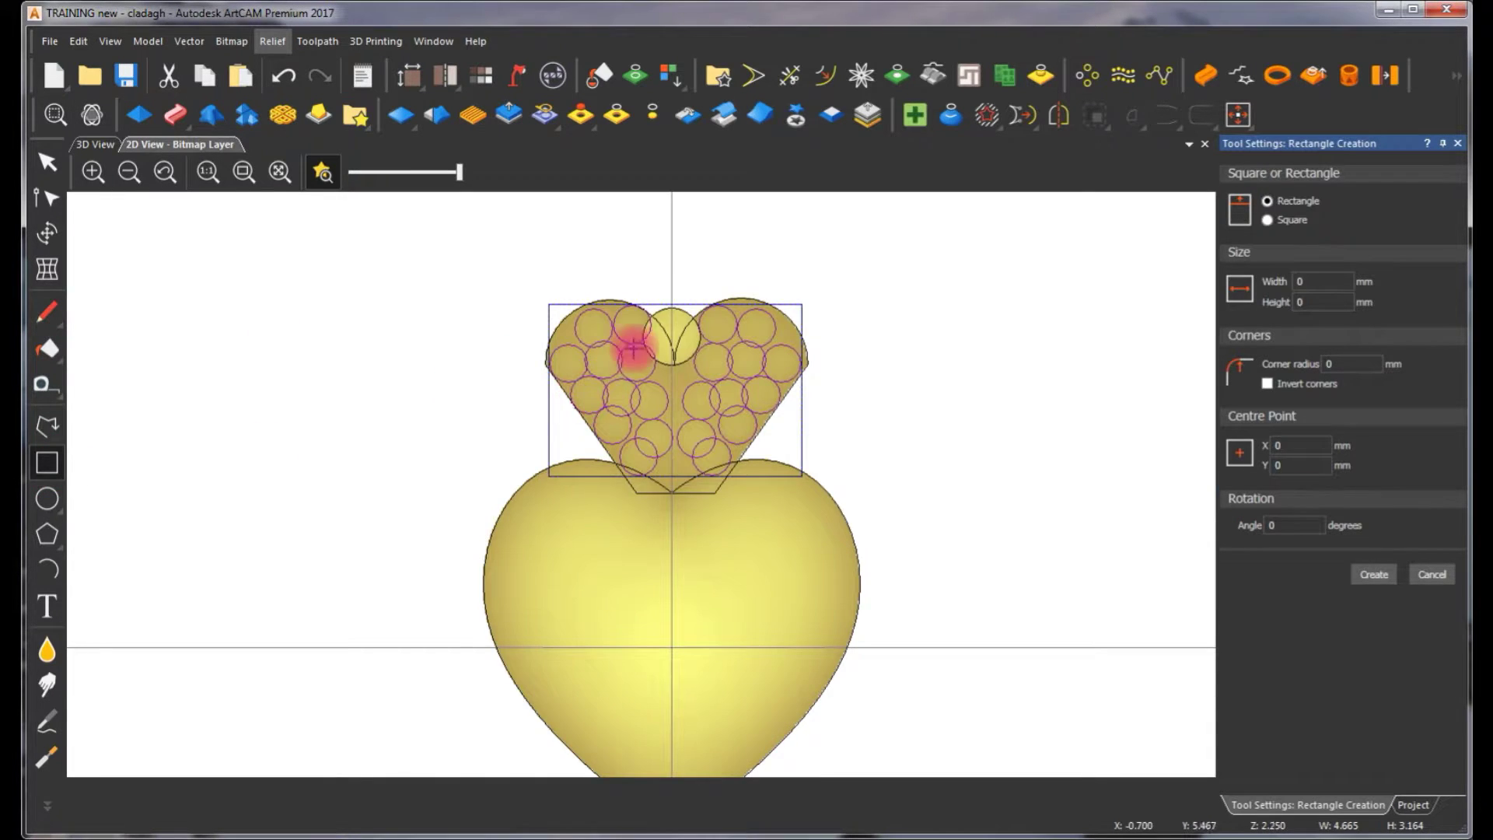
scroll(634, 348, up, 2)
drag(589, 359, 663, 594)
click(1108, 289)
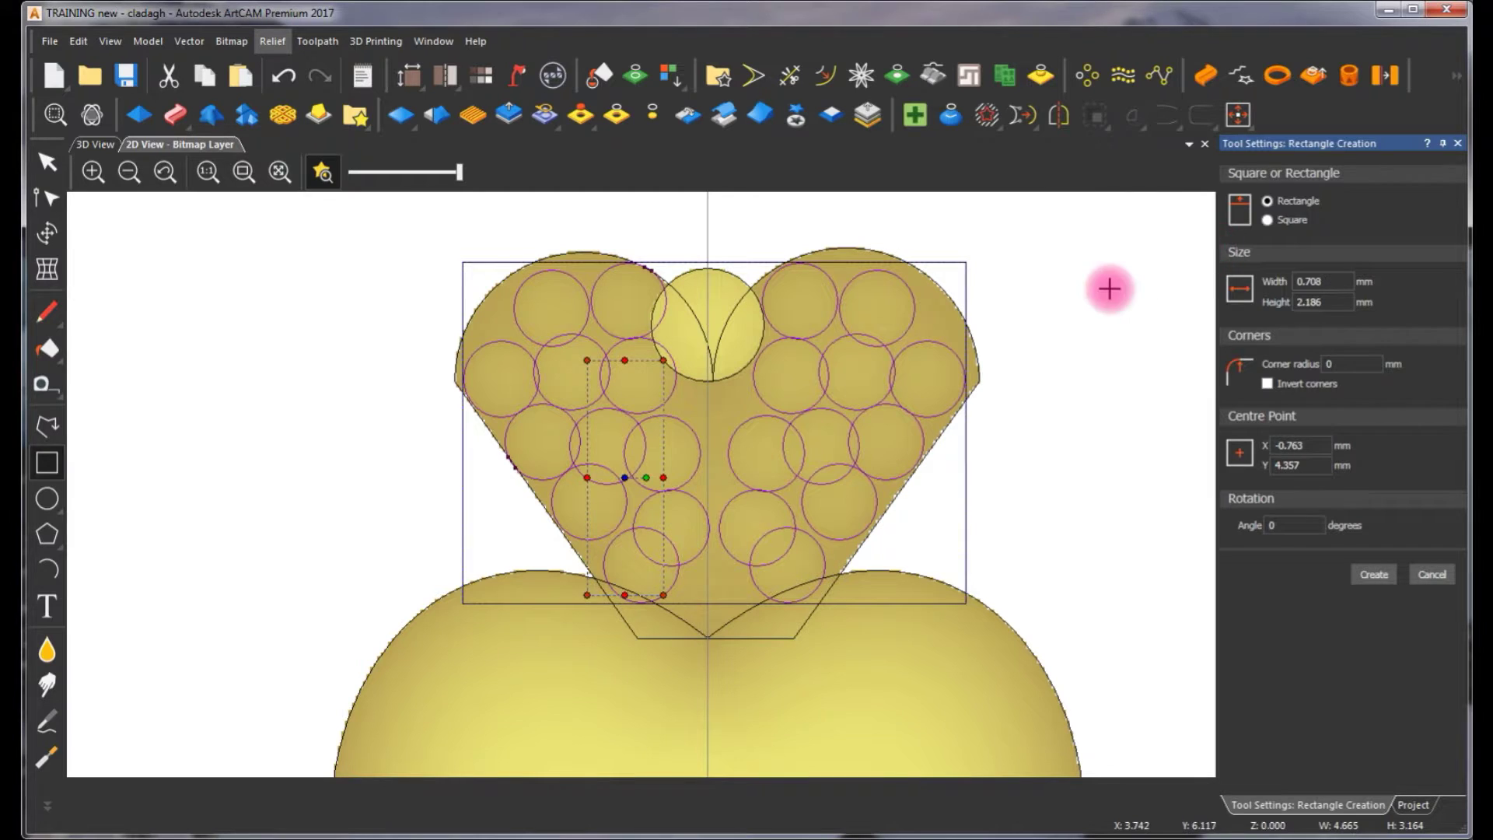
Rotate the rectangle about 30 degrees anticlockwise and move it up and left, between the circles of the crown's left half
click(646, 372)
click(604, 383)
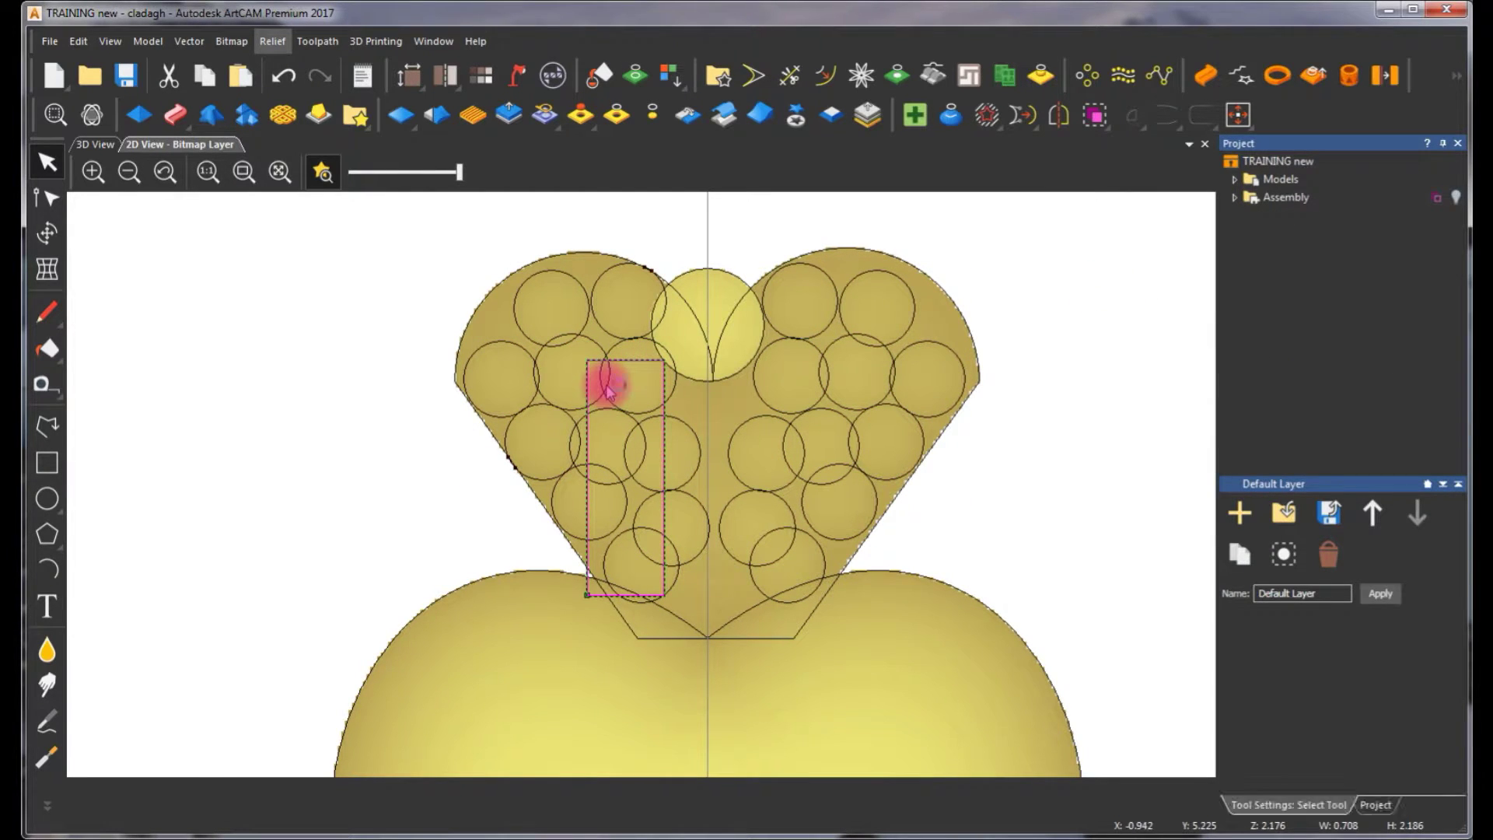
drag(633, 476, 661, 463)
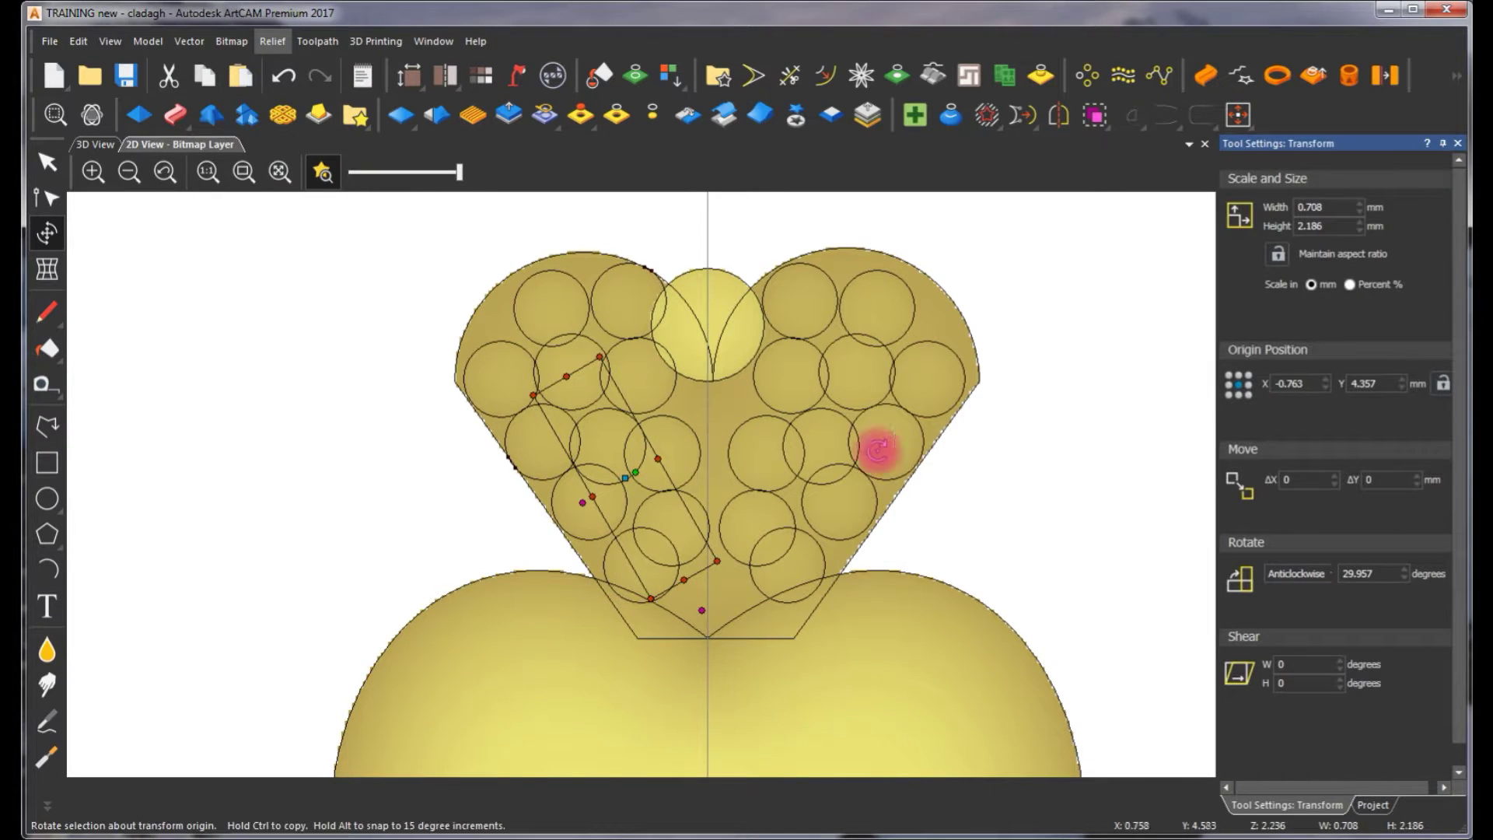
click(1000, 427)
click(622, 381)
drag(622, 394, 593, 330)
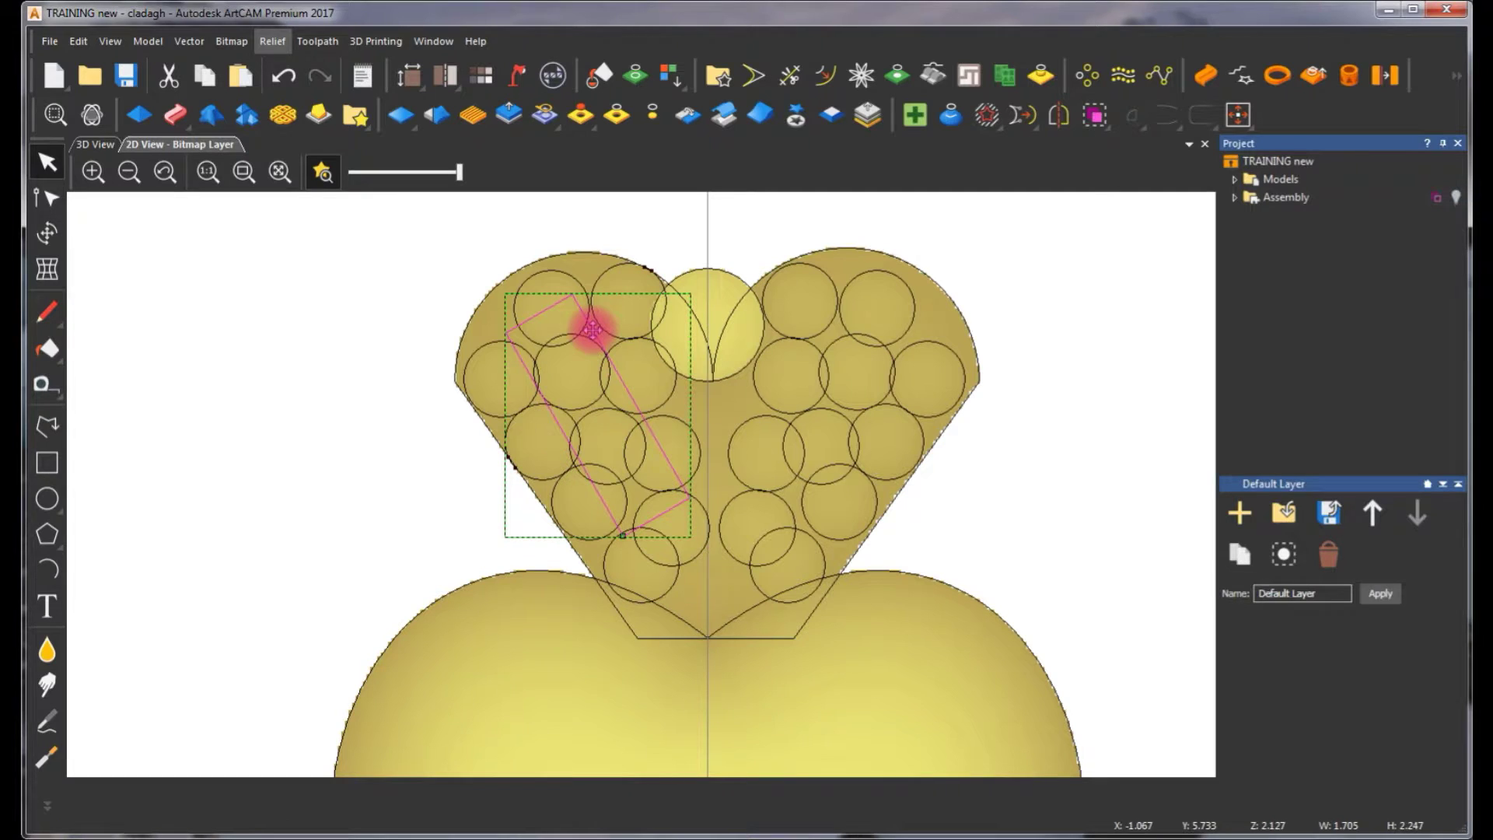
click(715, 255)
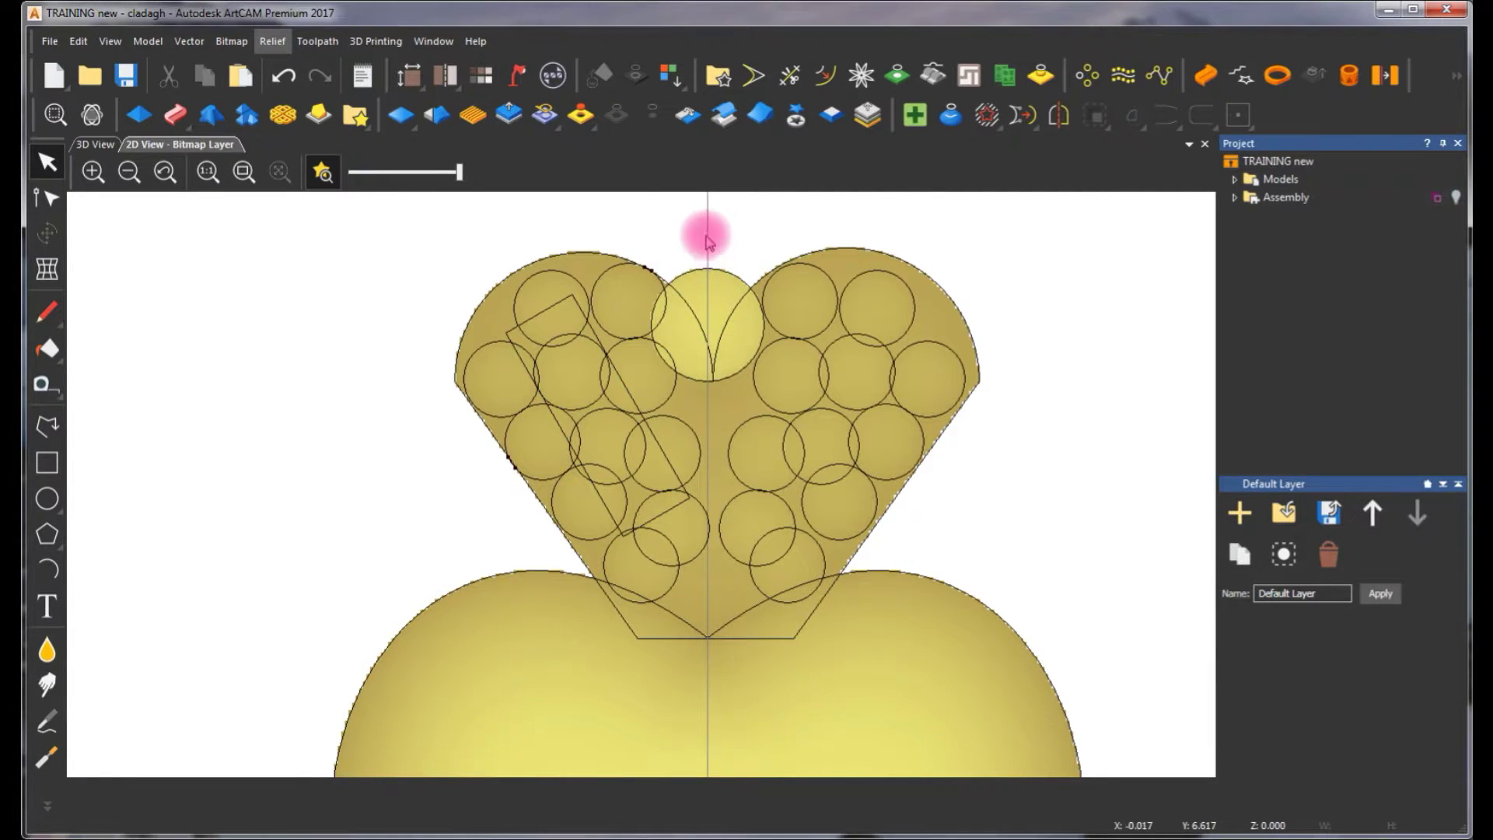
Mirror a copy of the tilted rectangle across the vertical centre line onto the crown's right half
click(708, 241)
shift+click(535, 311)
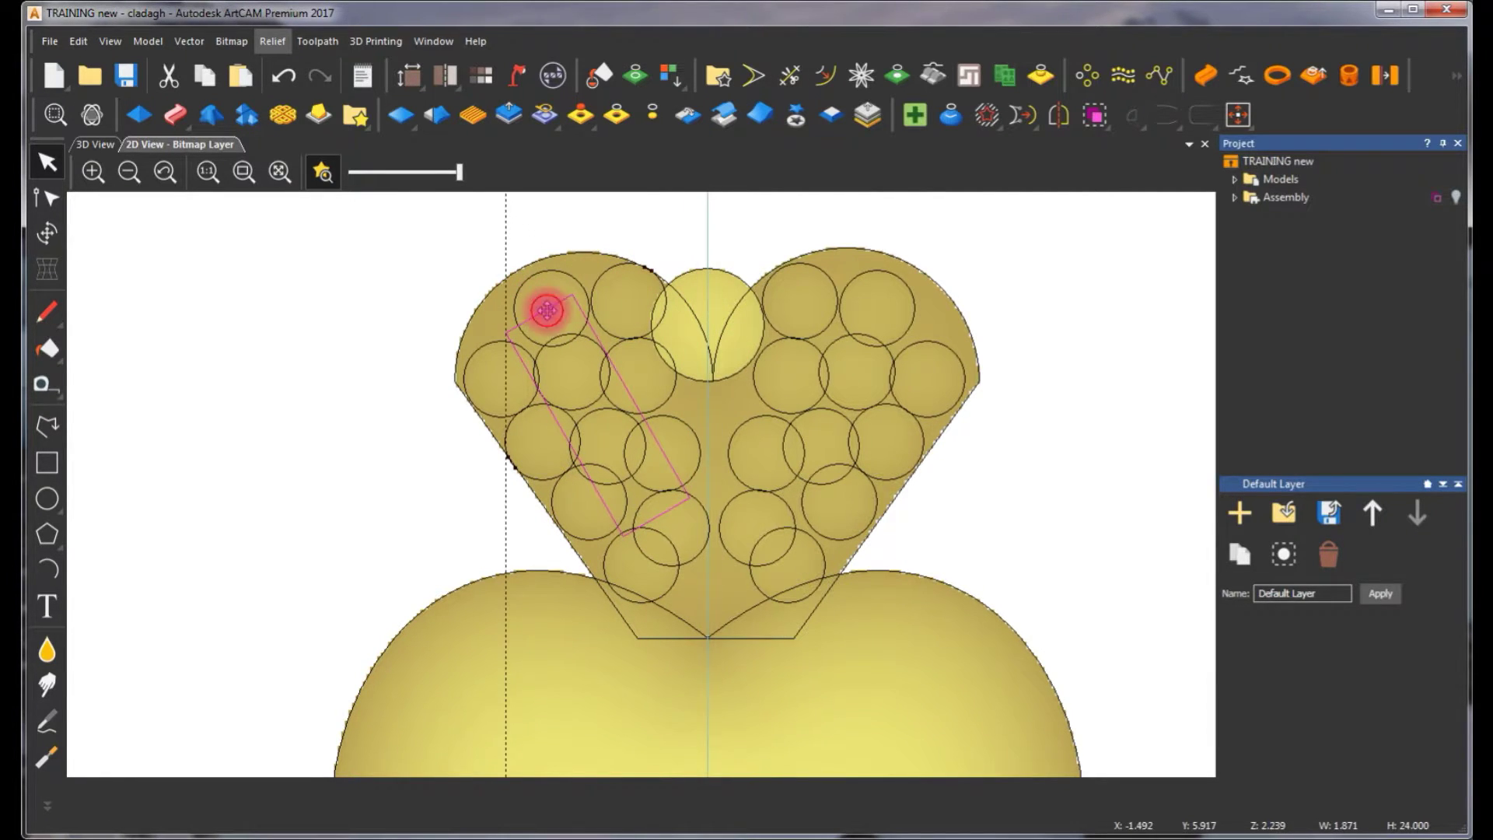
click(1058, 116)
click(1247, 303)
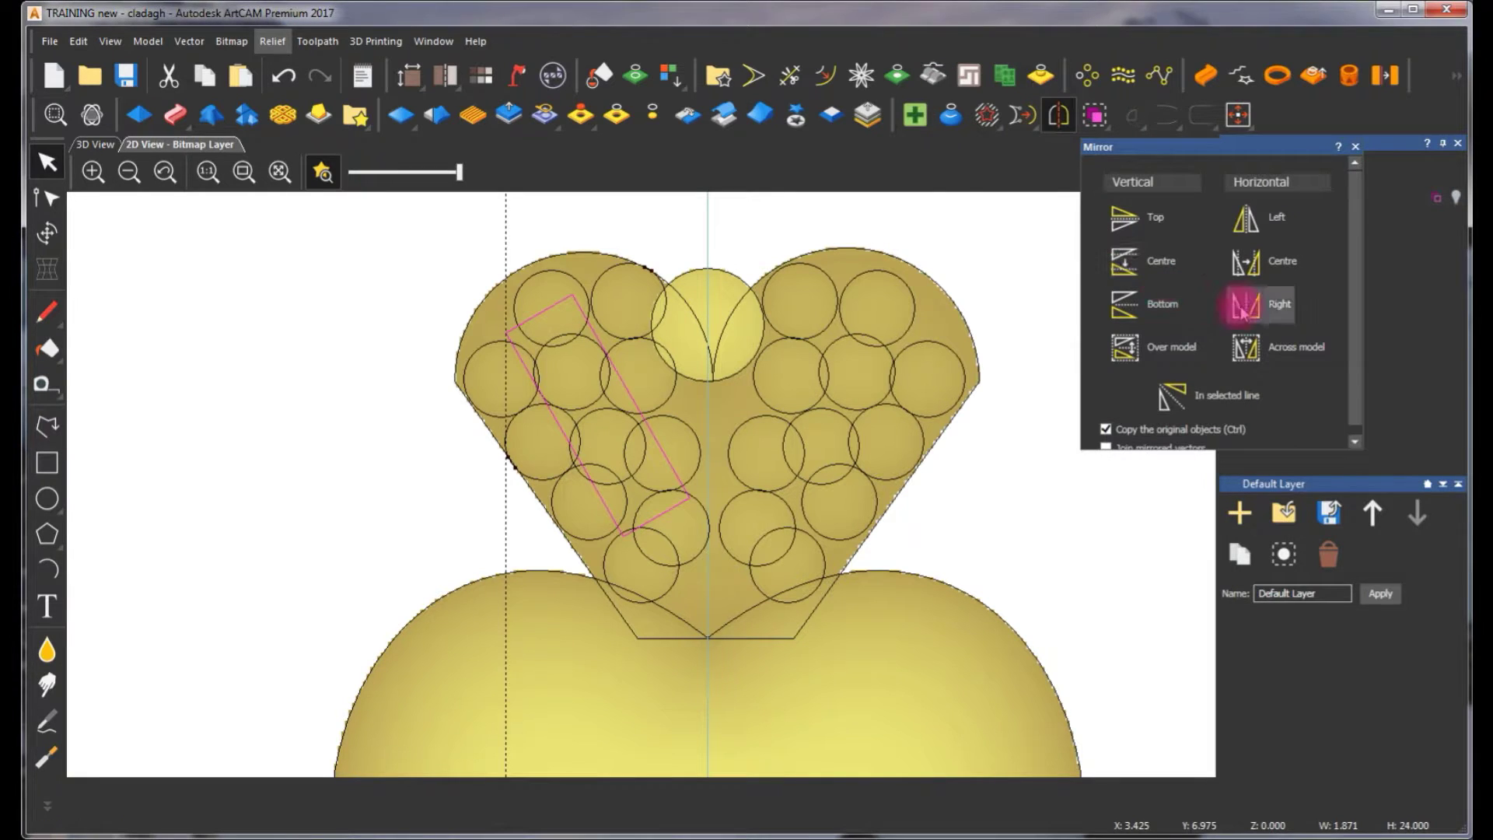
Group the two tilted rectangles, clear the crown relief inside them and inspect the cut-outs in the 3D view
click(873, 315)
shift+click(550, 308)
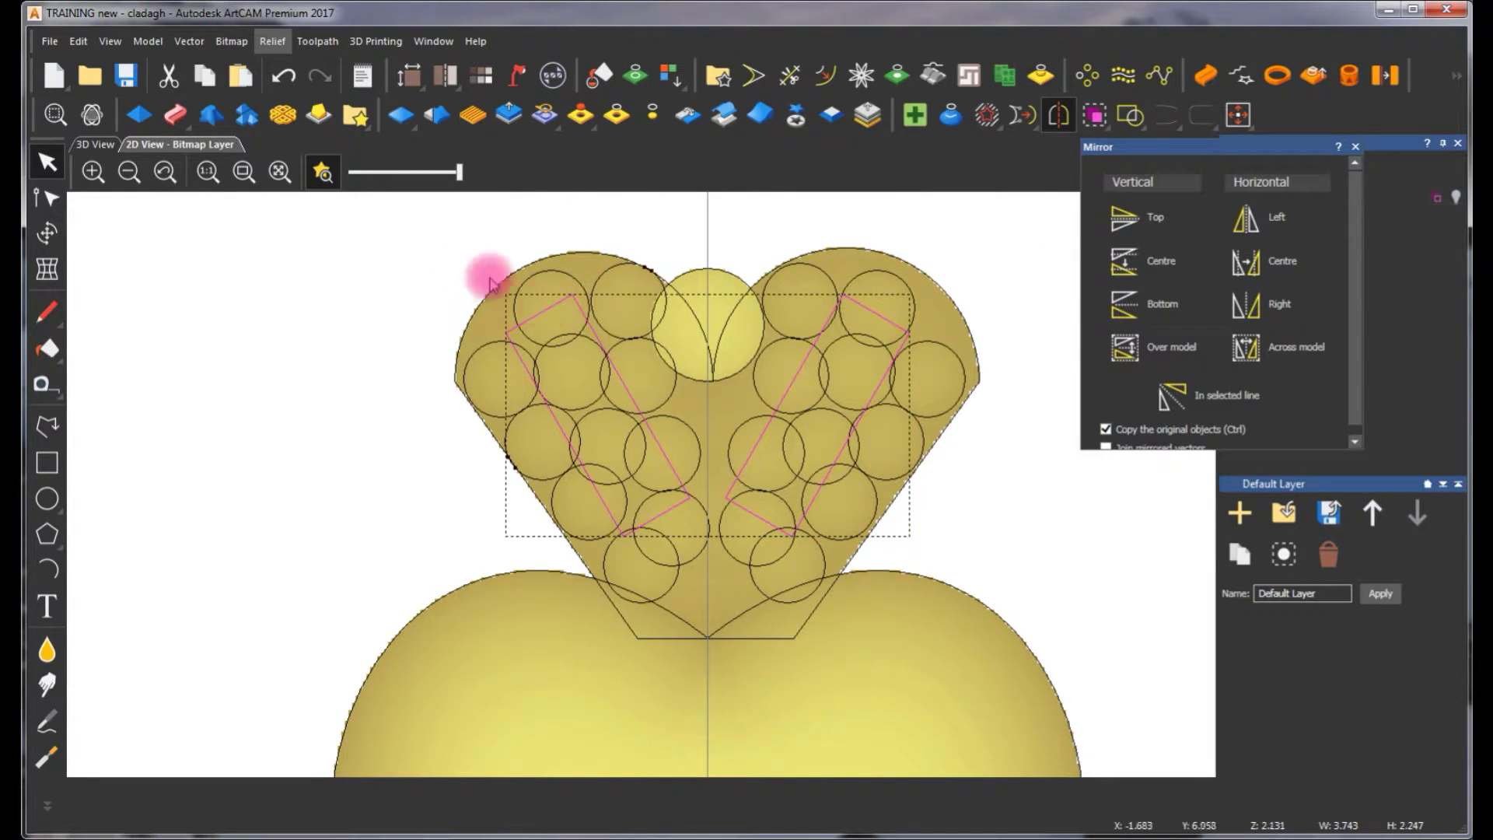
right_click(426, 247)
click(486, 376)
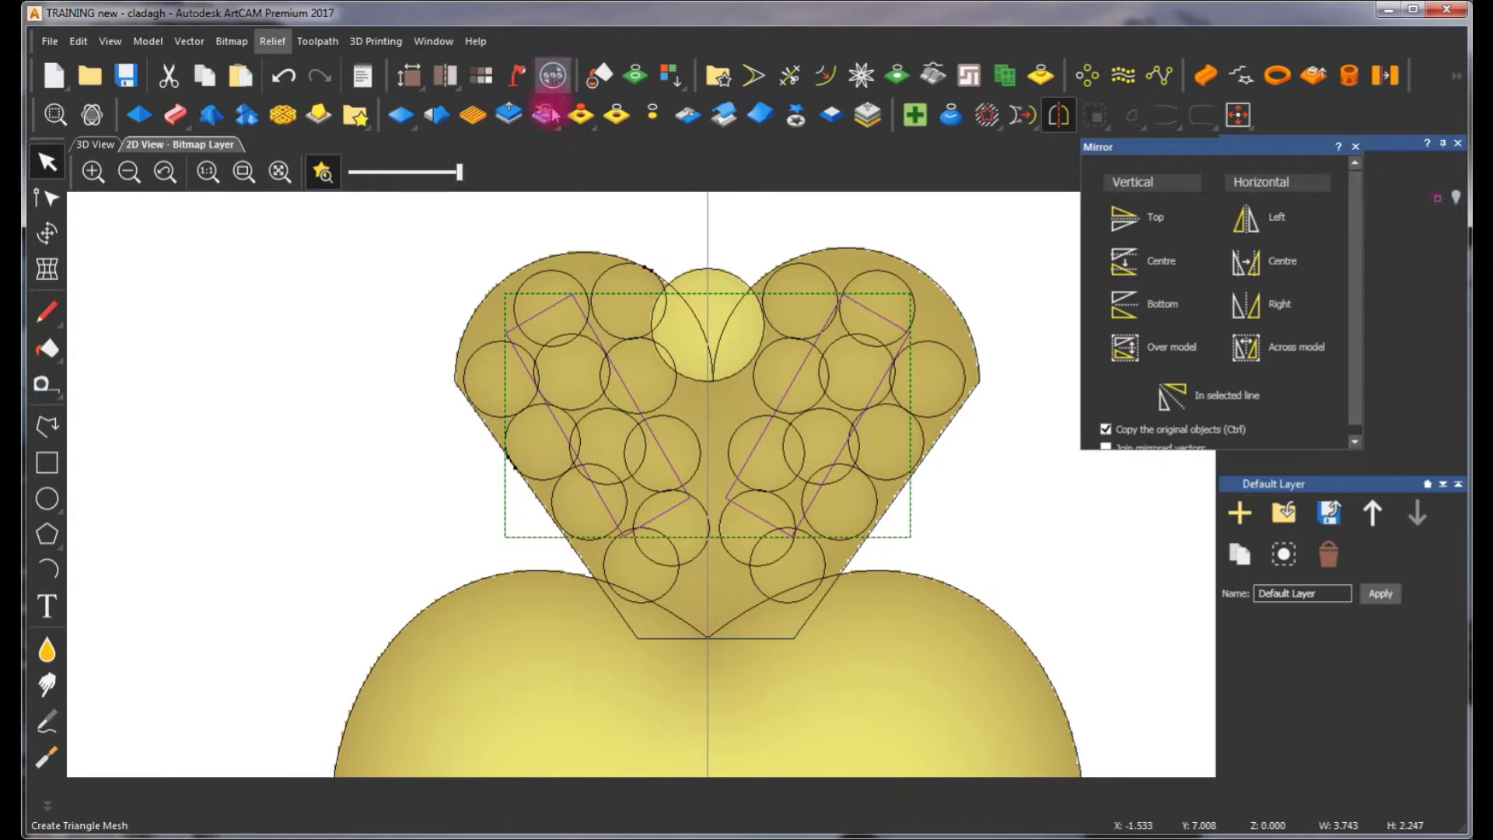
click(620, 119)
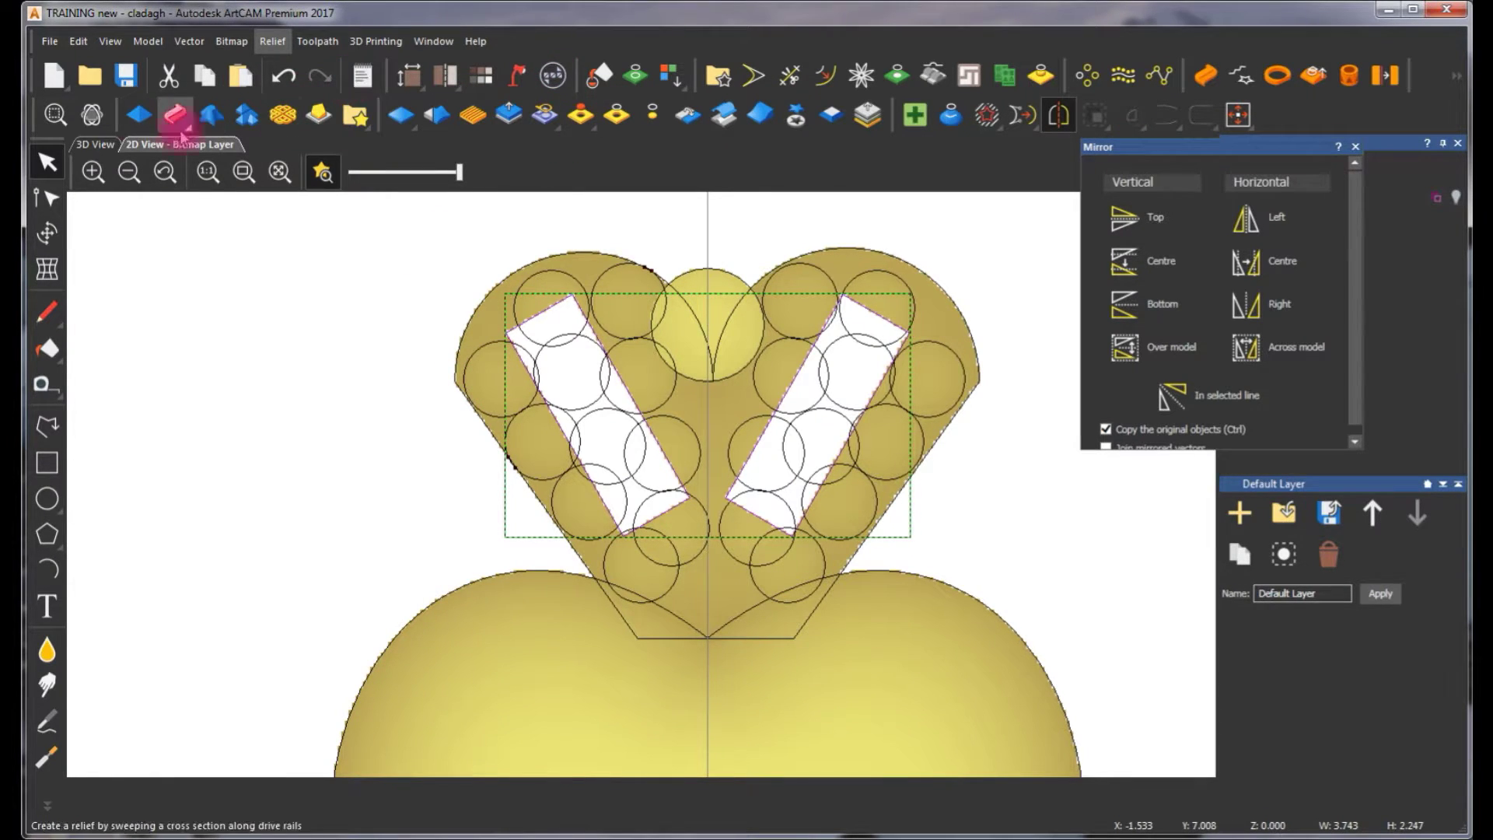
click(95, 144)
drag(643, 441, 666, 490)
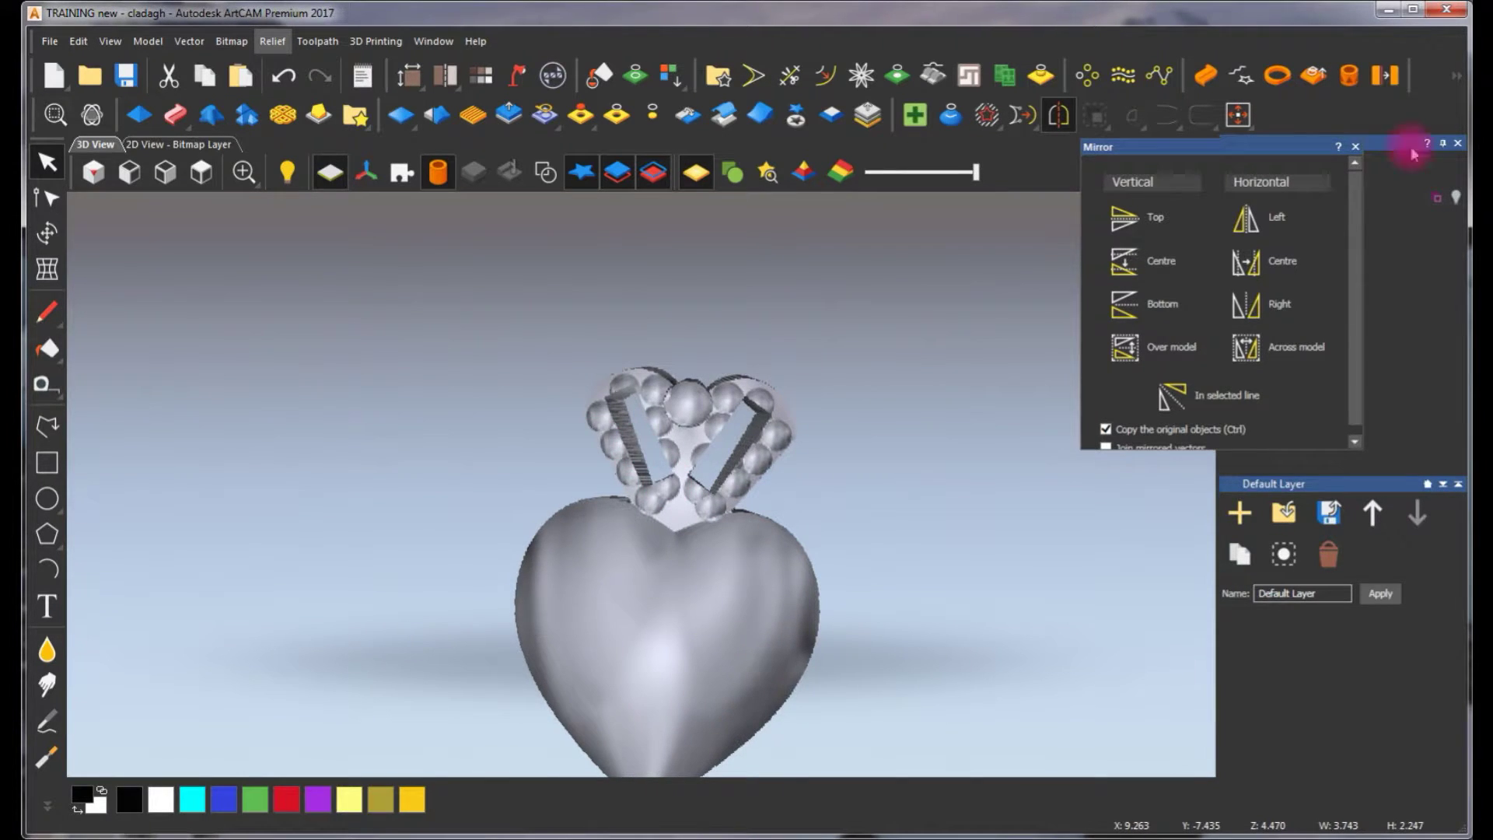
click(1356, 146)
drag(819, 500, 659, 398)
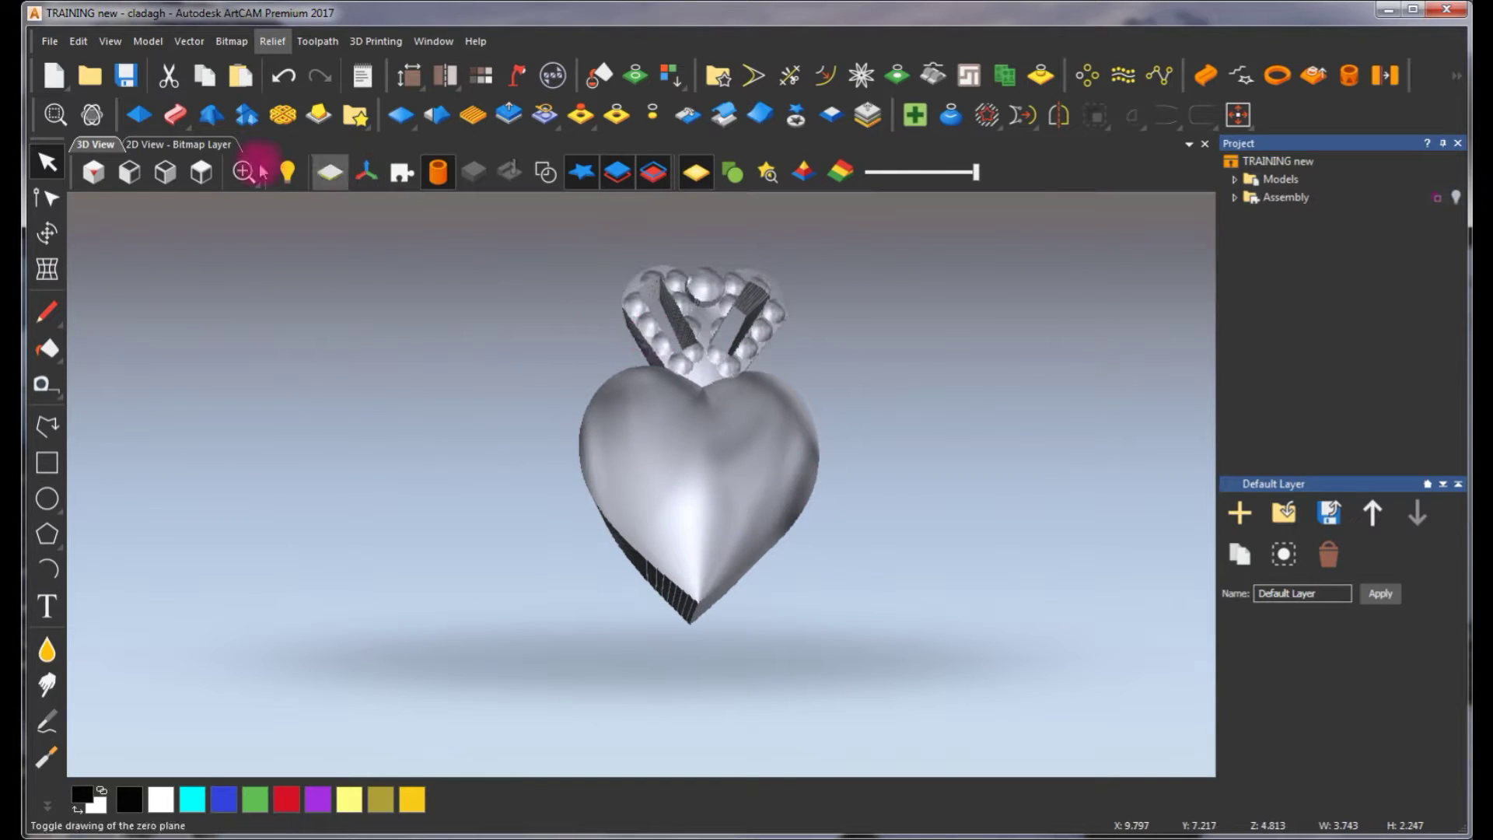
Load the celtic JPEG image from the Desktop as a bitmap layer of the cladagh model, without scaling
click(195, 144)
click(208, 172)
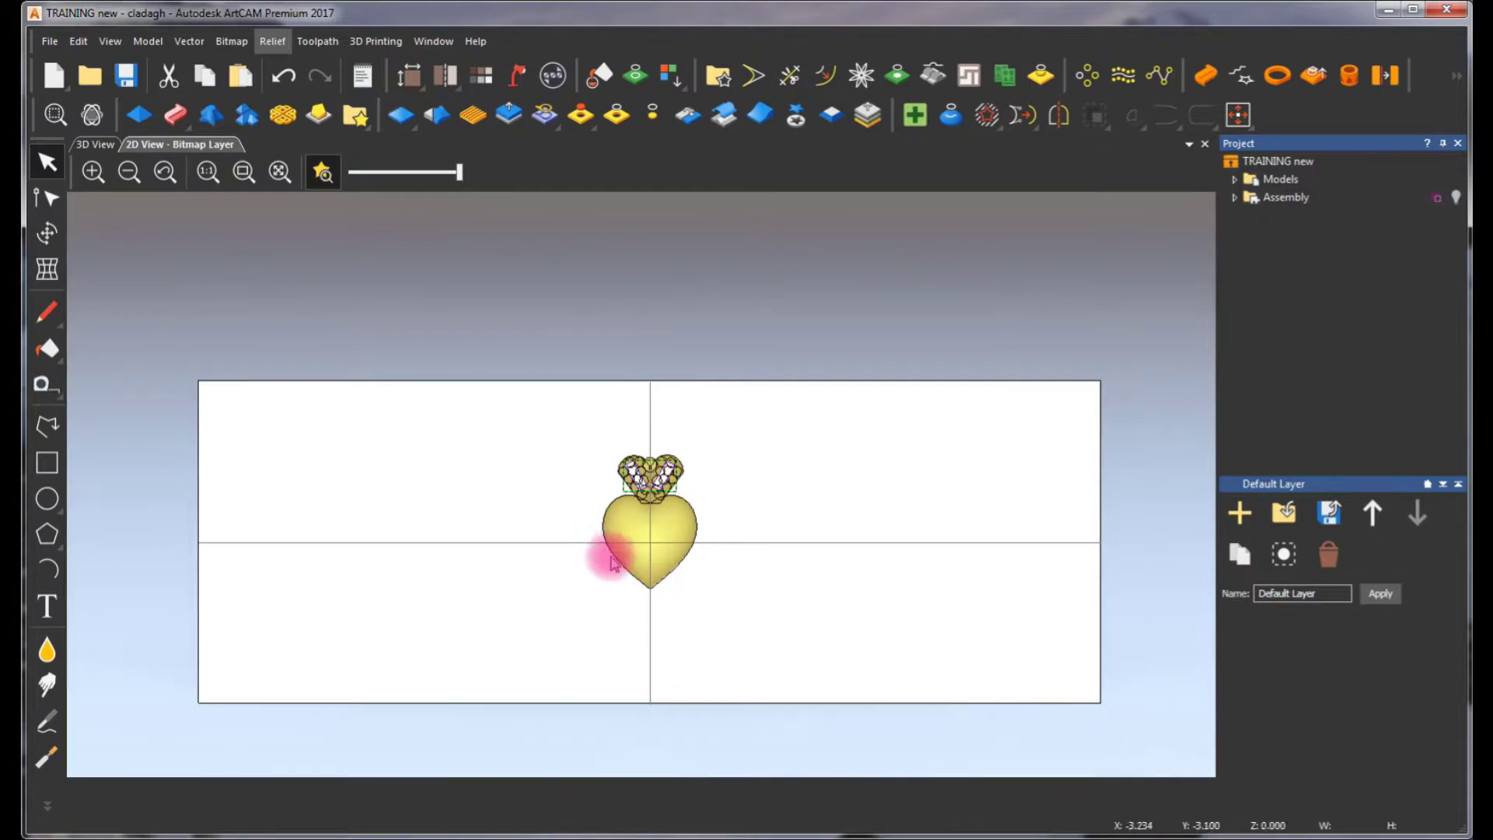
scroll(615, 560, up, 1)
scroll(613, 536, up, 1)
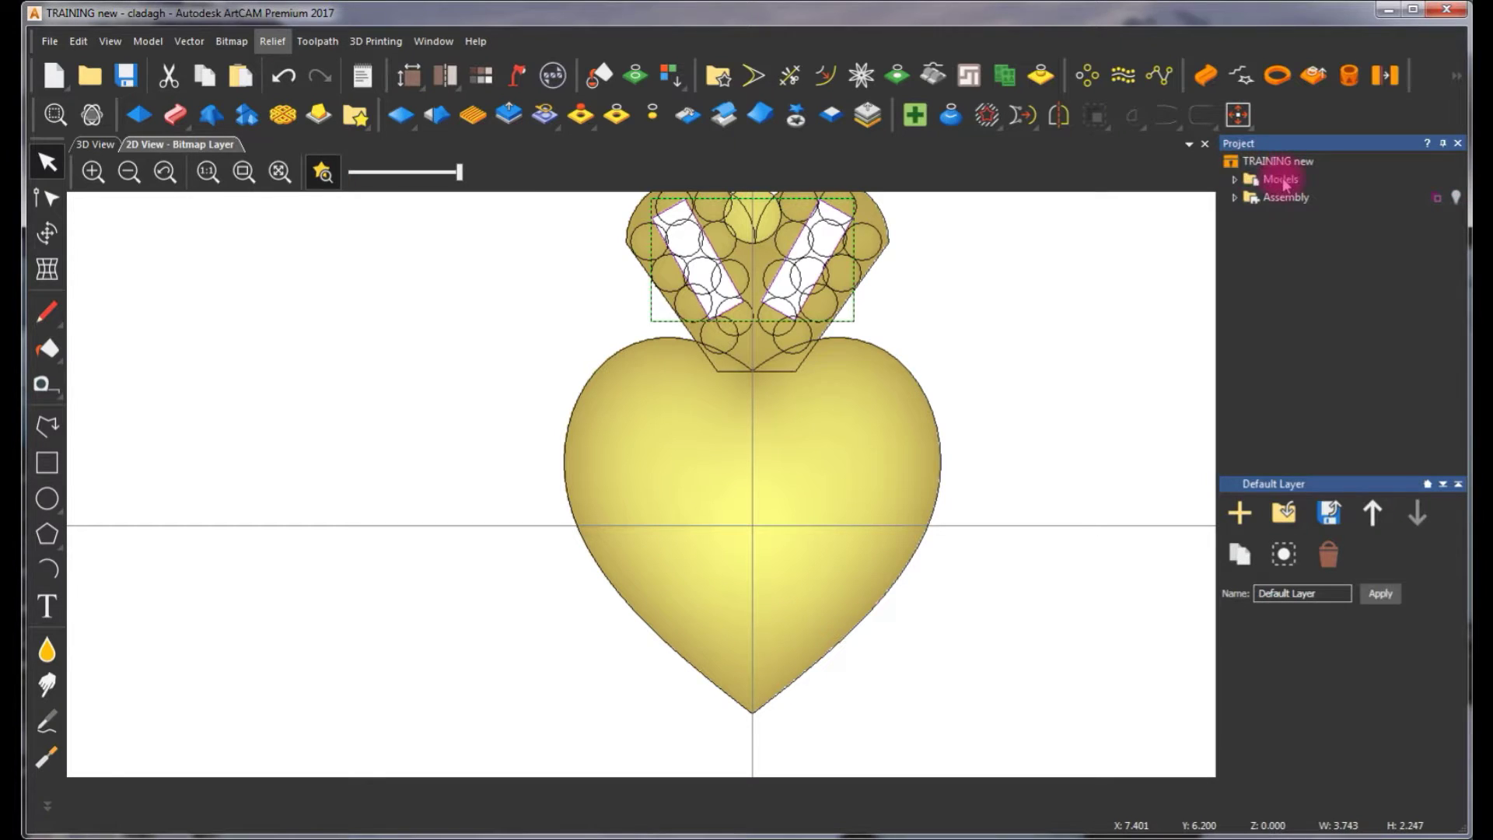
click(1264, 165)
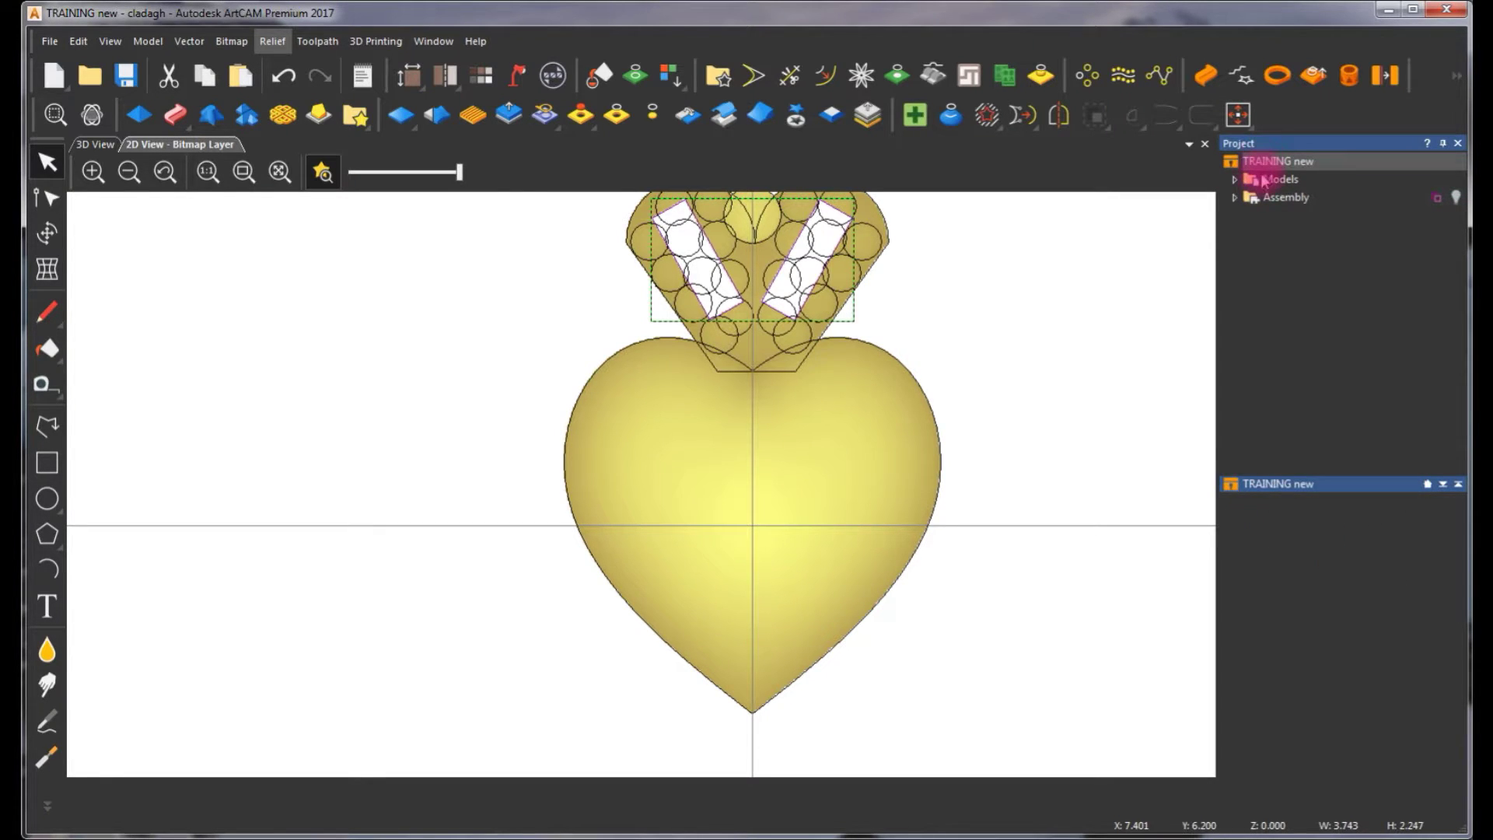
click(1242, 182)
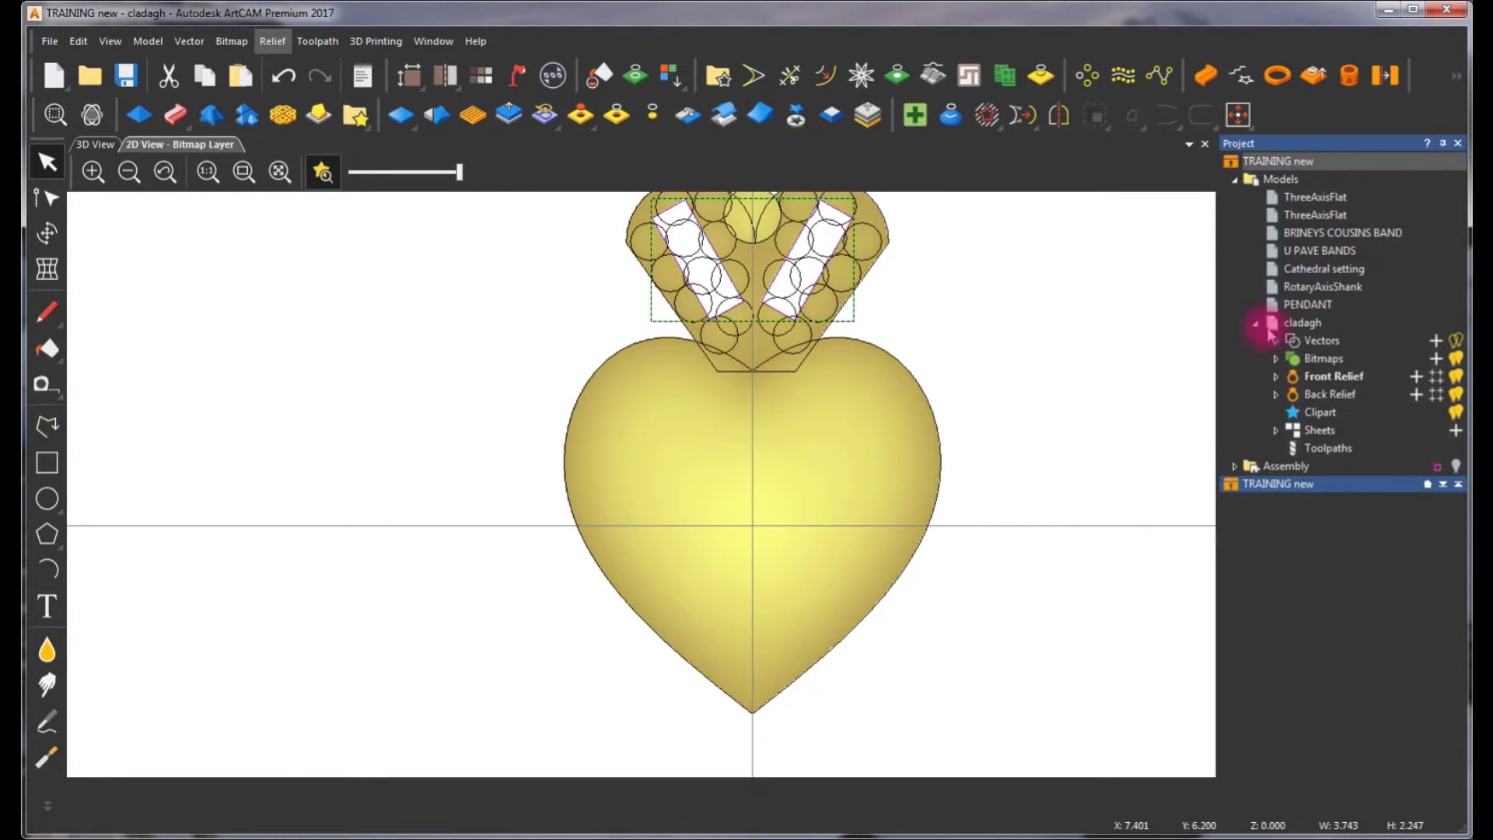
click(1306, 322)
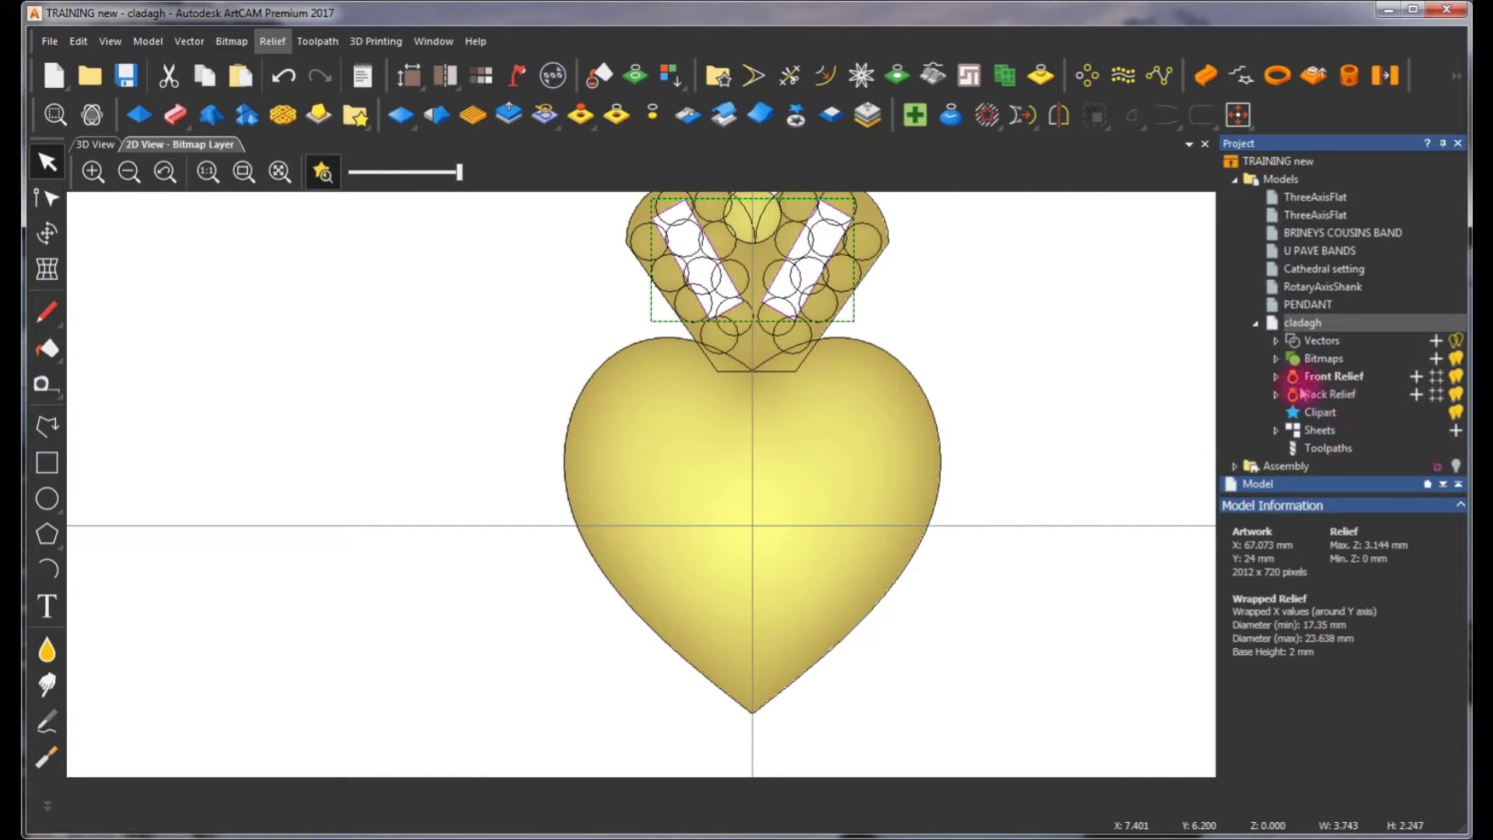
click(1324, 360)
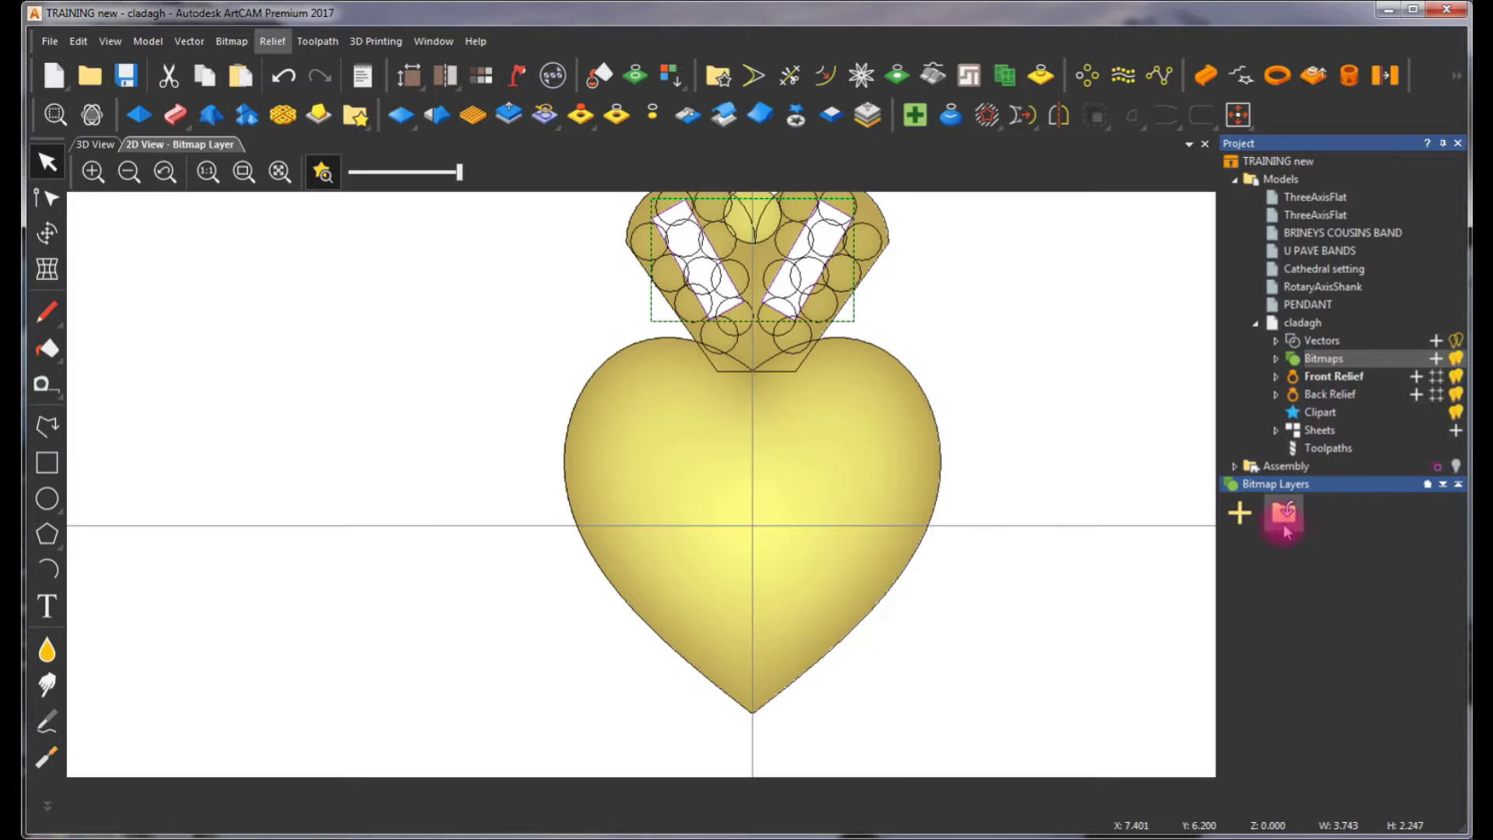
click(1284, 514)
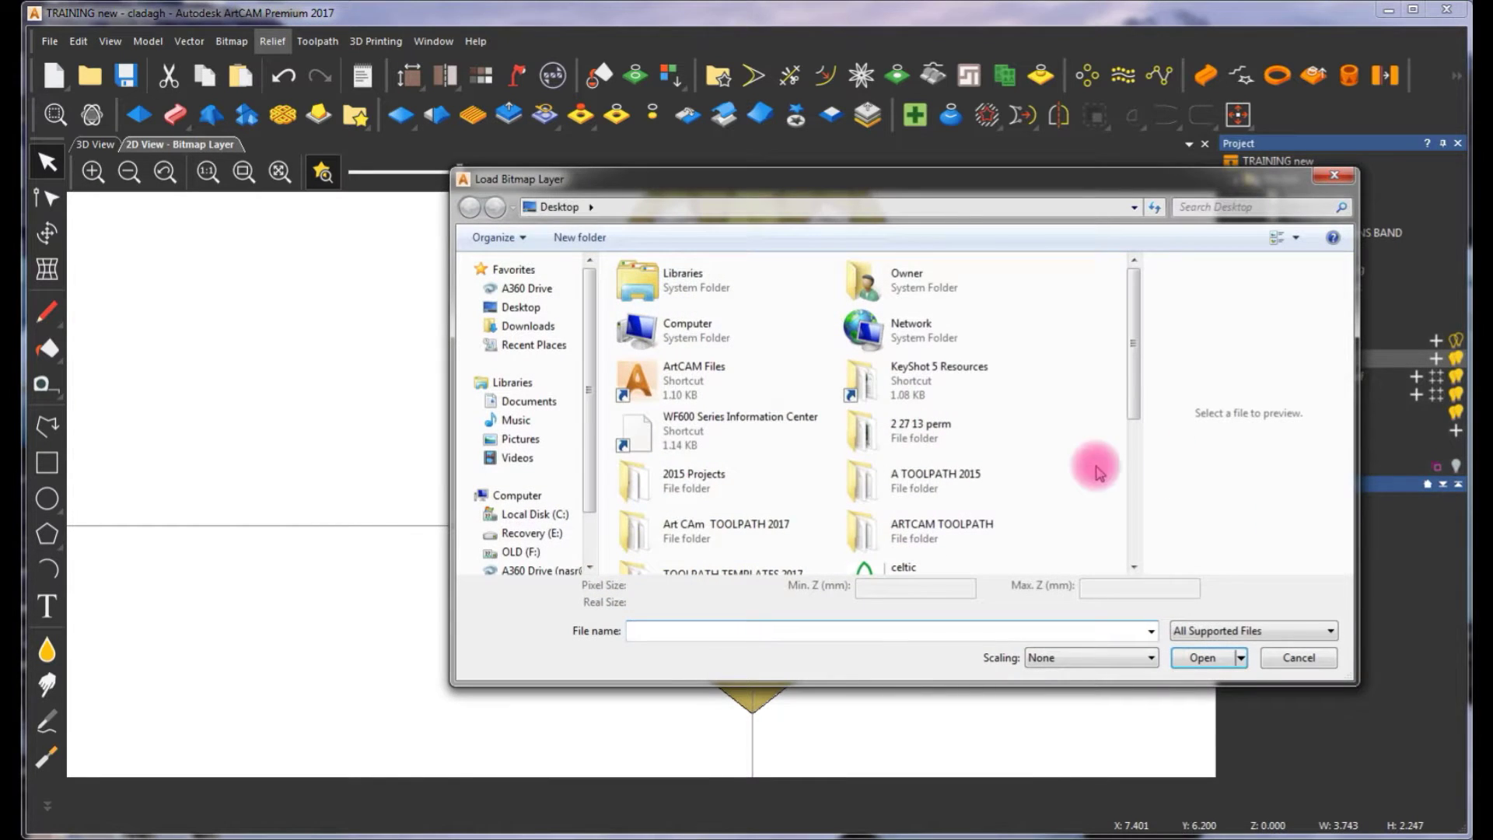
drag(1131, 385, 1126, 516)
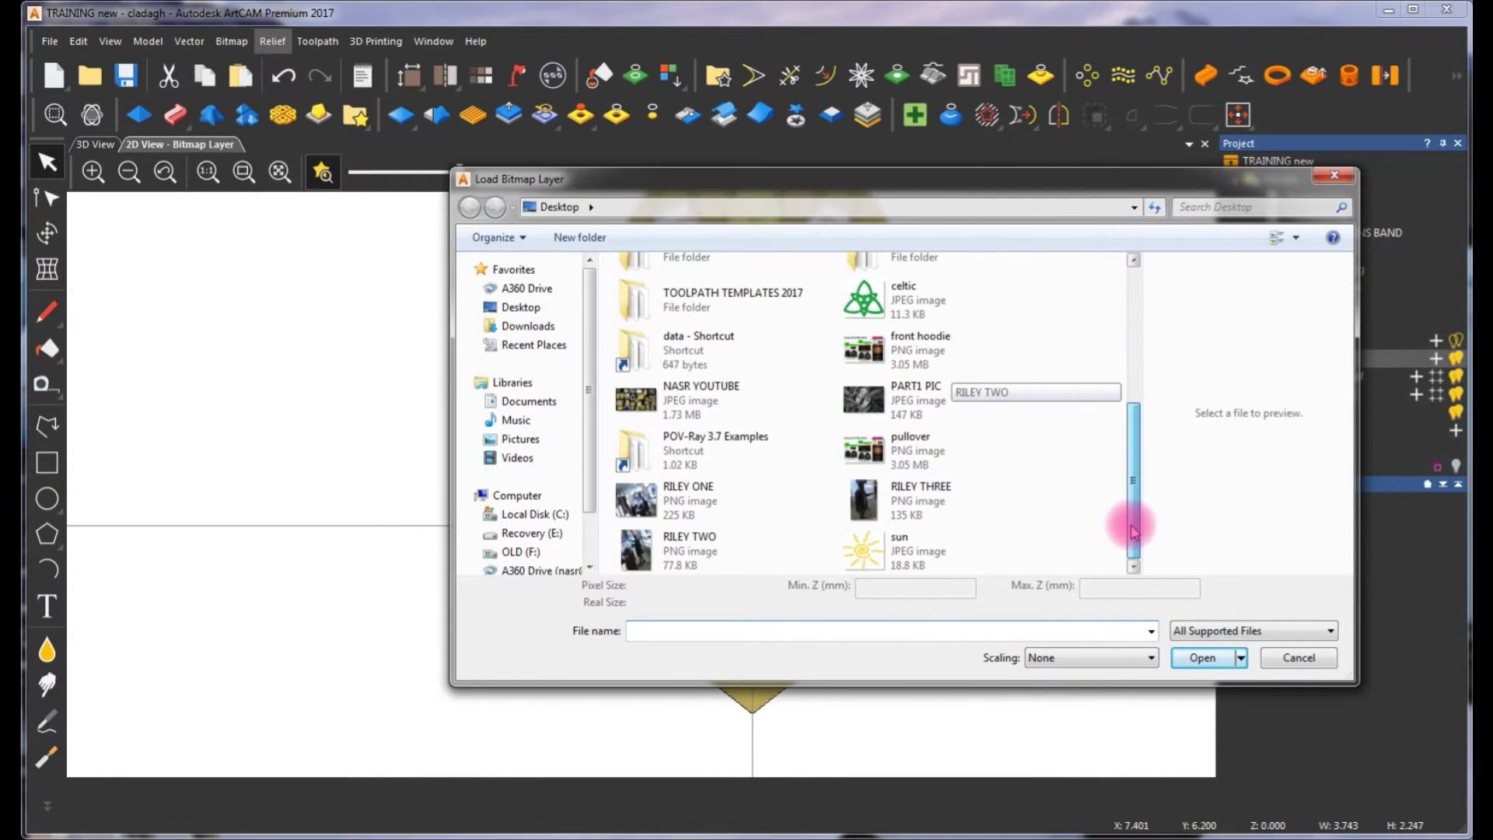
double_click(898, 304)
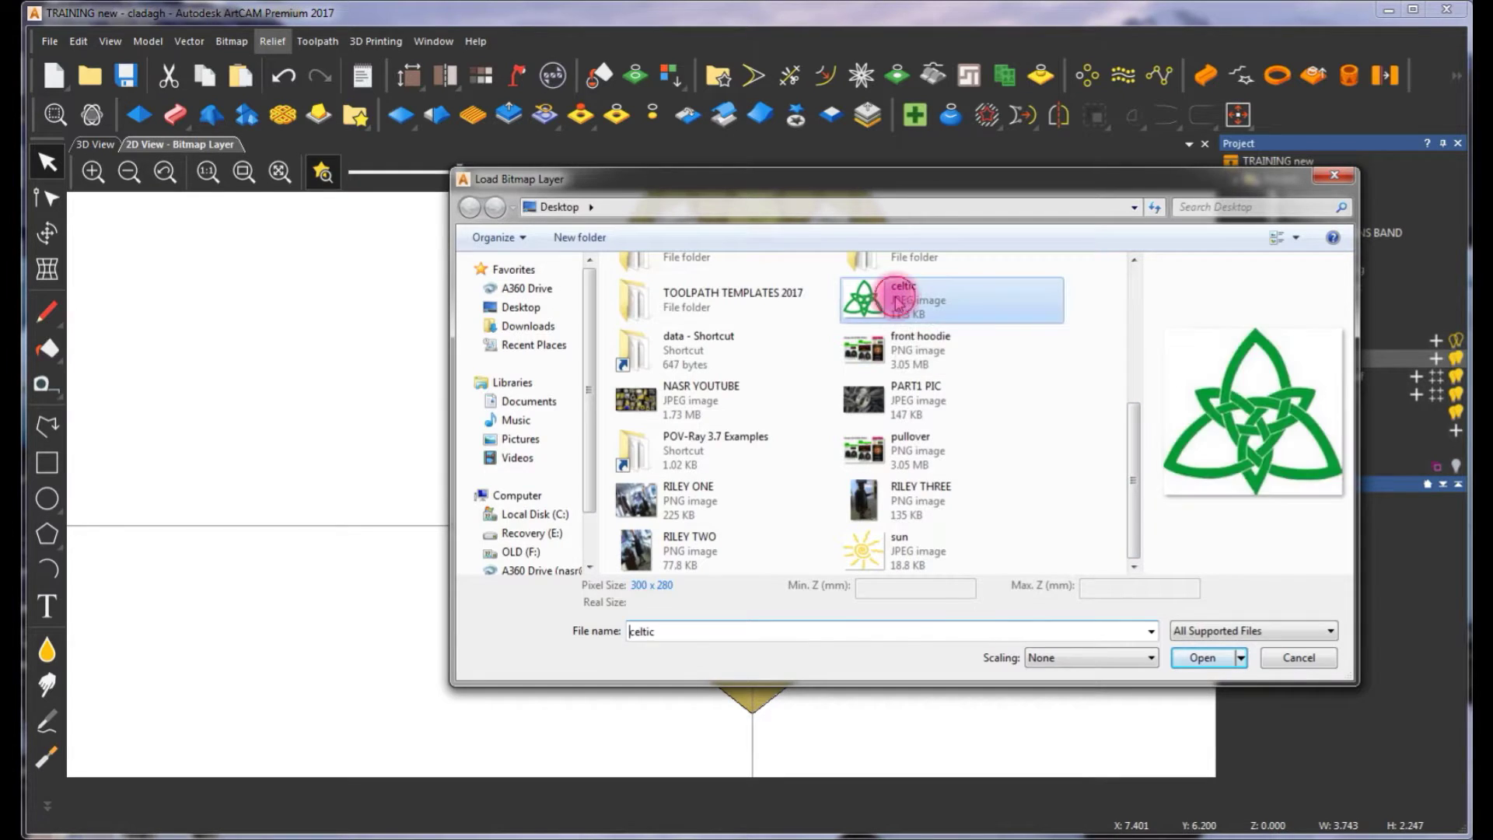
Hide the relief preview in the 2D view and inspect the loaded Celtic knot bitmap
click(322, 171)
scroll(876, 423, down, 5)
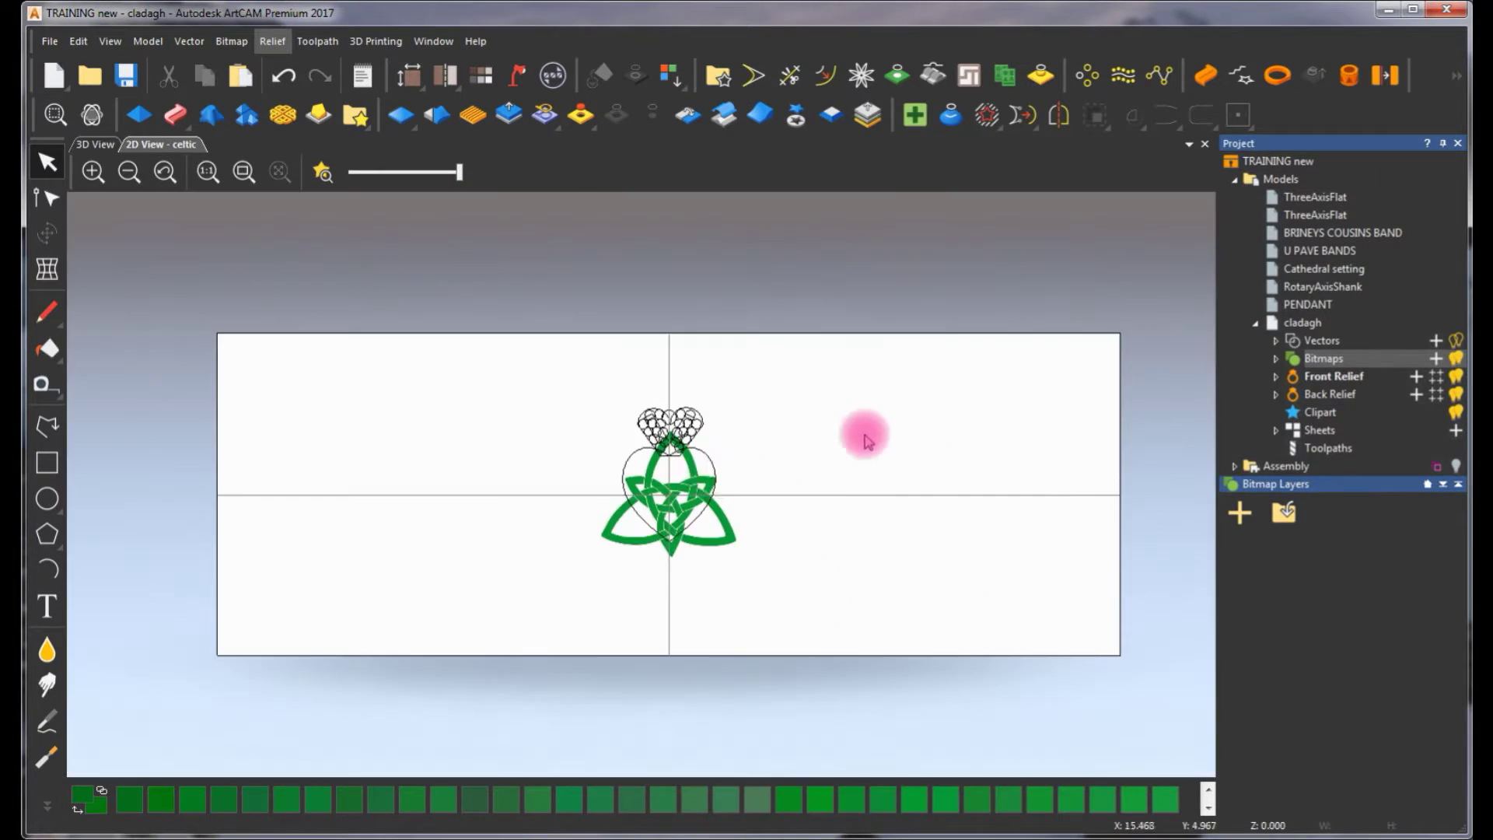
scroll(680, 493, up, 5)
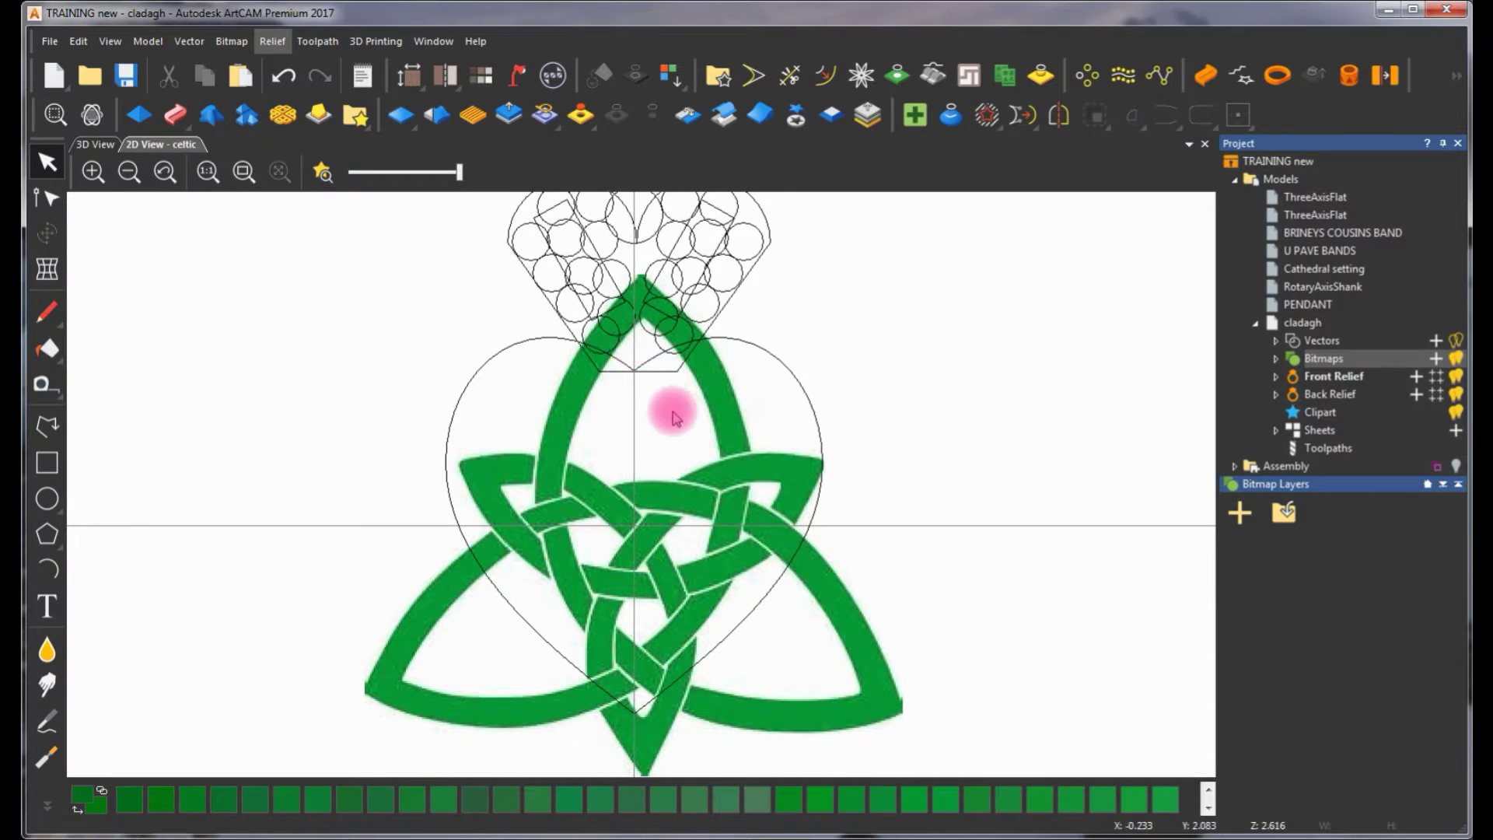
scroll(669, 412, down, 3)
scroll(684, 498, up, 3)
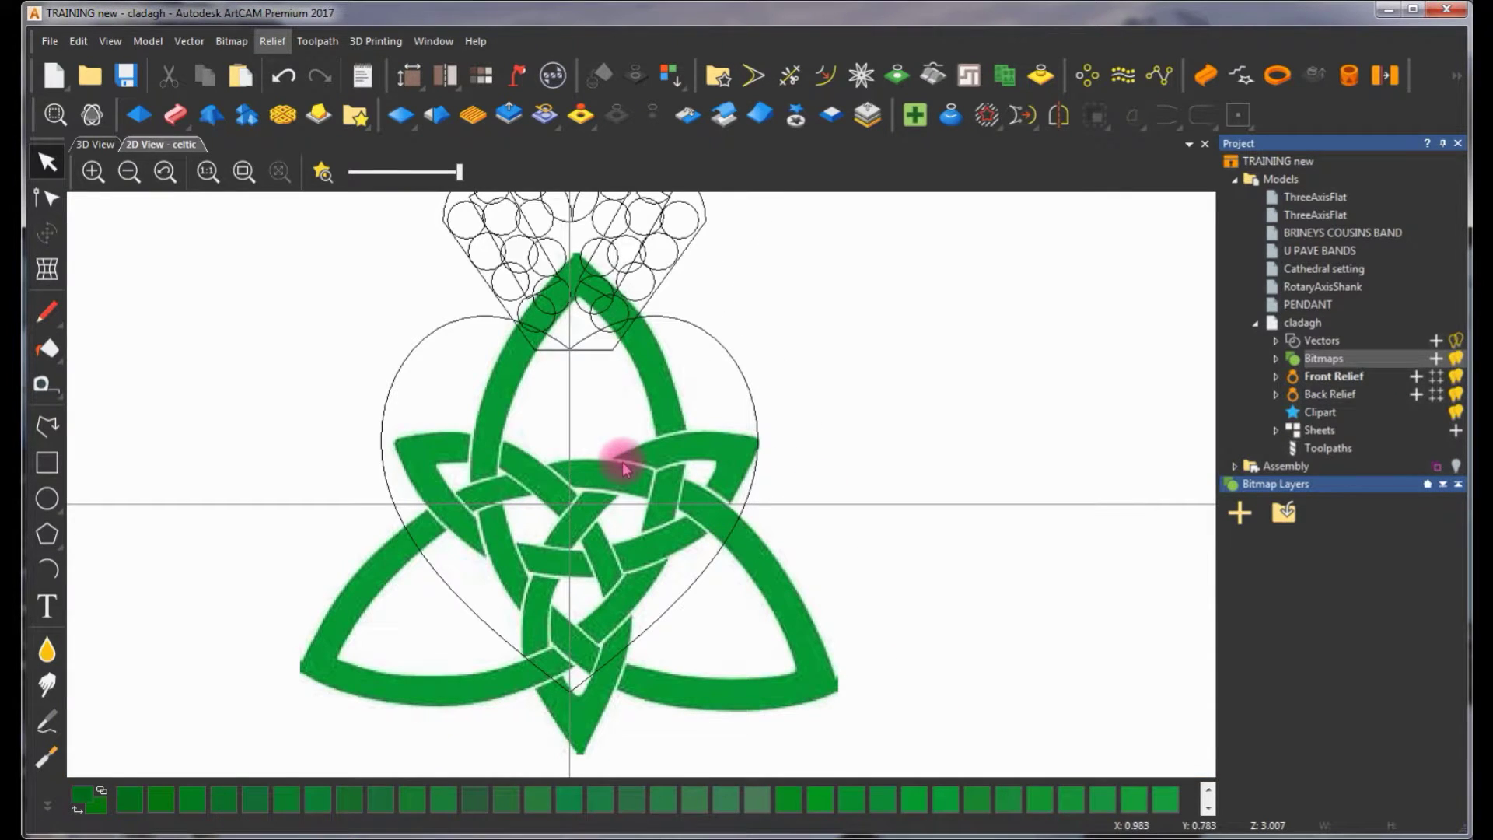
Reduce the knot bitmap to 2 colours and create boundary vectors from it with speckle size 2 pixels and smoothness 75%
click(898, 75)
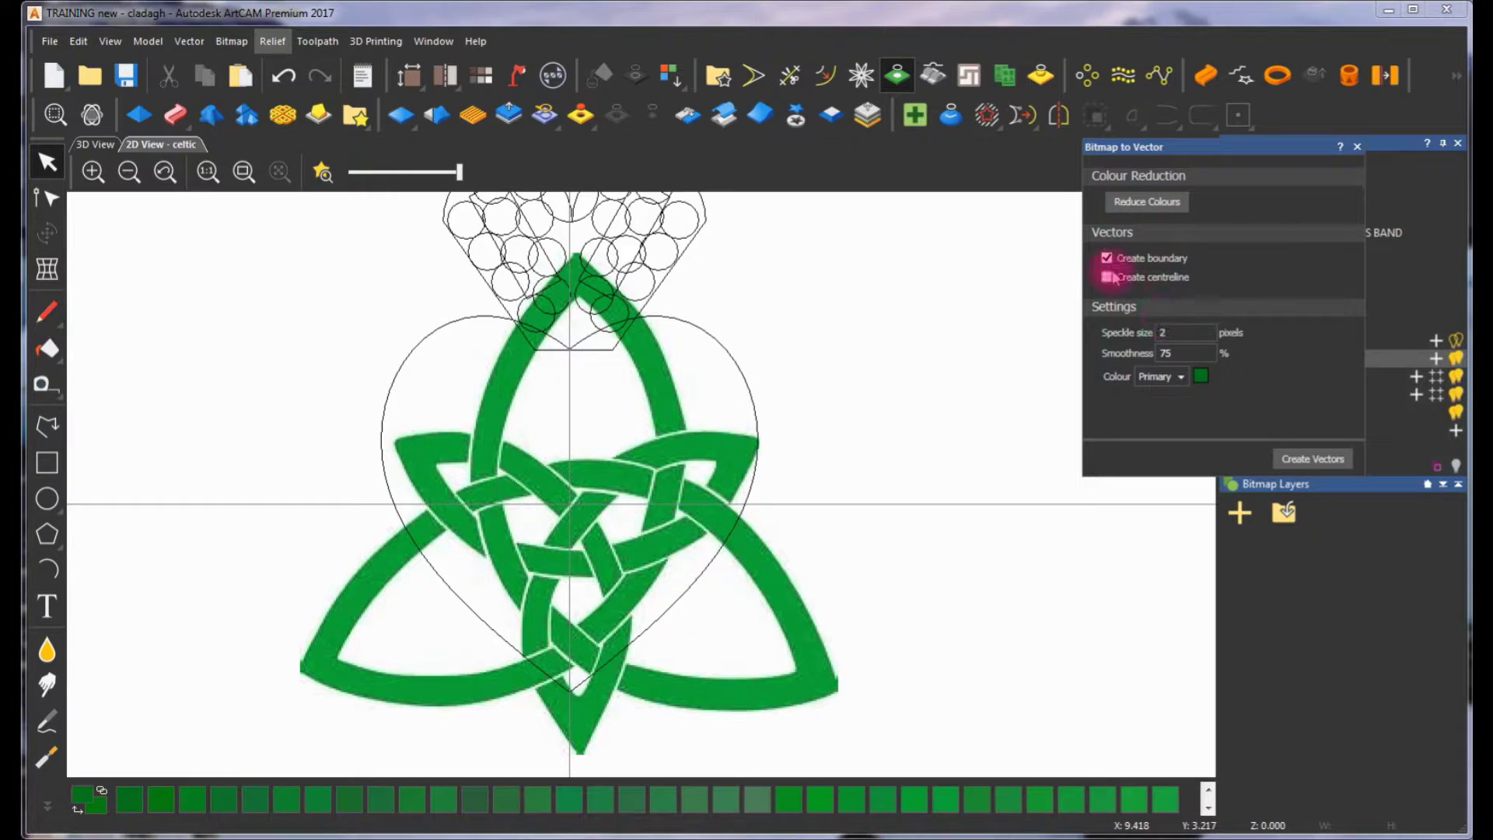
click(1141, 214)
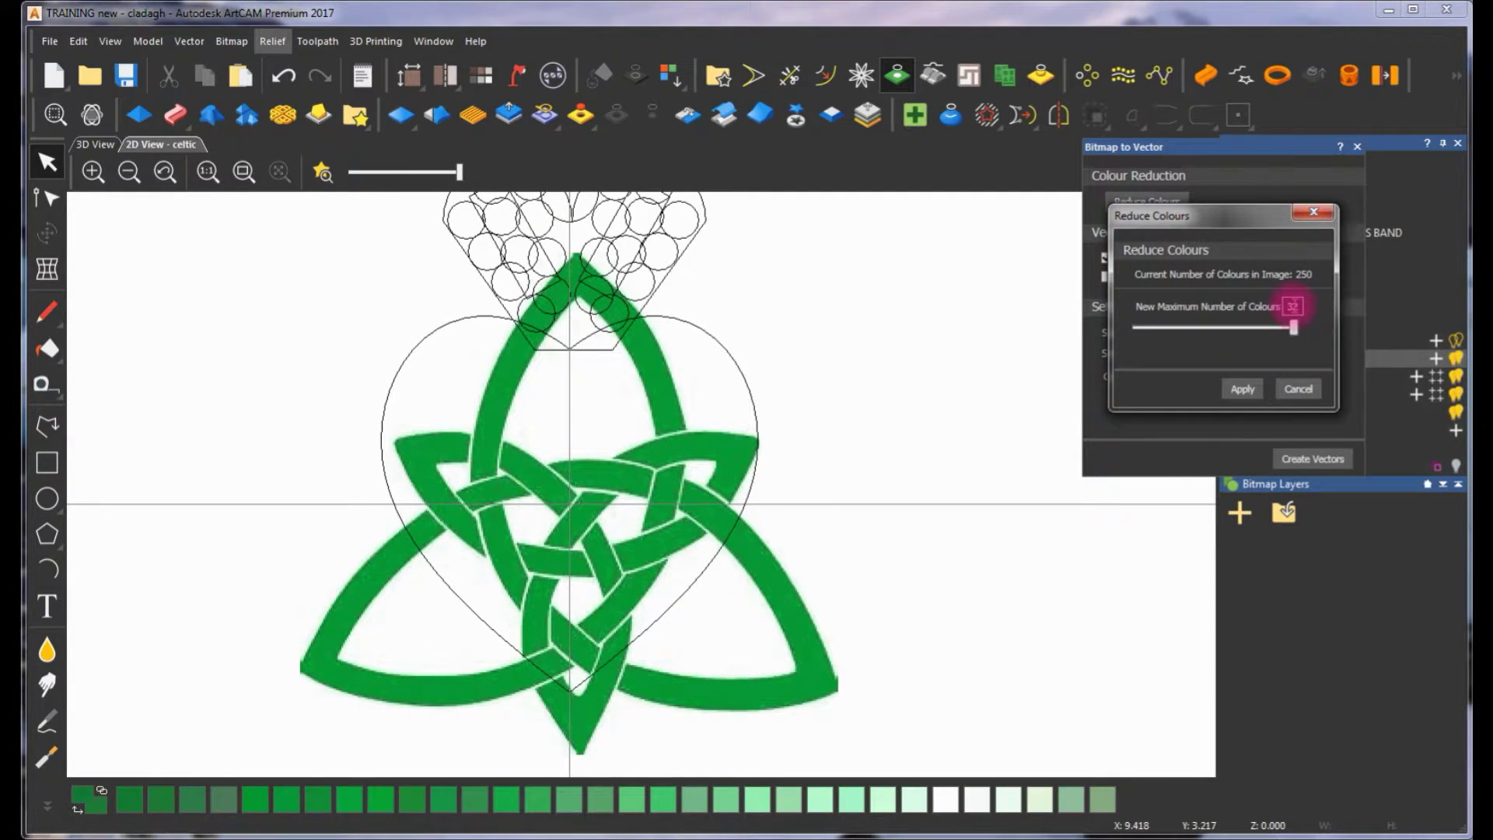
text(2)
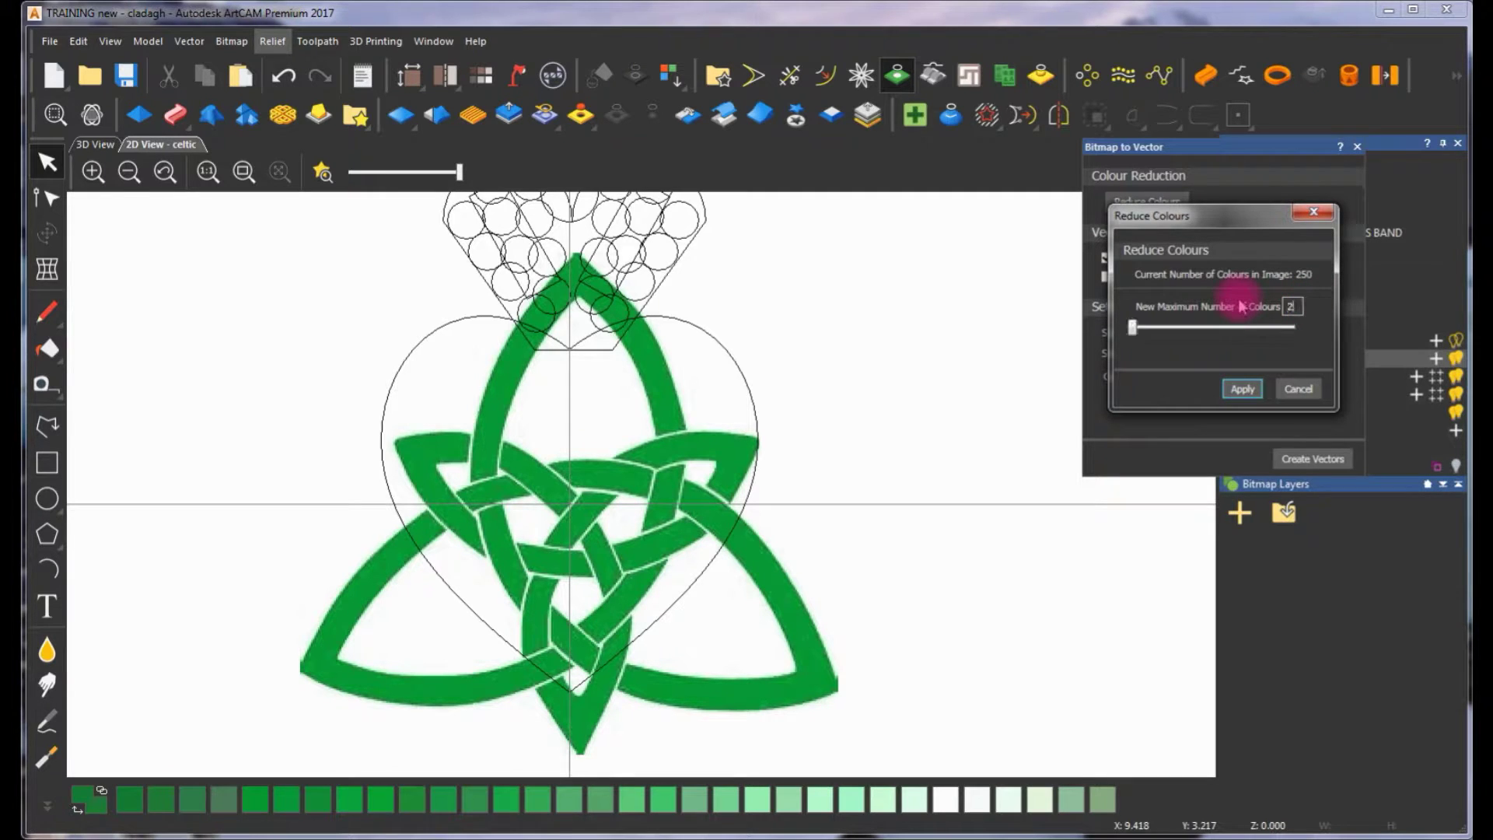
key(Return)
click(1242, 389)
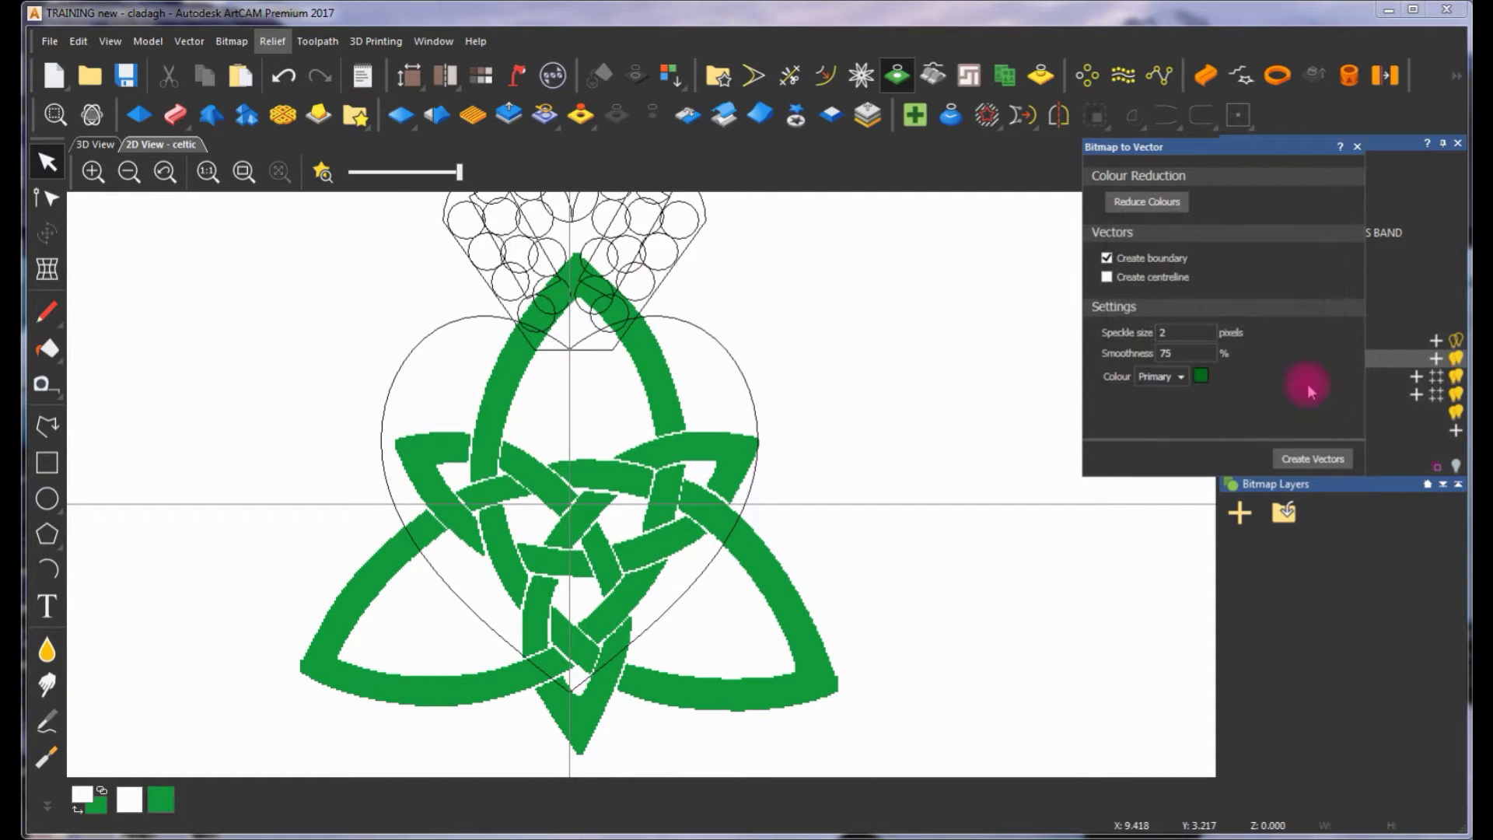
click(1312, 458)
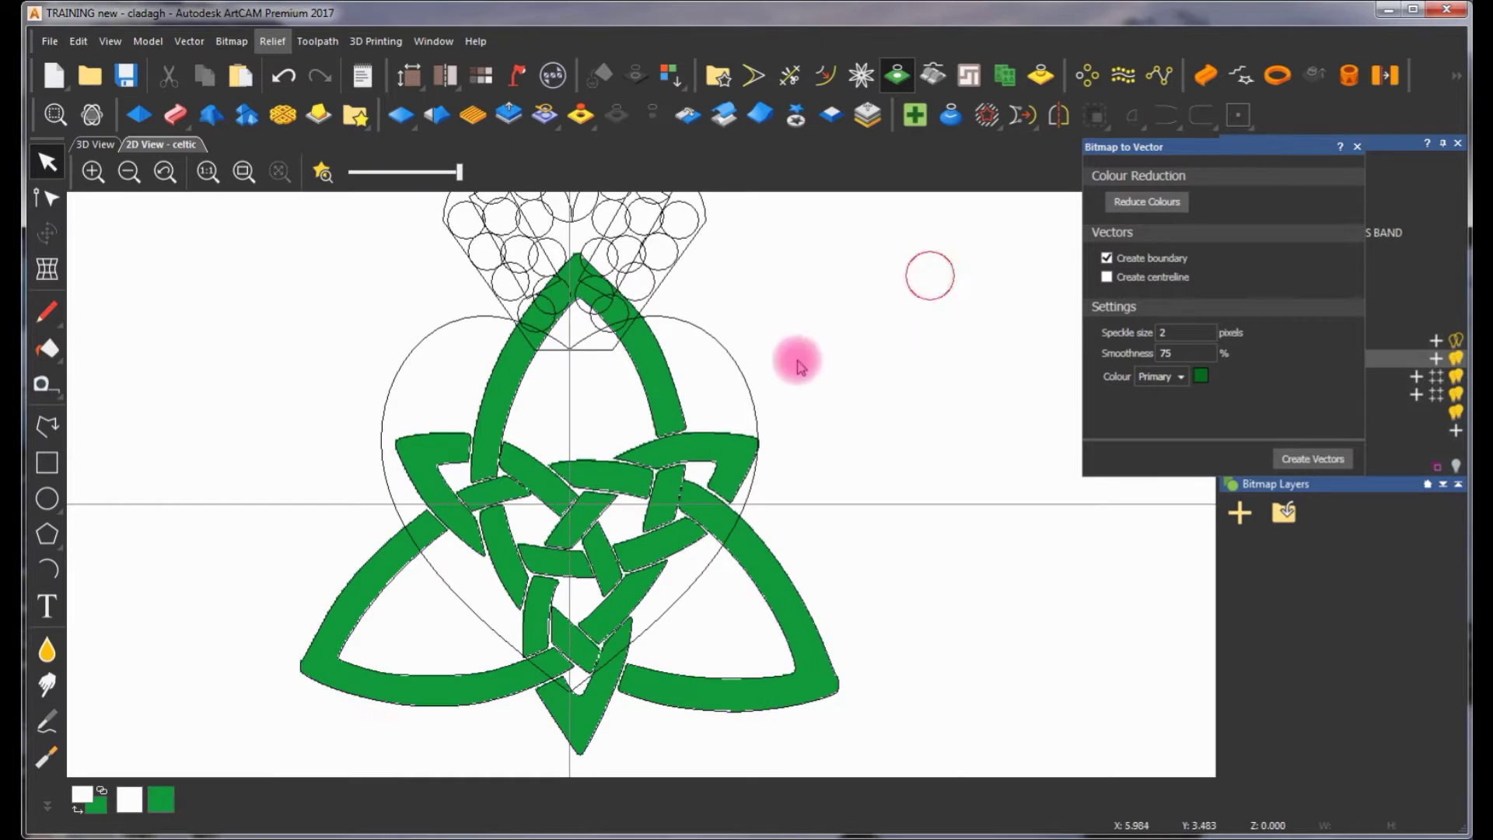
Fade the bitmap in the 2D view to its faintest so the traced vectors stand out
scroll(794, 357, down, 3)
scroll(610, 490, up, 3)
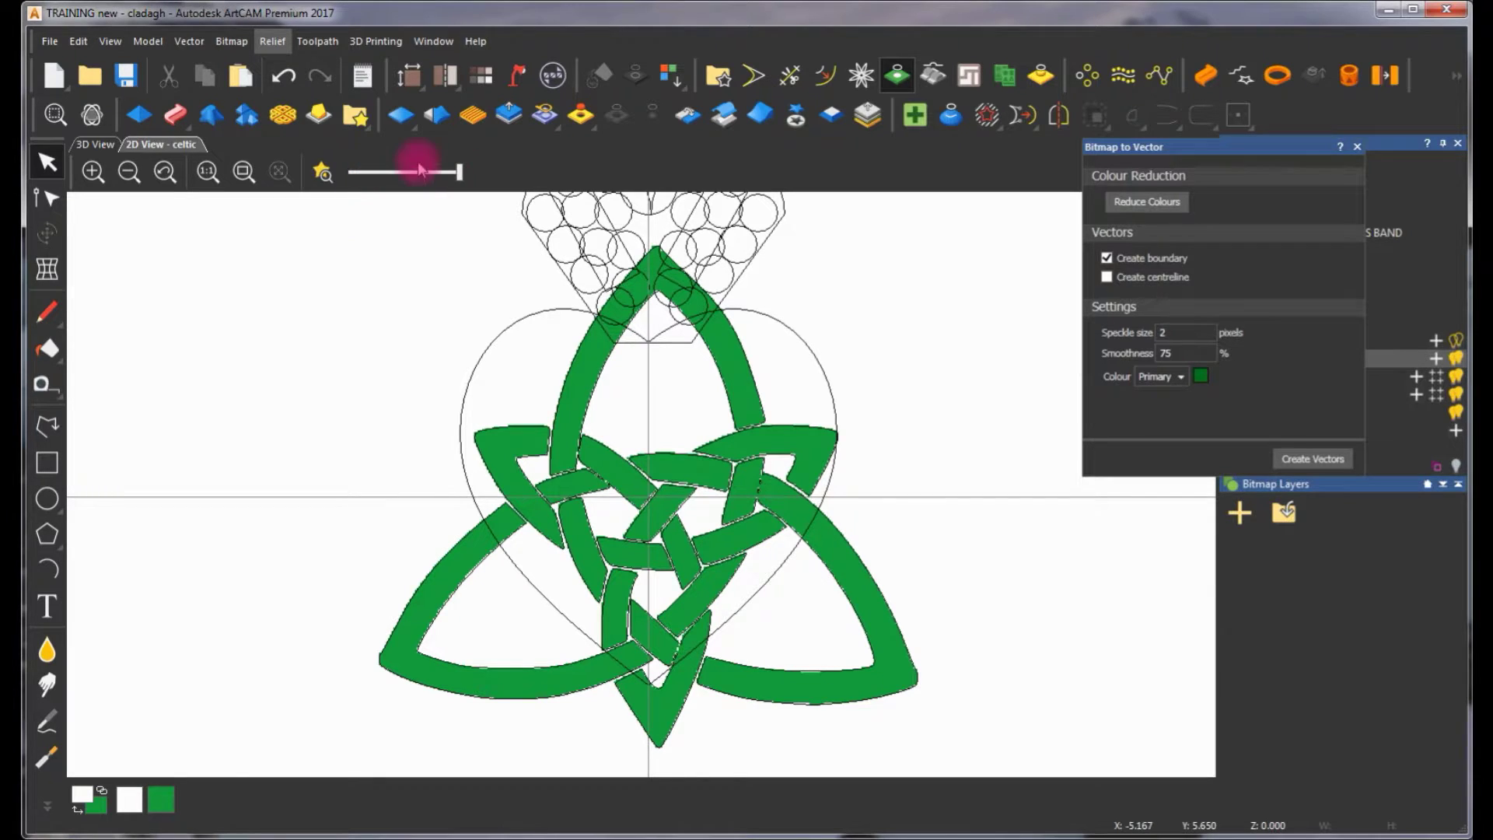
drag(459, 172, 351, 183)
Select the traced knot vectors without the heart outline and move them clear of the heart, to its left
scroll(583, 334, down, 2)
drag(479, 343, 866, 661)
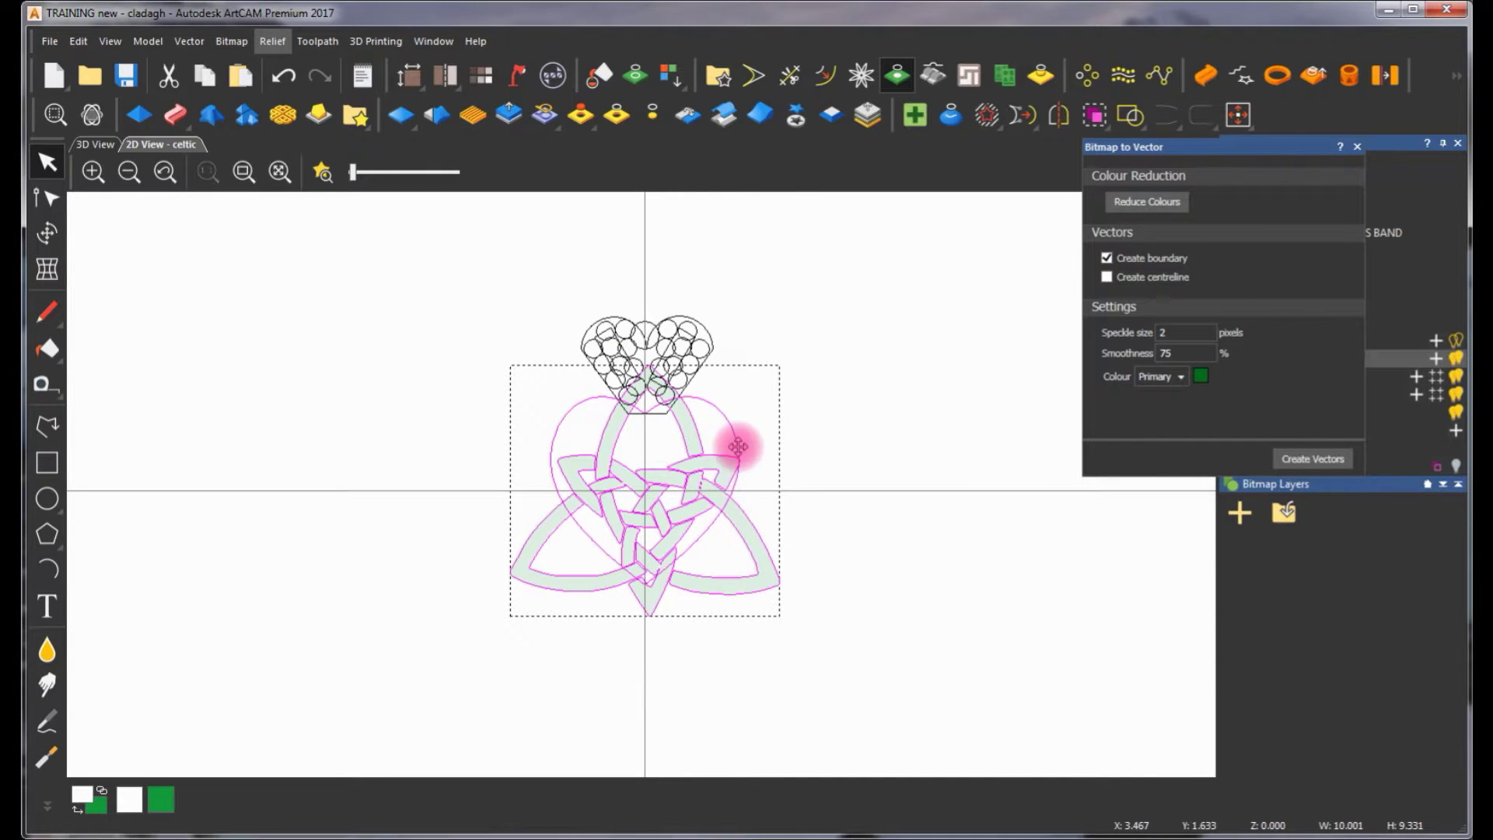
scroll(668, 428, up, 2)
shift+click(748, 374)
drag(721, 419, 183, 317)
scroll(303, 420, down, 3)
scroll(490, 459, up, 2)
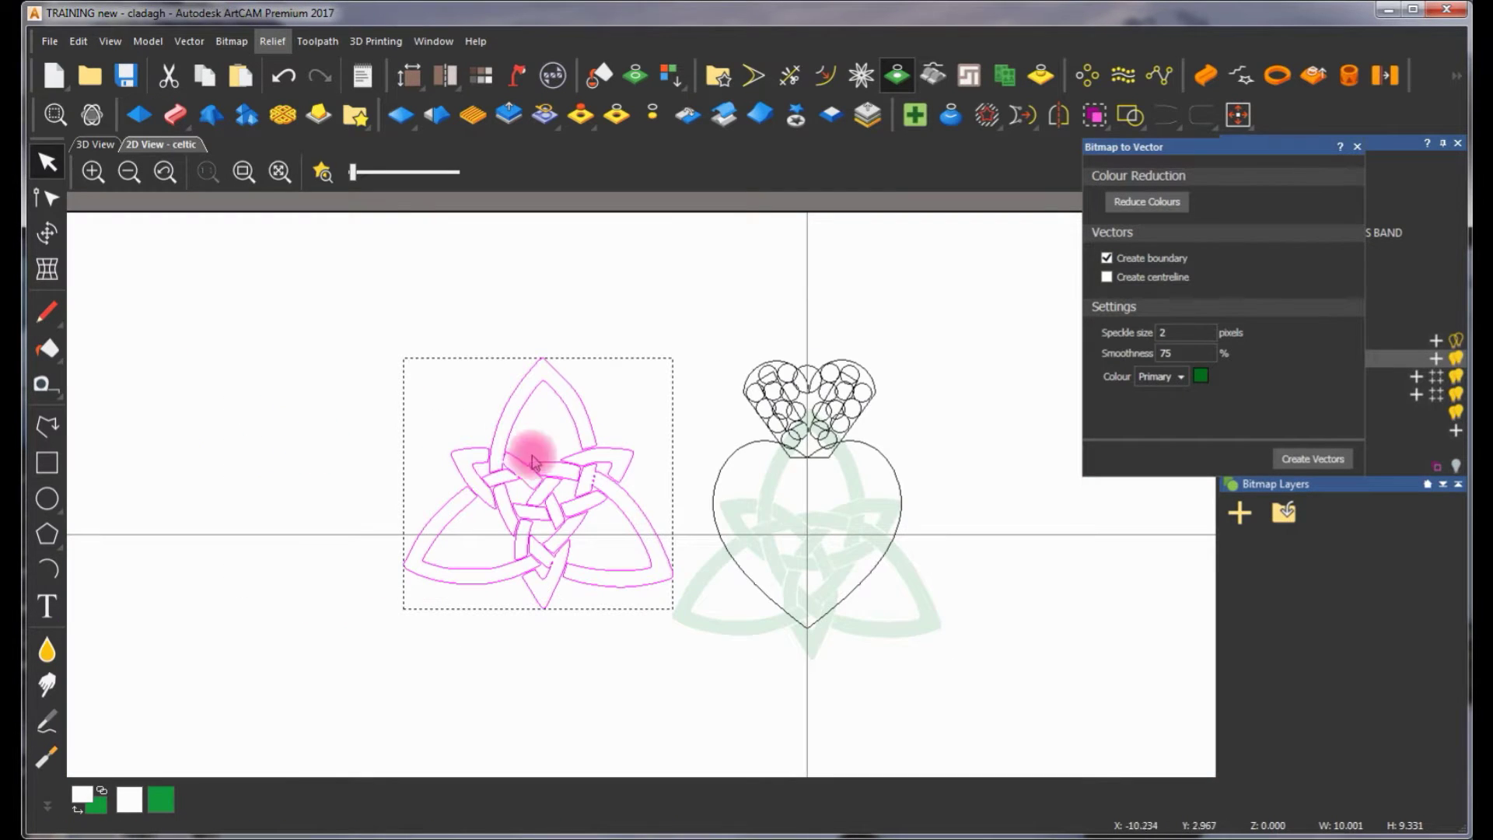
click(610, 321)
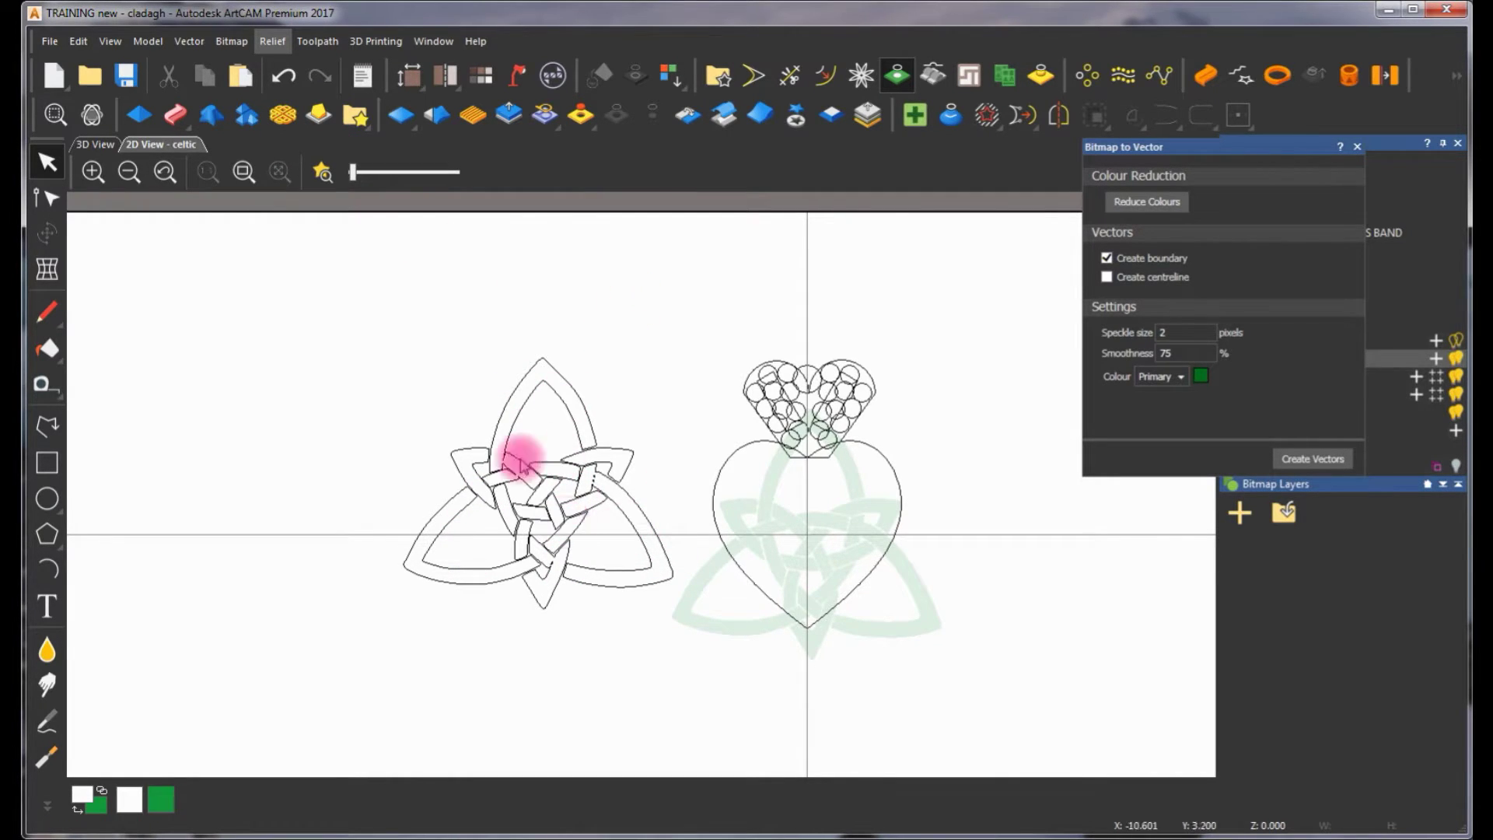
Move the whole knot slightly further left and down, and show the relief preview again in the 2D view
scroll(599, 474, down, 2)
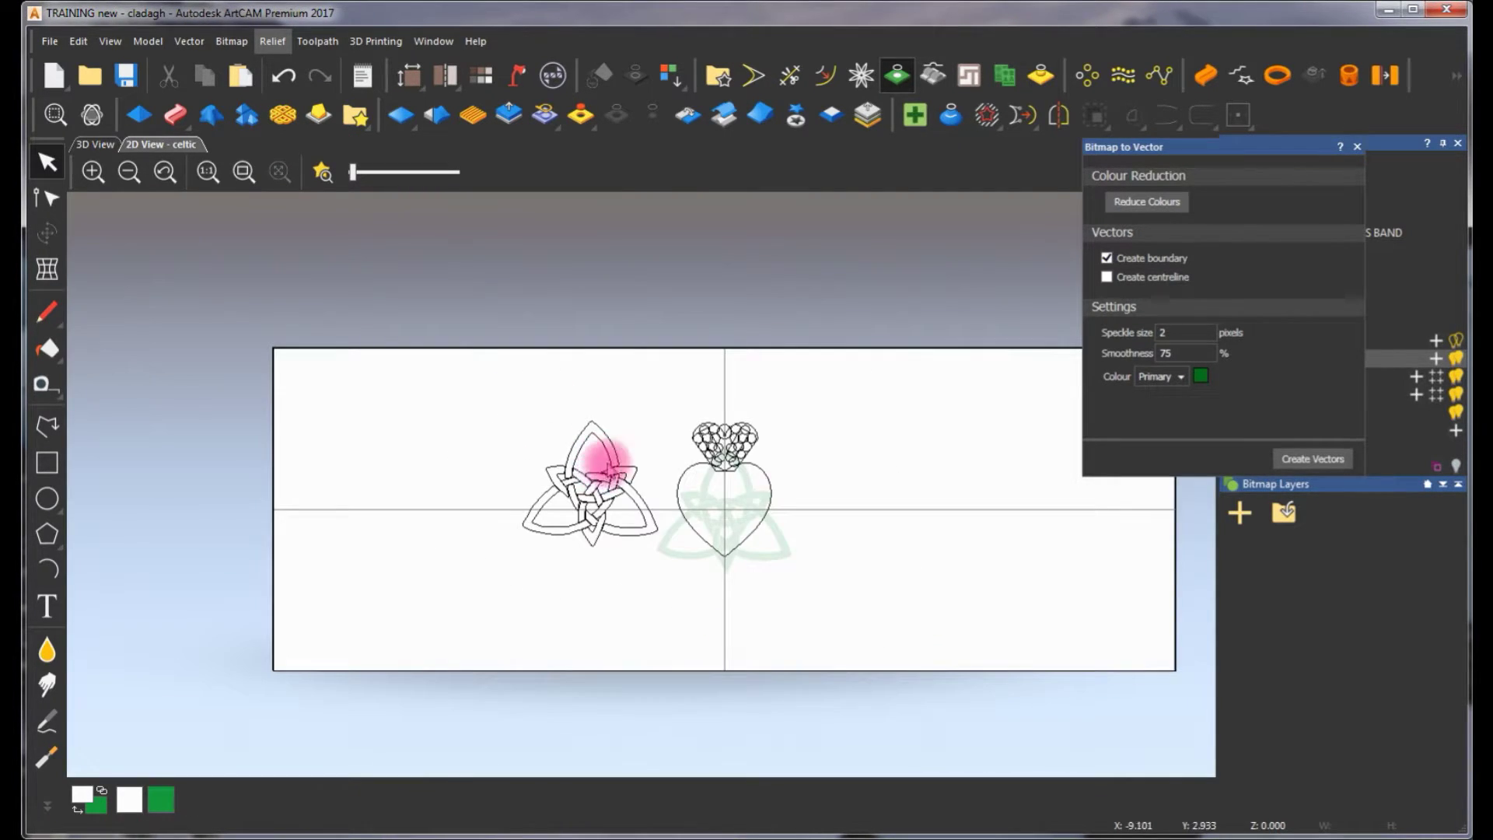
drag(510, 403, 666, 588)
mouse_move(632, 495)
mouse_down()
mouse_move(618, 513)
mouse_move(609, 503)
mouse_up()
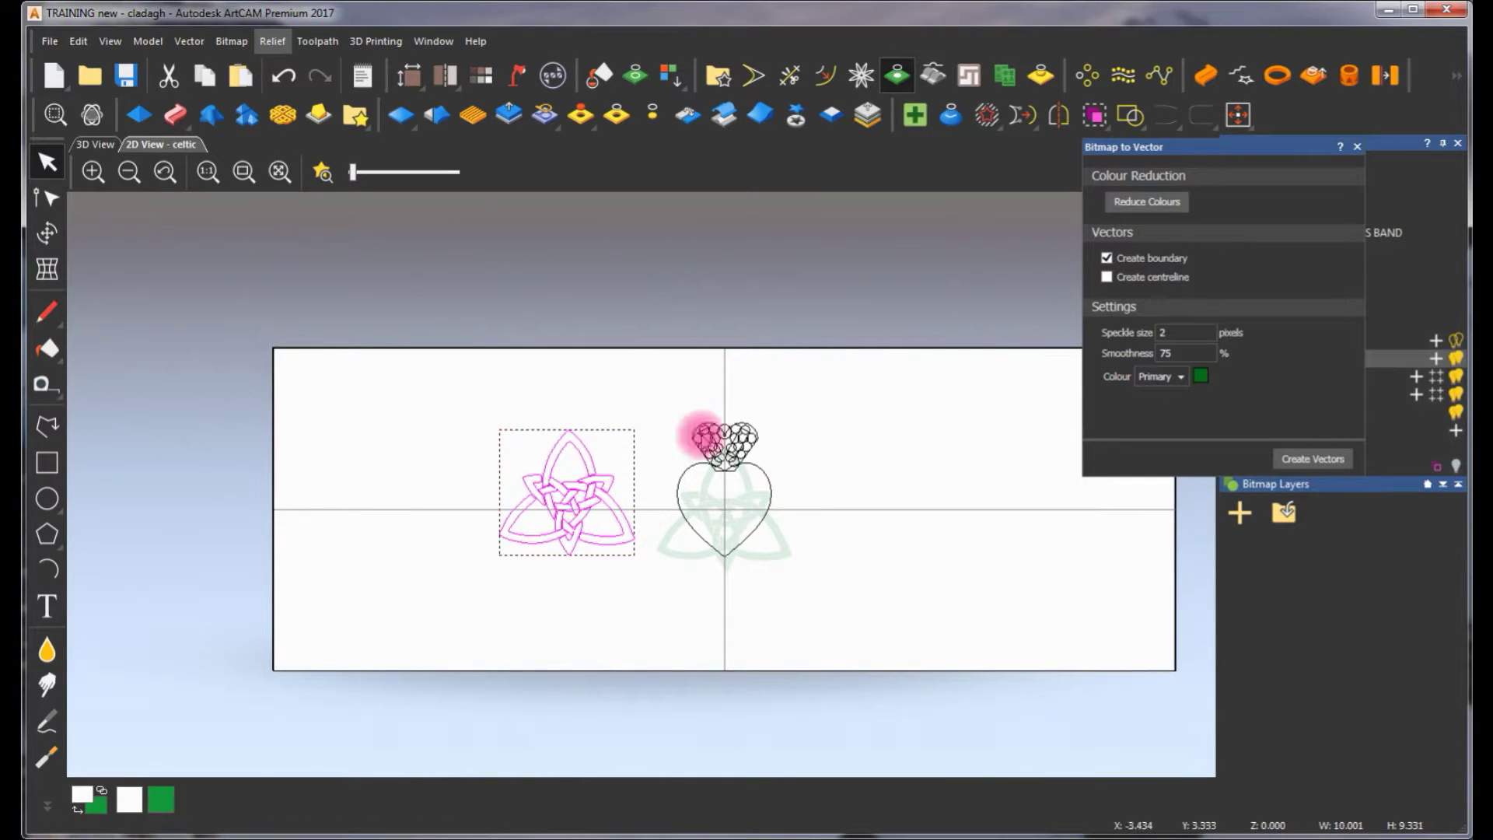
click(324, 172)
click(657, 404)
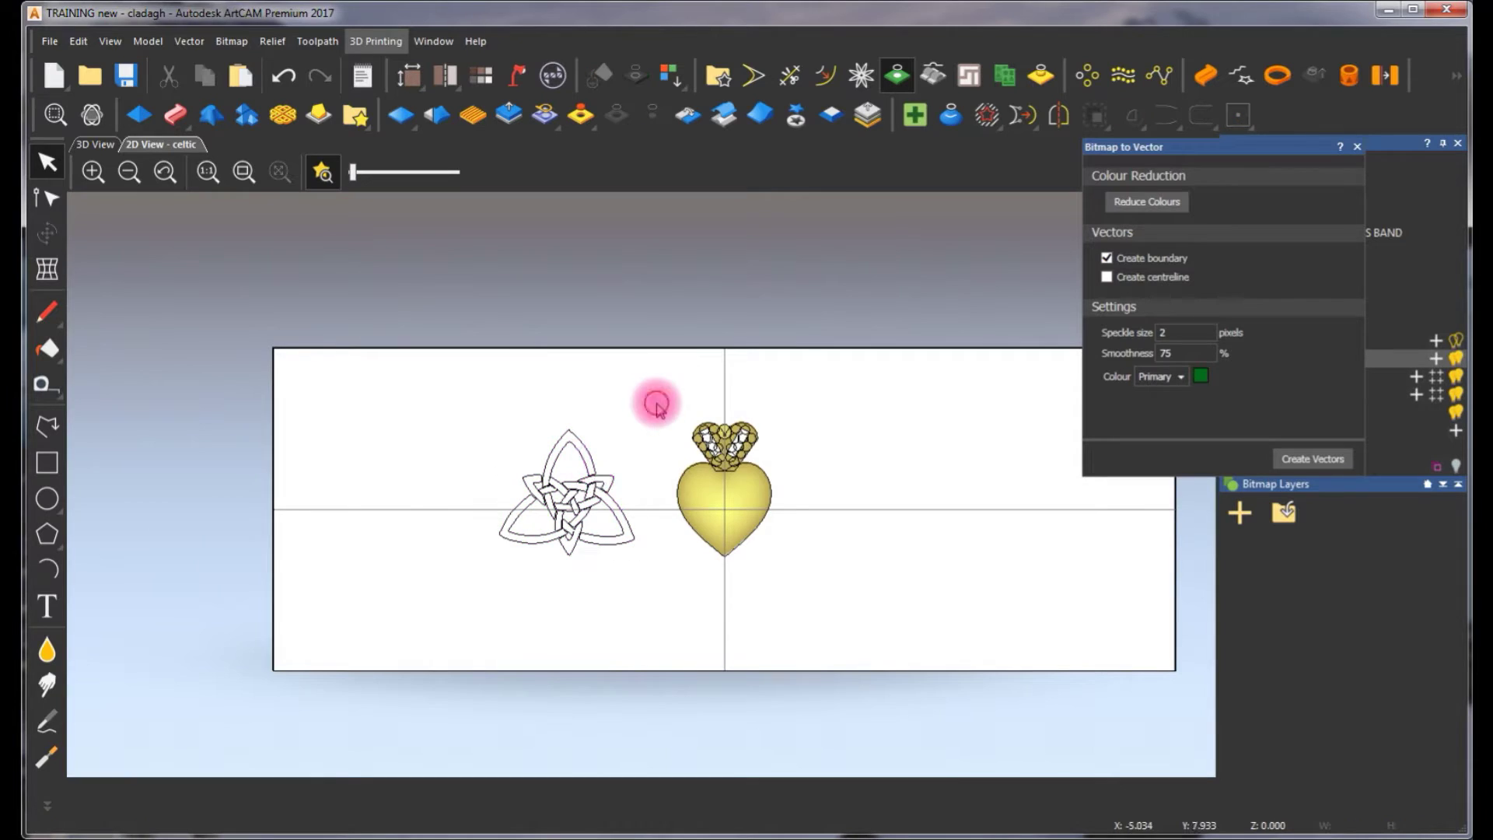
Draw a small rectangle about 0.3 mm wide and 0.27 mm high inside the knot's upper loop
scroll(591, 470, up, 4)
click(46, 462)
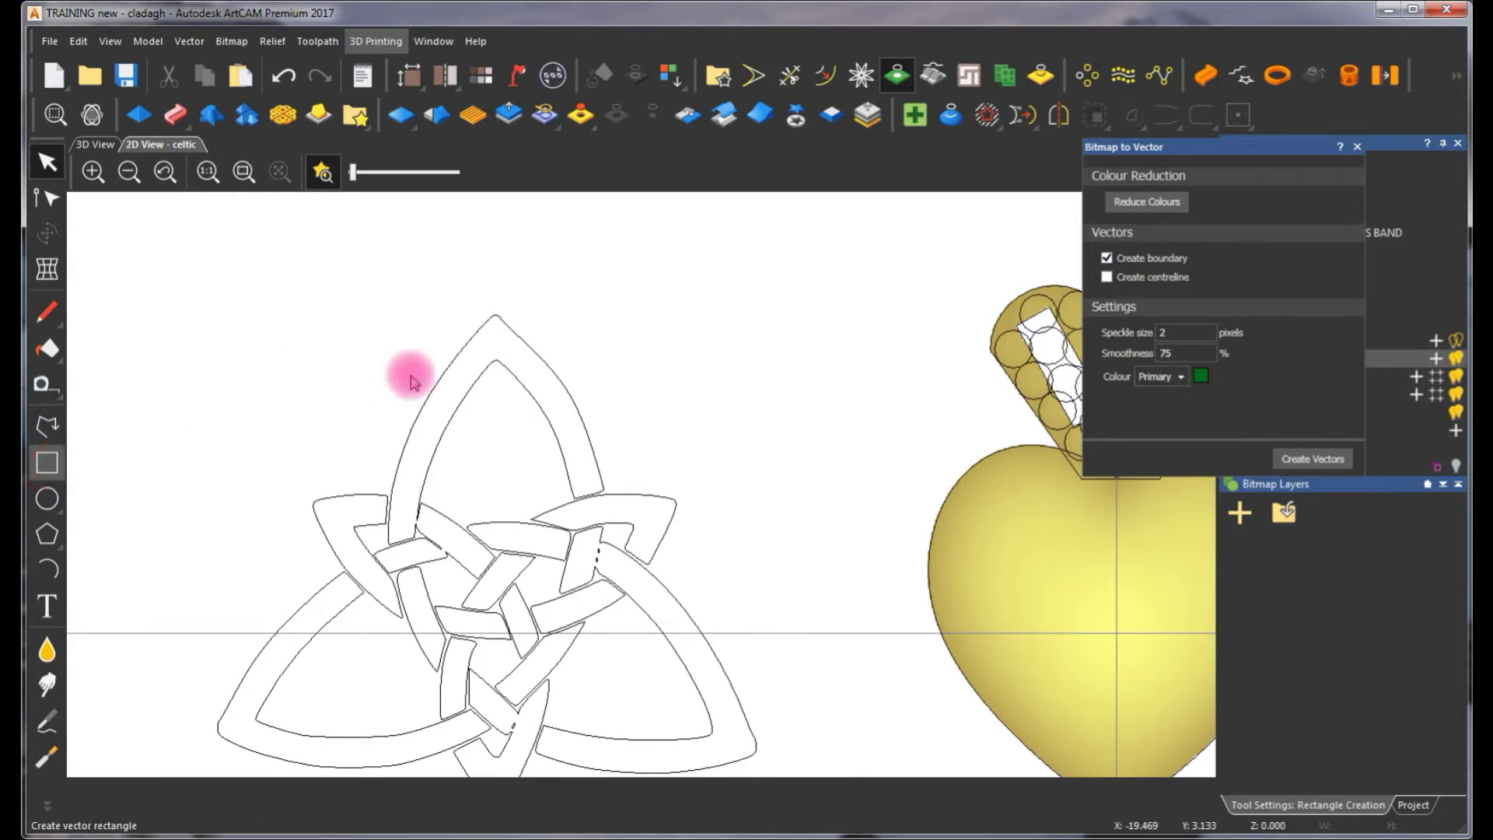
click(510, 416)
key(Escape)
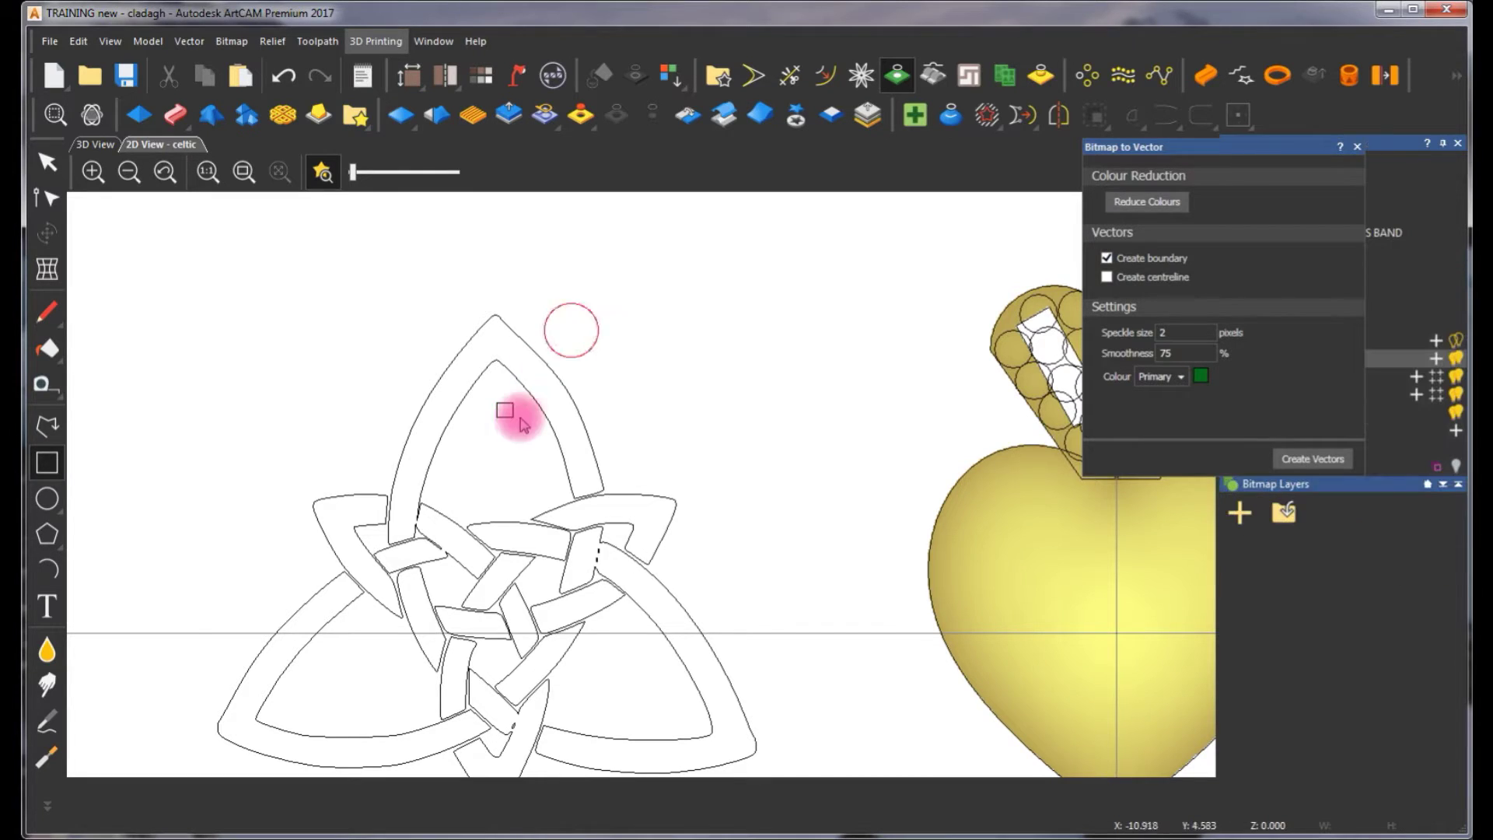
scroll(516, 411, up, 2)
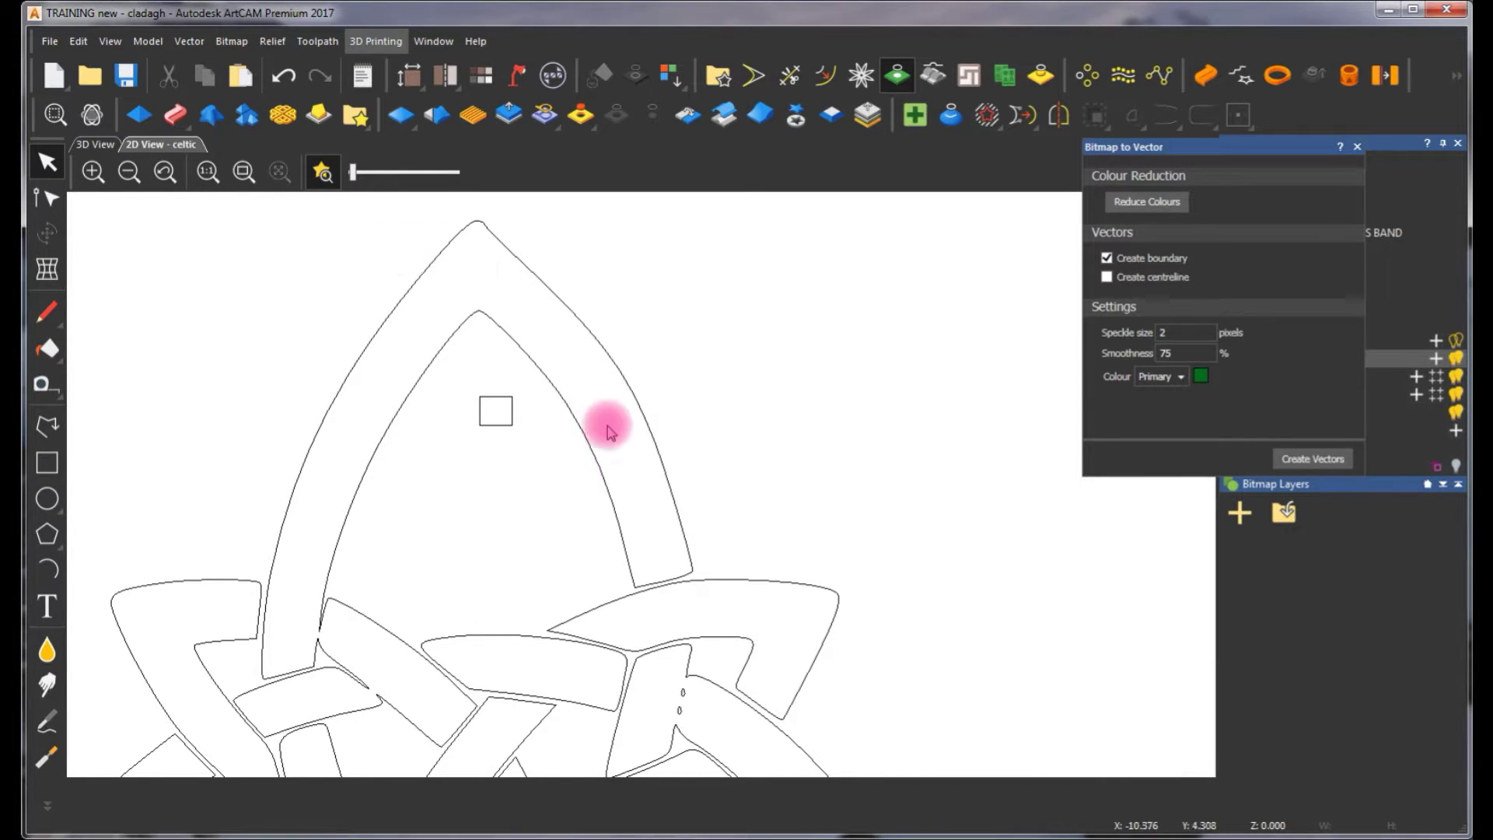
Remove the bottom side of the small rectangle in node editing, leaving an open three-sided profile
click(493, 425)
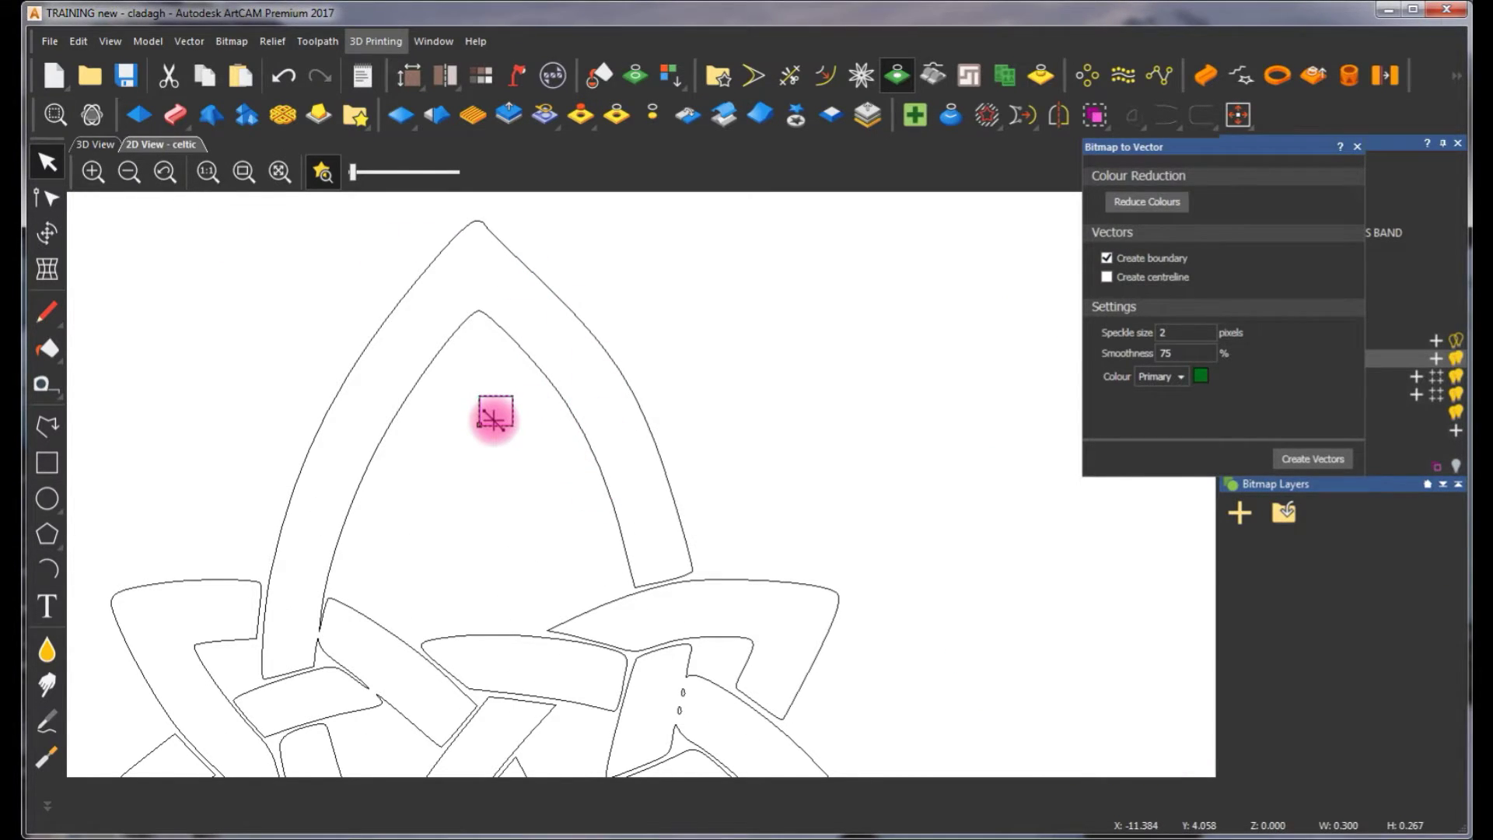
click(495, 420)
scroll(497, 426, up, 2)
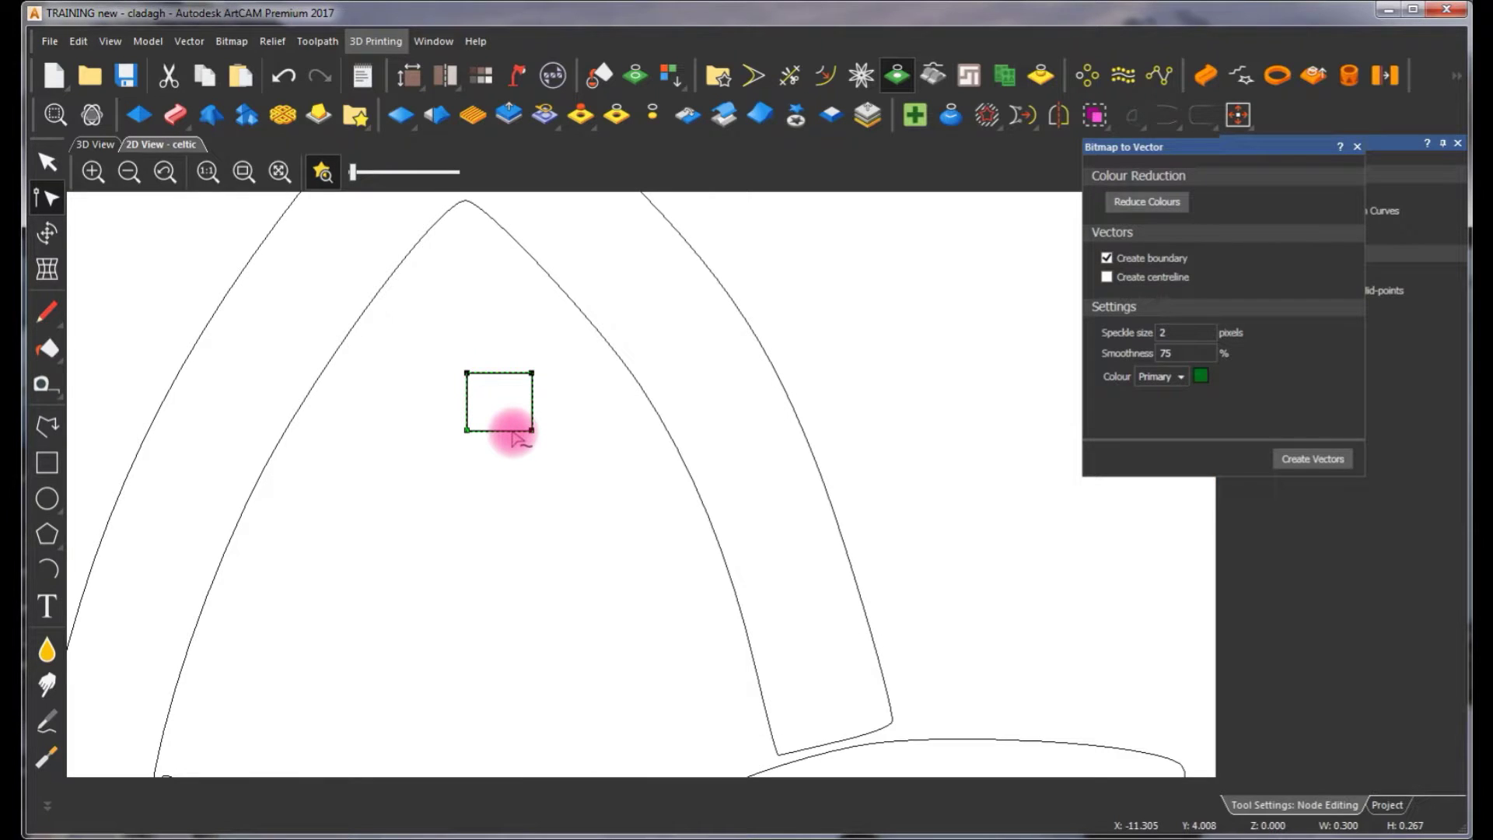
click(513, 439)
key(n)
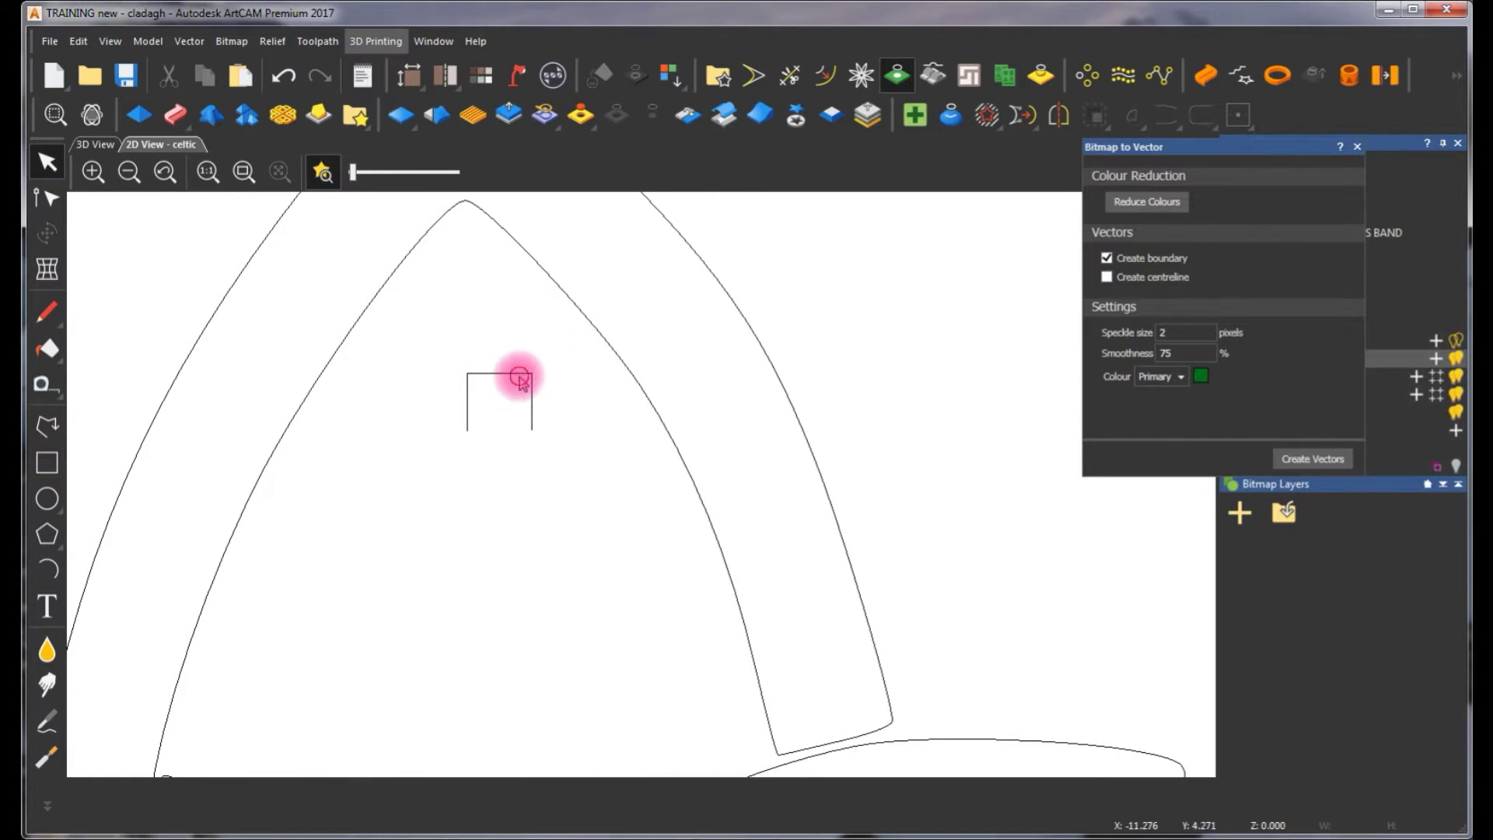
Convert the small profile's top side into an upward arc, making the profile about 0.34 mm high overall
click(496, 373)
click(503, 396)
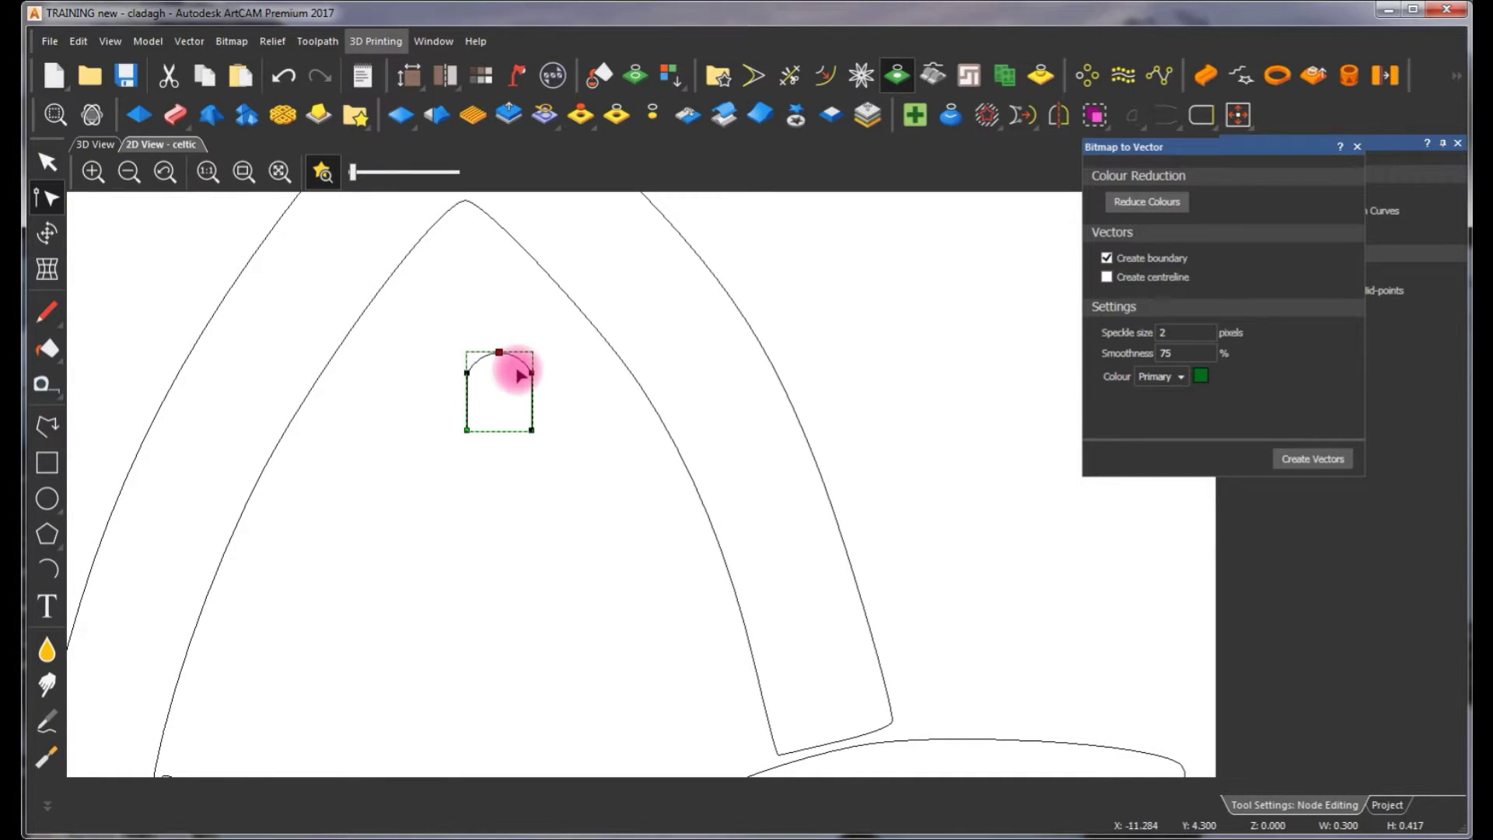
click(506, 350)
scroll(585, 516, down, 3)
key(n)
Move the small arched profile out of the knot to the empty area above its left side, and select it together with the knot vectors
scroll(604, 673, down, 3)
scroll(617, 523, up, 3)
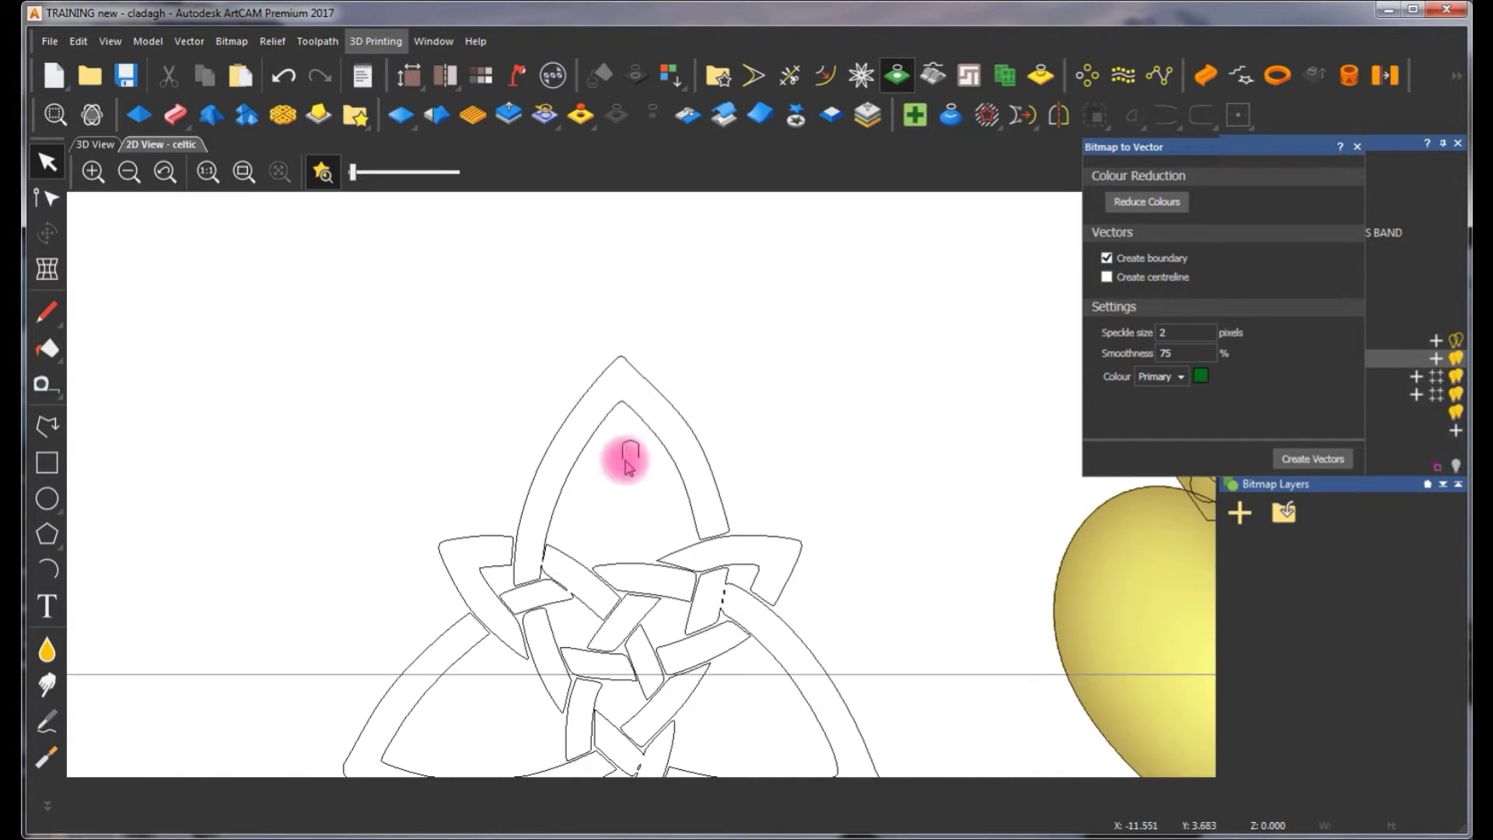
click(535, 486)
scroll(620, 563, down, 3)
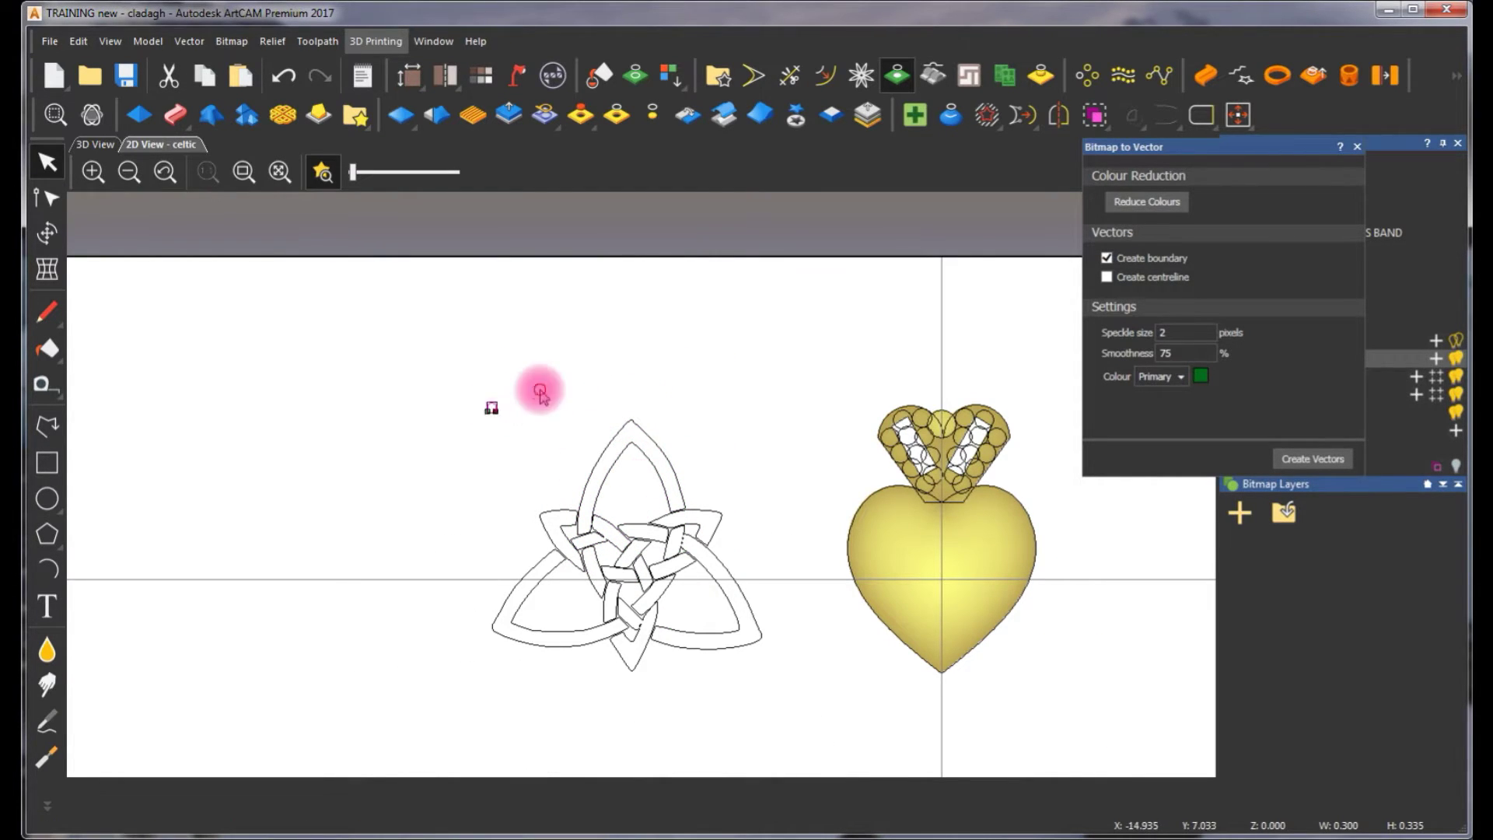
click(510, 402)
click(492, 407)
drag(492, 405, 523, 324)
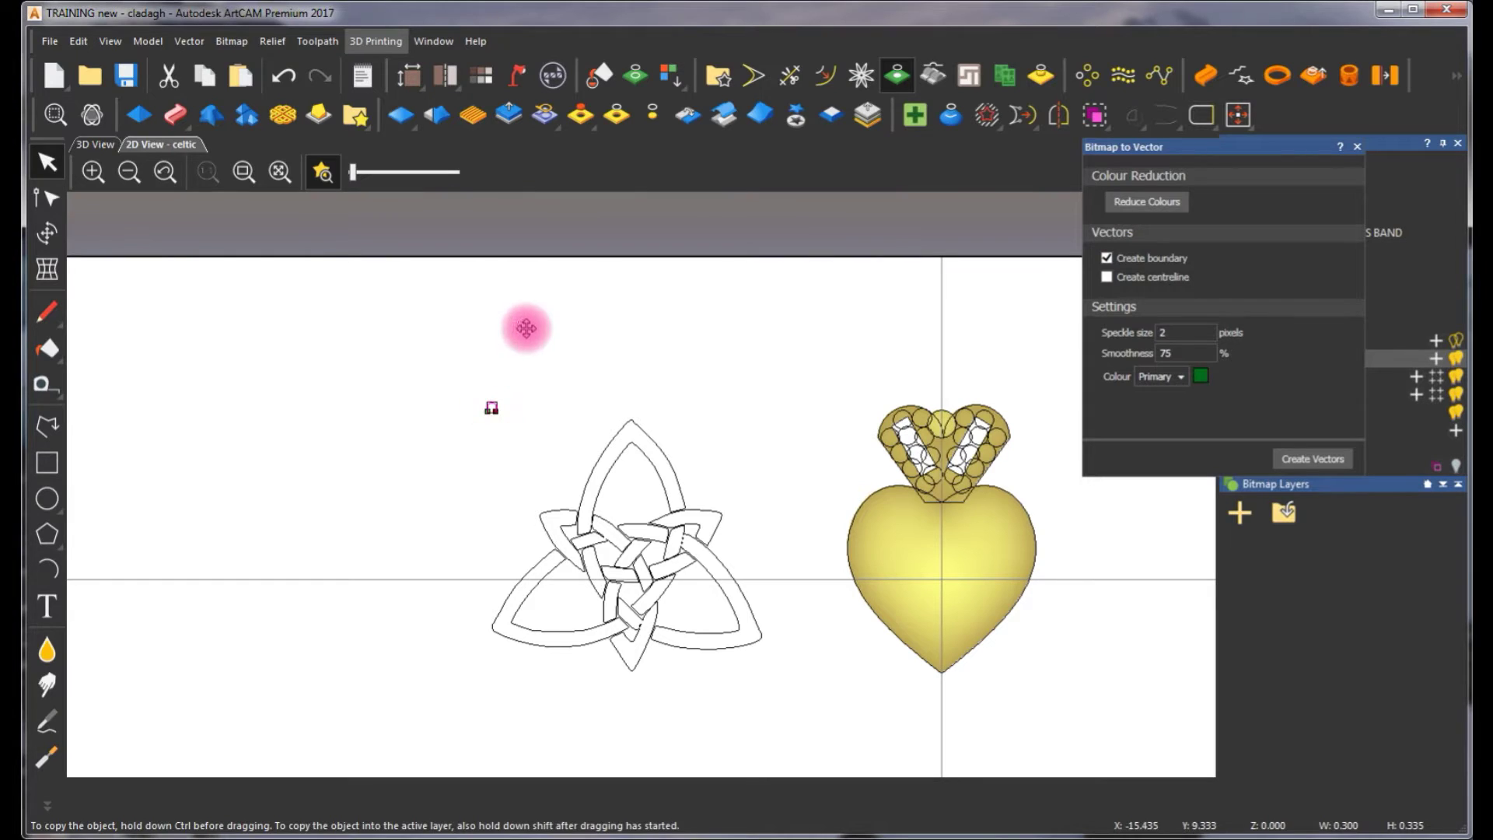
drag(427, 363, 796, 739)
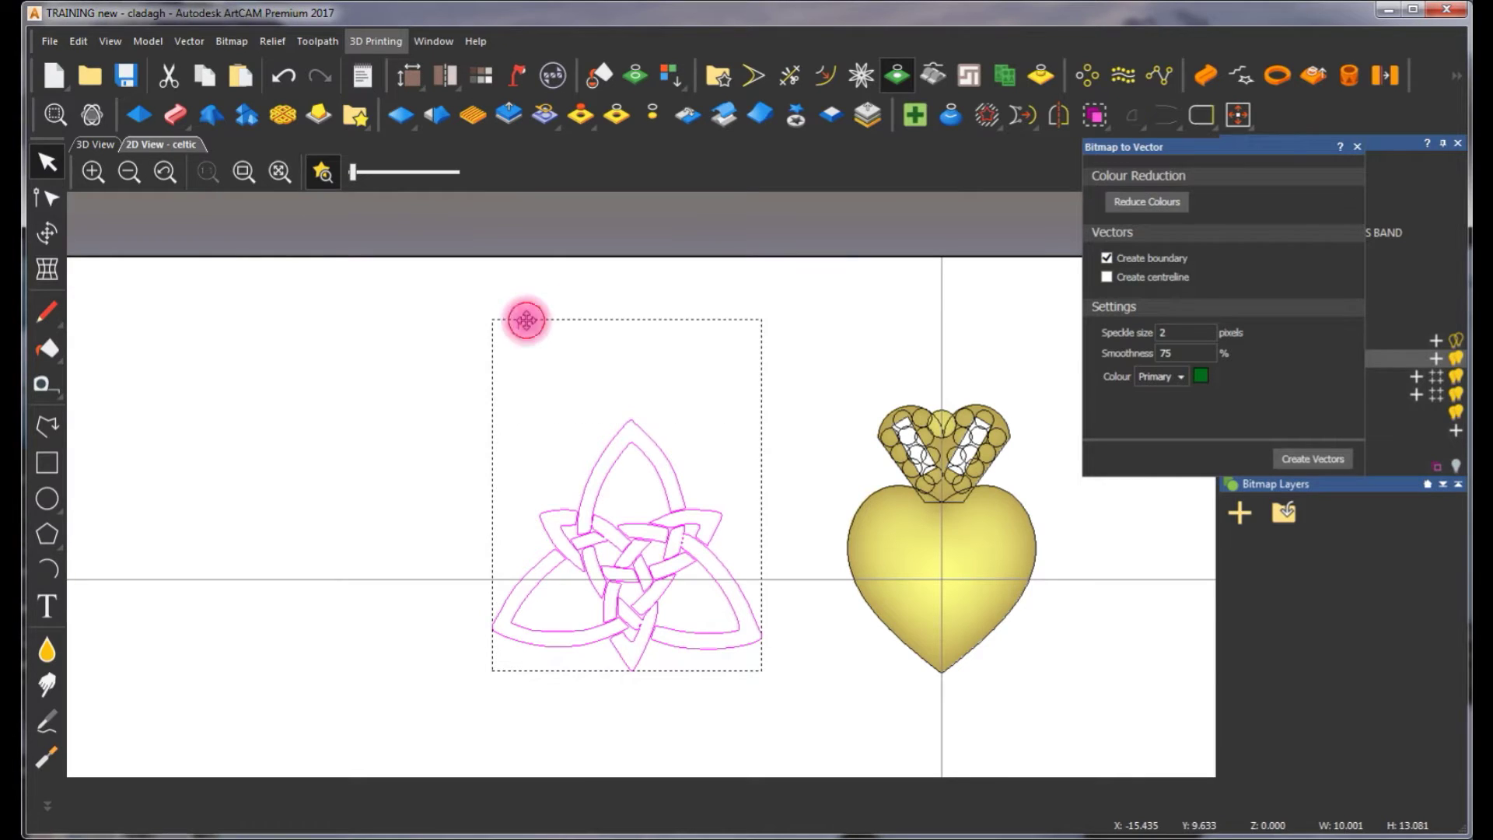
Create a woven relief from the selected knot vectors and arched profile with the Weave tool, using the Add combine mode
scroll(545, 350, up, 2)
scroll(533, 334, up, 4)
scroll(626, 531, down, 4)
scroll(625, 531, down, 4)
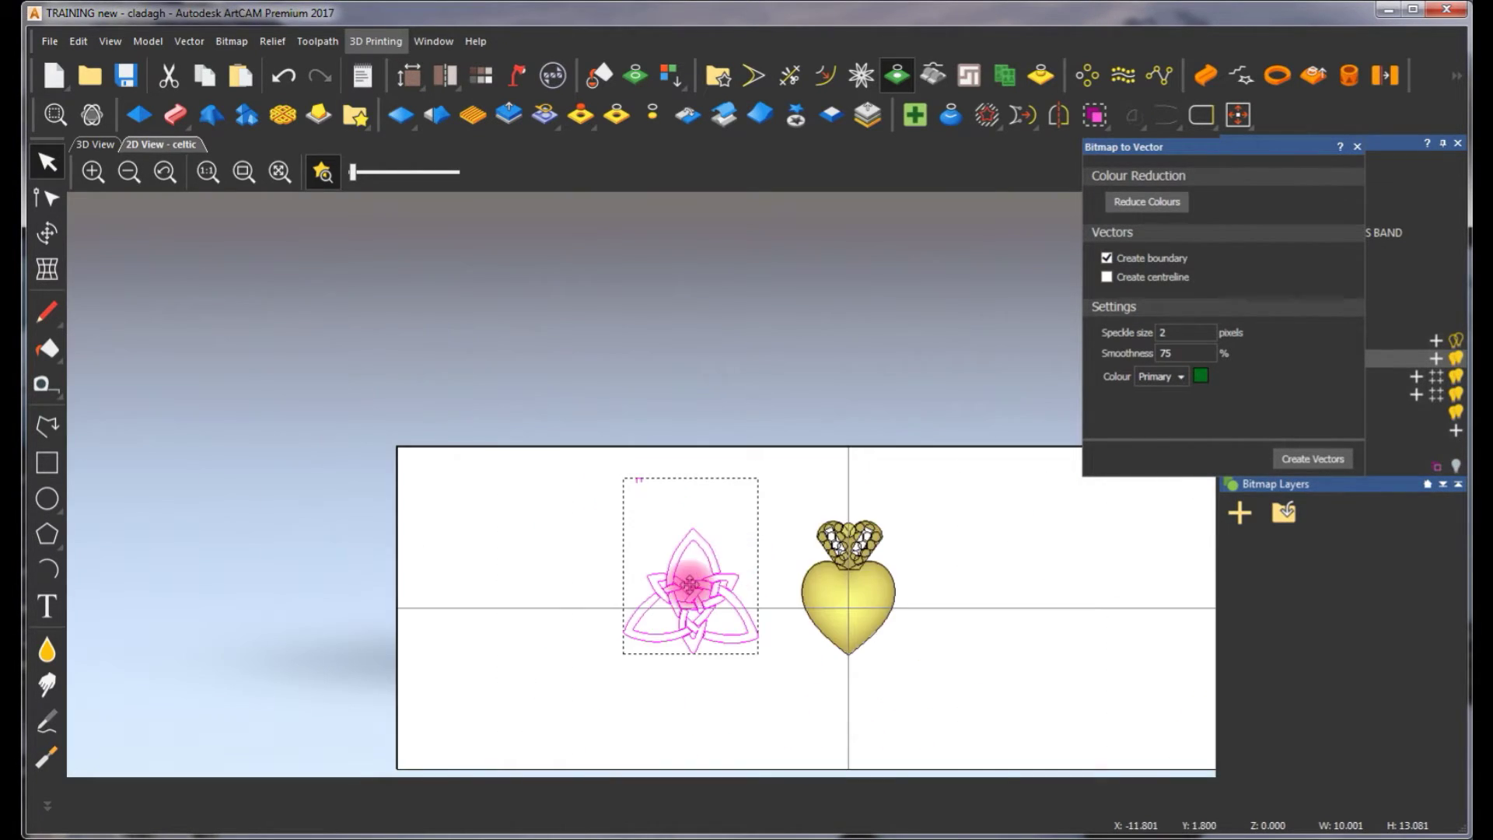
scroll(684, 548, up, 2)
click(290, 124)
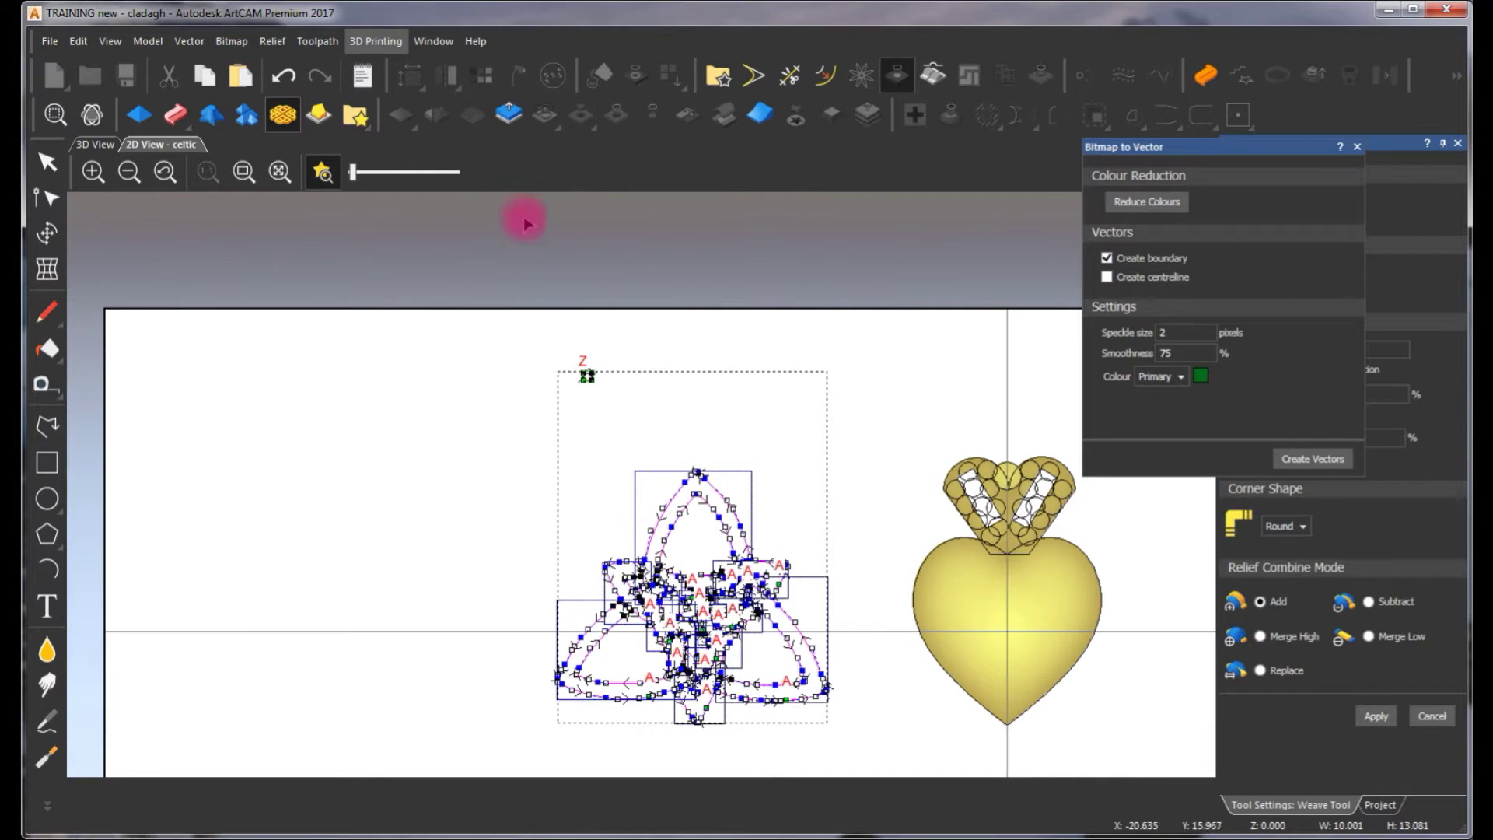
click(1359, 147)
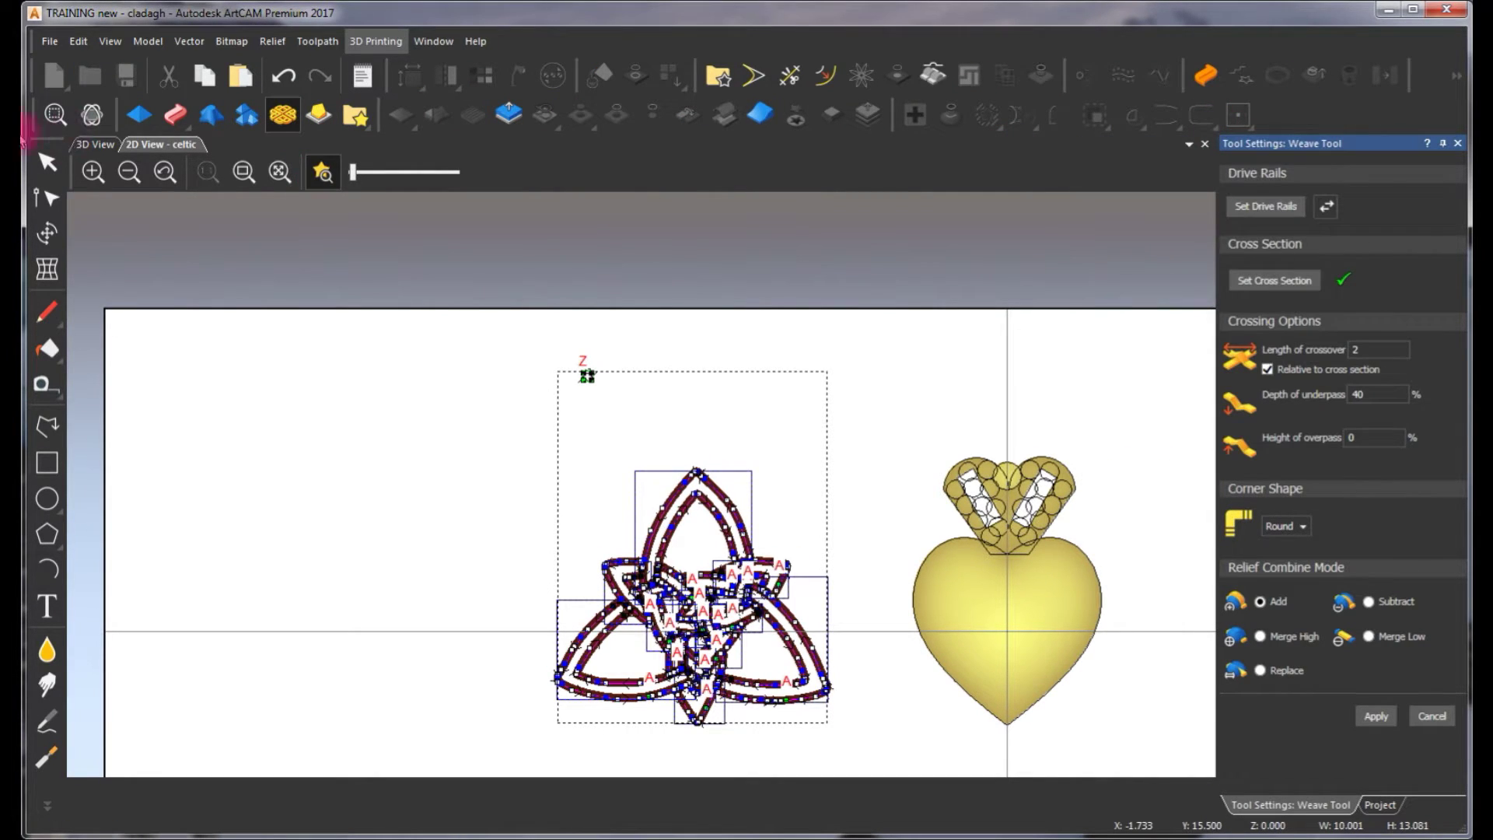
click(95, 144)
drag(410, 479, 850, 459)
scroll(457, 523, up, 3)
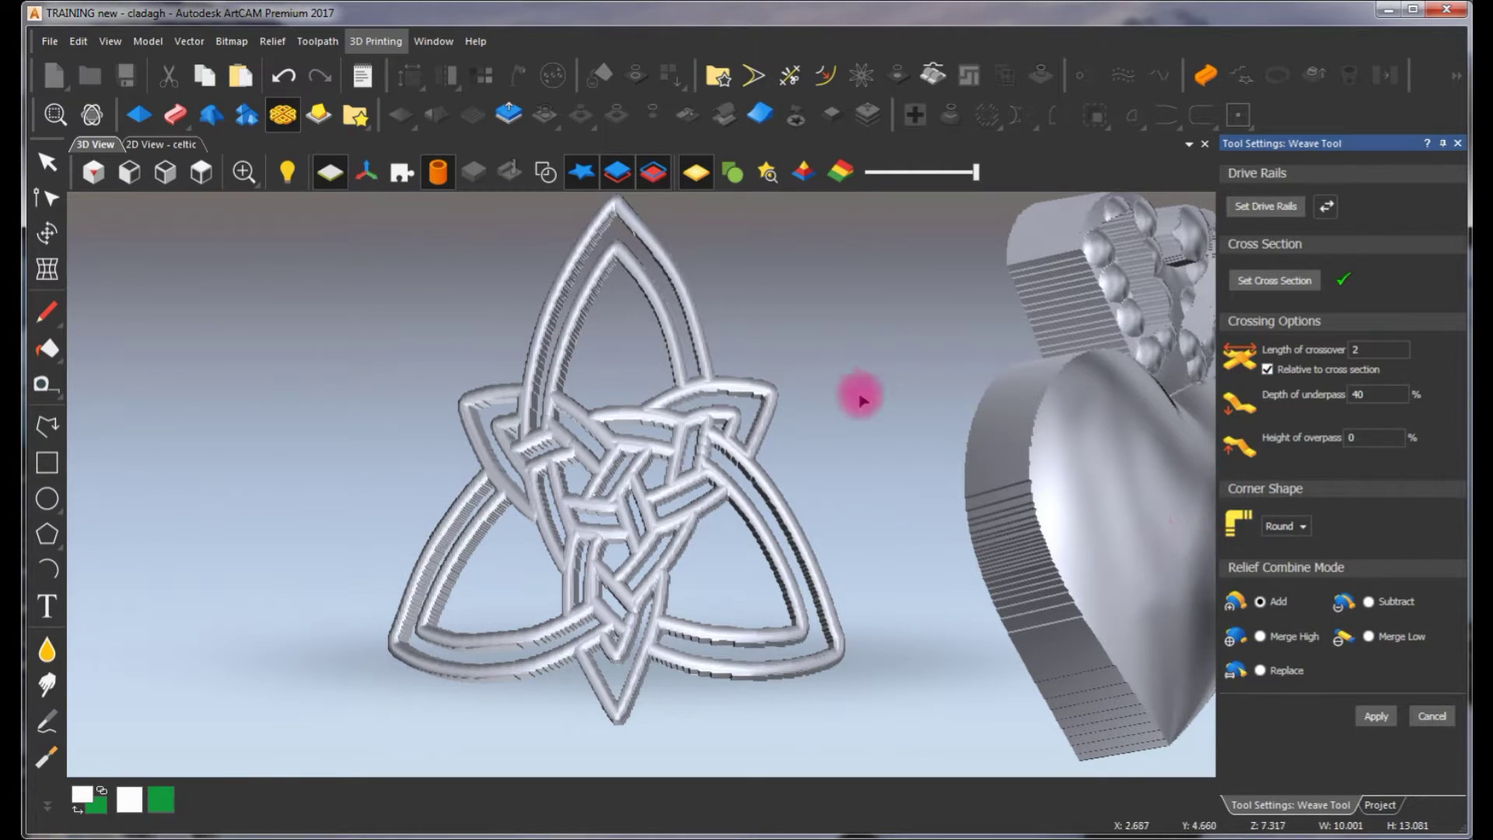
Show the vectors in the 3D view, examine the knot relief against its source vectors and profile, and close the Weave tool
scroll(567, 399, down, 4)
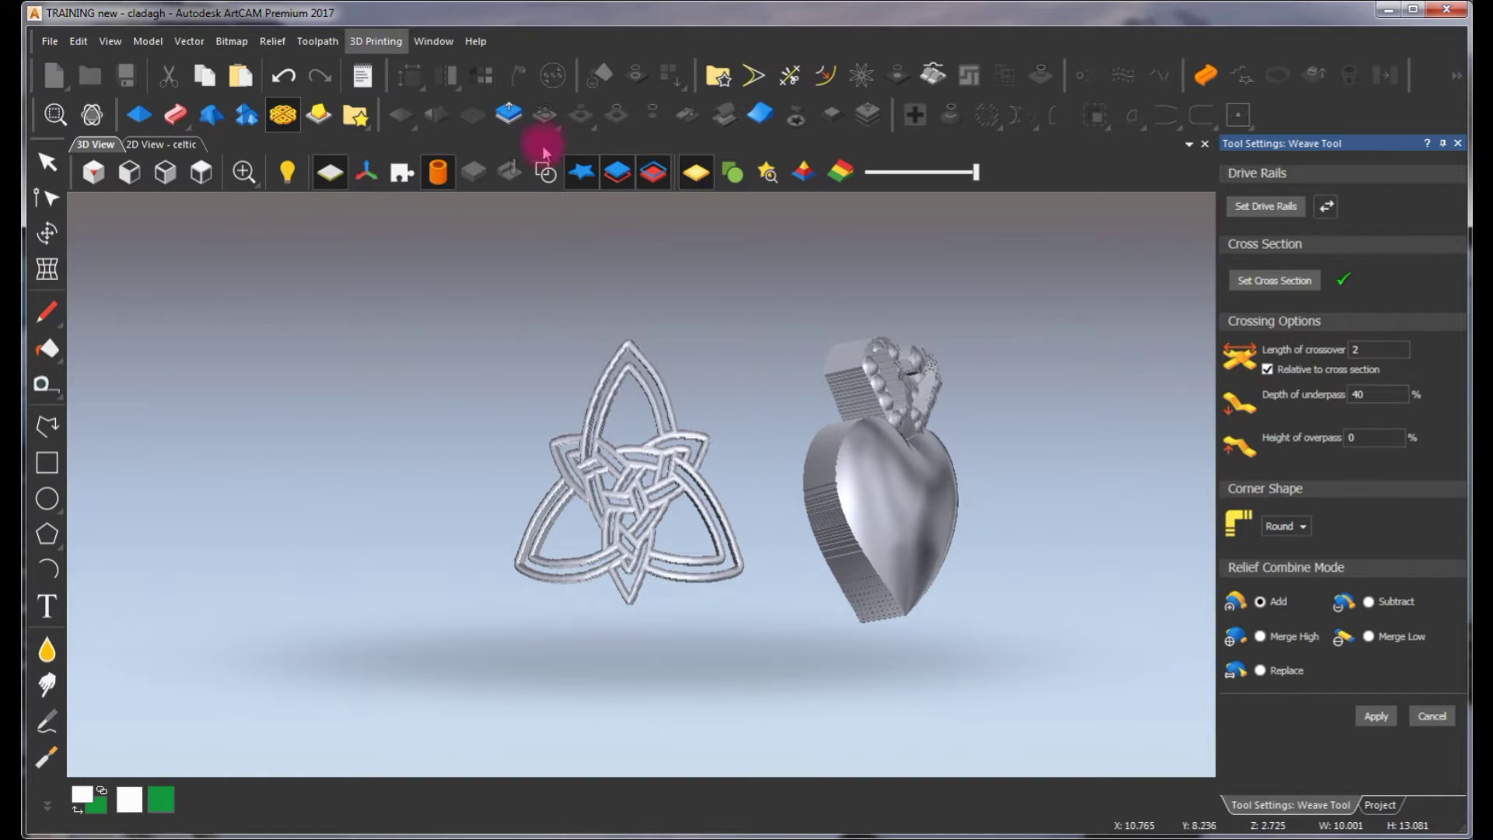
click(546, 172)
scroll(657, 502, up, 2)
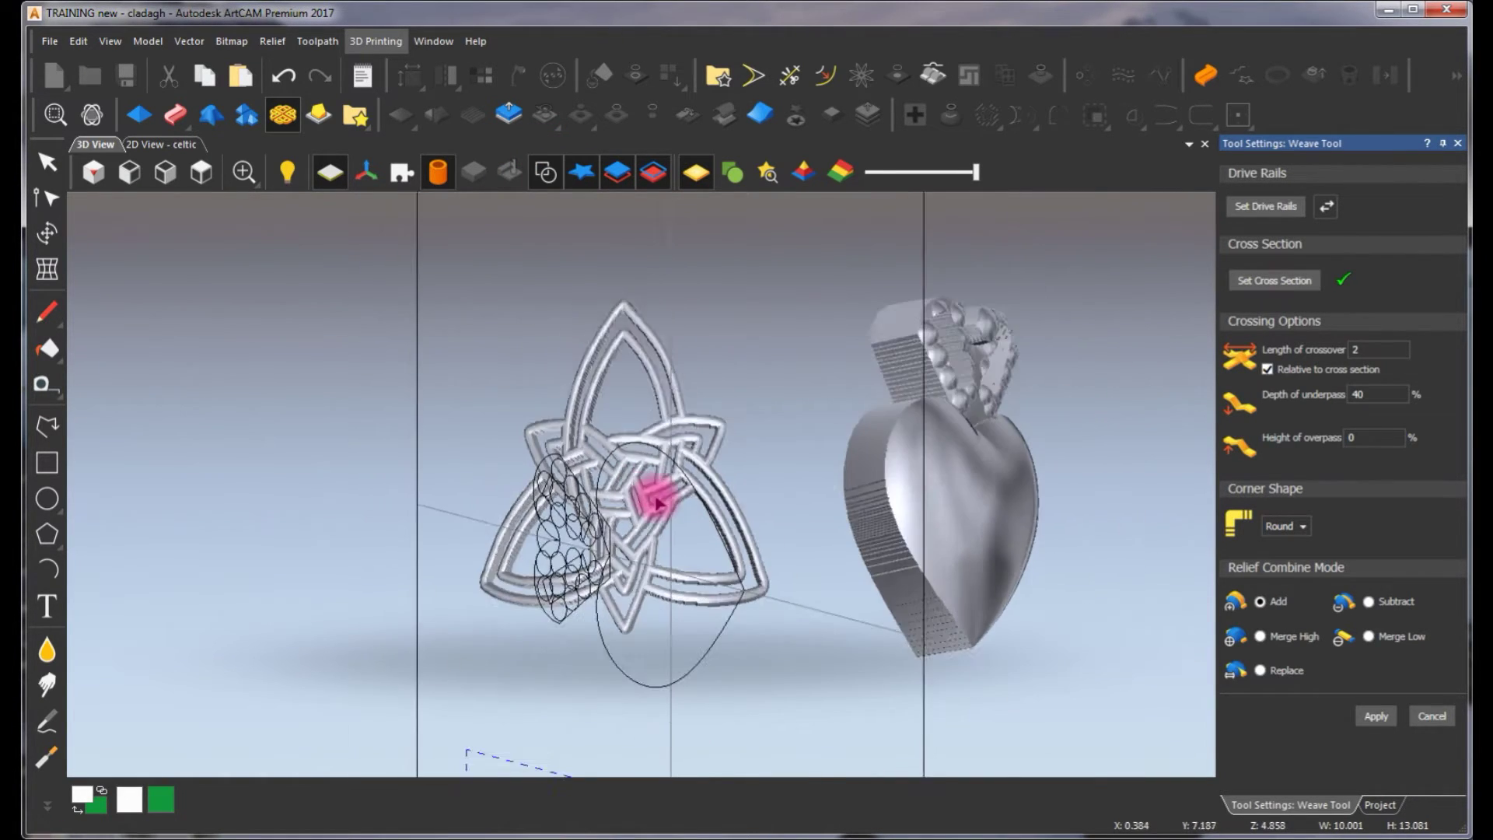
scroll(657, 502, down, 2)
mouse_move(663, 655)
mouse_down()
mouse_move(609, 516)
mouse_move(543, 516)
mouse_move(543, 427)
mouse_move(442, 620)
mouse_up()
scroll(429, 576, up, 5)
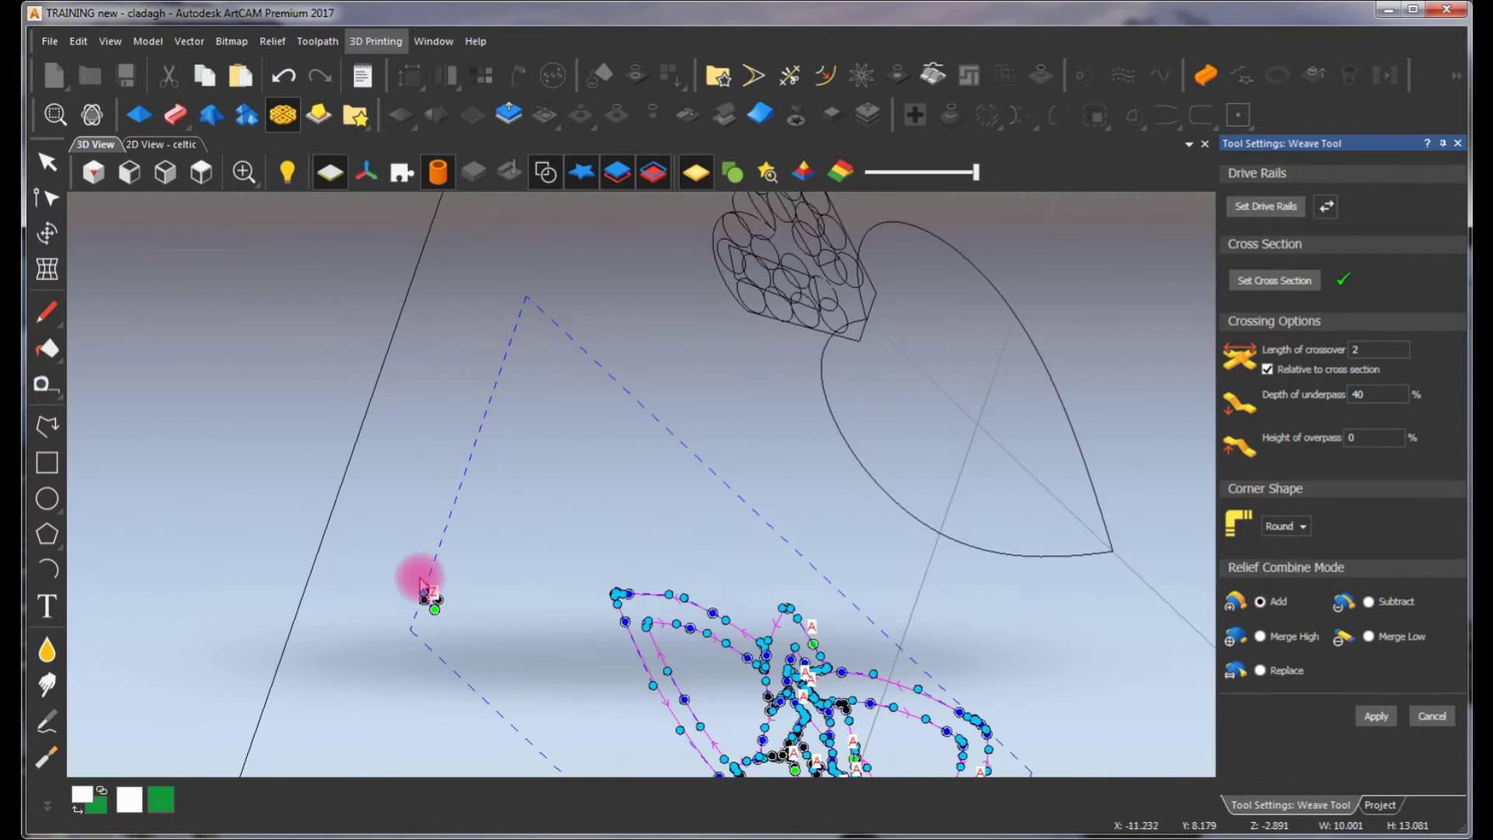
scroll(702, 434, down, 3)
scroll(724, 414, down, 3)
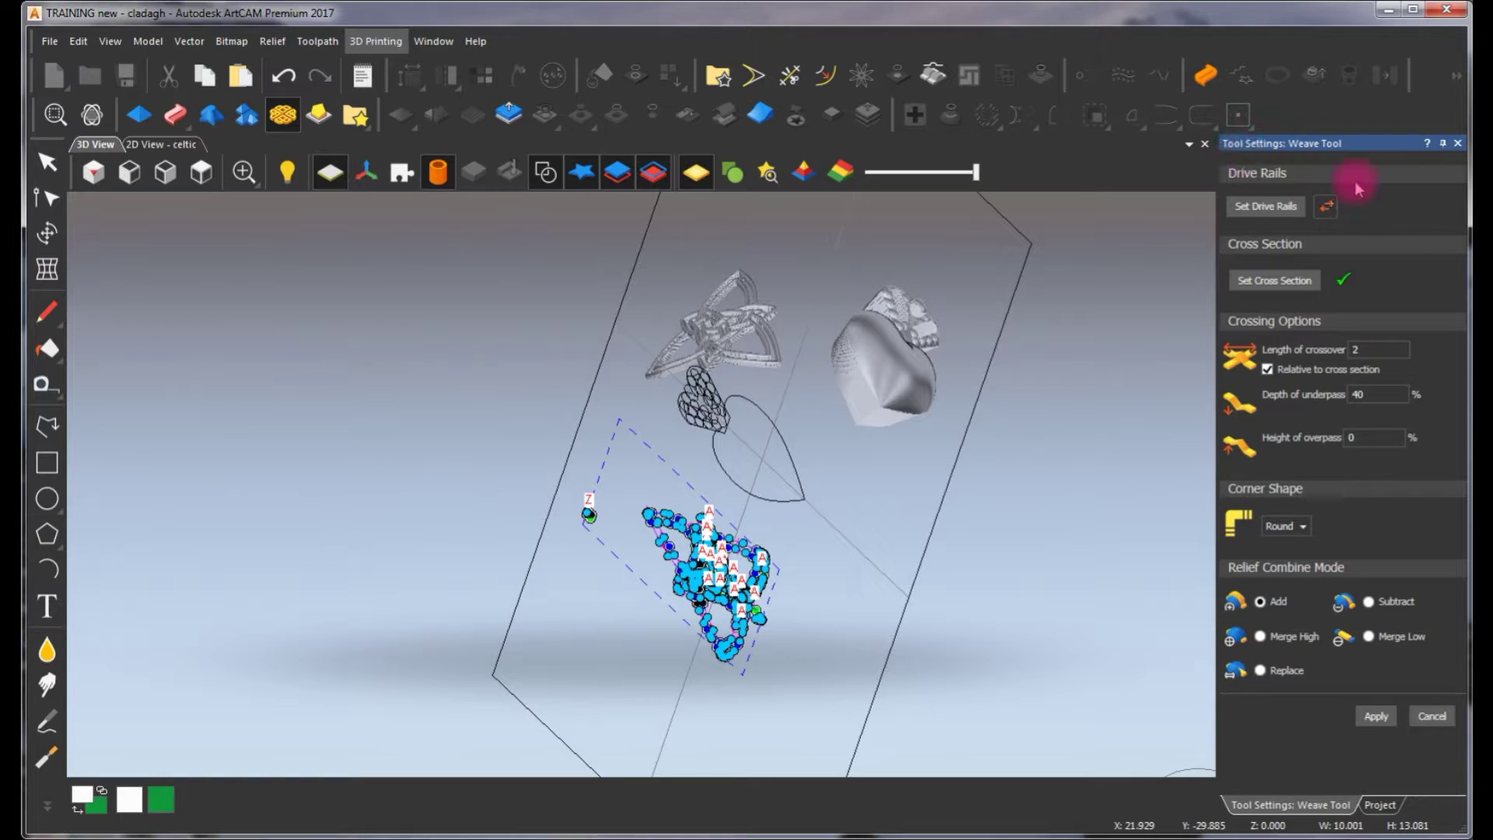
click(1431, 716)
Deselect the vectors in the 2D view and reset the relief, clearing the heart, crown and knot
drag(850, 366, 782, 364)
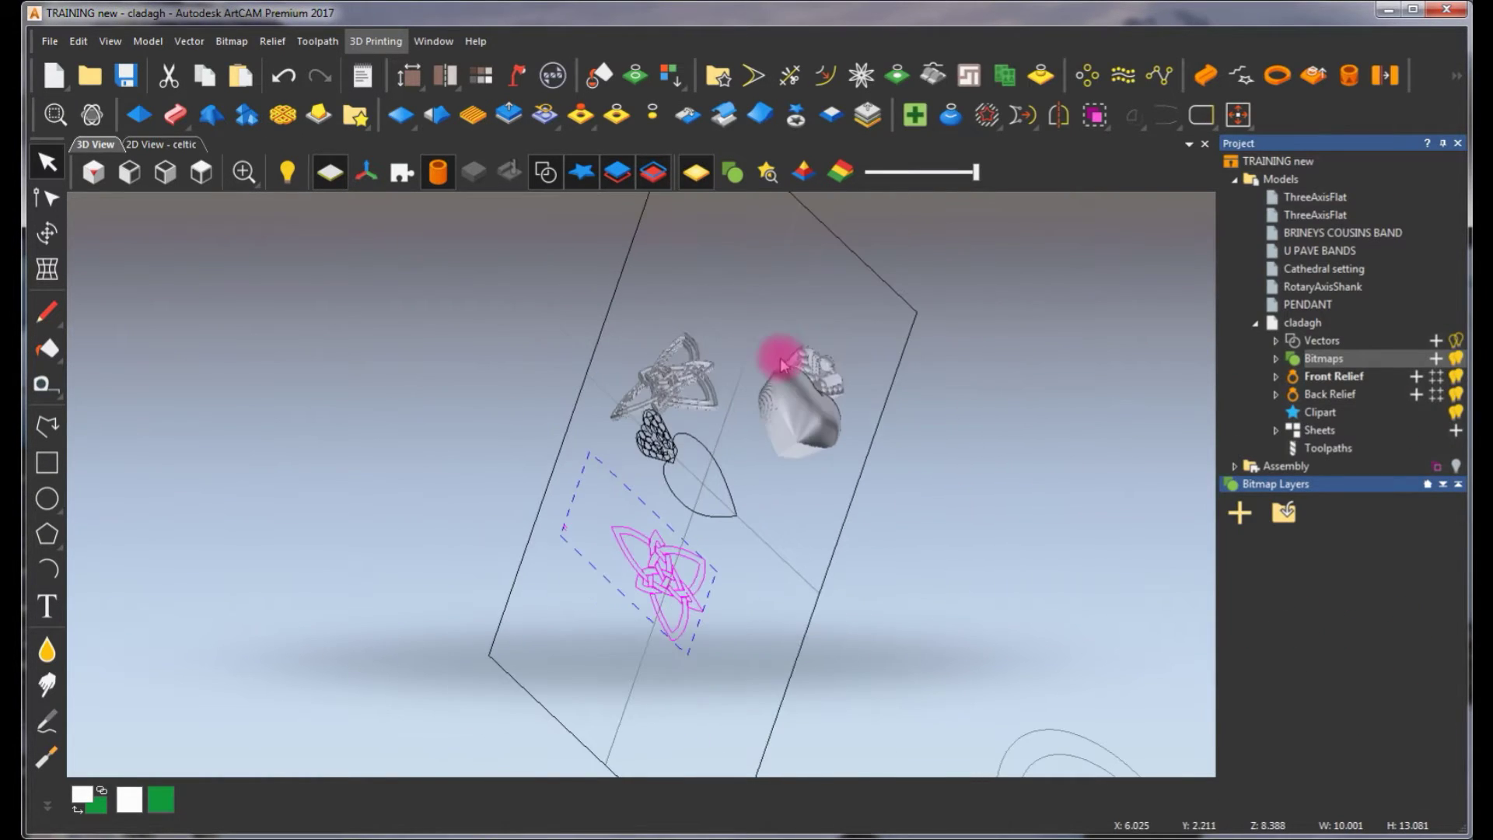
click(161, 144)
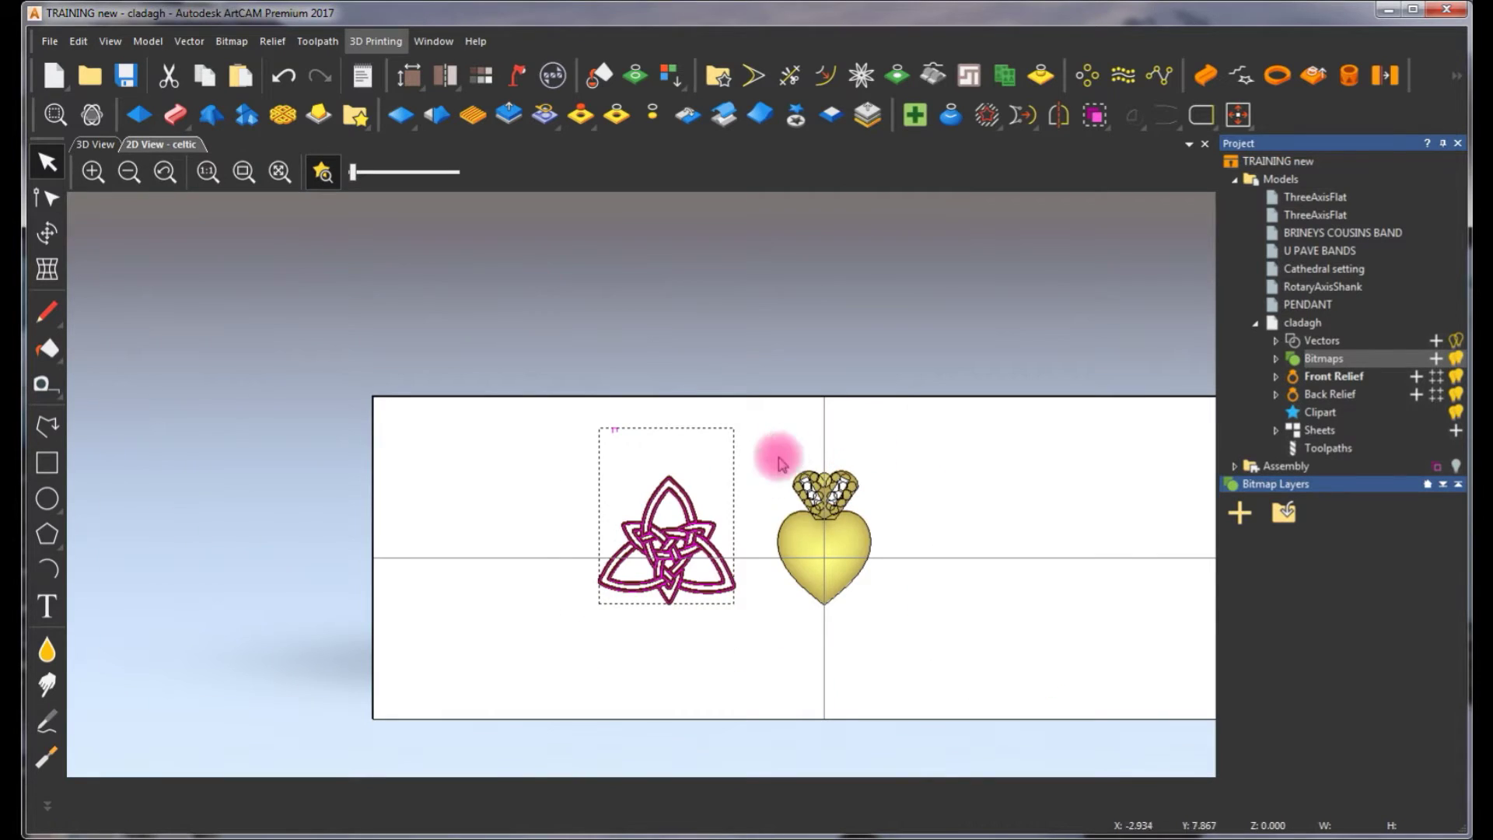
scroll(646, 583, up, 4)
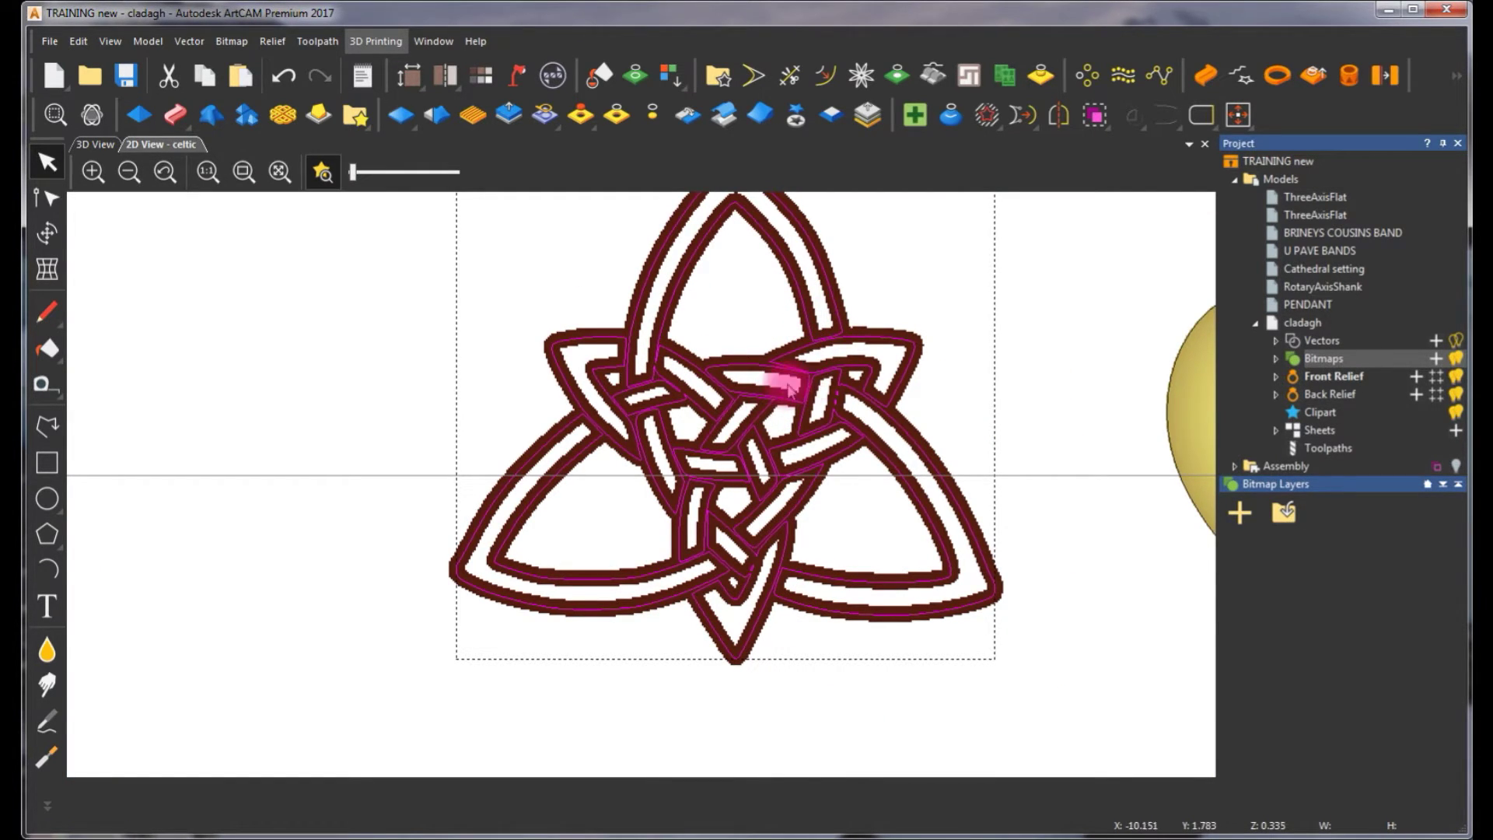
scroll(784, 373, down, 4)
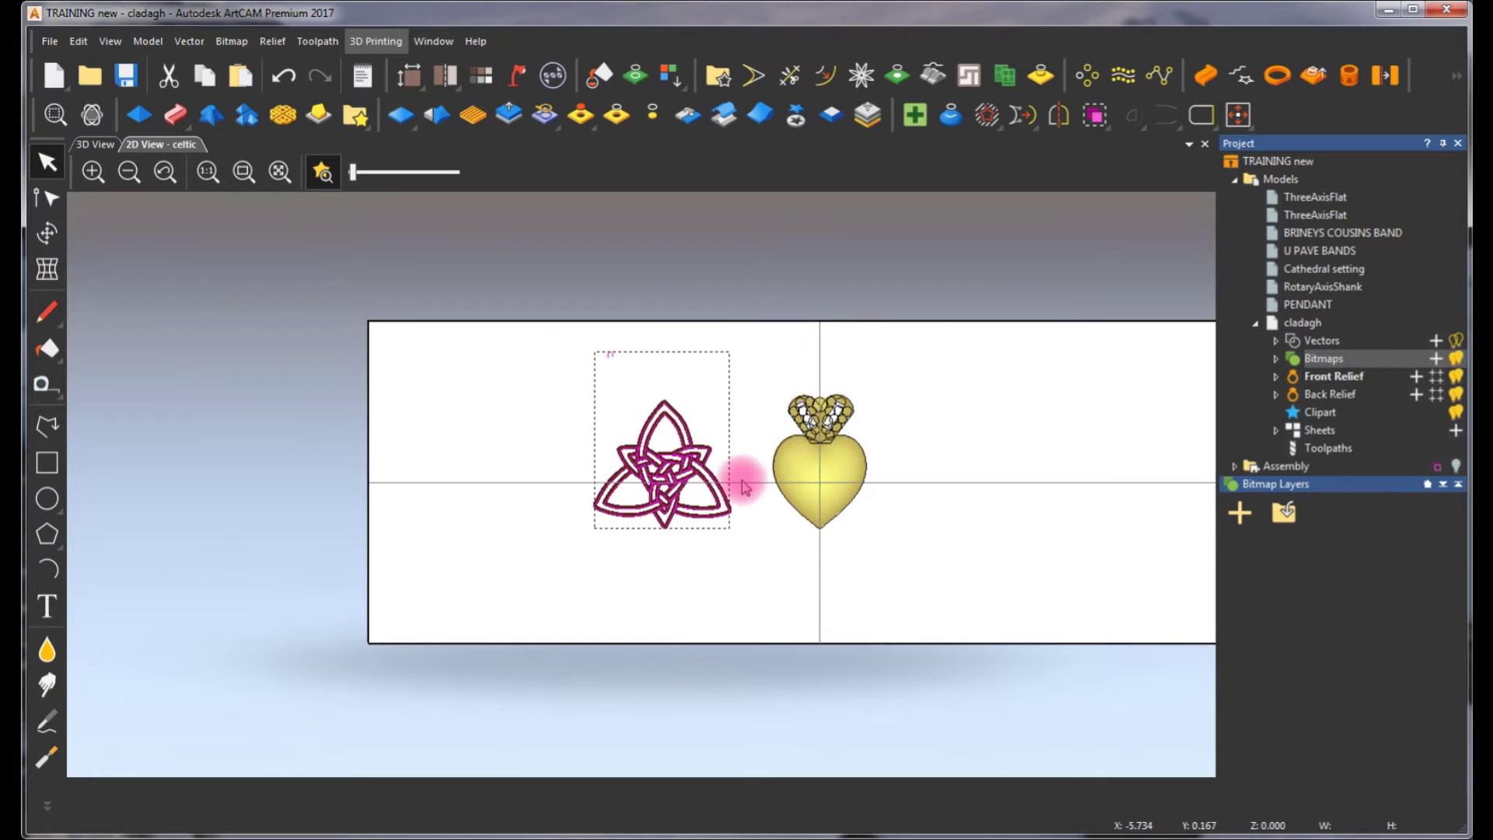
click(760, 346)
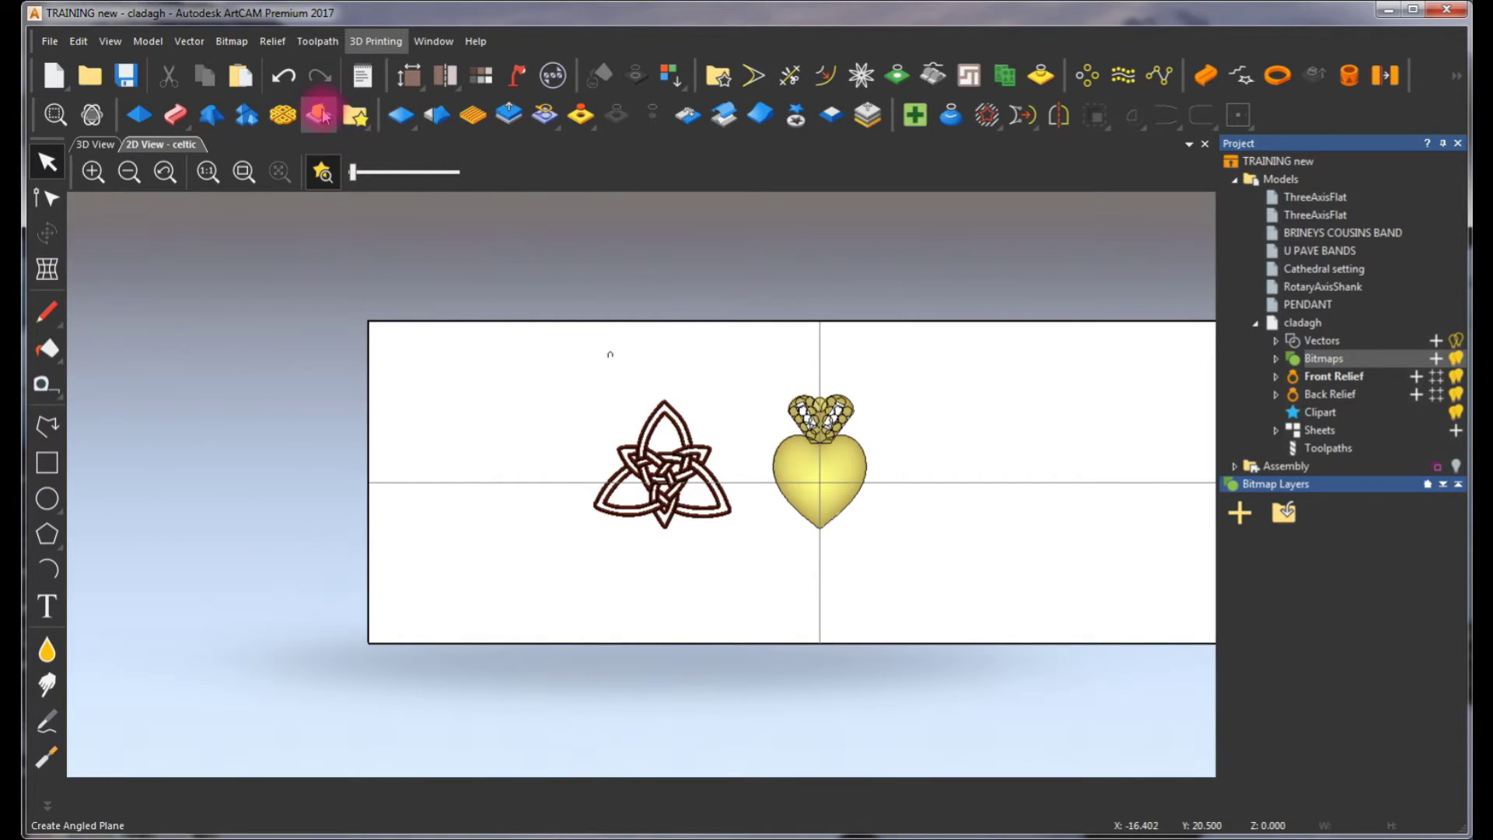
click(403, 117)
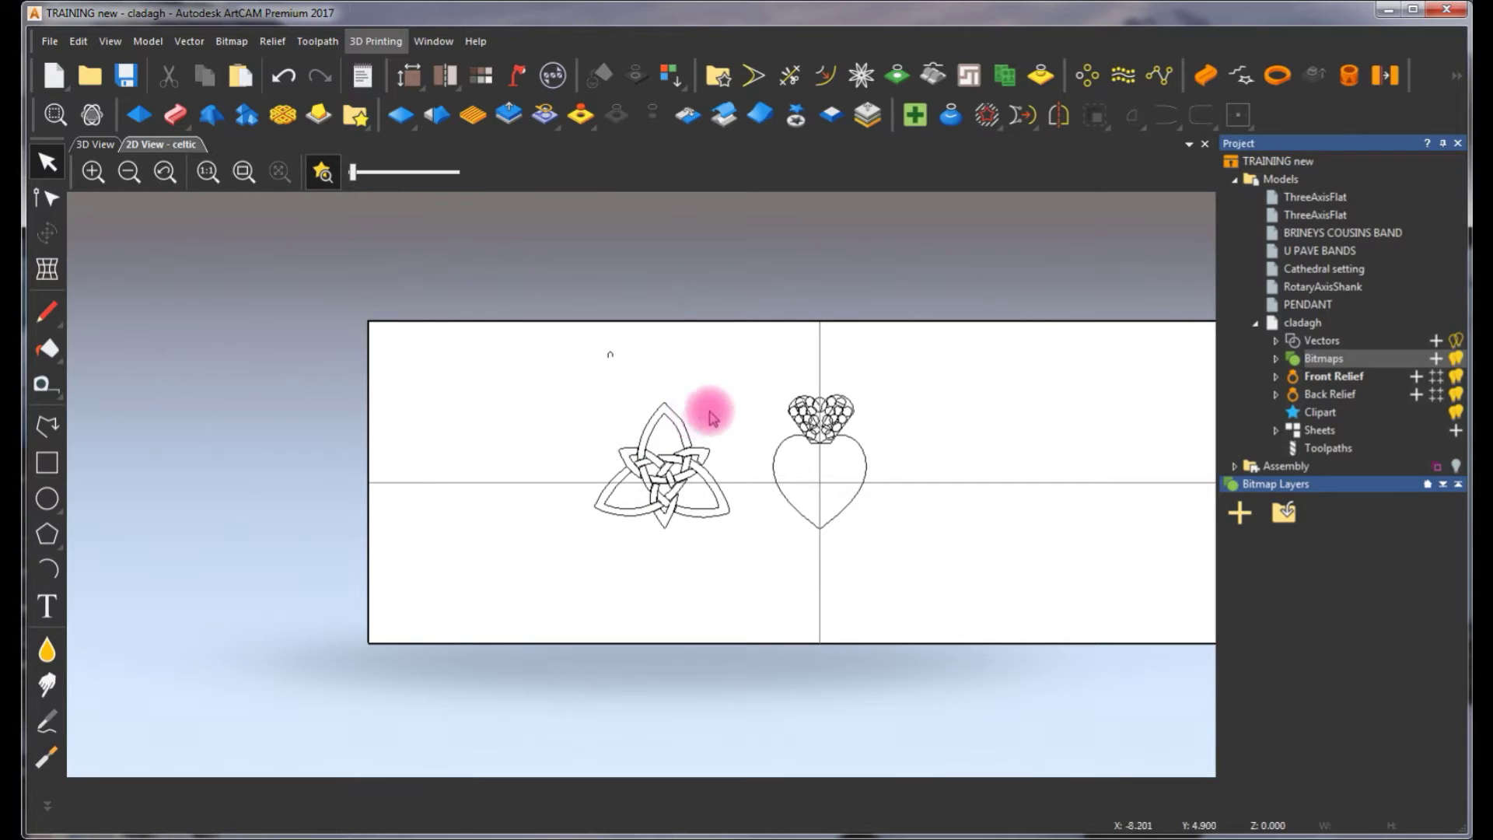
Select the knot vectors and the small arched profile and weave them into a knot-only relief using the Add combine mode
drag(565, 387, 766, 579)
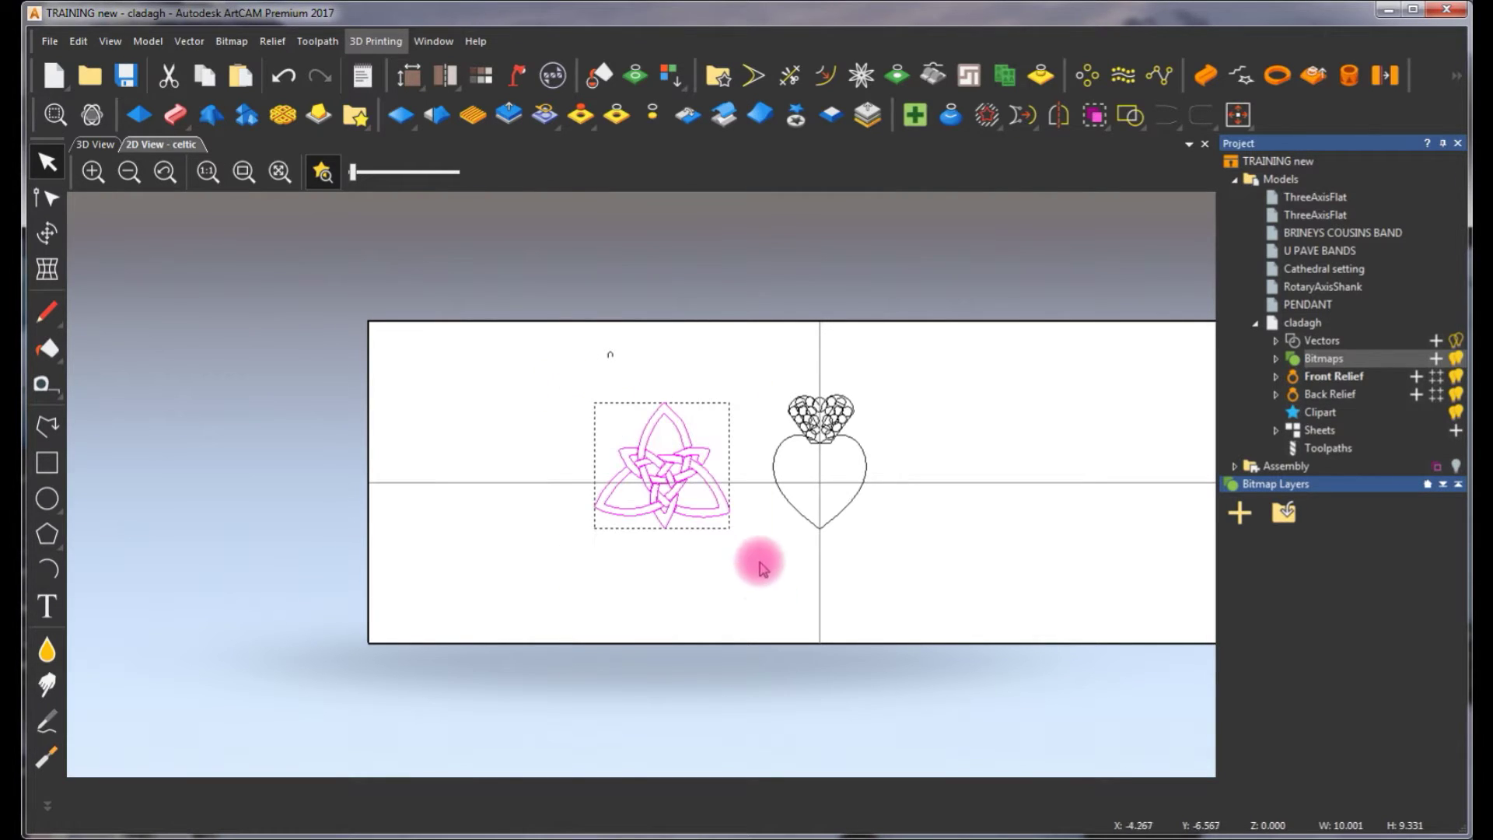
shift+click(609, 353)
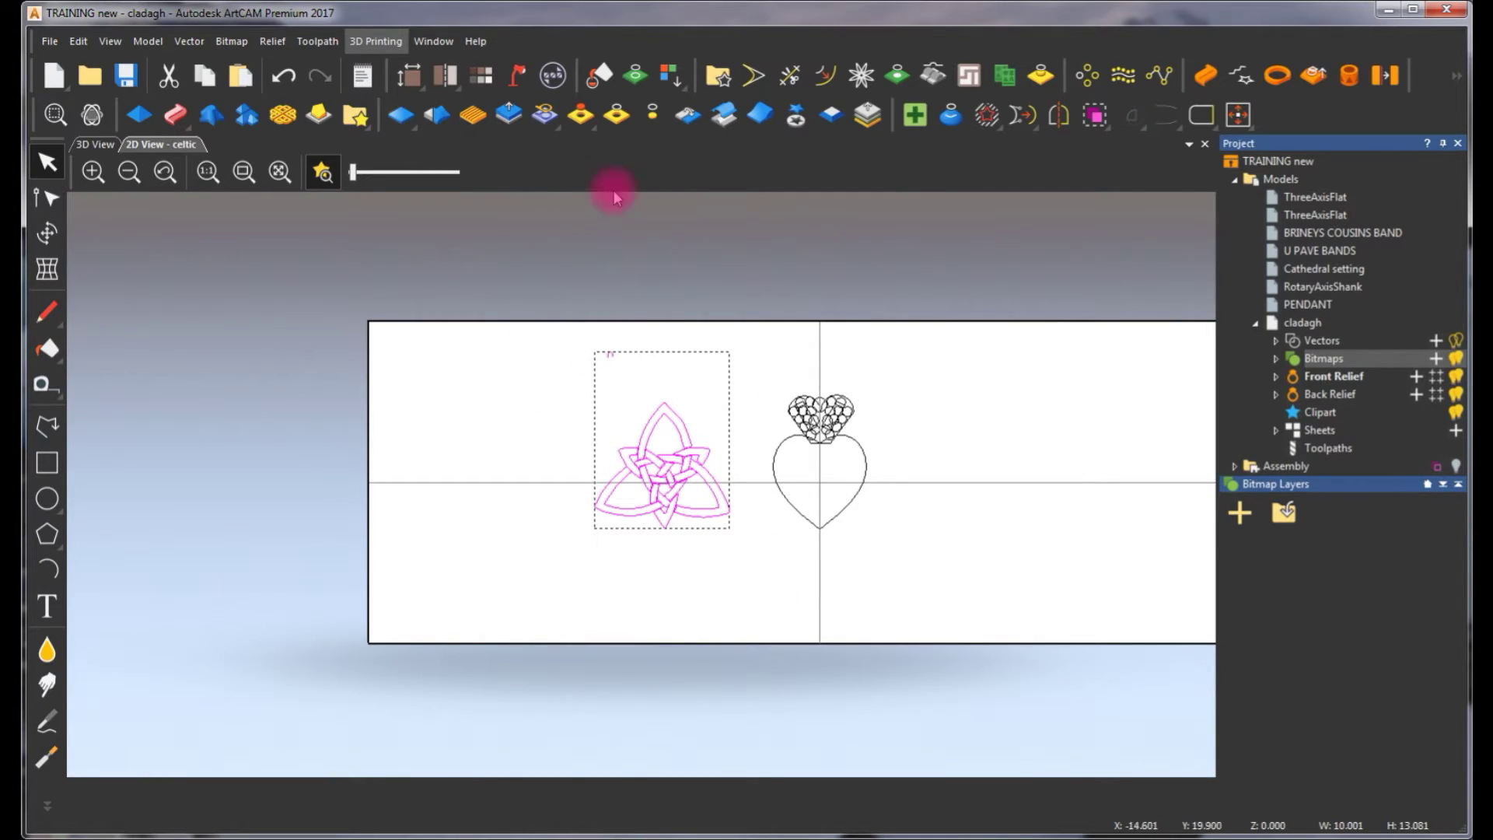
click(282, 115)
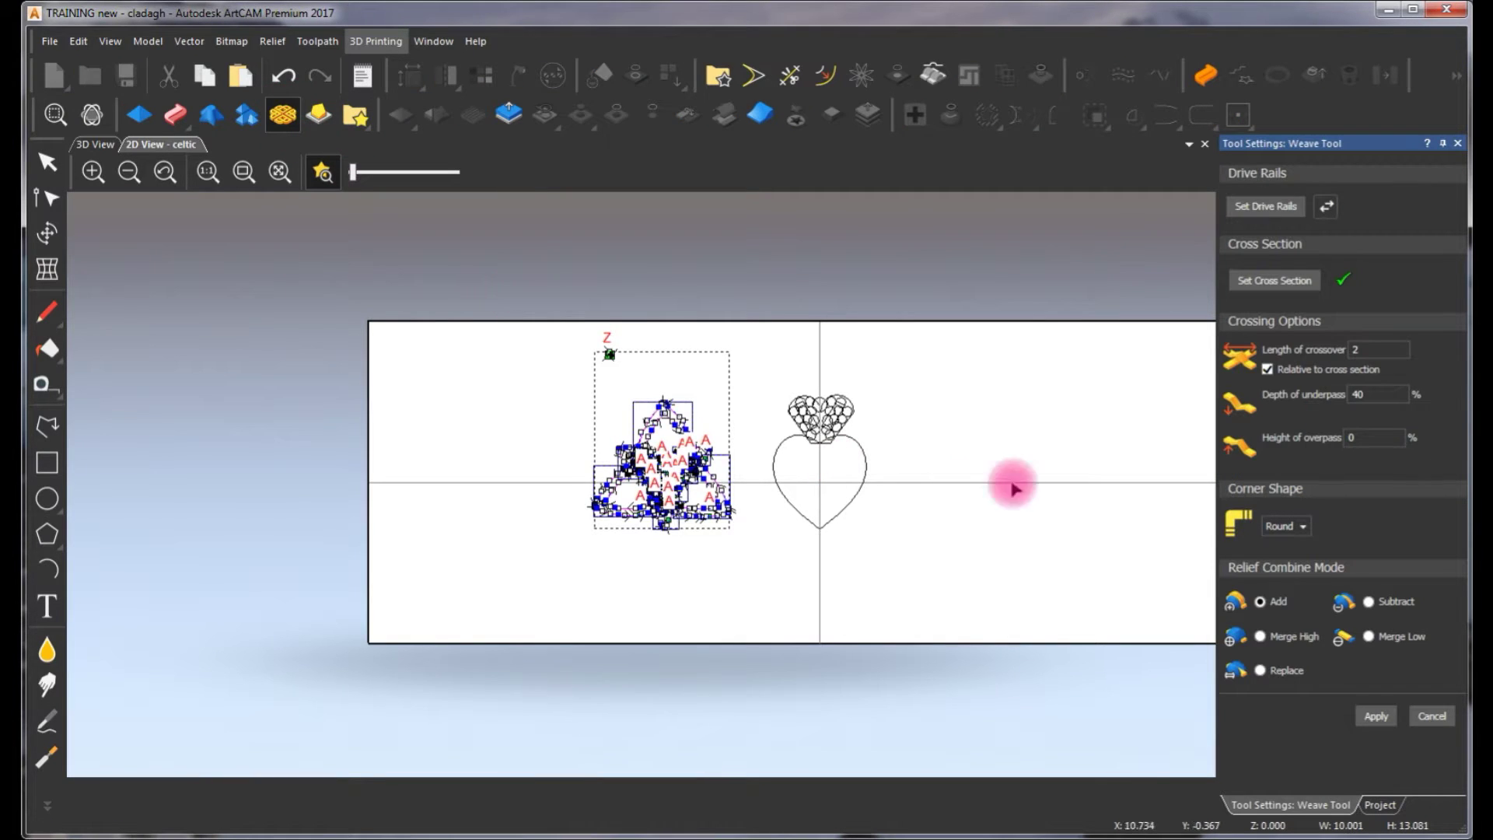
click(96, 145)
drag(741, 392, 760, 487)
click(1376, 716)
drag(777, 367, 654, 470)
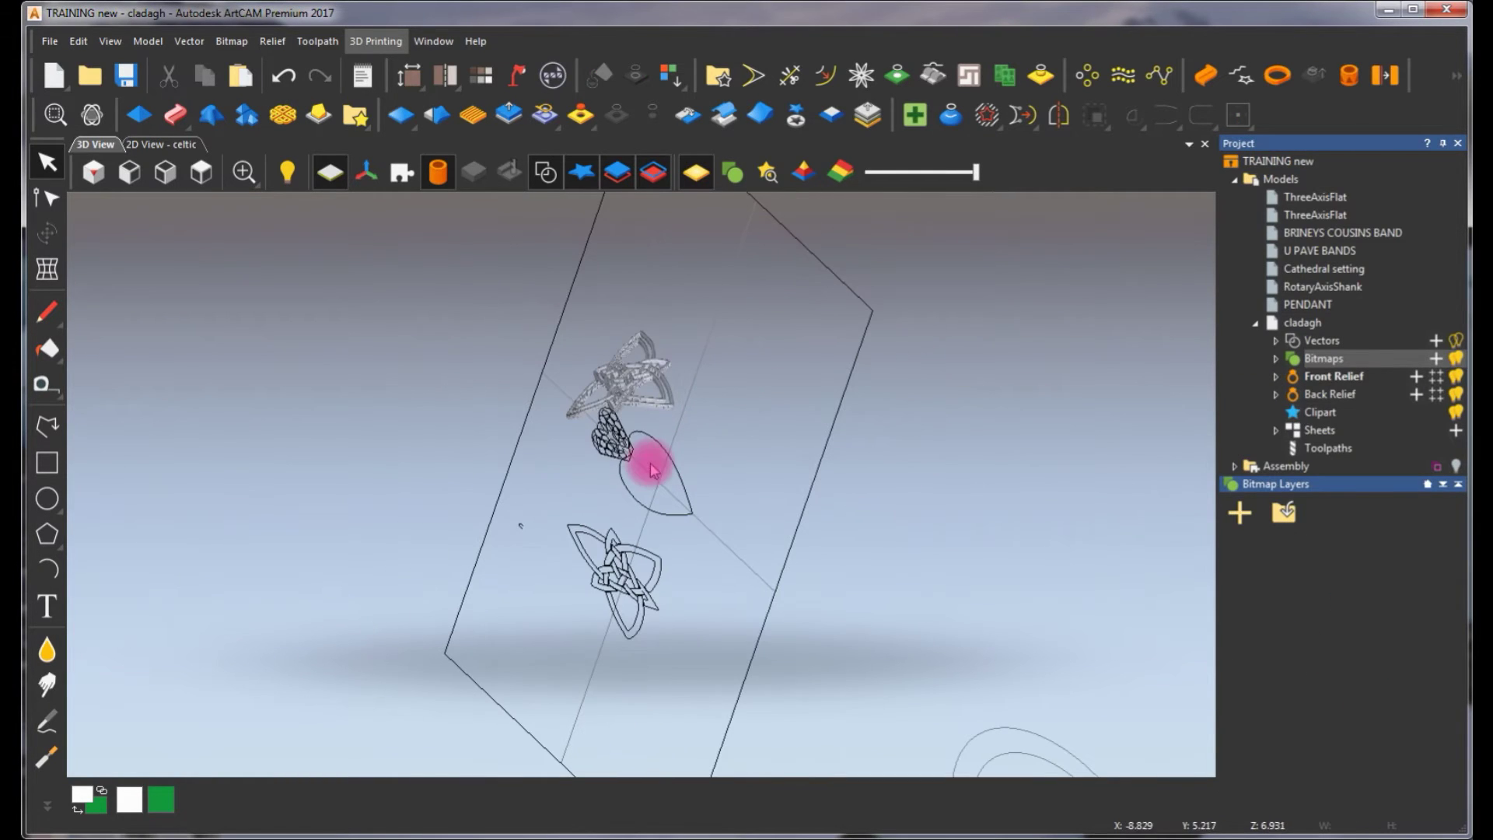
Hide the vectors in the 3D view and examine the knot relief up close
click(547, 172)
drag(604, 236, 839, 483)
scroll(639, 380, up, 3)
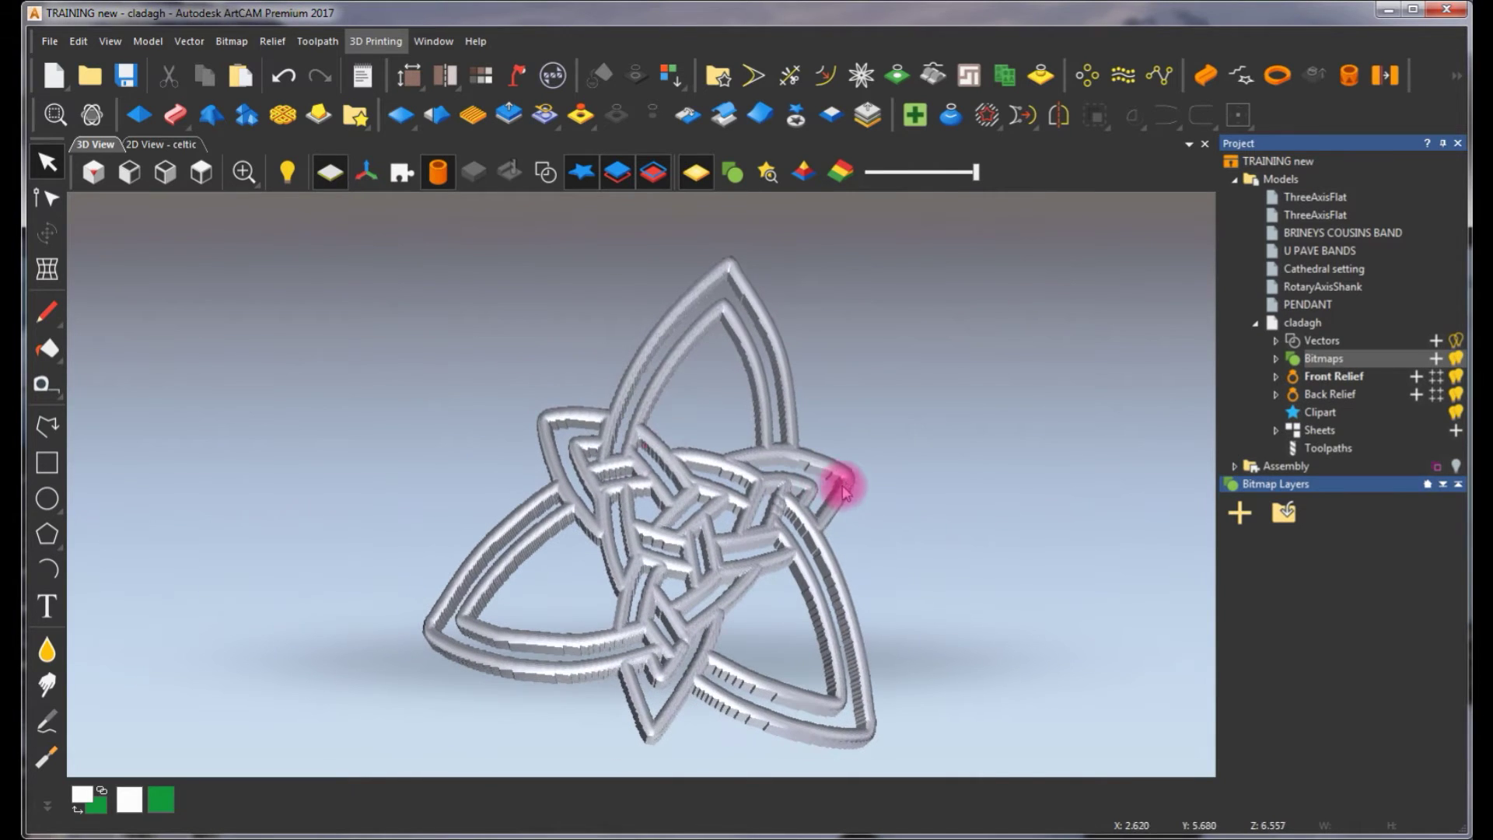
Add the Front Relief with the knot as a new item in the Weaves relief clipart library
click(1337, 377)
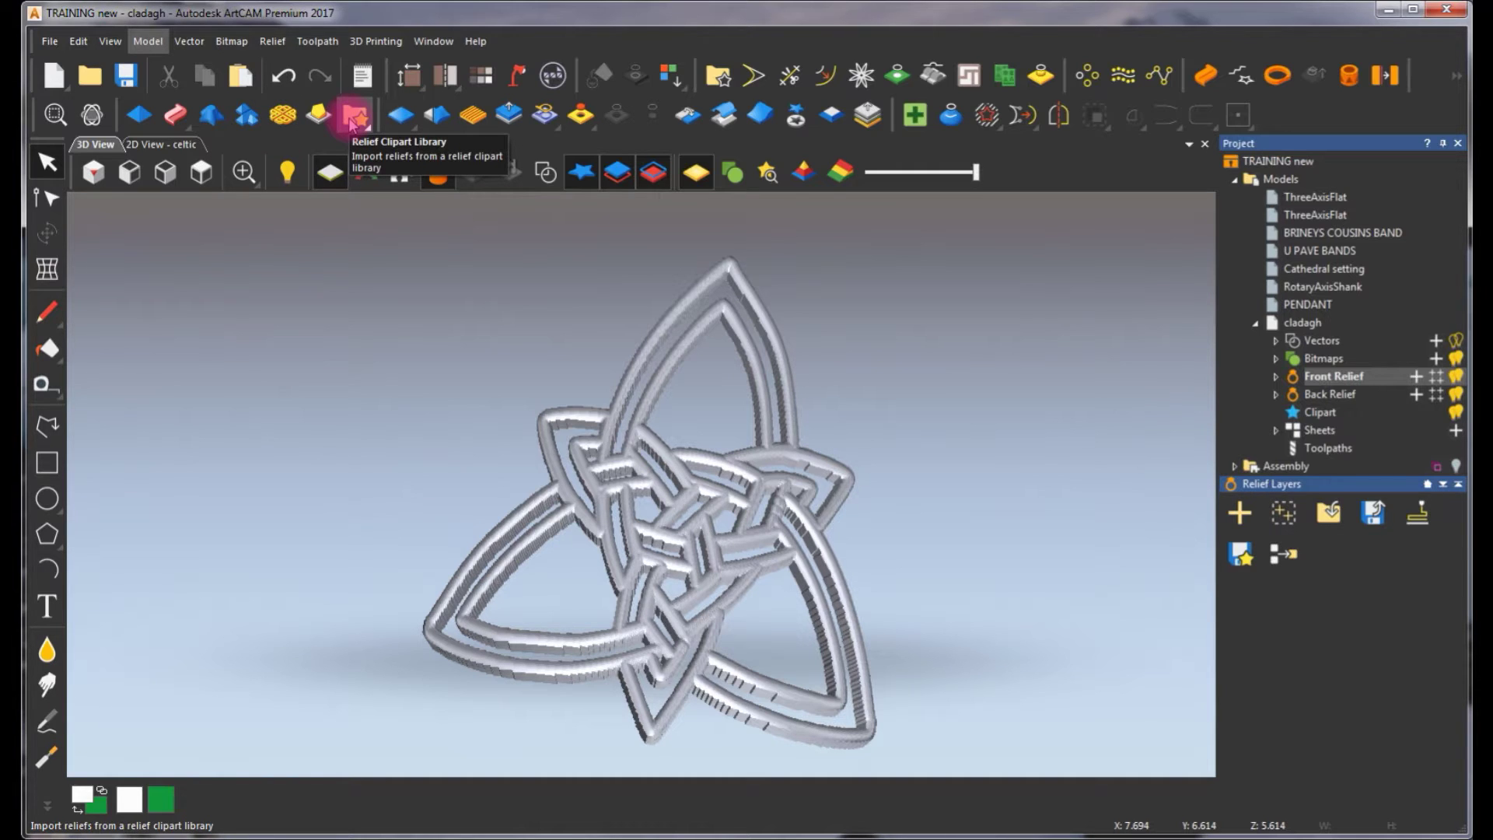
click(354, 118)
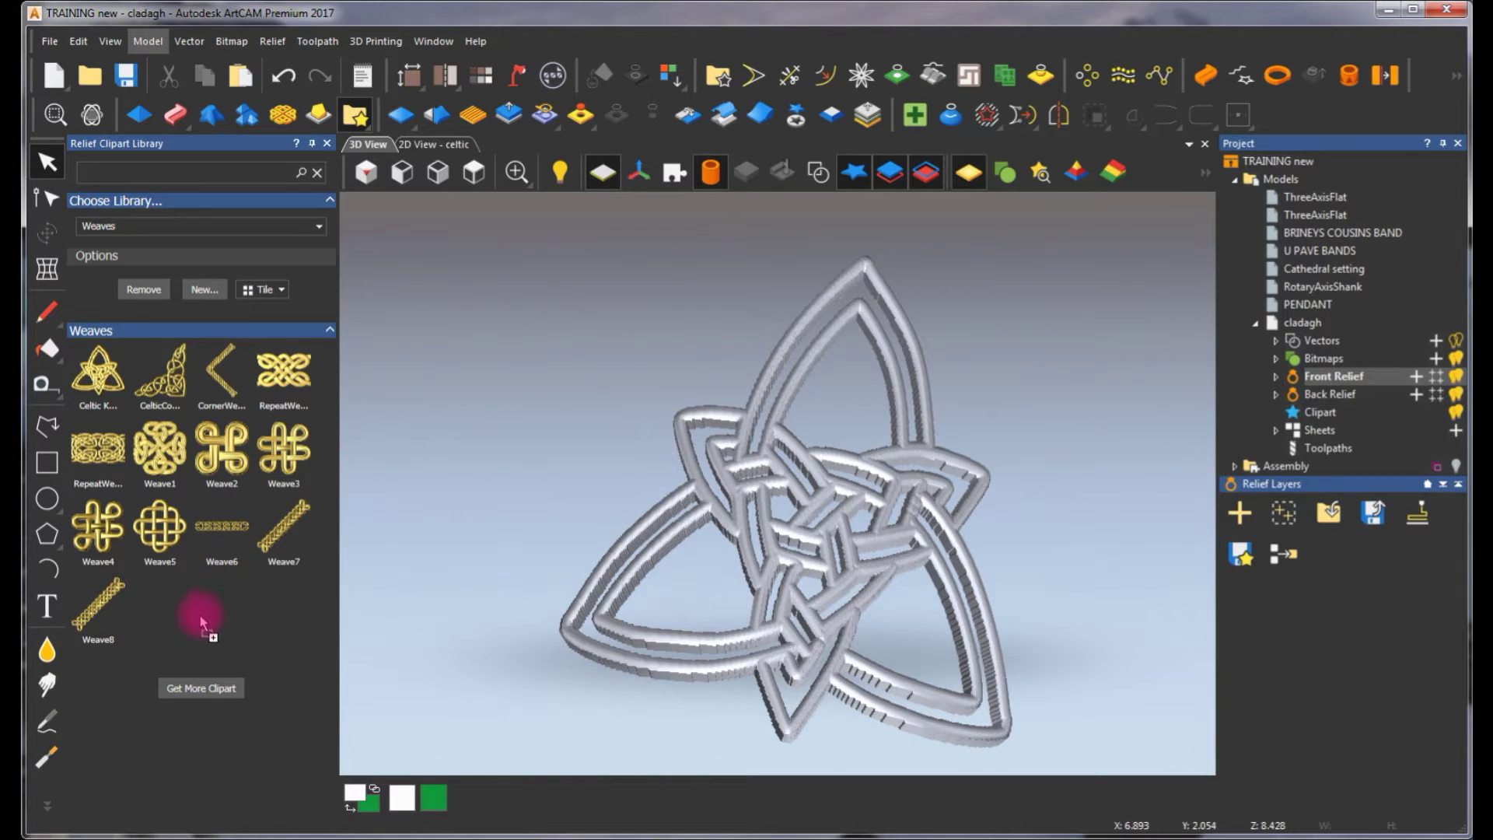
drag(153, 622, 155, 614)
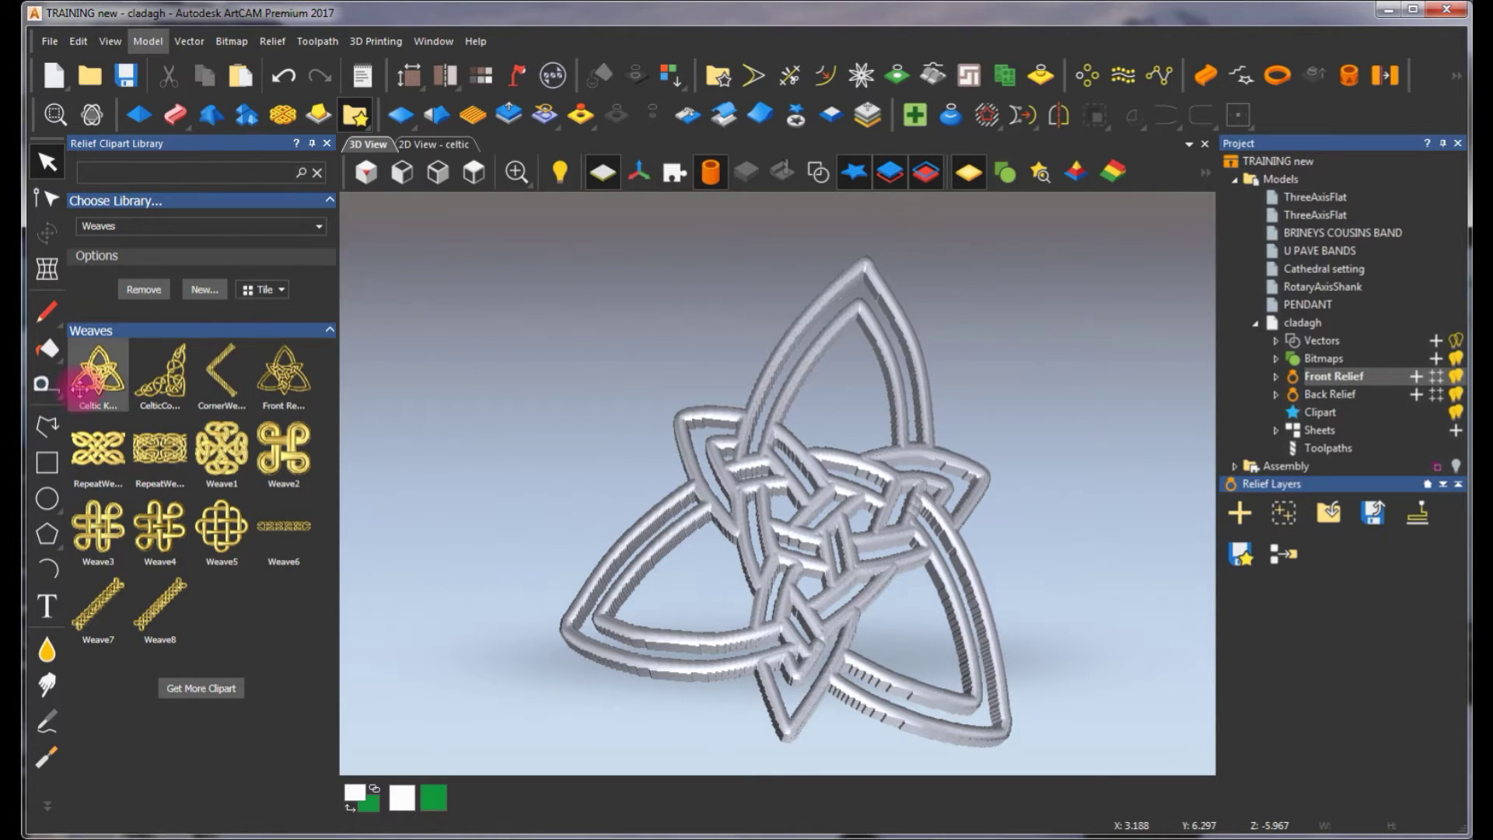
Rename the newly added knot clipart as "celtic knot new"
right_click(292, 384)
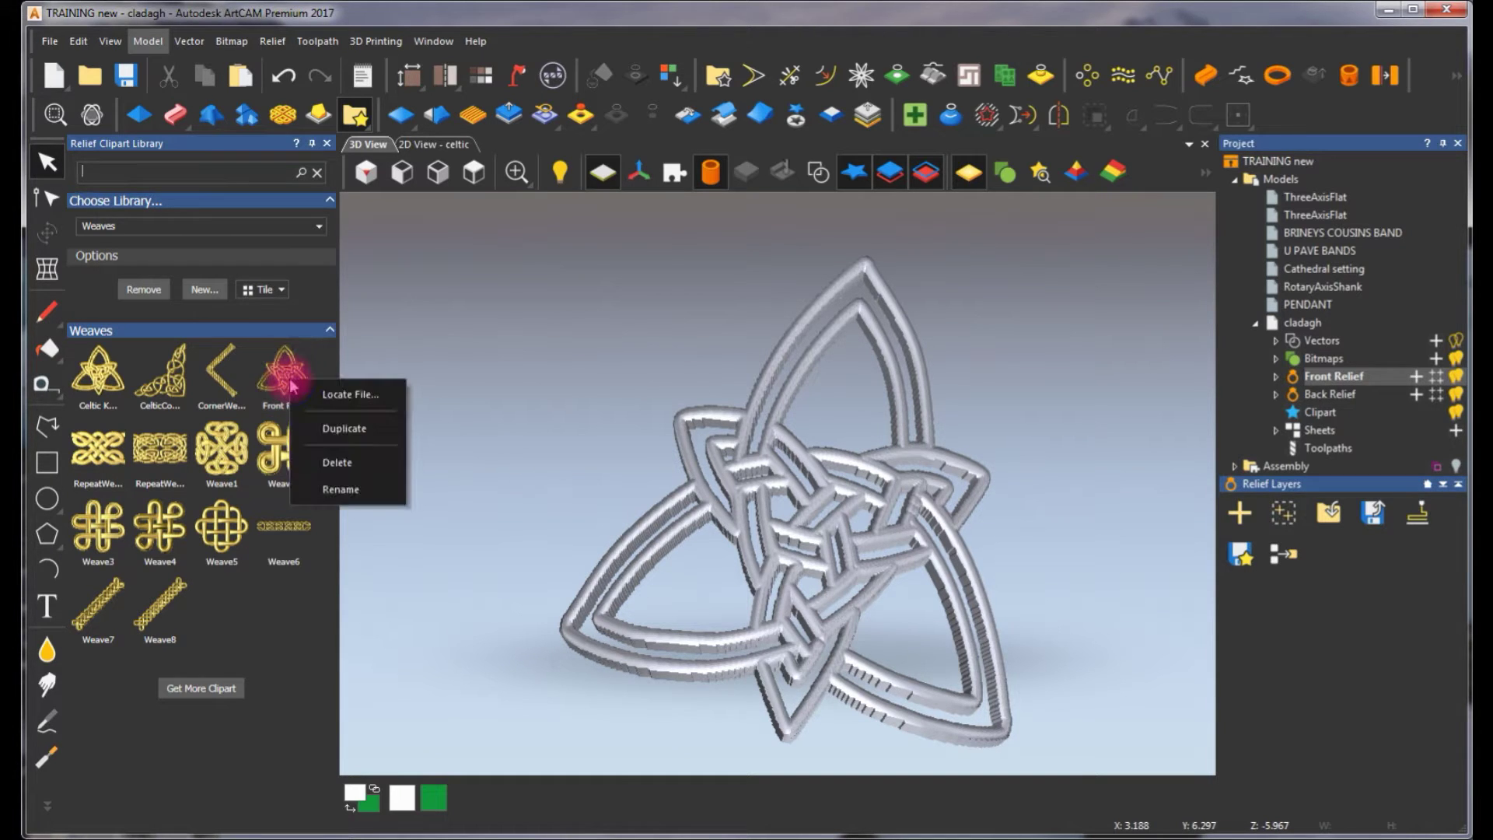
click(342, 489)
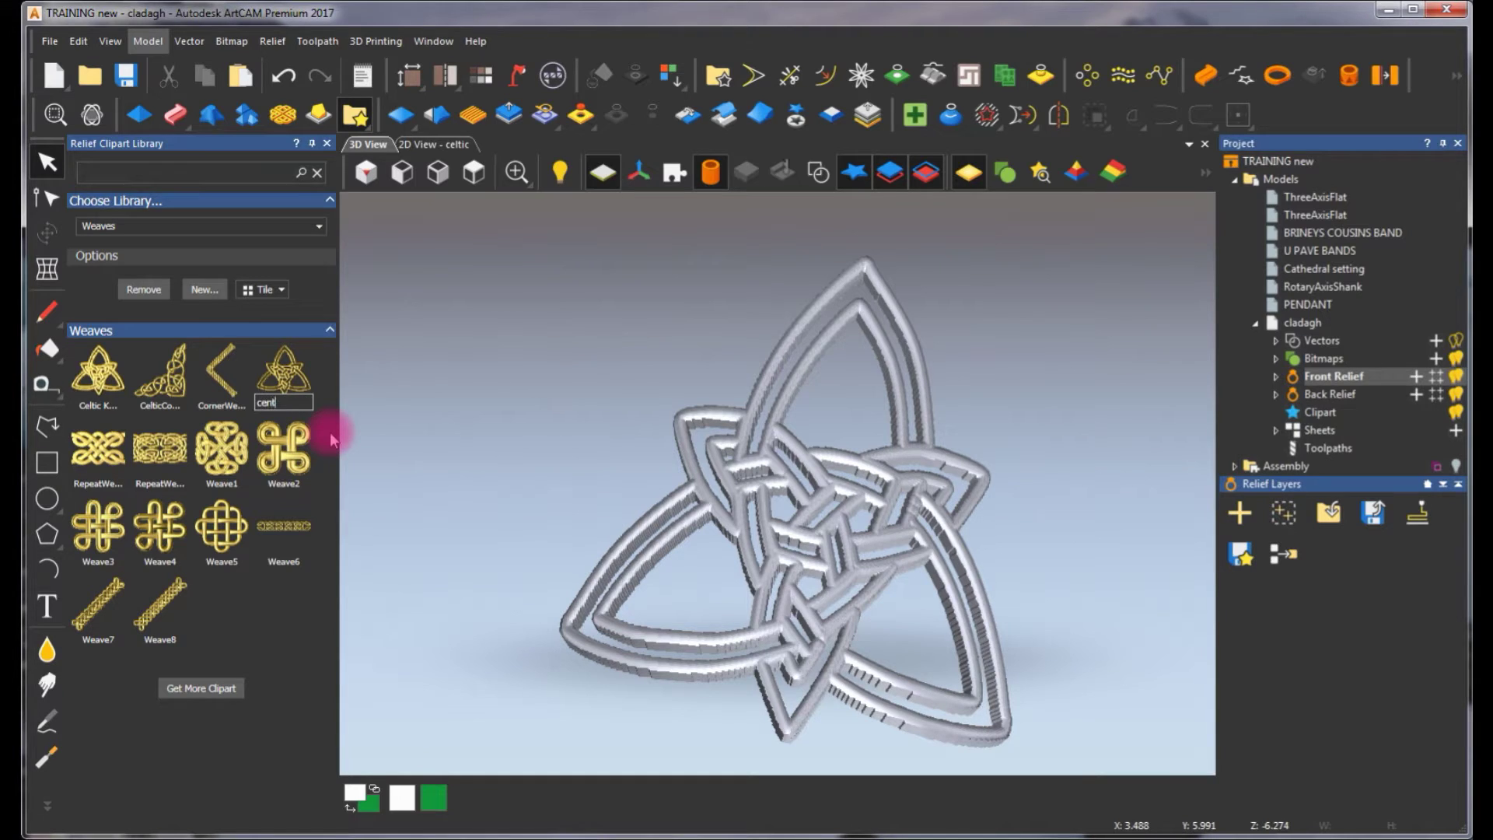
text(centic k)
text(not new)
click(93, 364)
drag(113, 379, 745, 423)
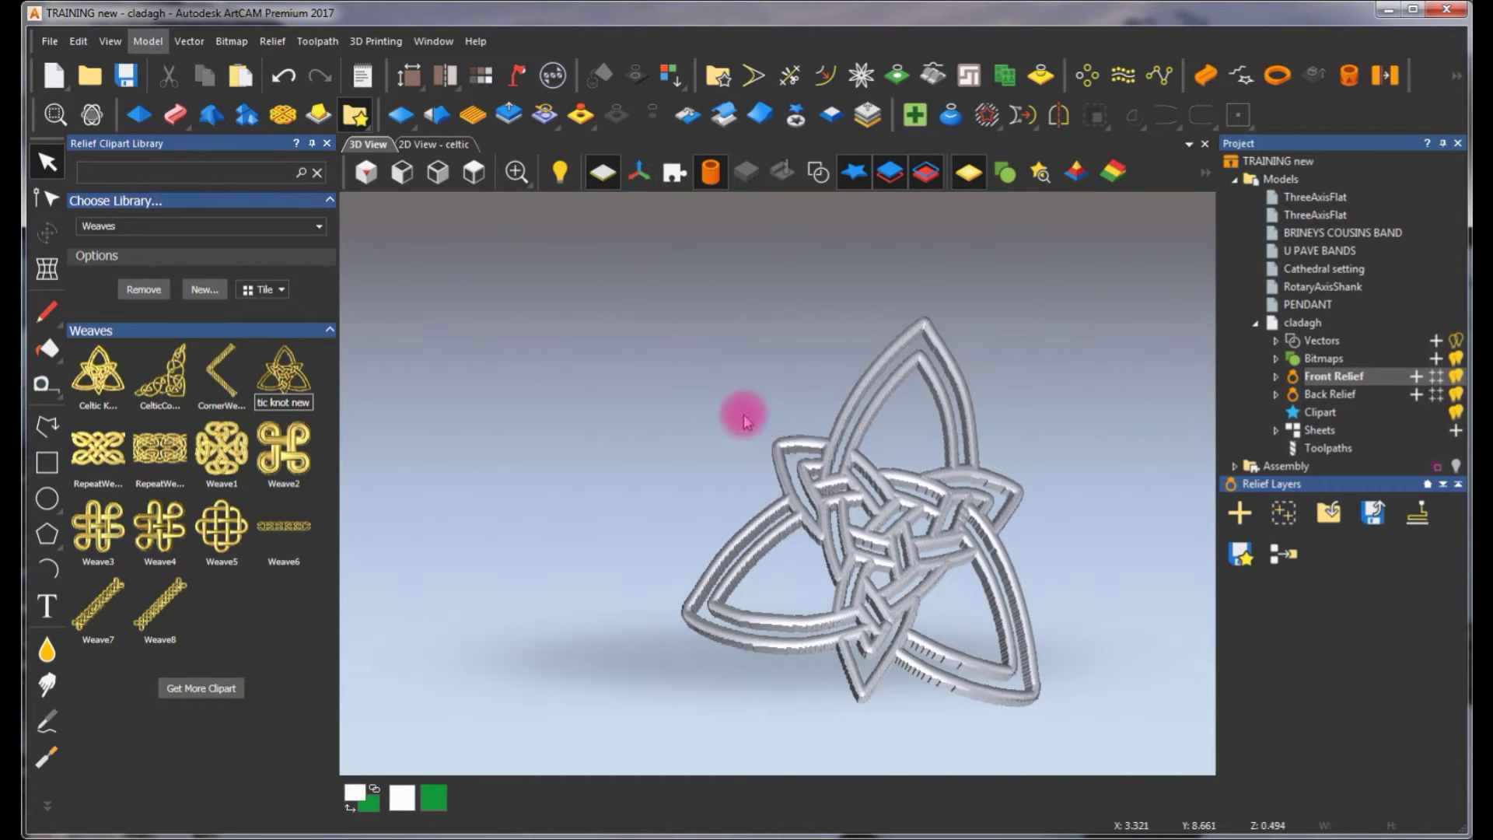
Clear the knot relief from the model and move the knot vectors and profile to the empty area below the ring strip
click(432, 145)
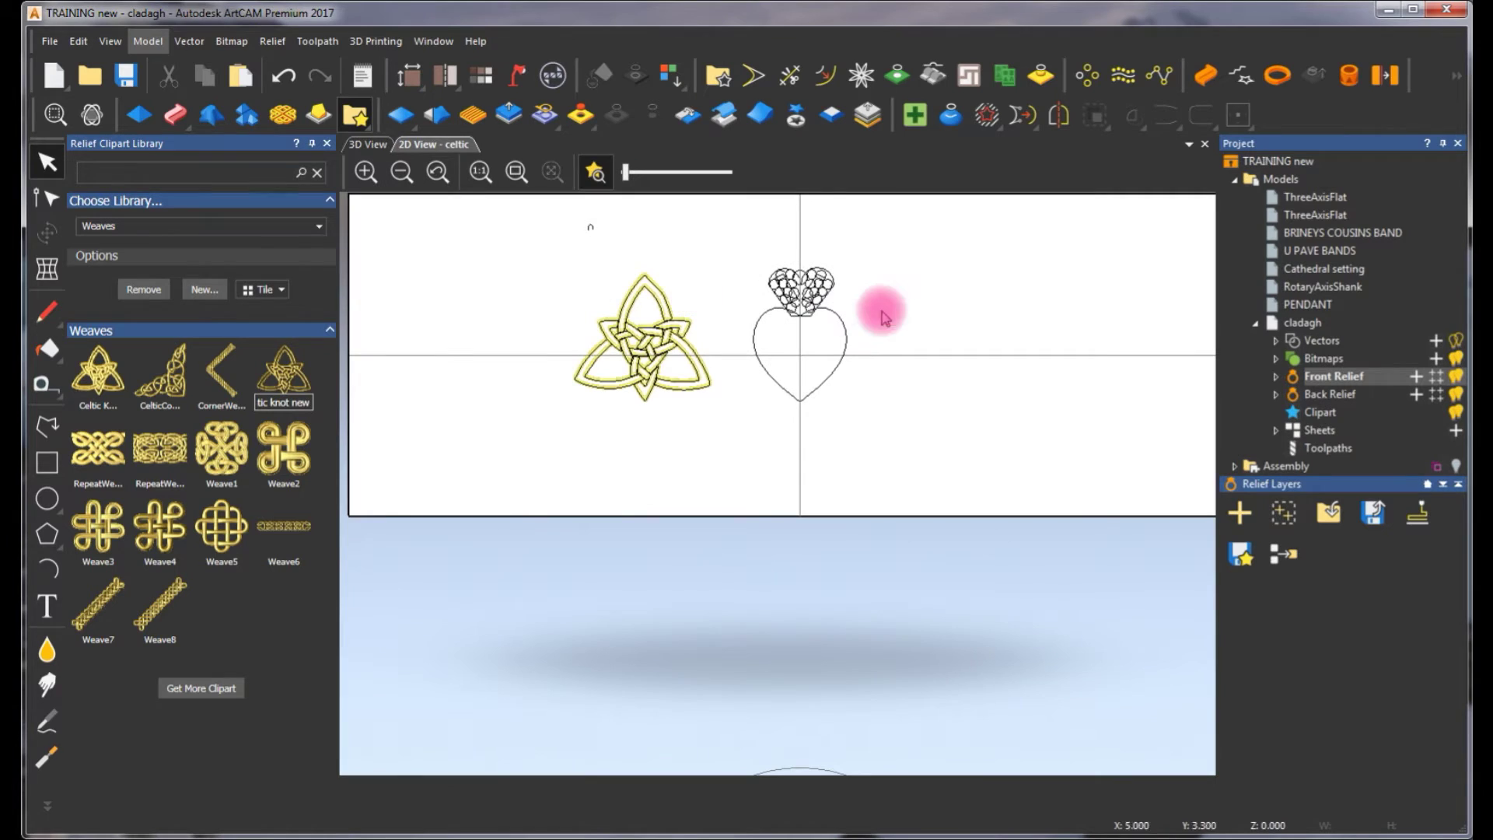
click(403, 130)
drag(684, 393, 777, 527)
drag(754, 456, 660, 667)
click(664, 620)
click(893, 356)
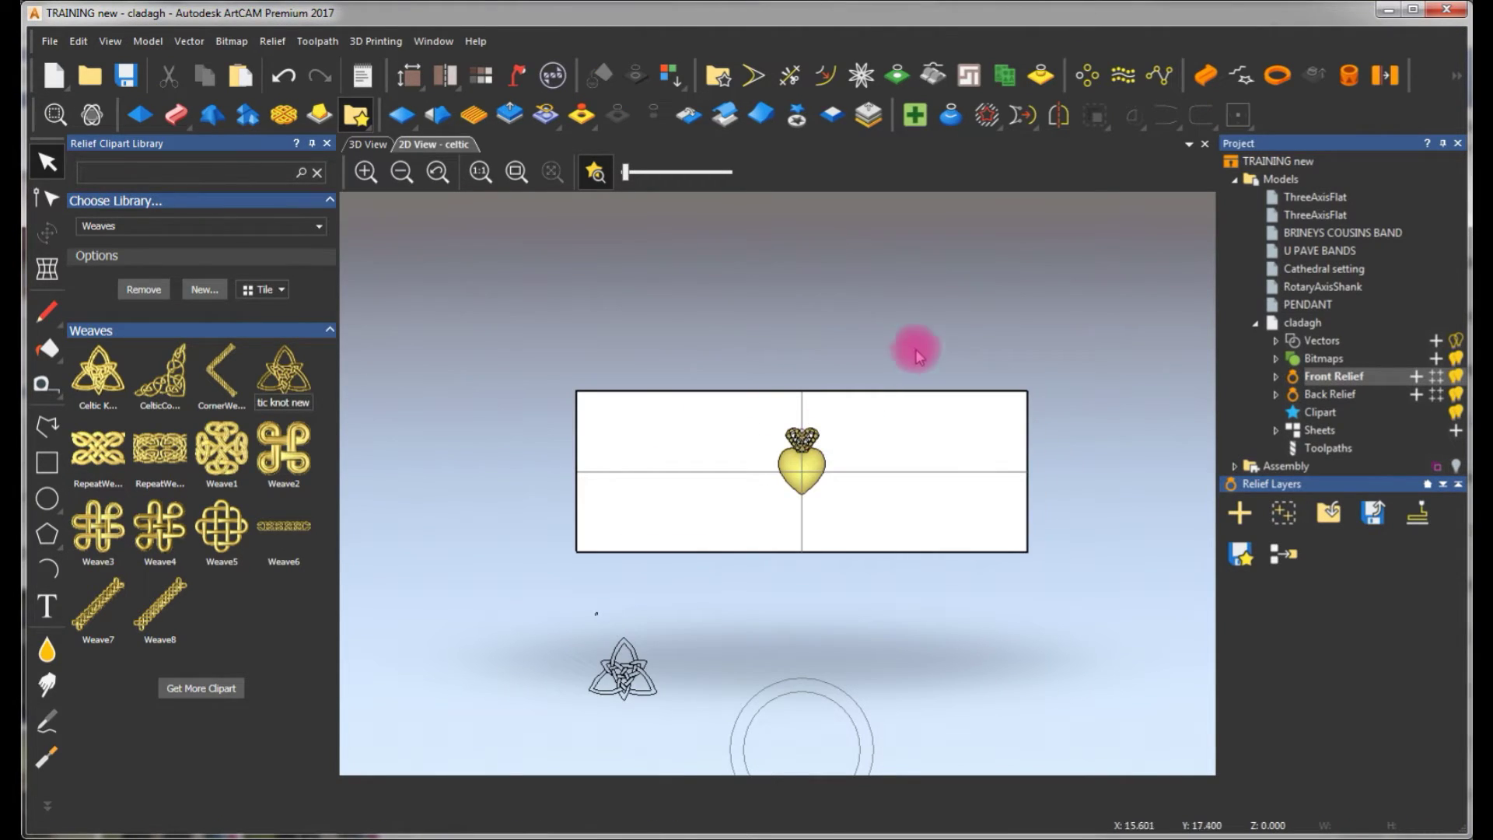
Place the new celtic knot clipart on the ring strip beside the heart's left side and rotate it about 90 degrees anticlockwise
scroll(790, 471, down, 3)
scroll(790, 472, up, 5)
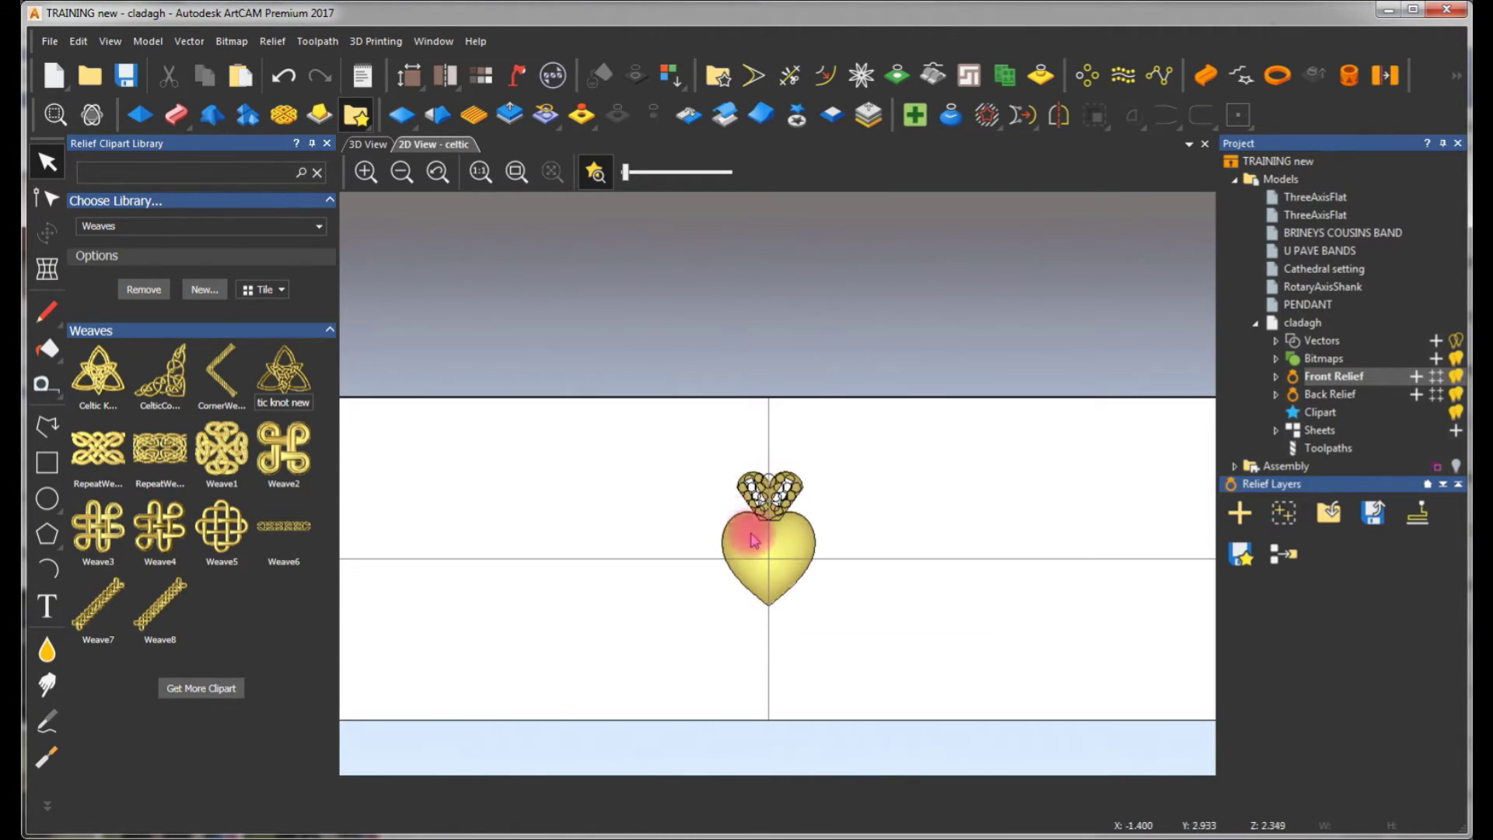
scroll(727, 538, down, 3)
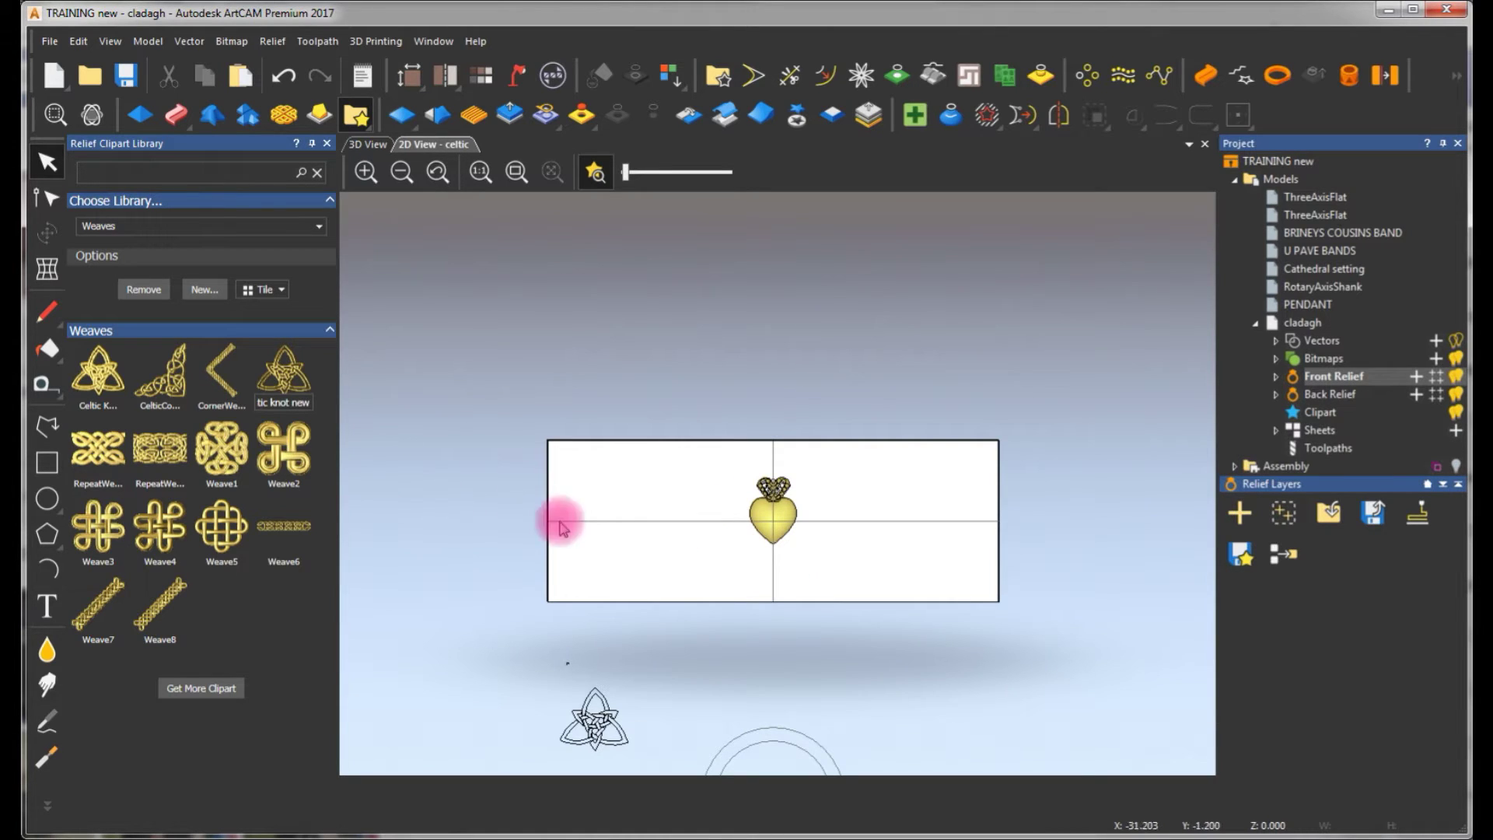
drag(284, 373, 715, 522)
scroll(712, 525, up, 2)
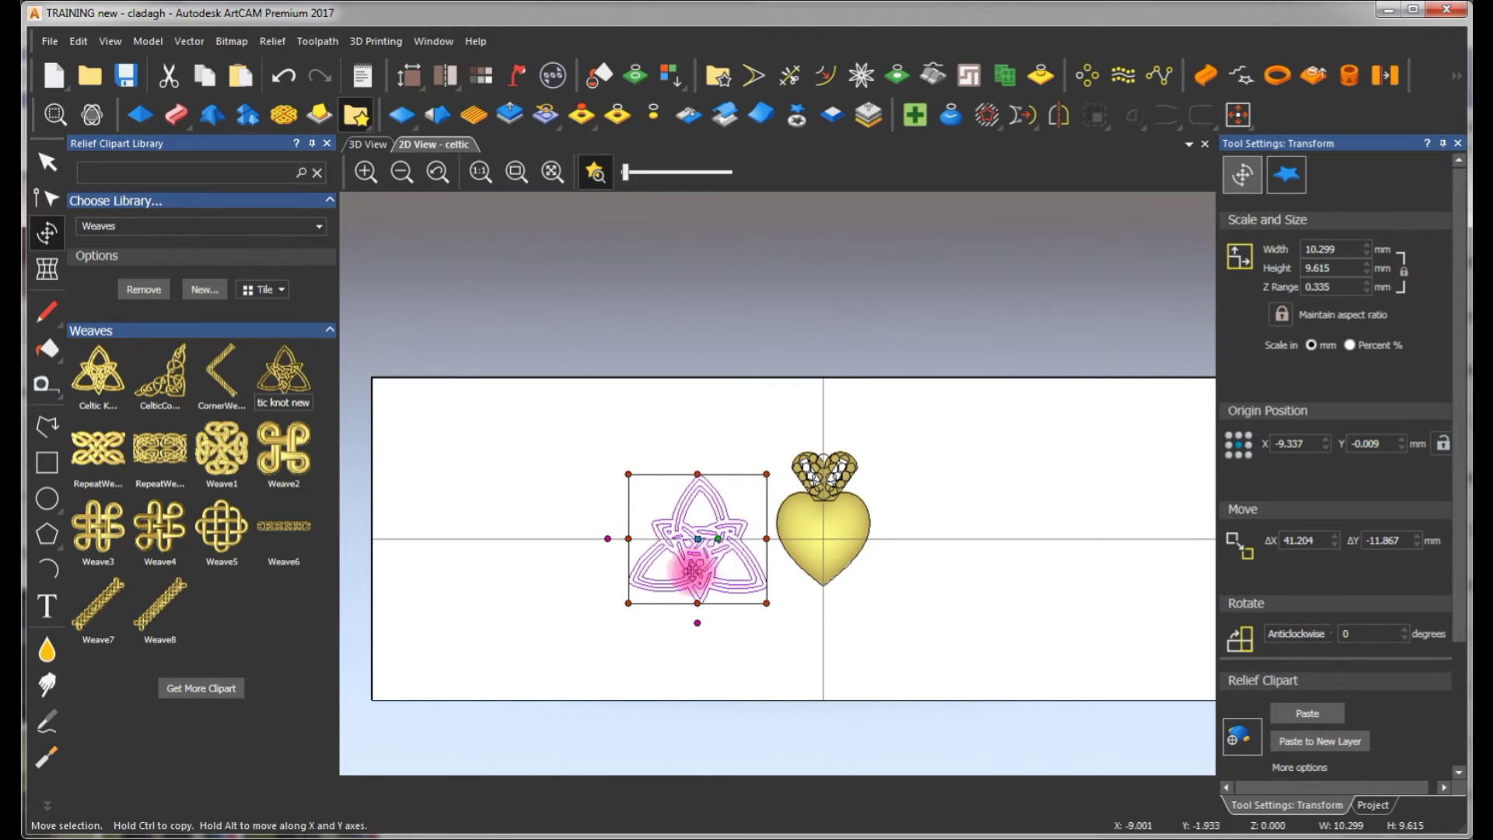
drag(720, 538, 703, 490)
Scale the knot clipart to about 5.11 by 4.77 mm and position it against the heart's left edge at about X -5.56, Y -0.03
scroll(708, 506, up, 4)
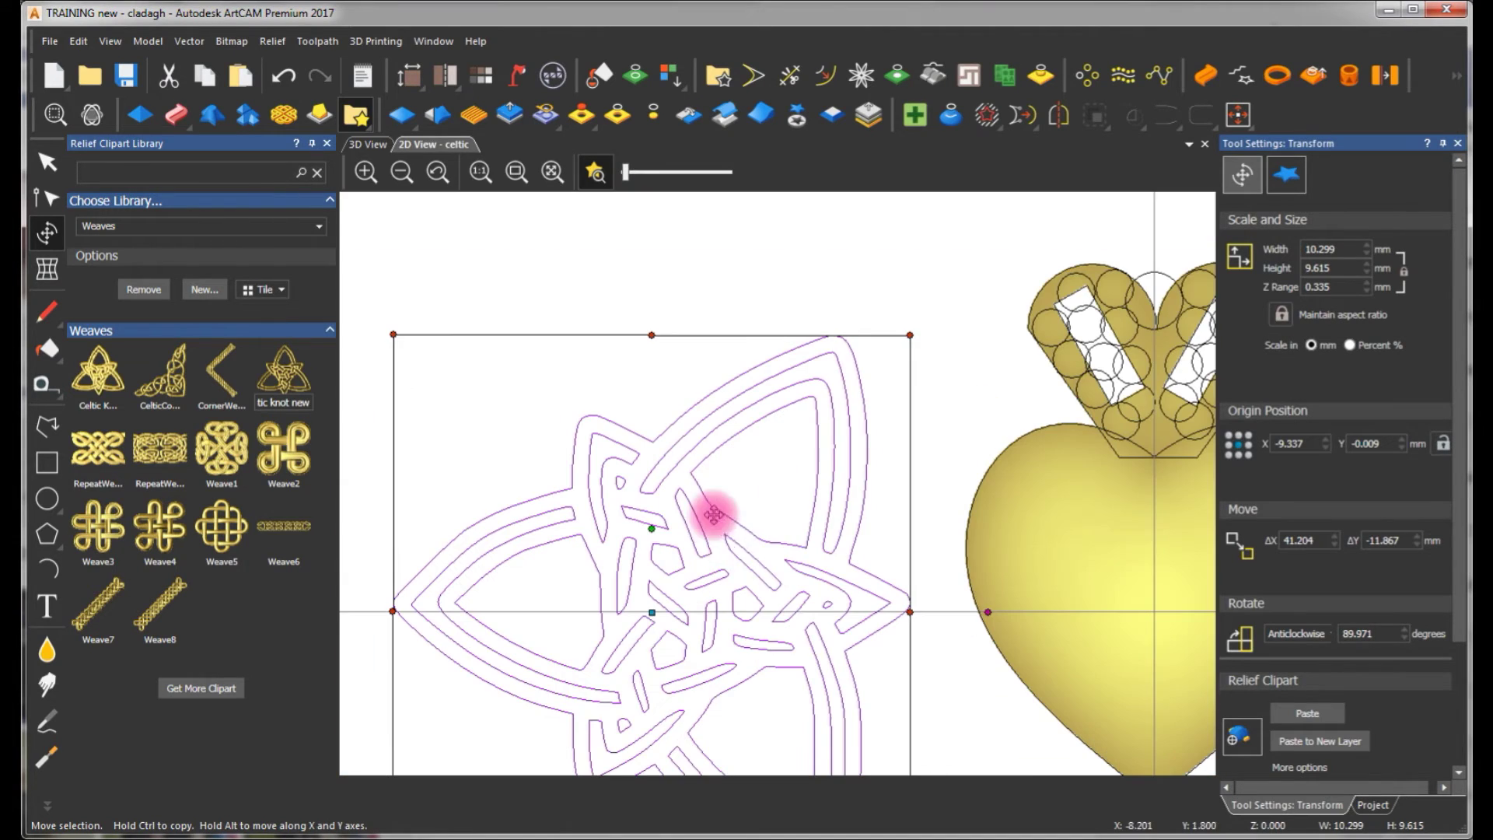
scroll(778, 498, down, 4)
drag(804, 445, 804, 529)
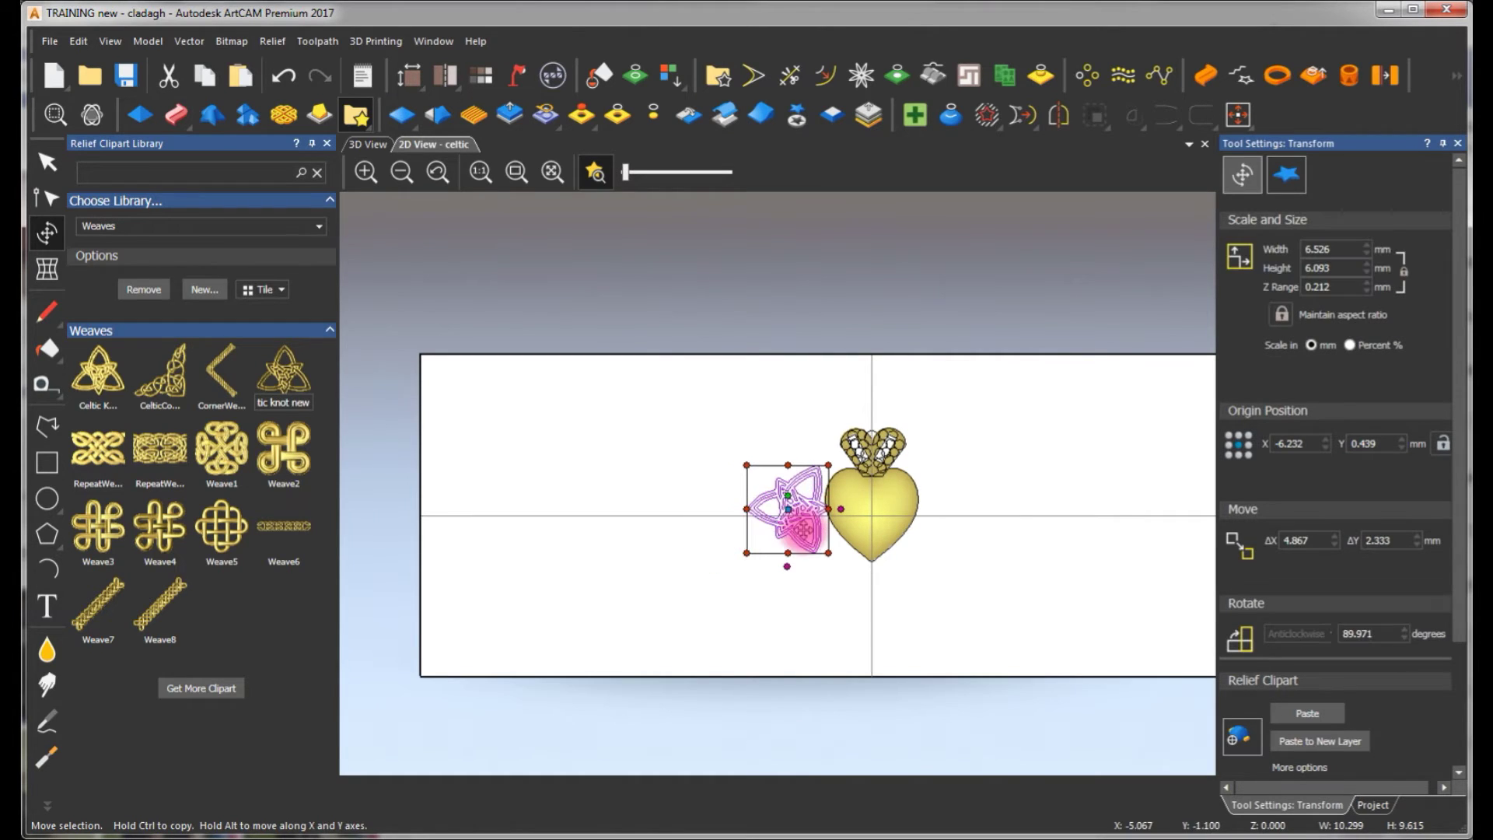
scroll(803, 529, up, 2)
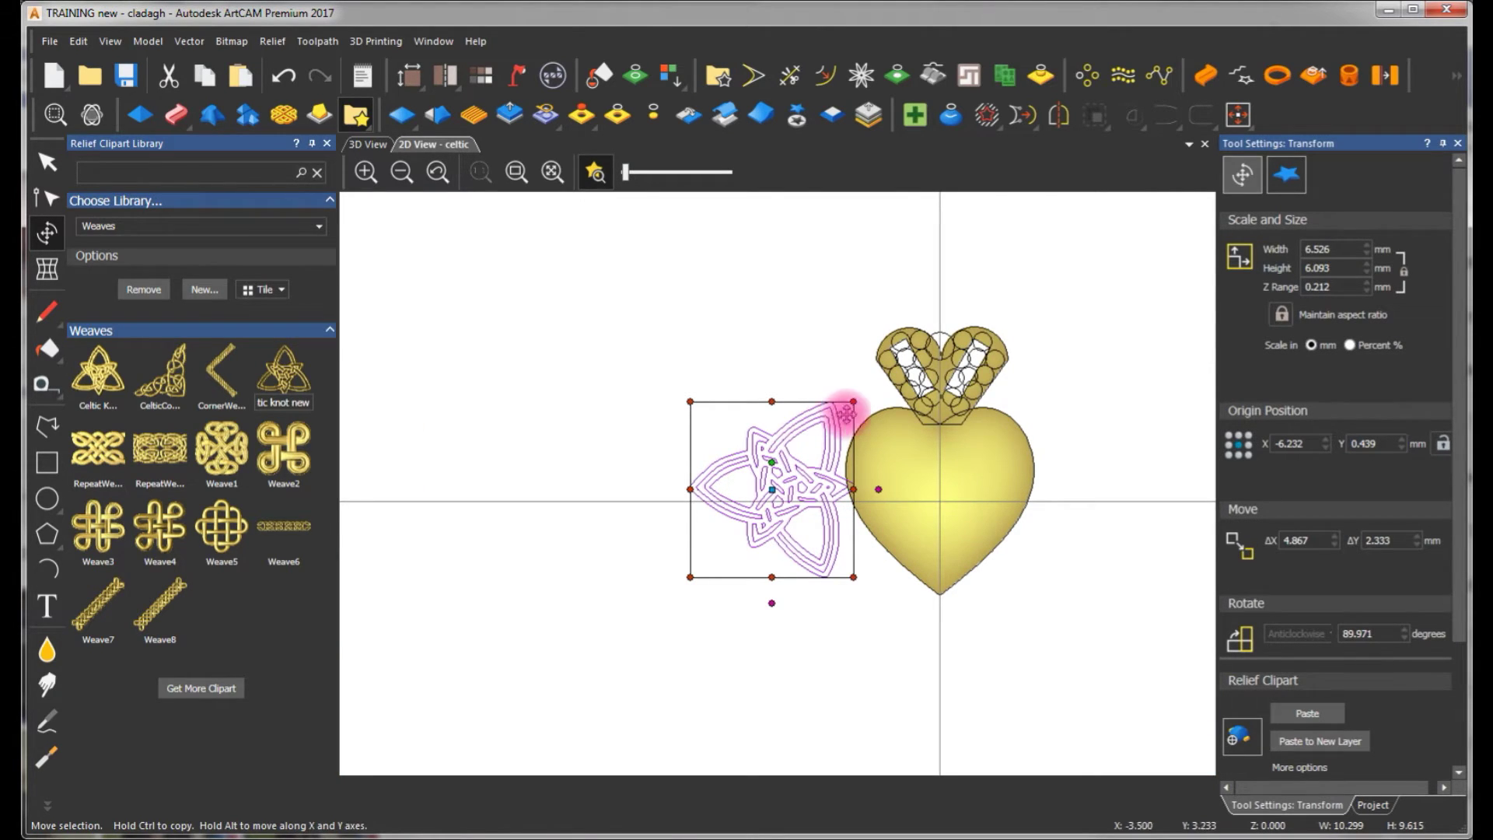
drag(853, 402, 828, 432)
drag(759, 516, 792, 496)
scroll(781, 482, down, 2)
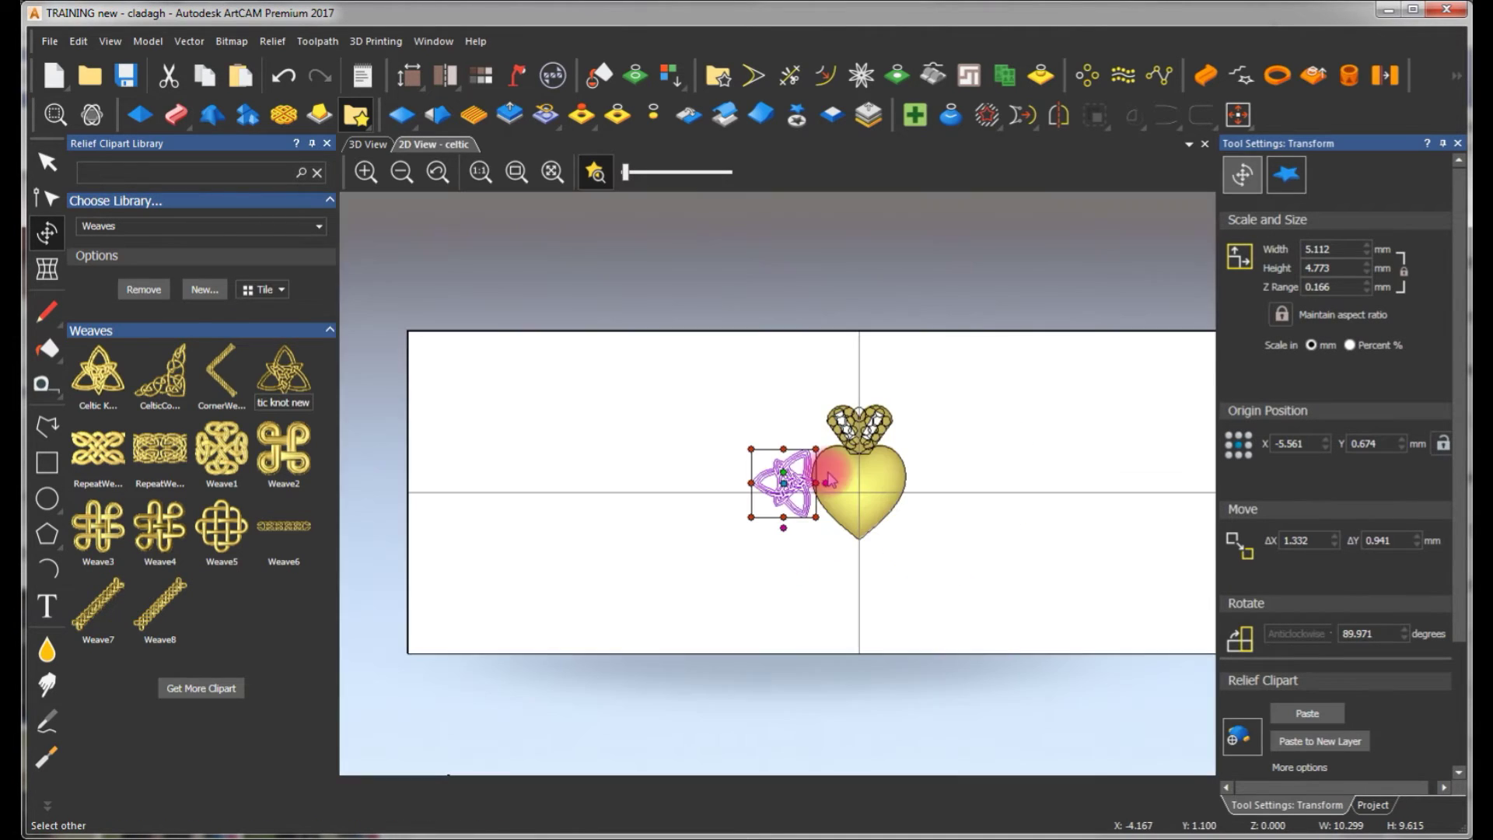
drag(791, 499, 791, 507)
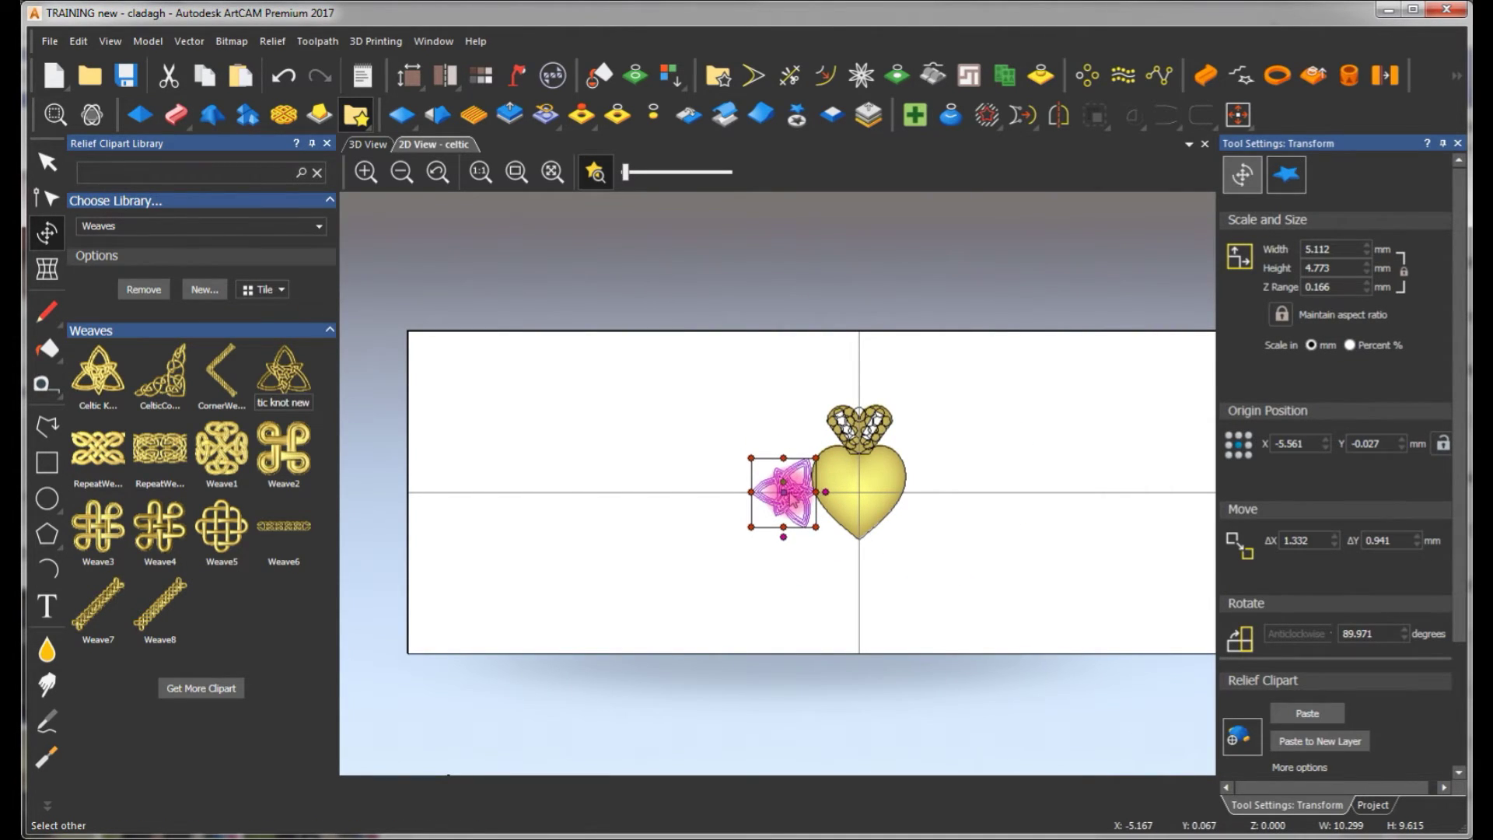
Paste the knot clipart beside the heart as Merge High, flush at 1 mm above the Relief Zero Plane, and check it in 3D
scroll(768, 492, up, 2)
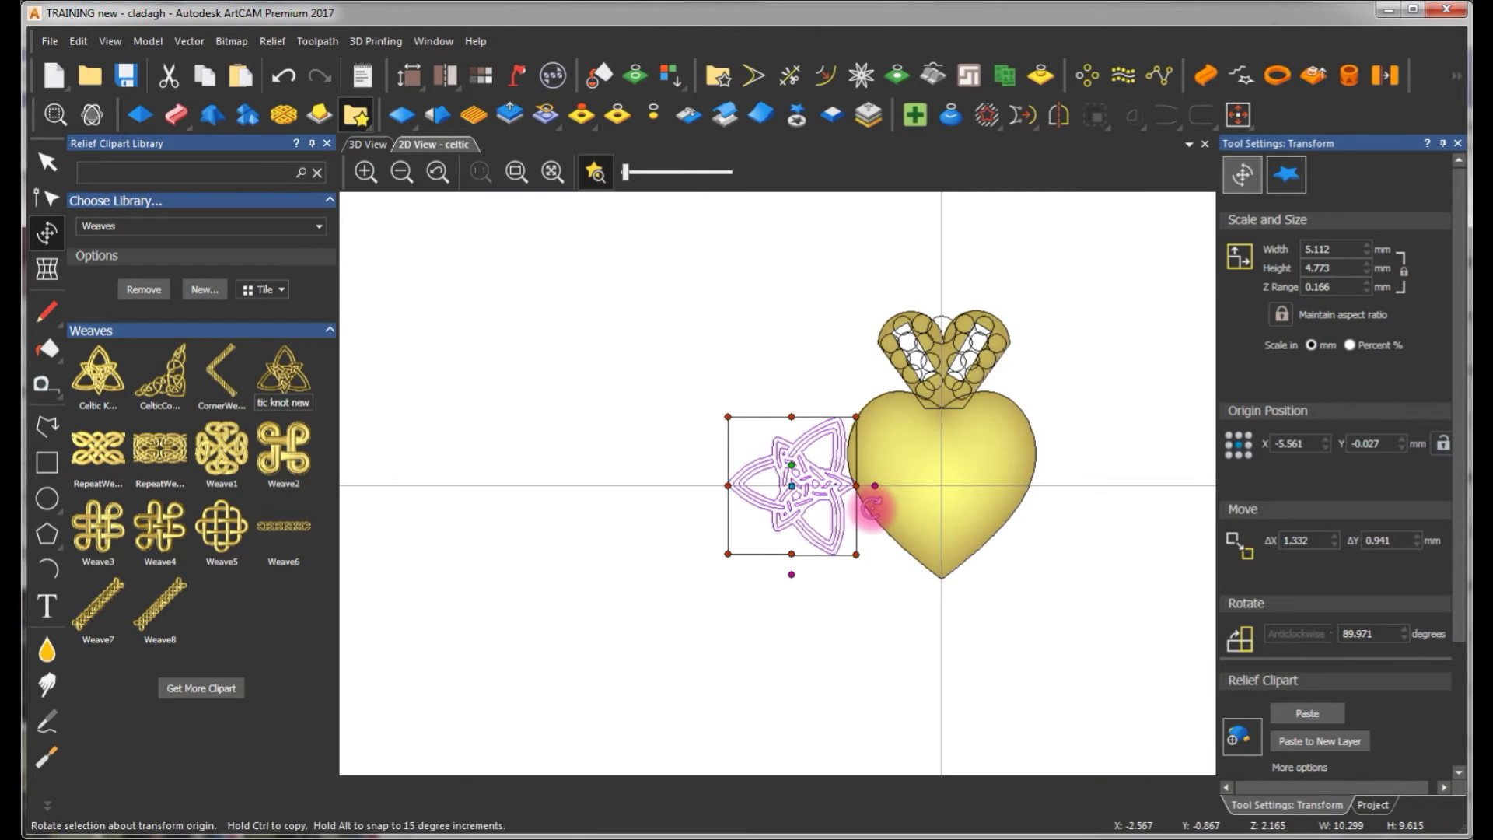
drag(1462, 602, 1373, 761)
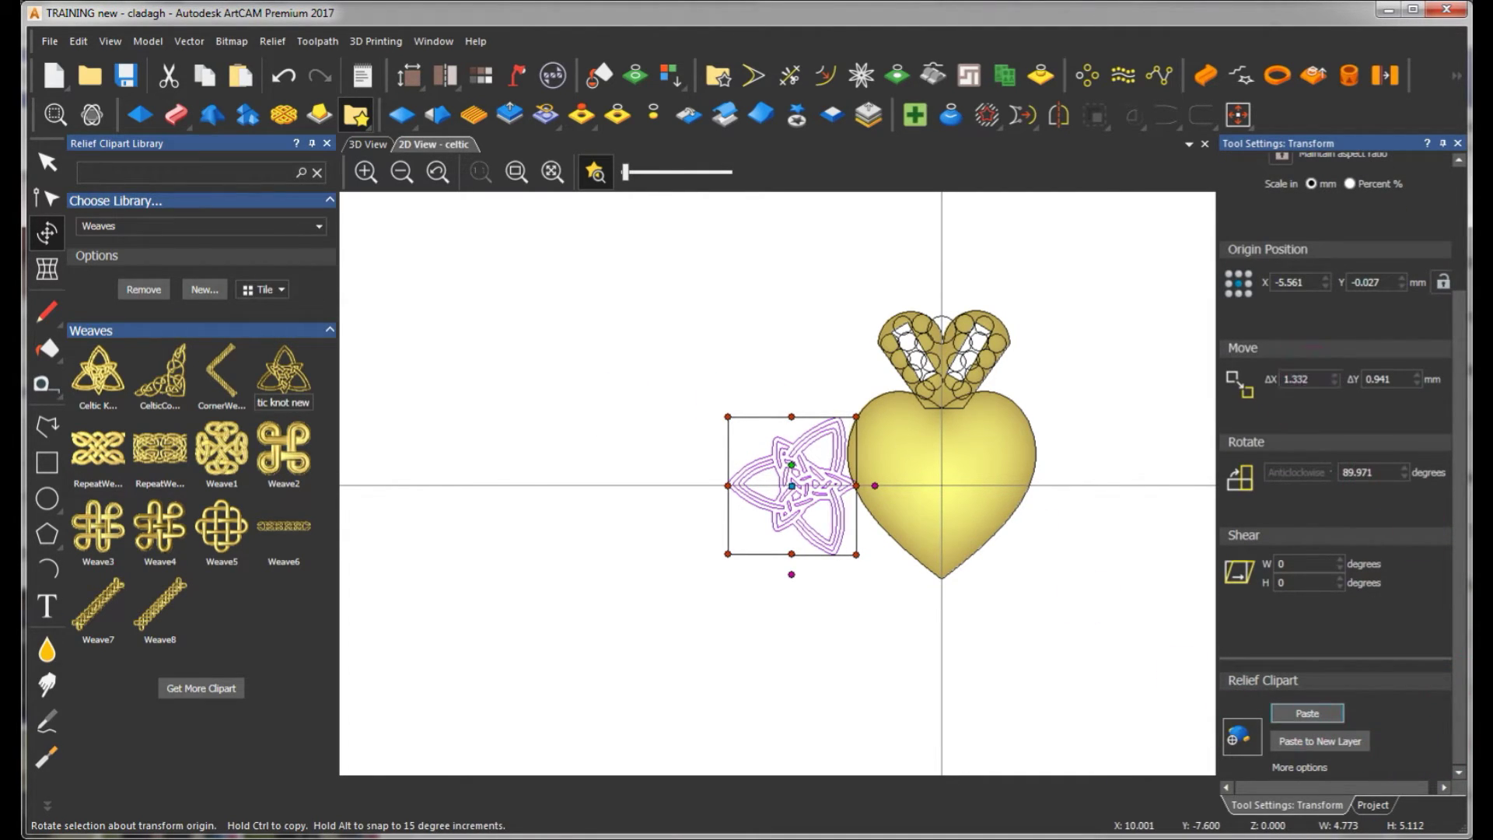
drag(1458, 625, 1444, 442)
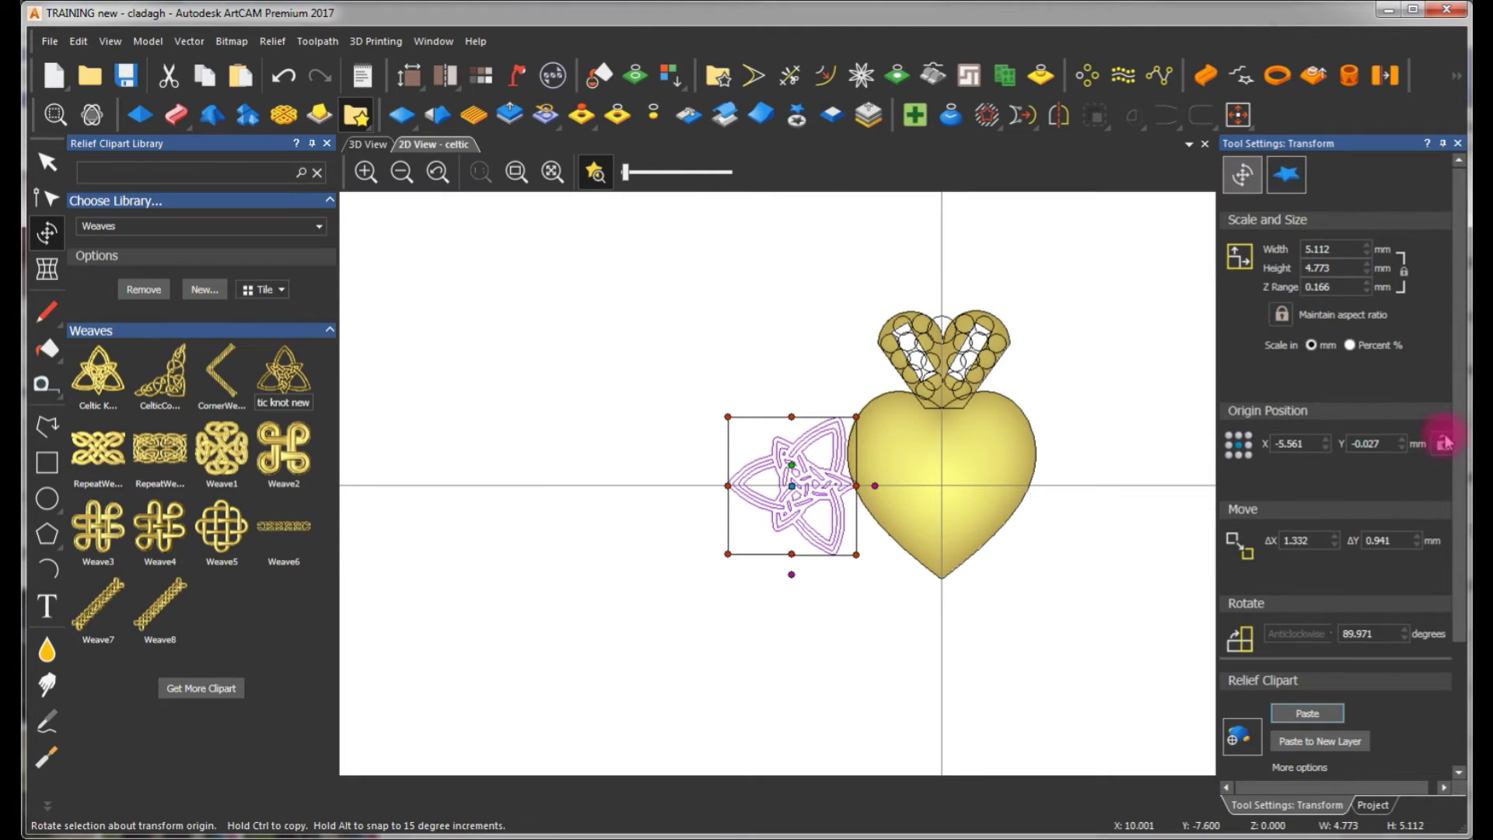
click(1291, 186)
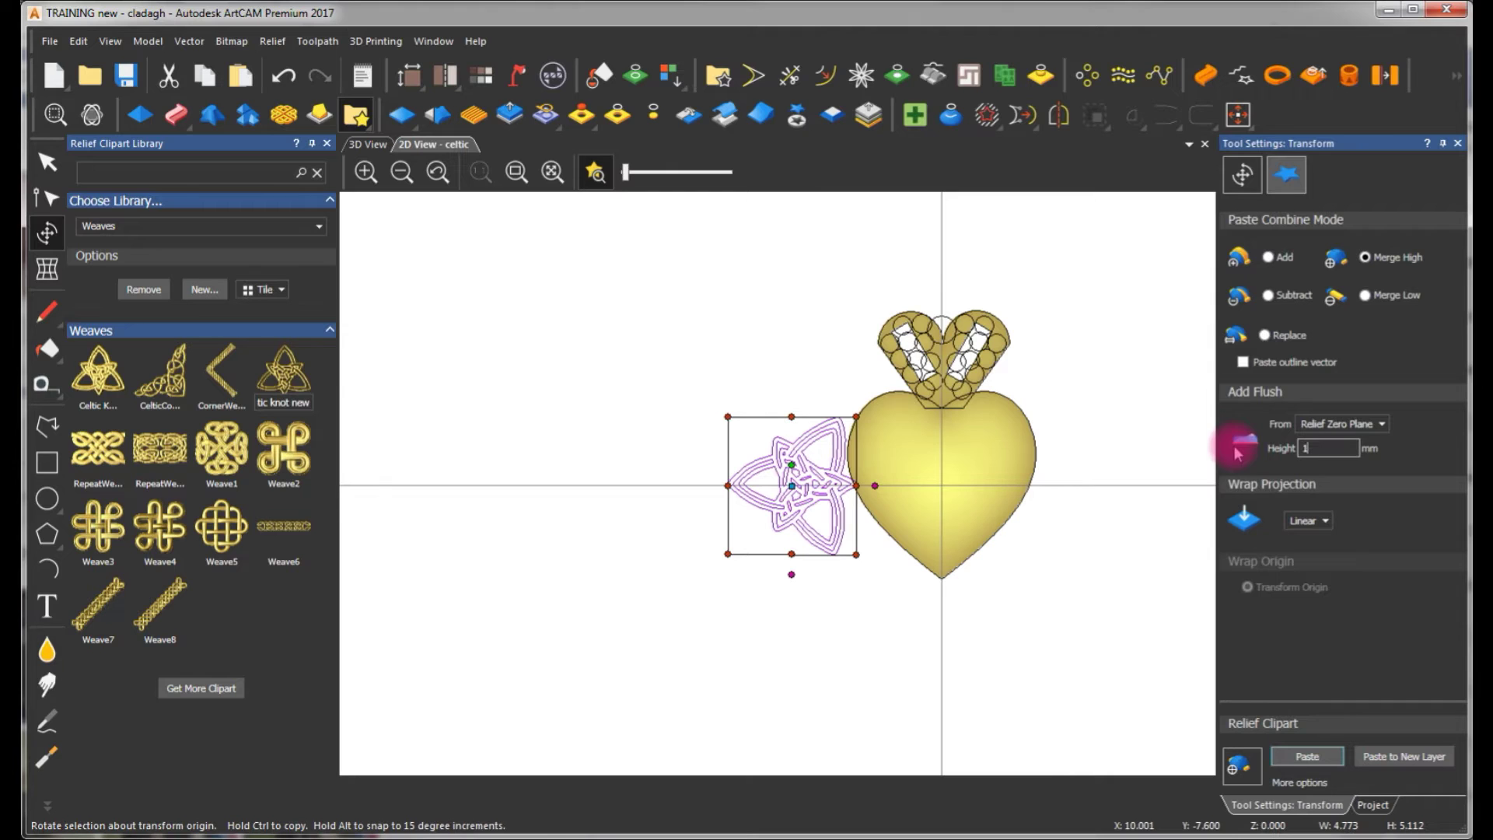
click(1311, 758)
scroll(822, 485, up, 4)
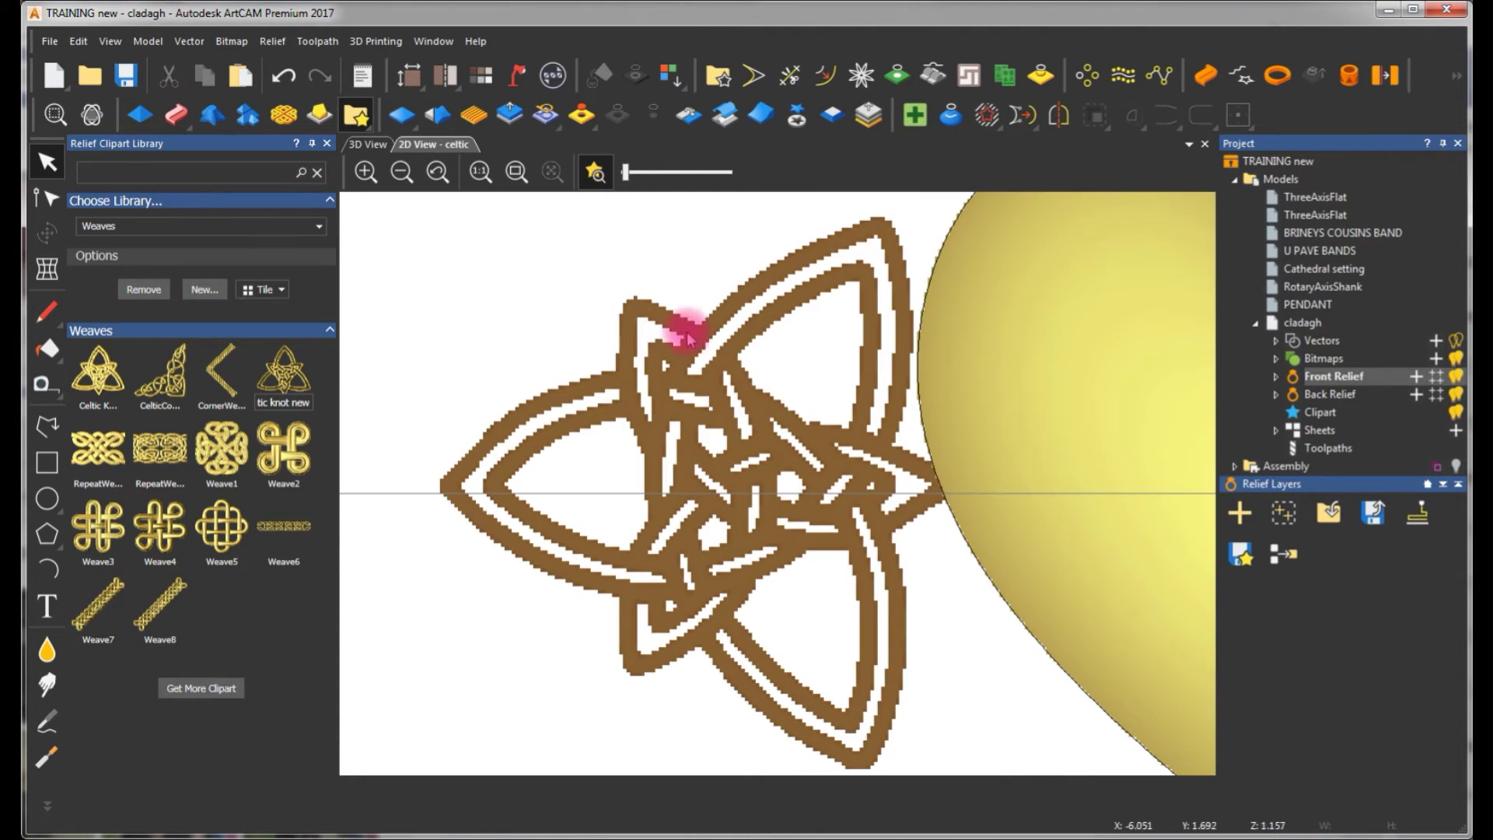
click(377, 147)
drag(599, 450, 632, 237)
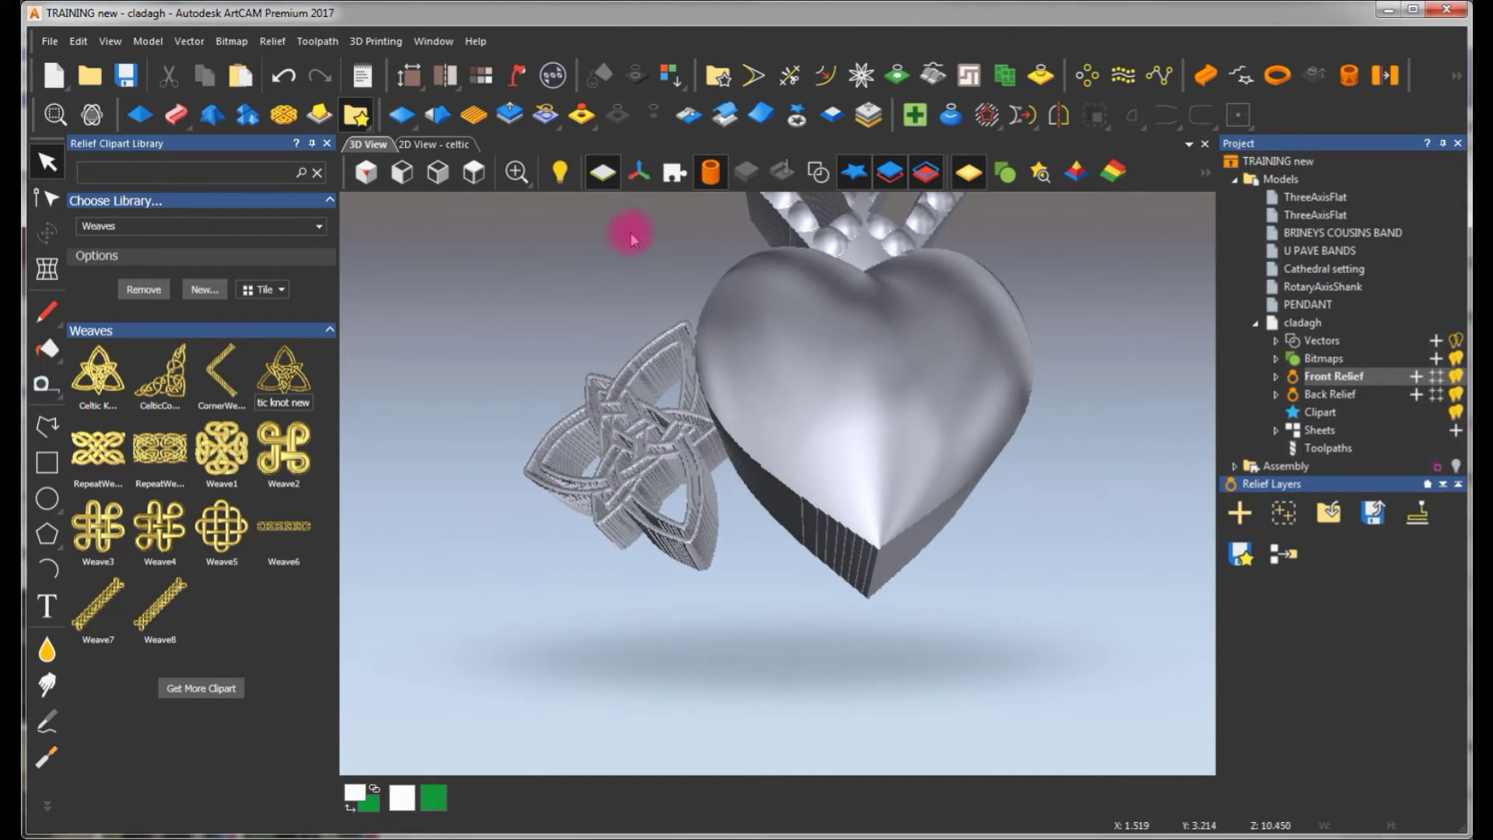
Close the clipart library and draw a rectangle about 28.8 by 3.6 mm from the knot's outer tip past the ring strip's left edge
click(454, 148)
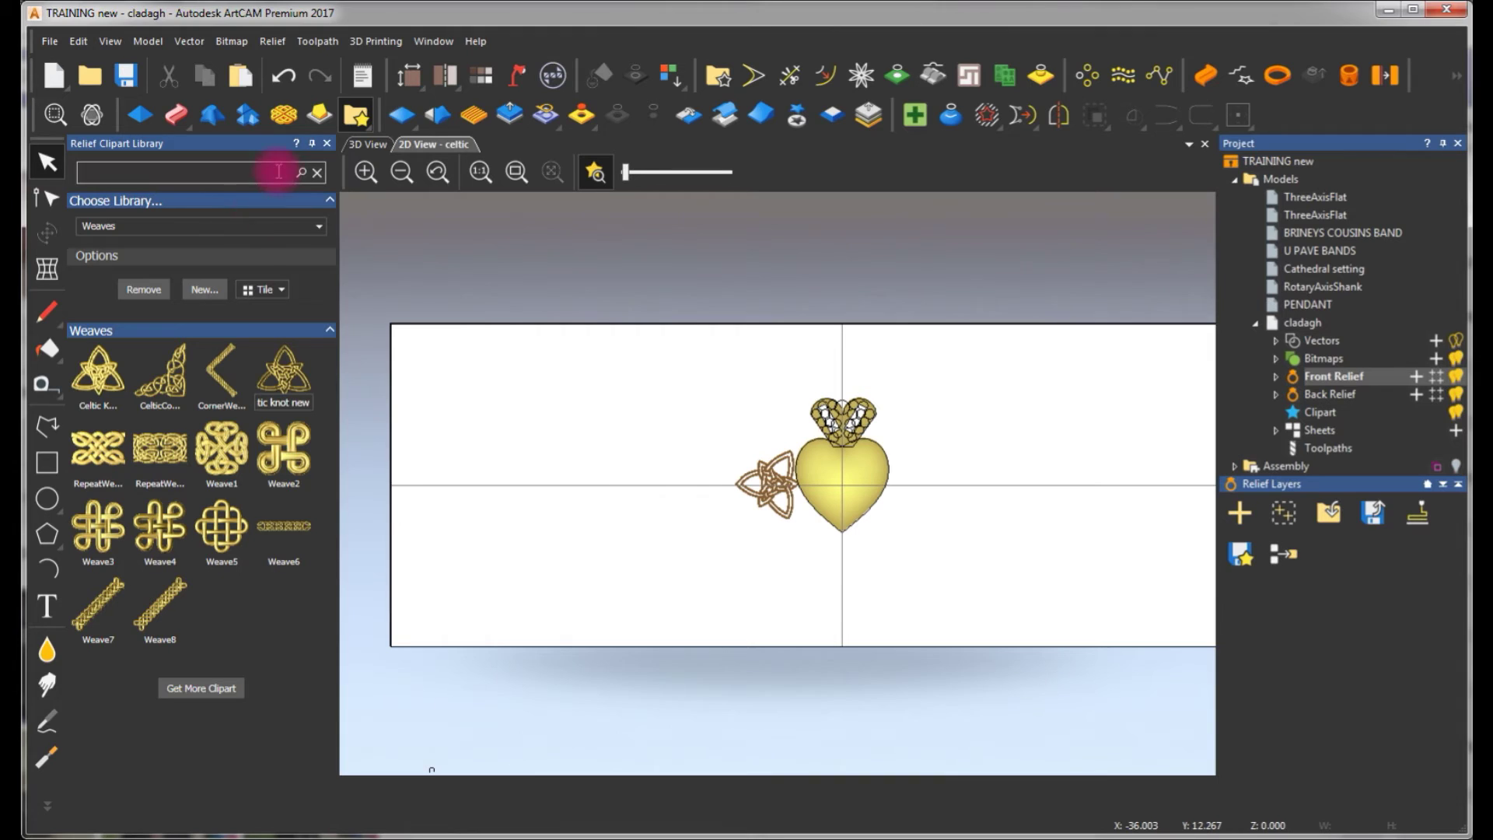
click(327, 143)
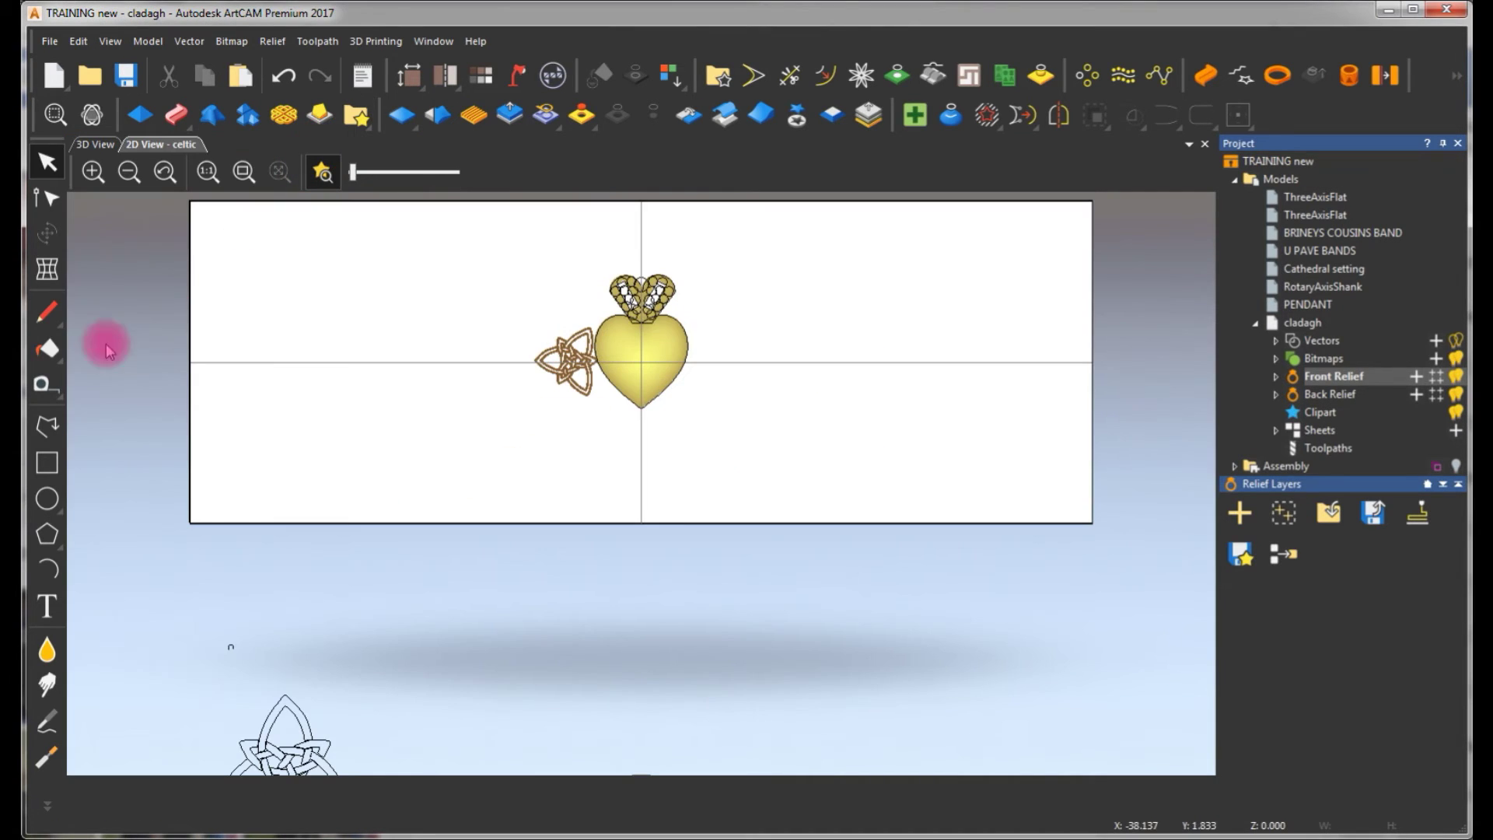
click(48, 461)
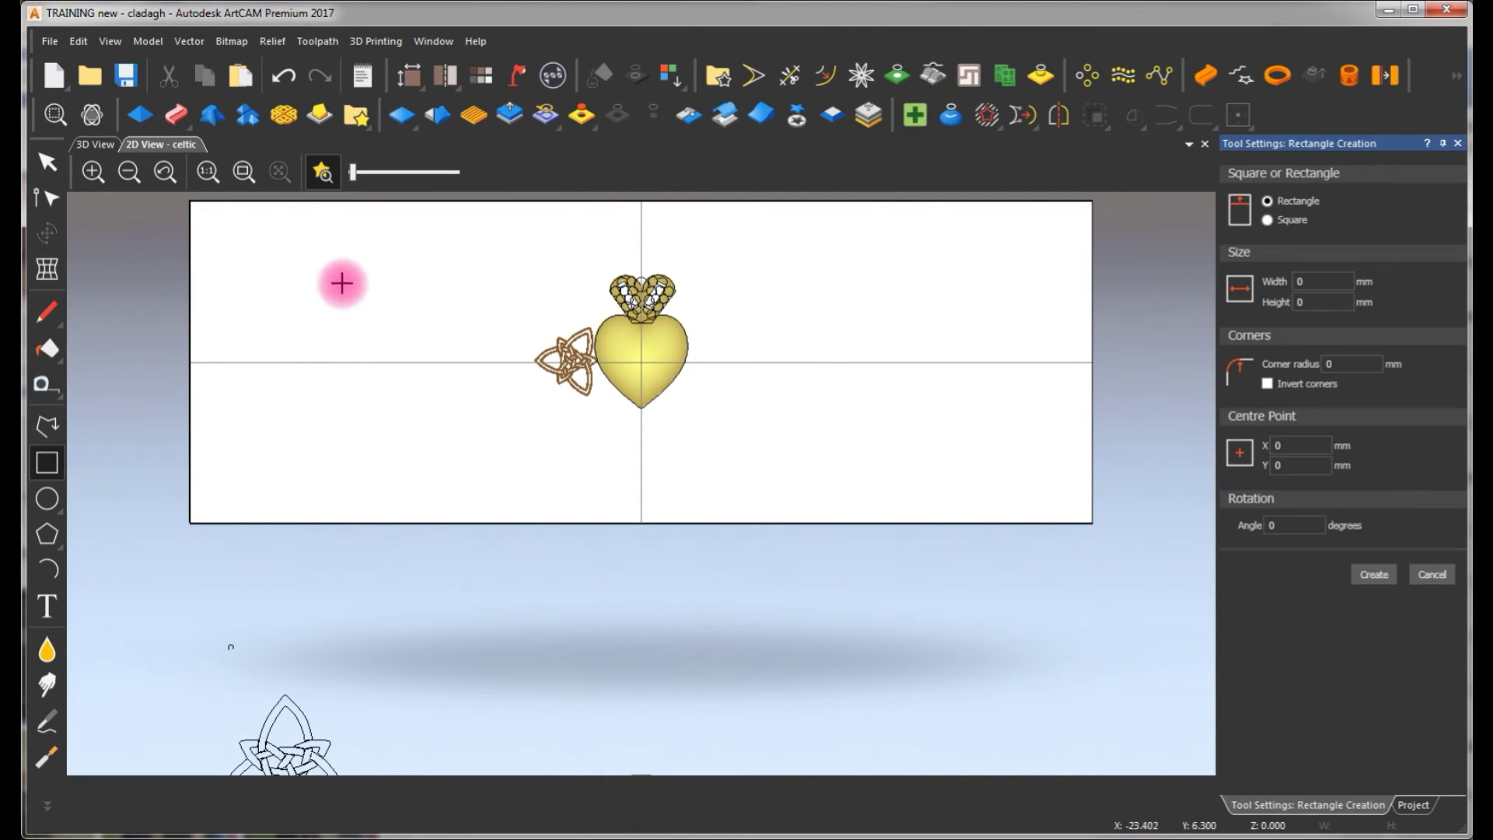
scroll(365, 311, up, 2)
scroll(389, 404, down, 4)
drag(467, 459, 662, 474)
click(616, 428)
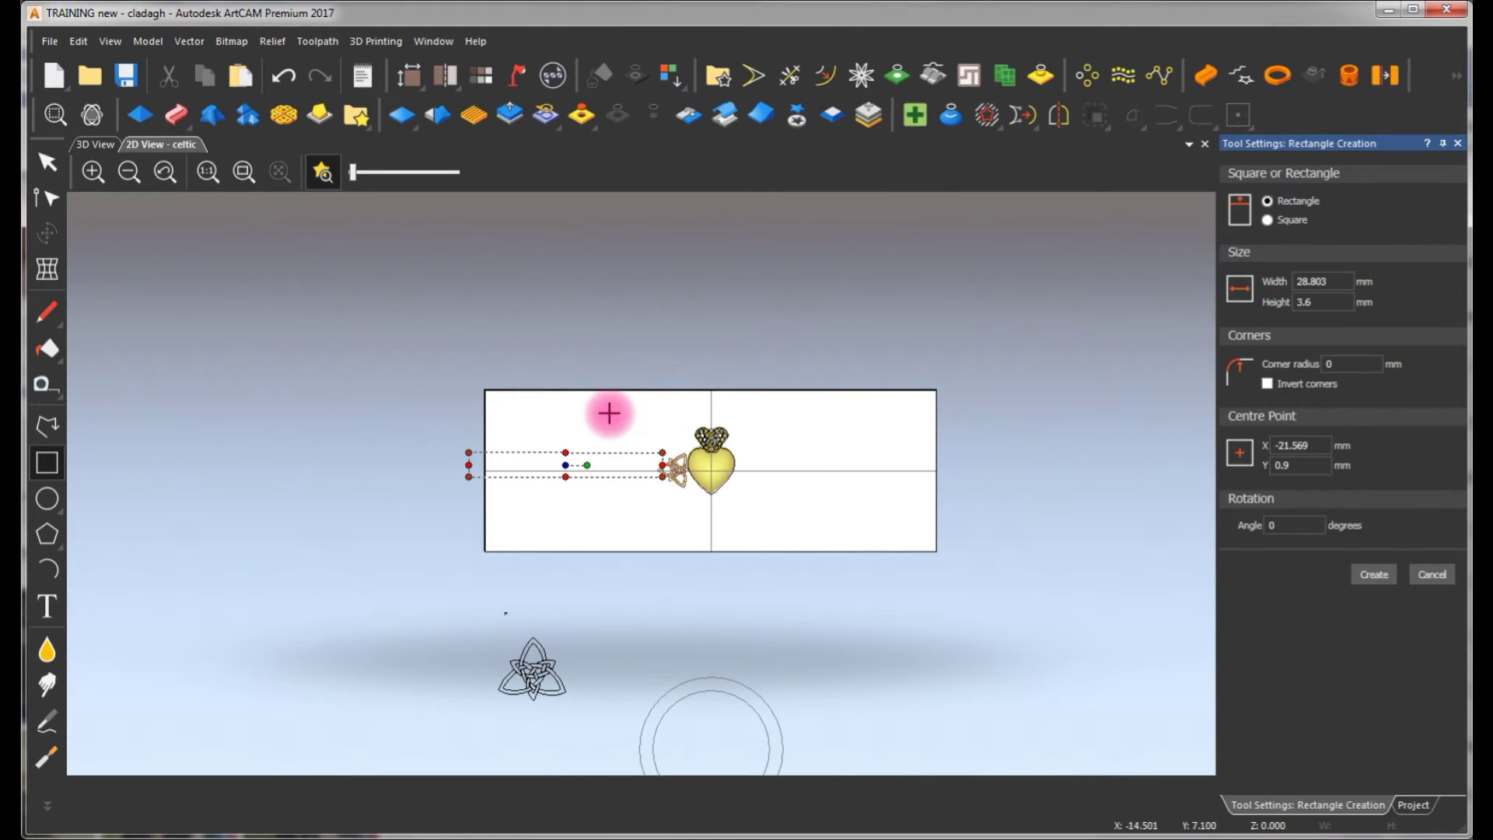
scroll(620, 443, up, 2)
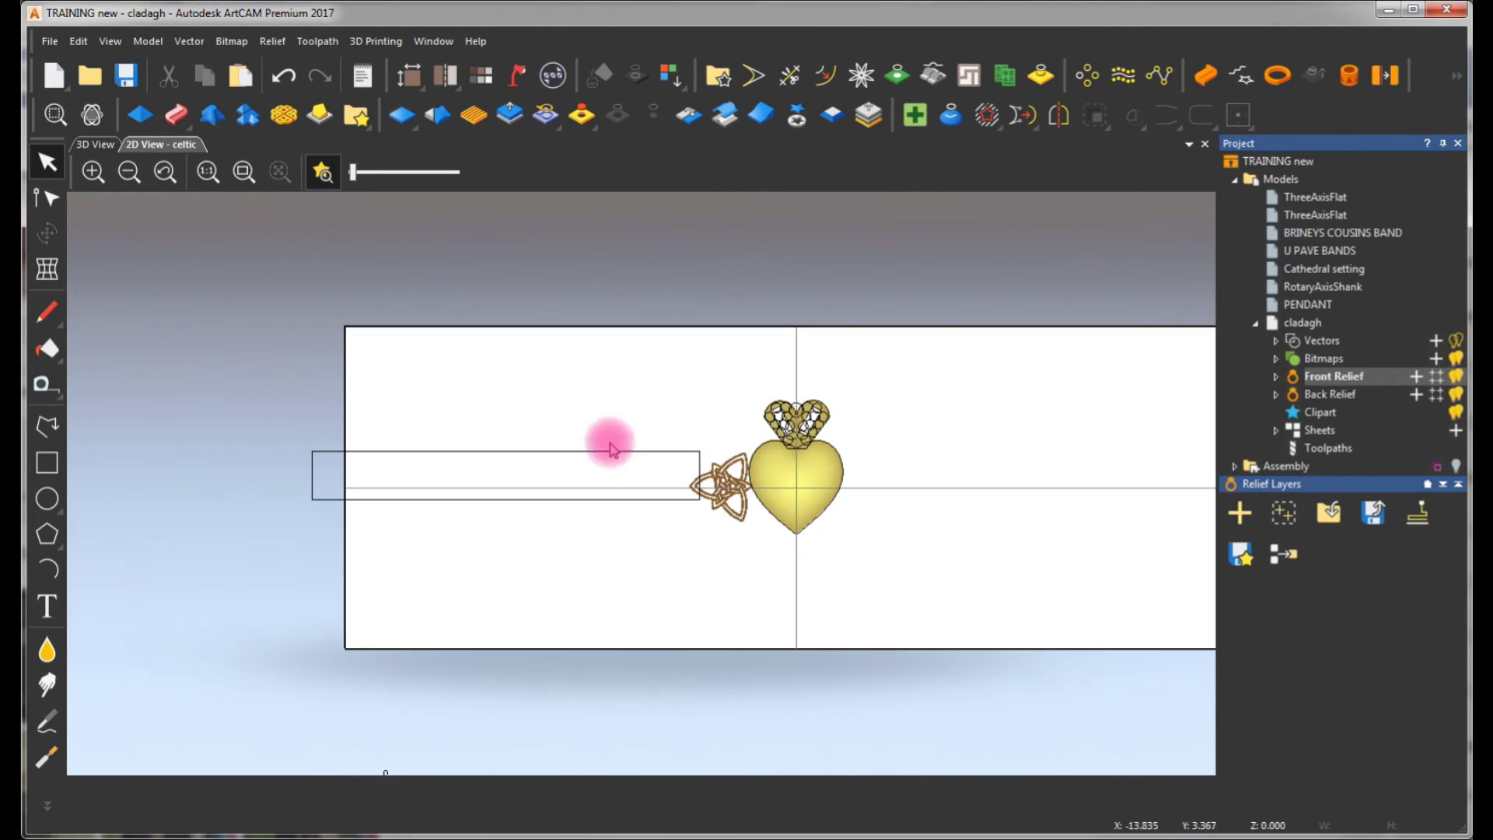
Reshape the rectangle by its corner nodes into a slim band outline about 28.5 by 1.4 mm along the centreline, narrowing towards the knot
click(673, 452)
drag(670, 458, 359, 500)
key(n)
drag(280, 434, 349, 516)
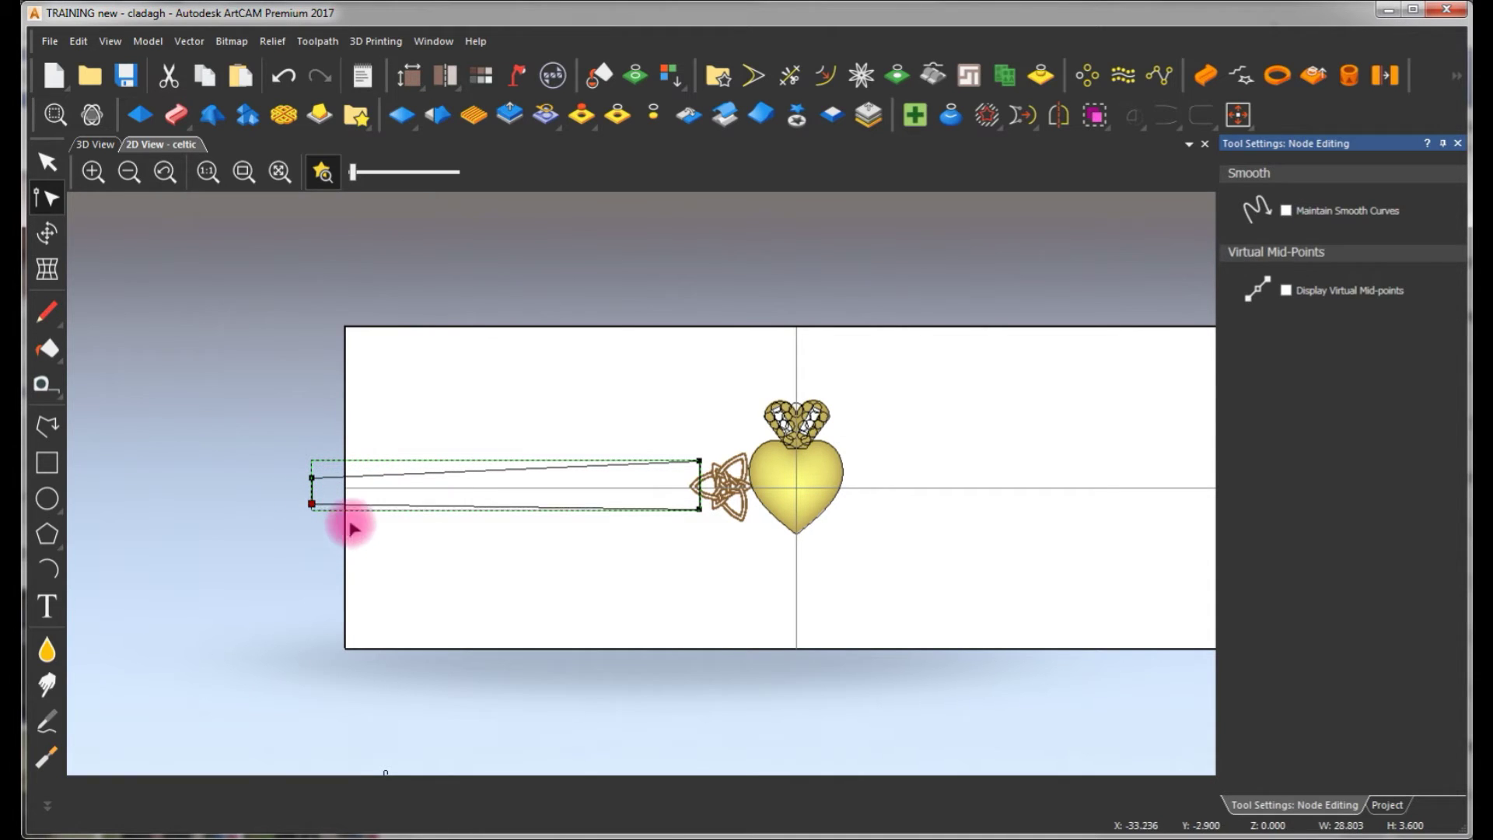
scroll(655, 478, up, 2)
drag(758, 435, 746, 480)
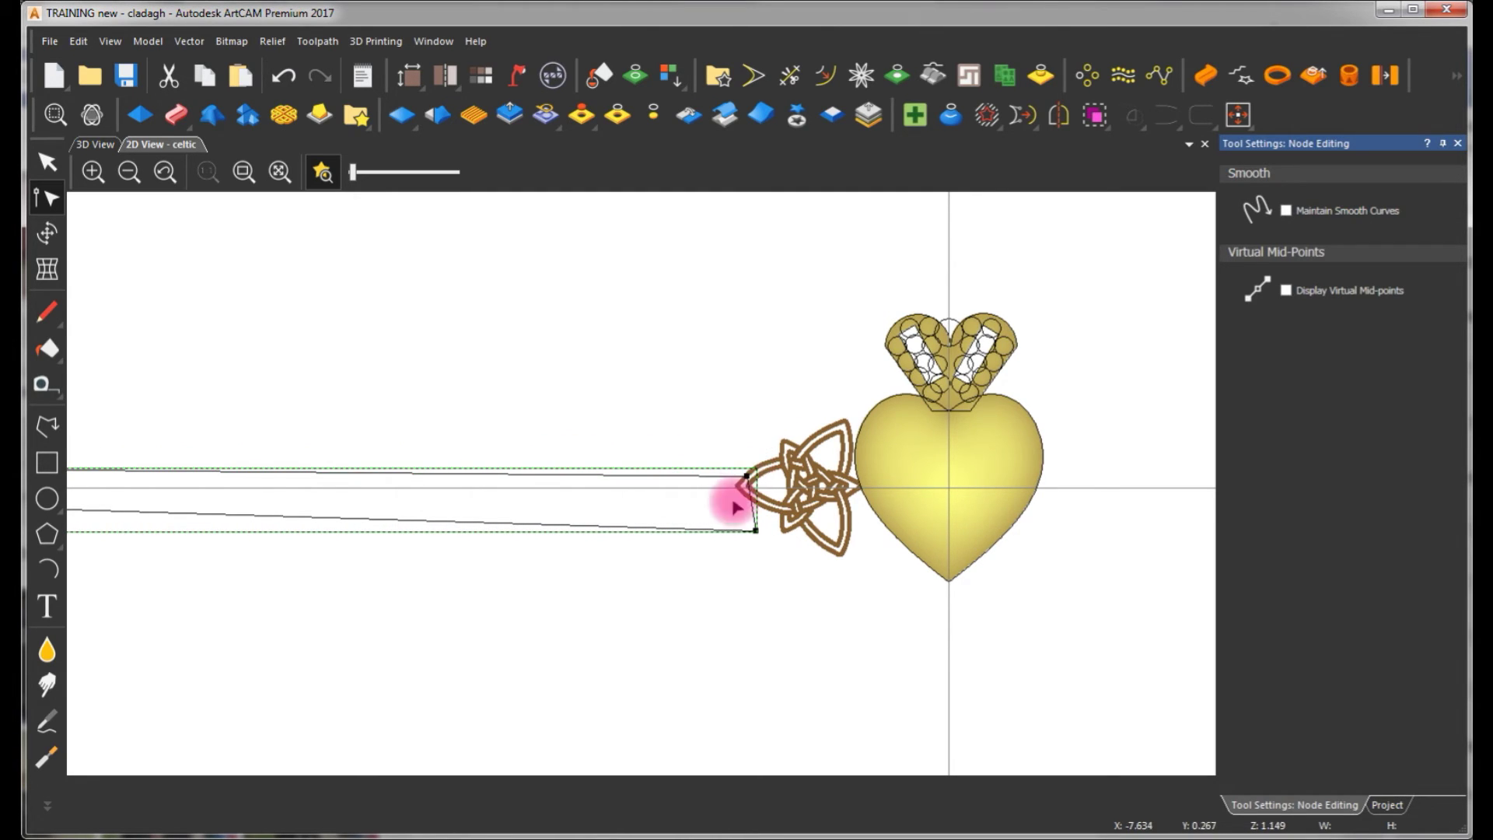
scroll(735, 507, up, 3)
drag(851, 470, 820, 340)
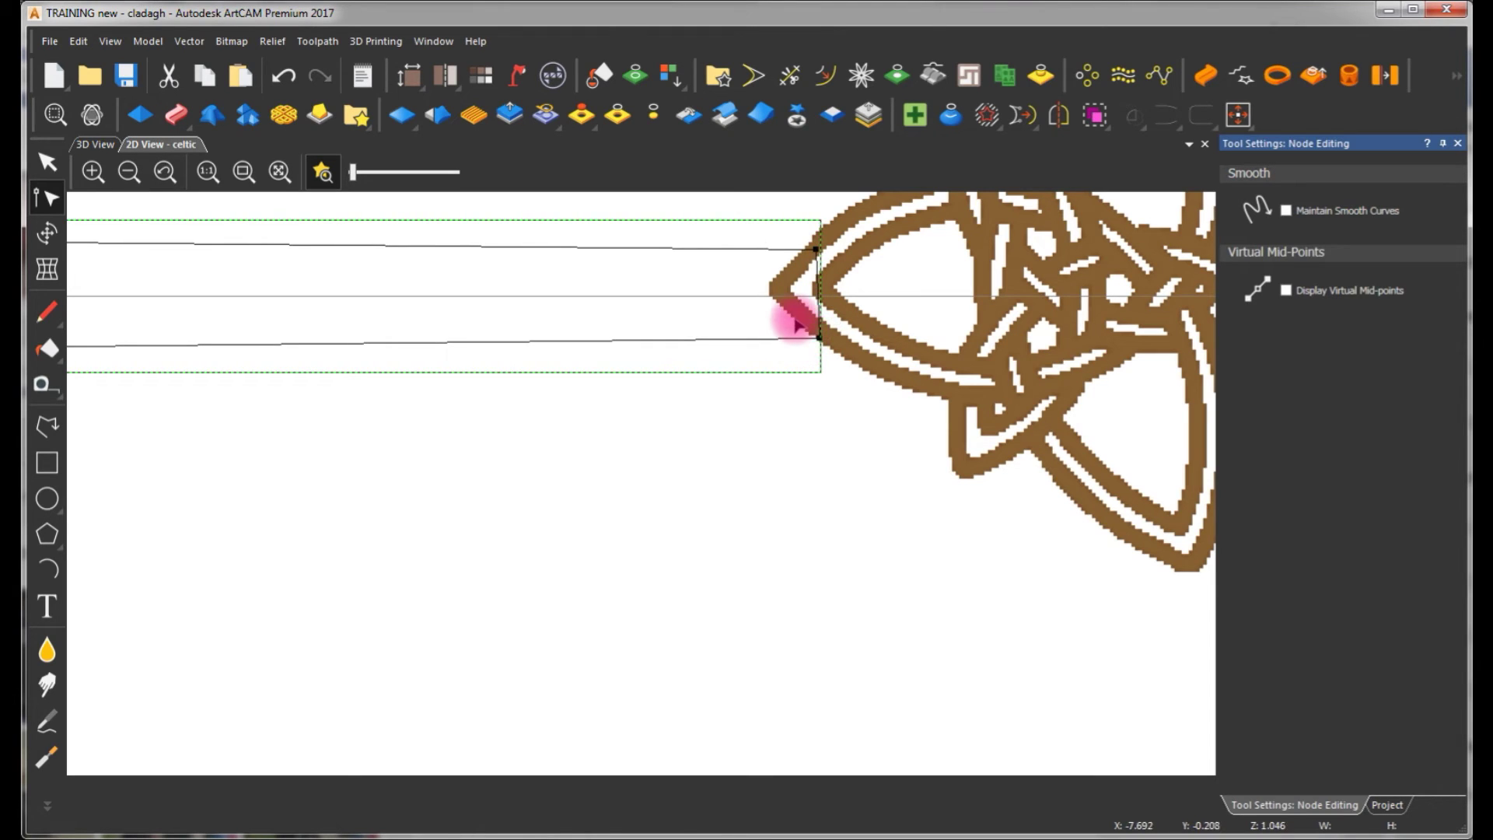
scroll(793, 325, down, 2)
scroll(482, 311, down, 3)
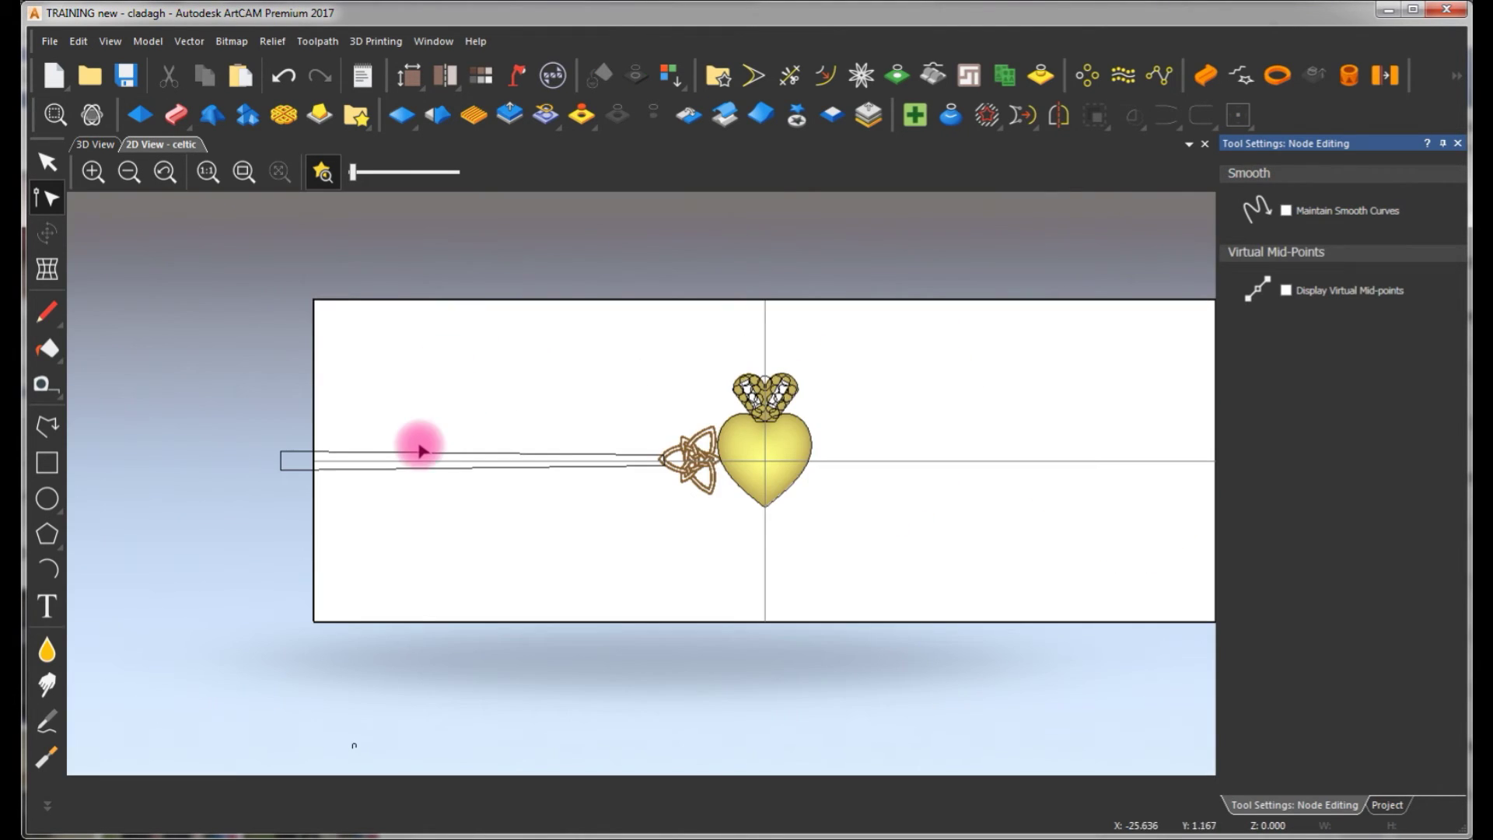
Widen the band outline's knot end by moving its two corner nodes outward and further onto the knot's outer loop
scroll(451, 466, up, 2)
click(503, 440)
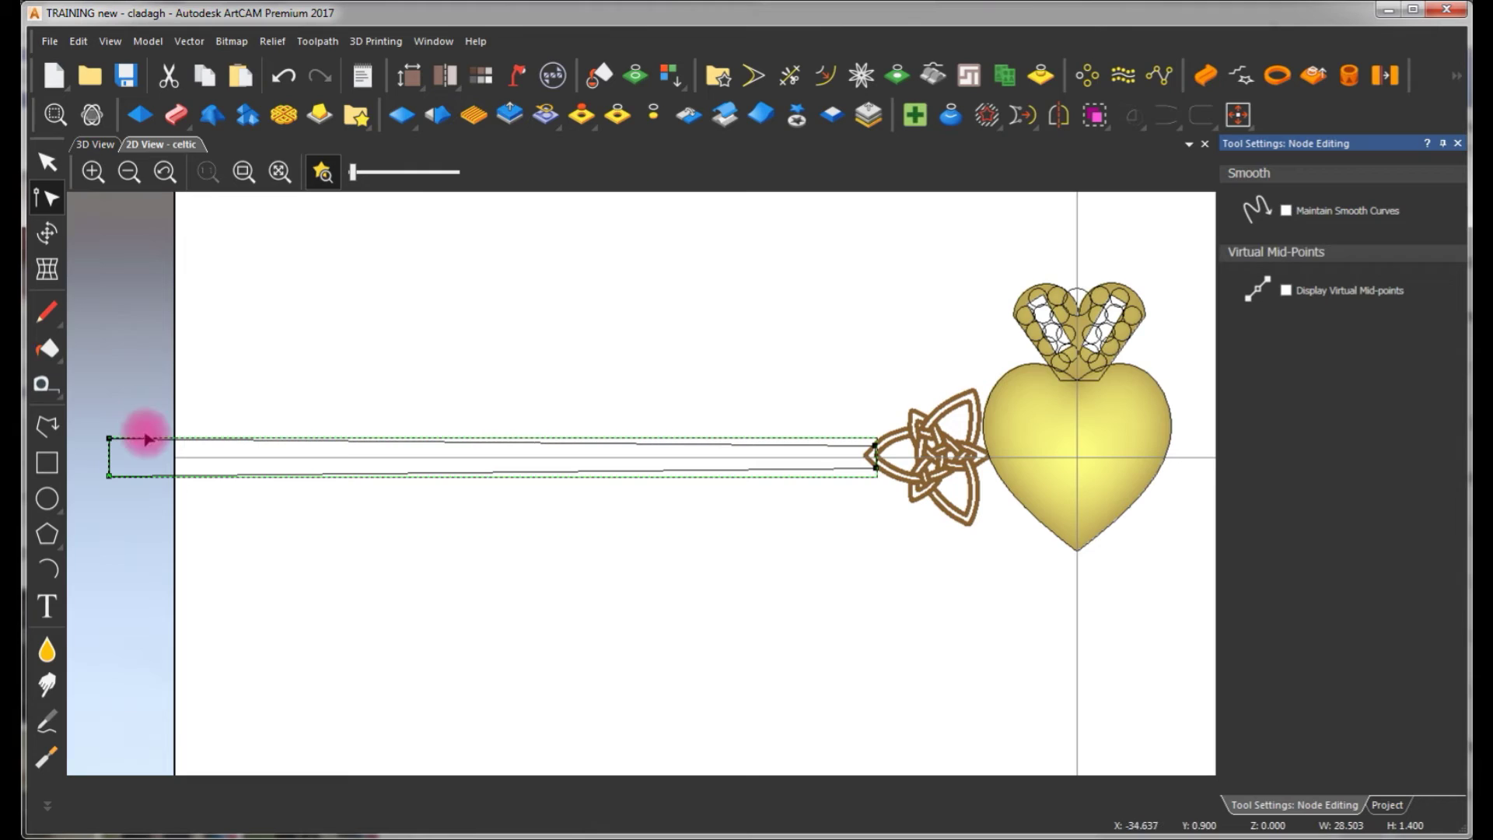
scroll(867, 455, up, 2)
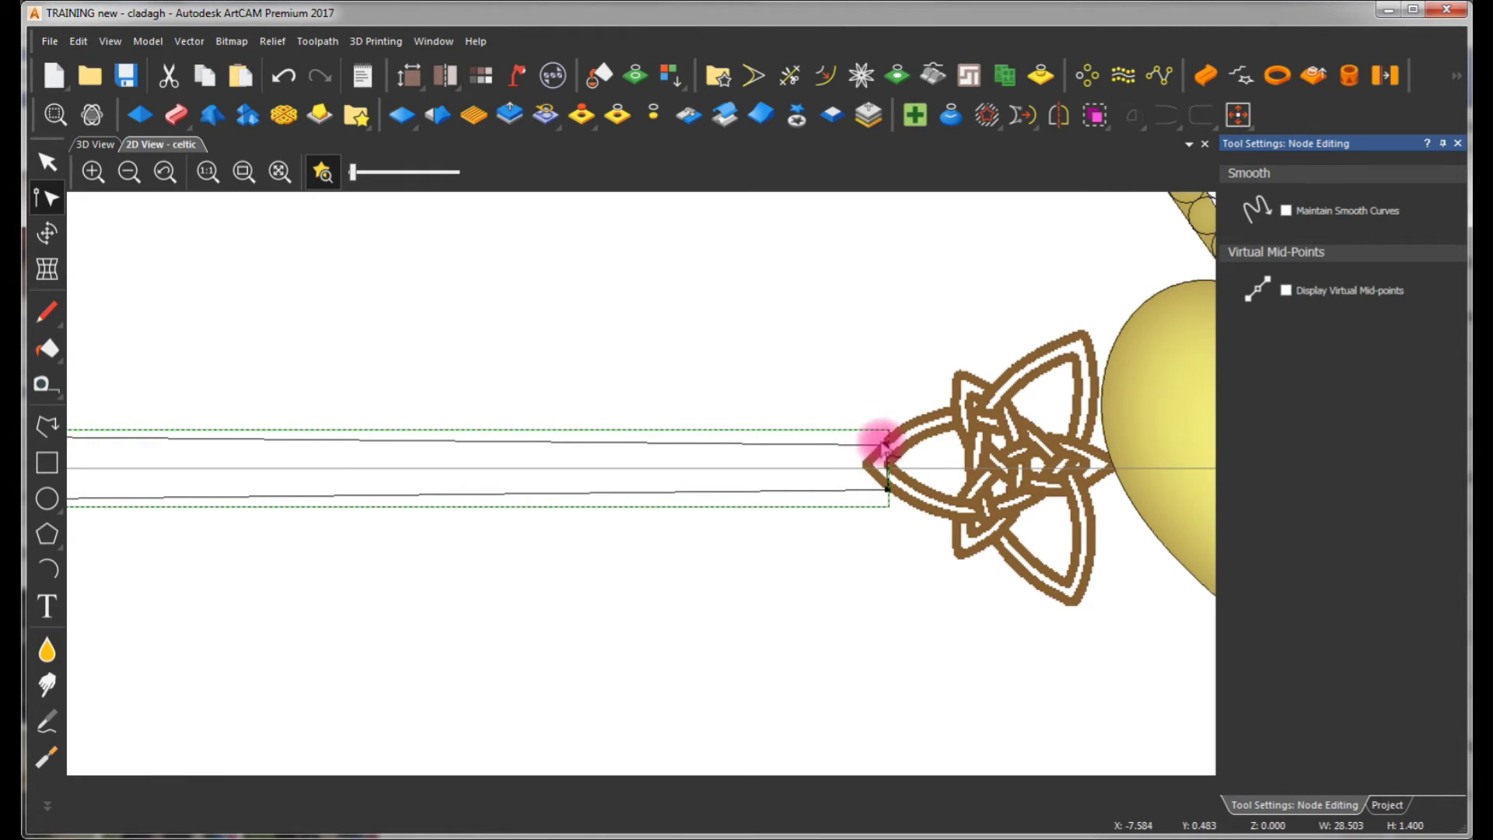
drag(885, 444, 887, 409)
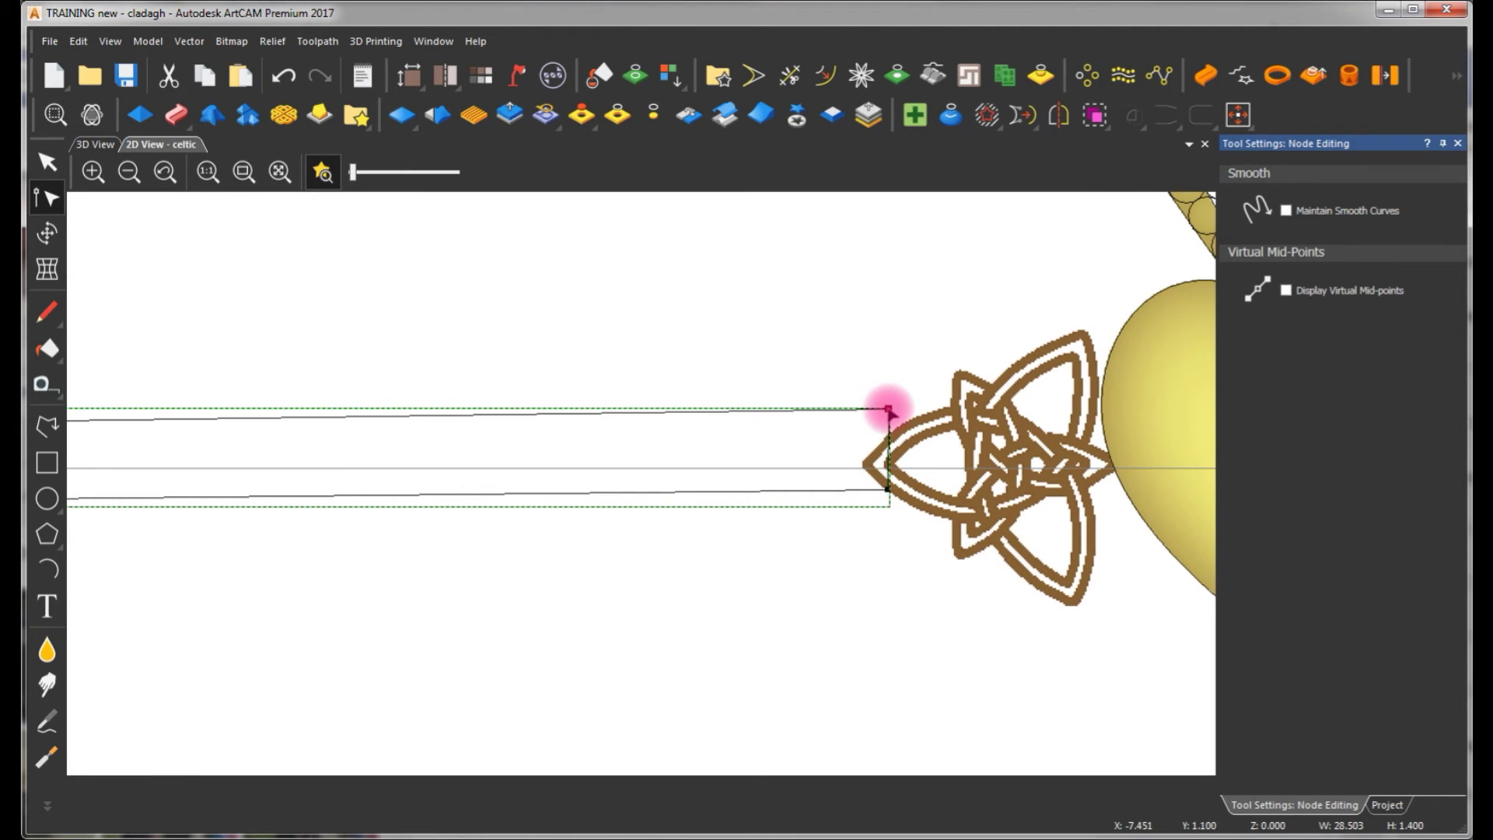
drag(887, 491, 927, 513)
drag(891, 409, 927, 410)
scroll(900, 457, up, 2)
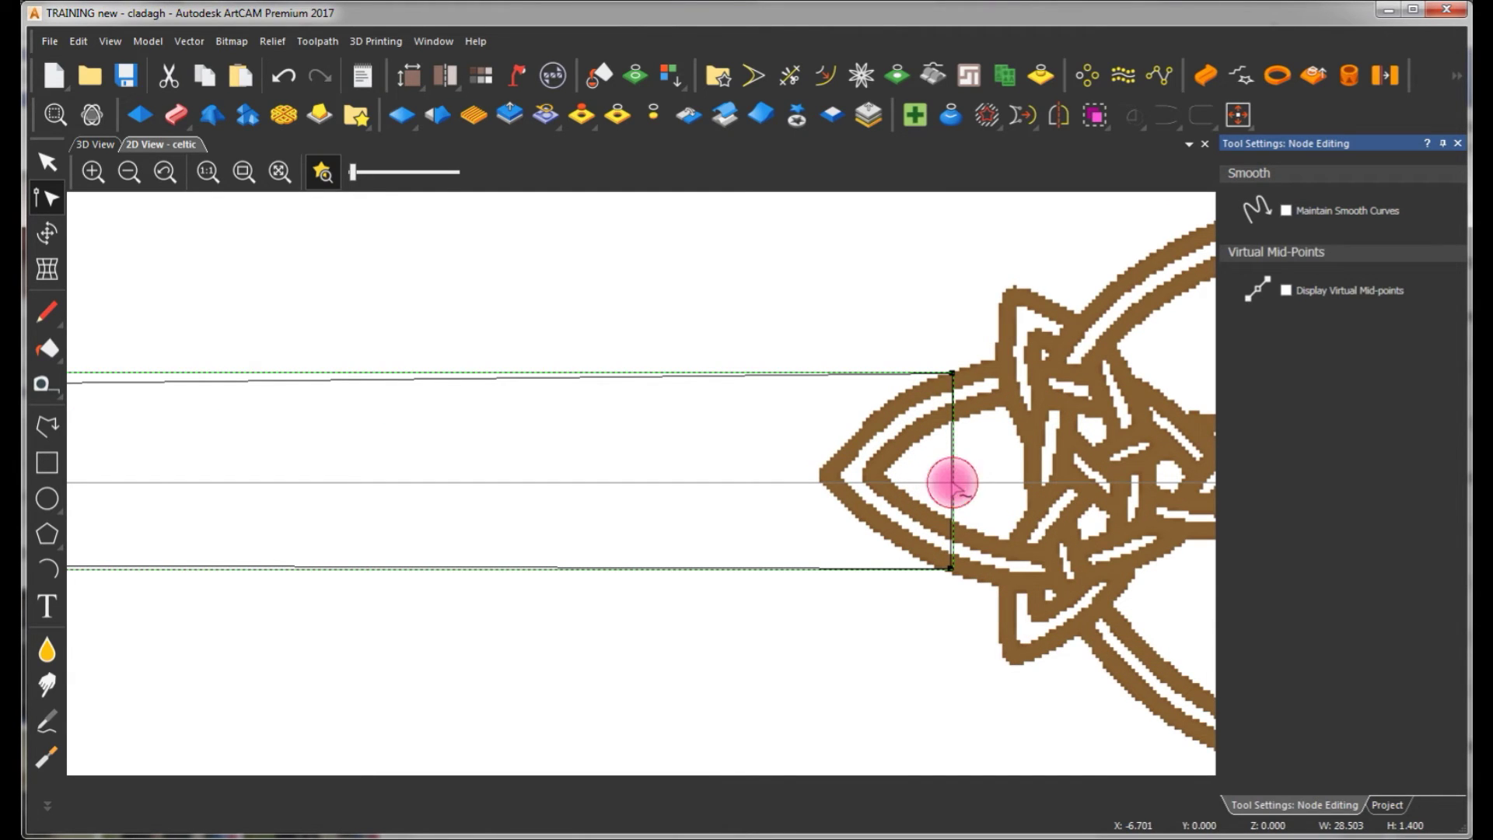
Pull the middle of the outline's end edge in to the knot's tip, forming a V notch, and align the corner nodes with the loop
drag(951, 483, 816, 504)
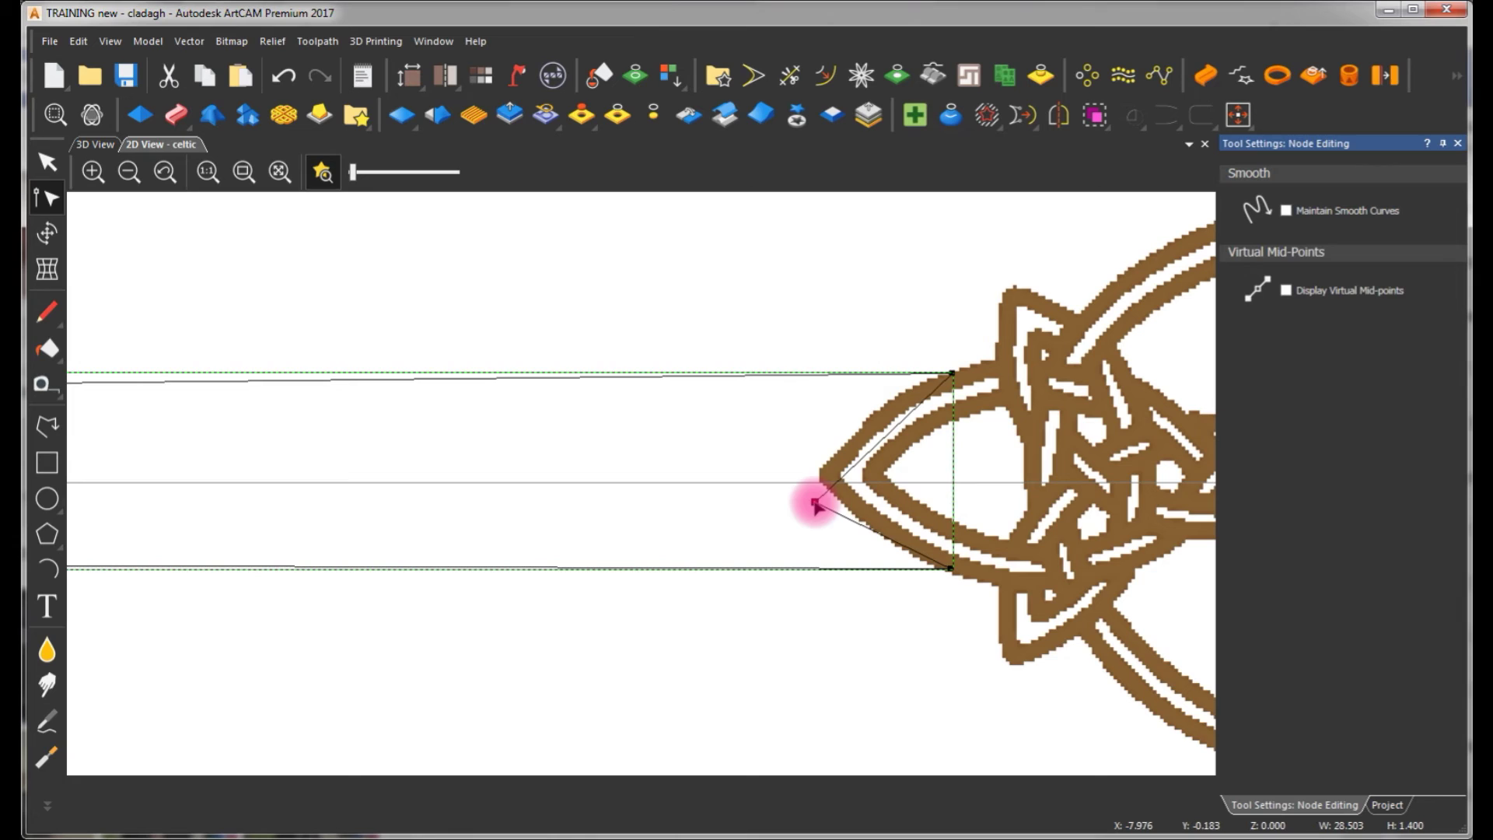
click(911, 397)
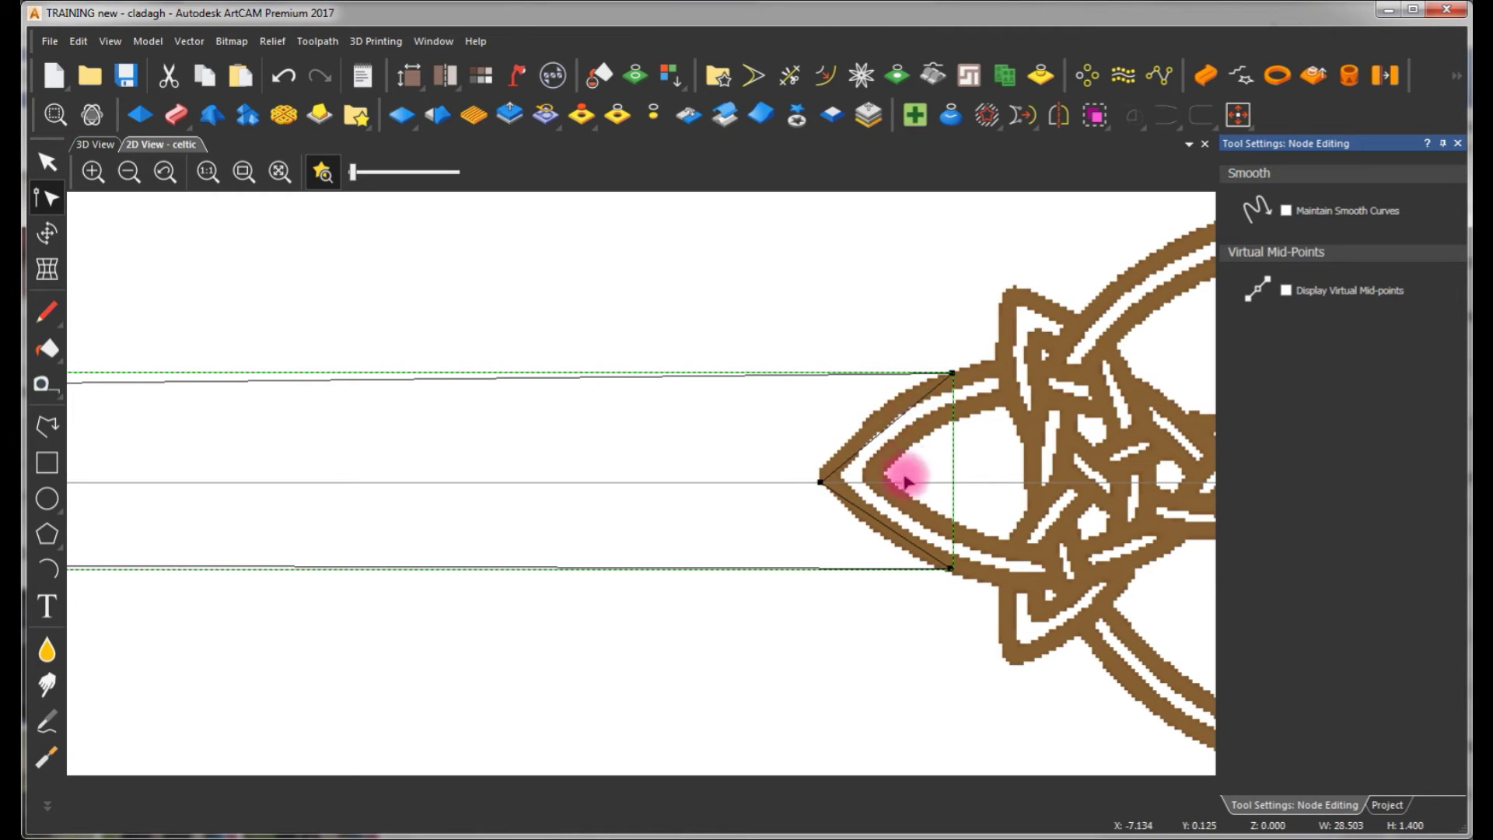
drag(948, 569, 947, 570)
click(922, 398)
drag(951, 371, 945, 376)
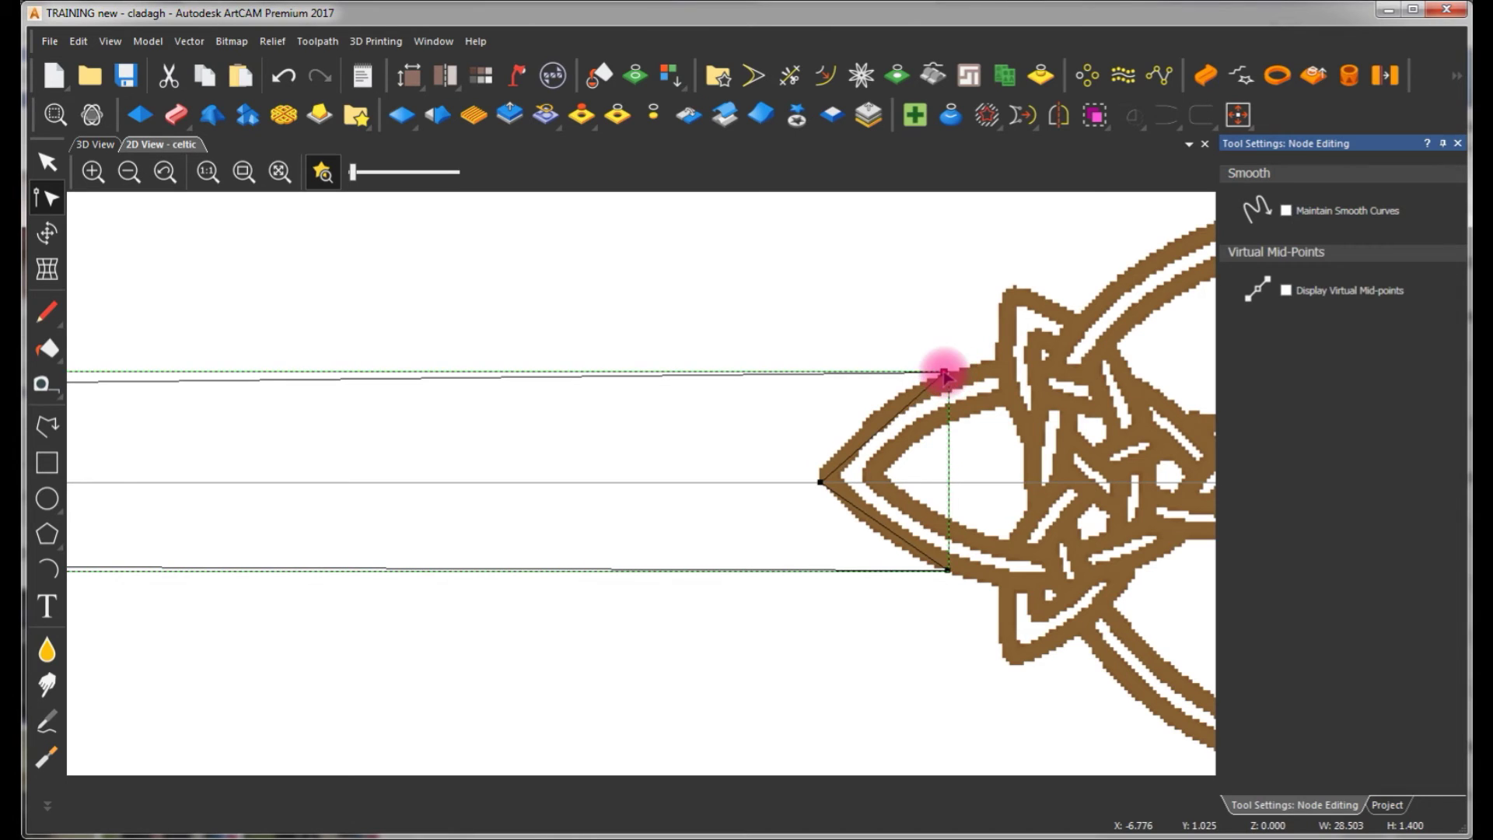
scroll(911, 420, up, 4)
scroll(593, 553, down, 6)
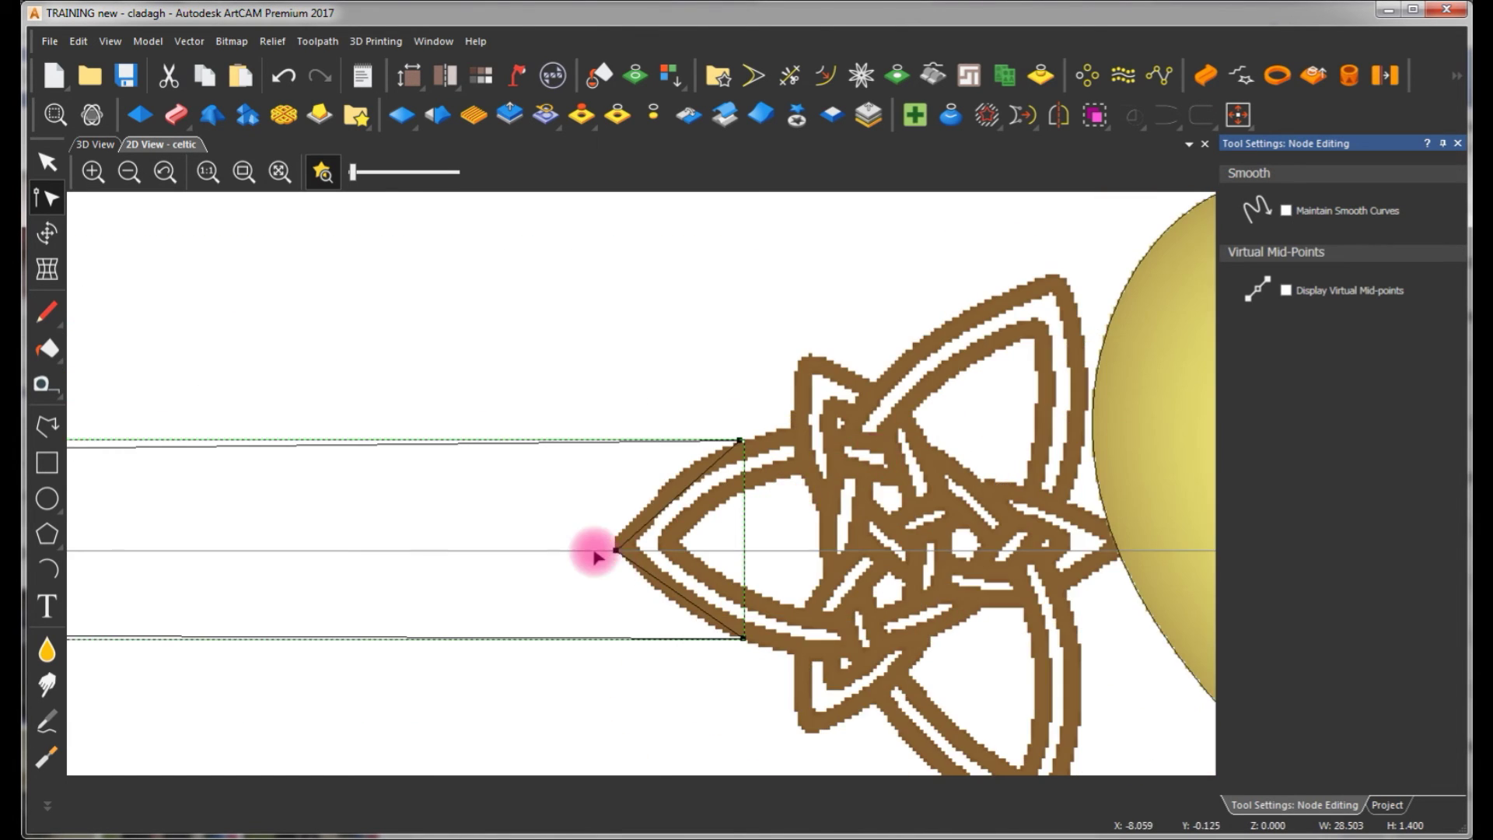
click(409, 390)
scroll(450, 503, down, 5)
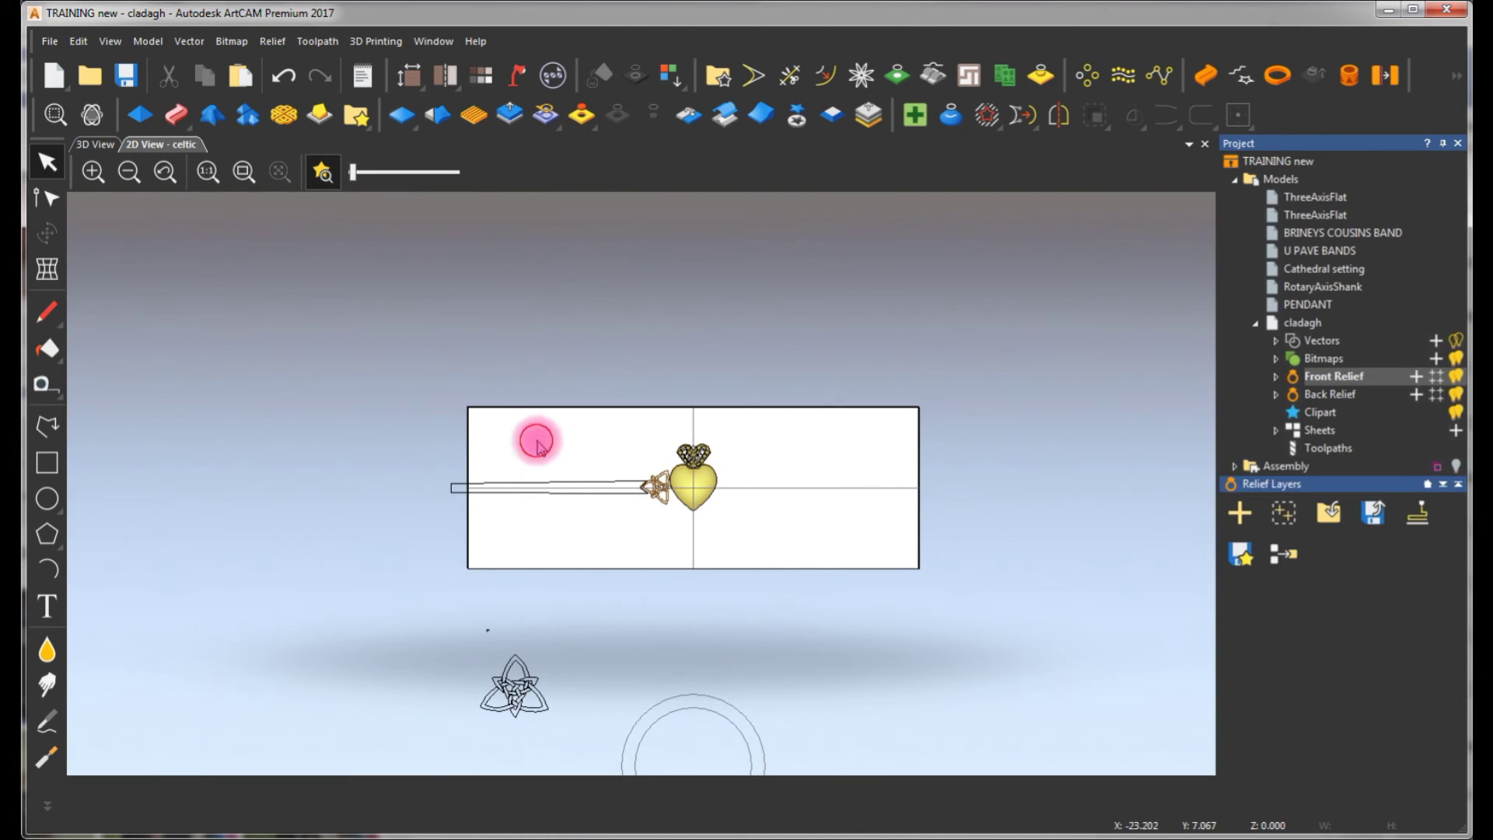
Start a relief shape on the band outline with a 1 mm start height and Merge High as the combine mode
click(562, 490)
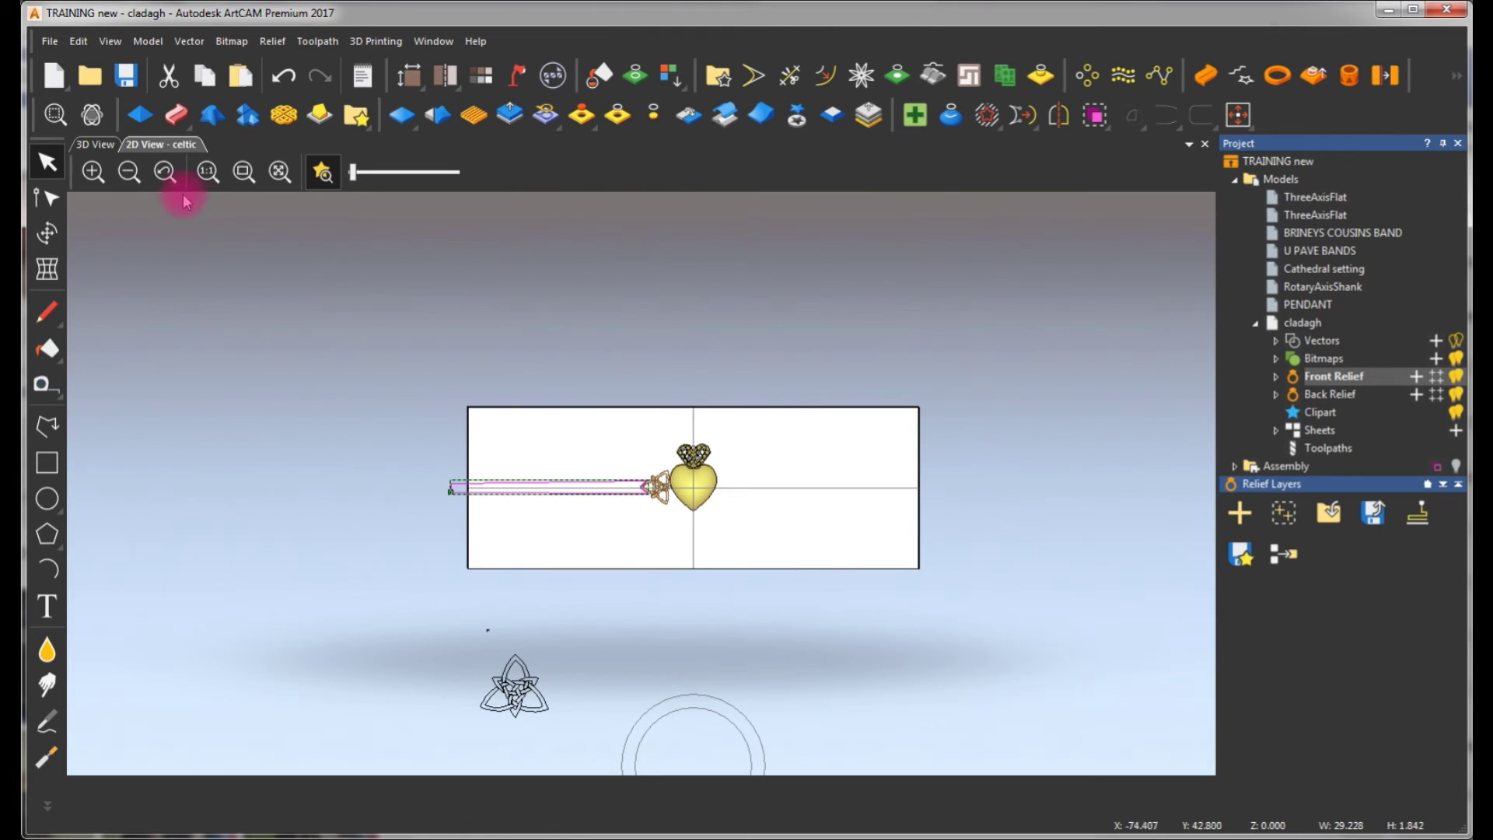
click(96, 145)
key(F12)
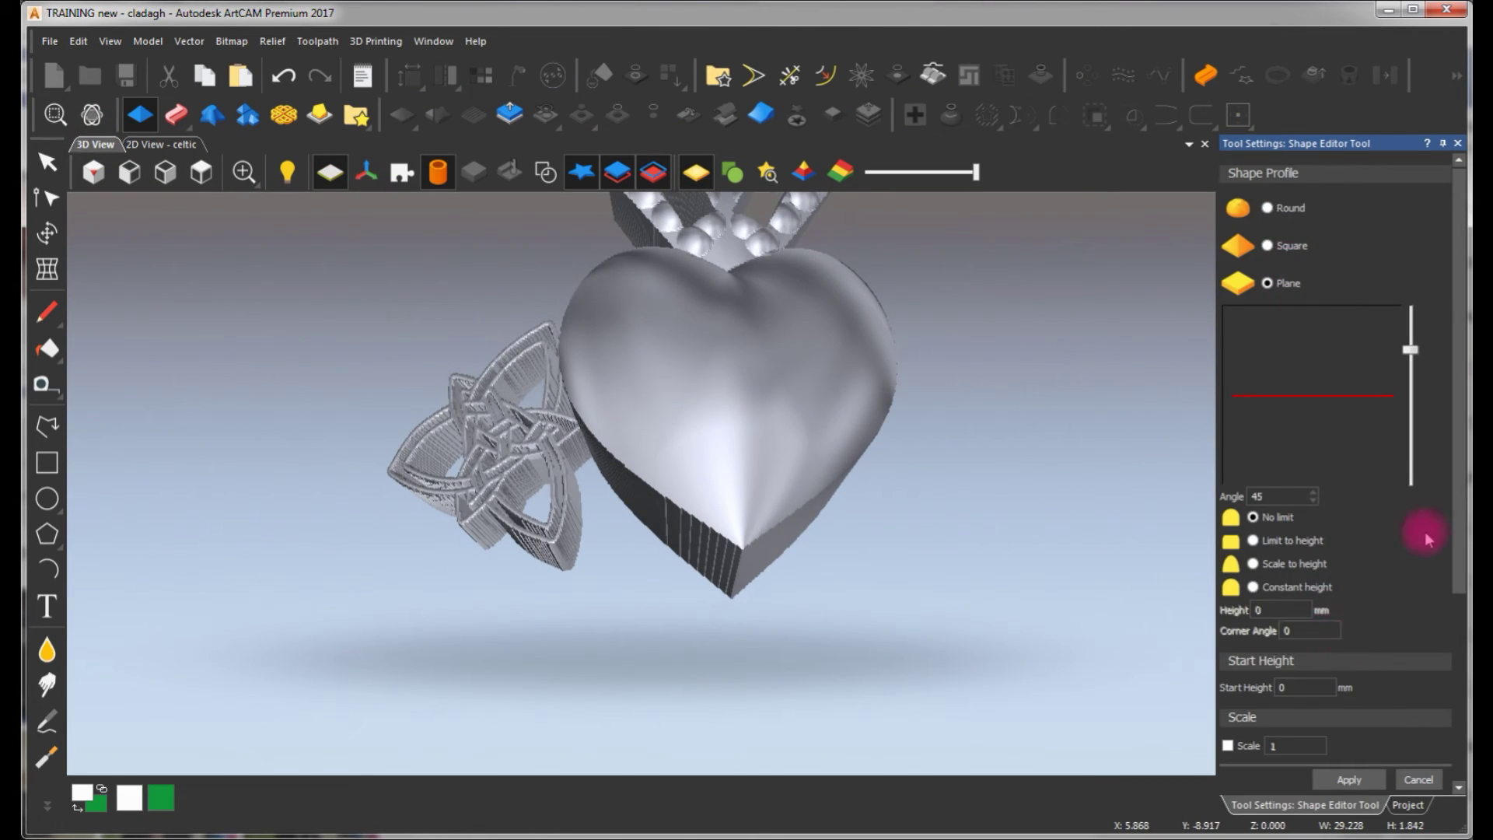
scroll(1439, 544, down, 3)
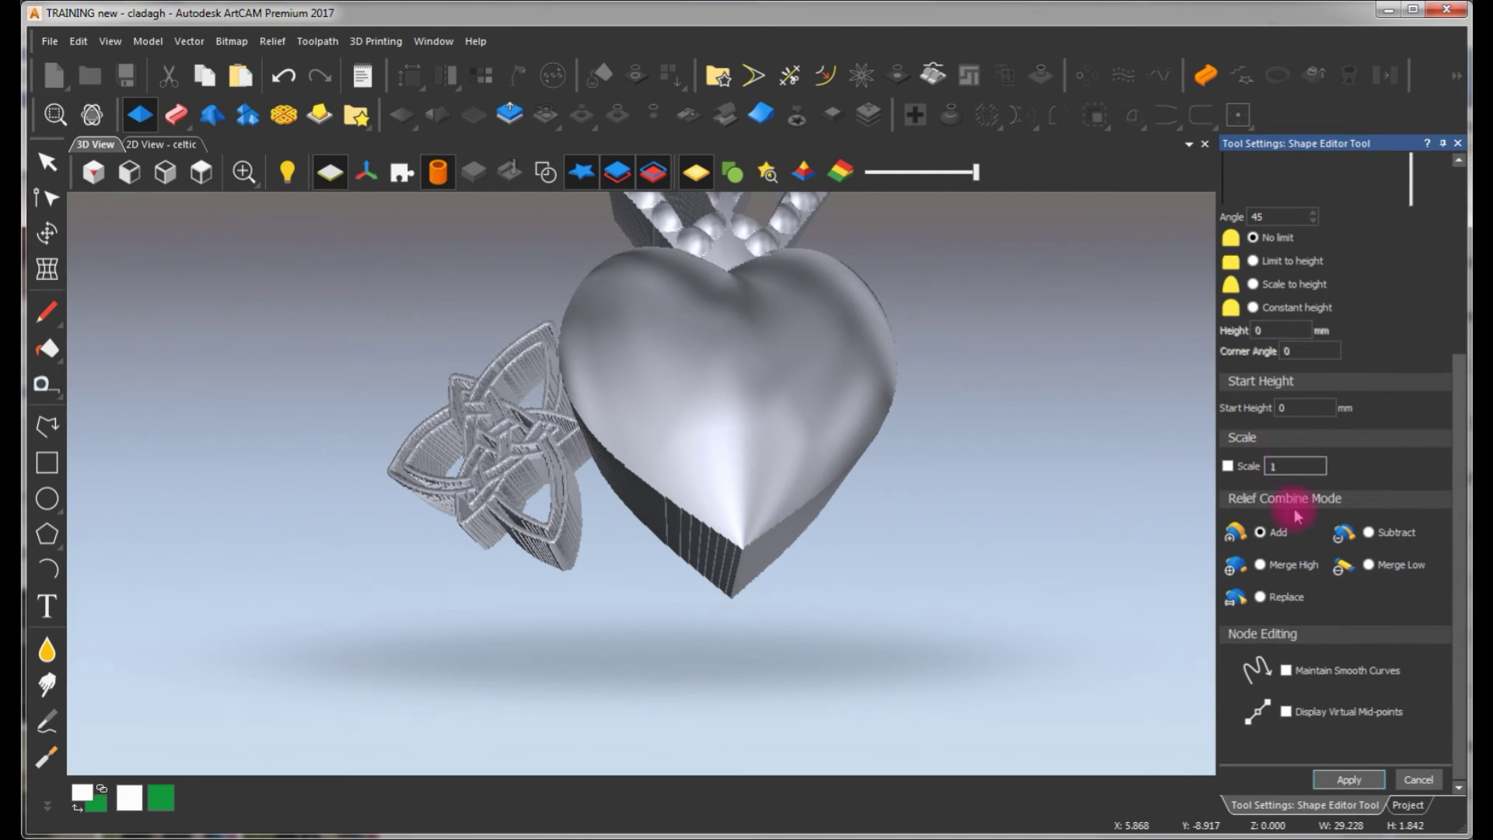
double_click(1303, 408)
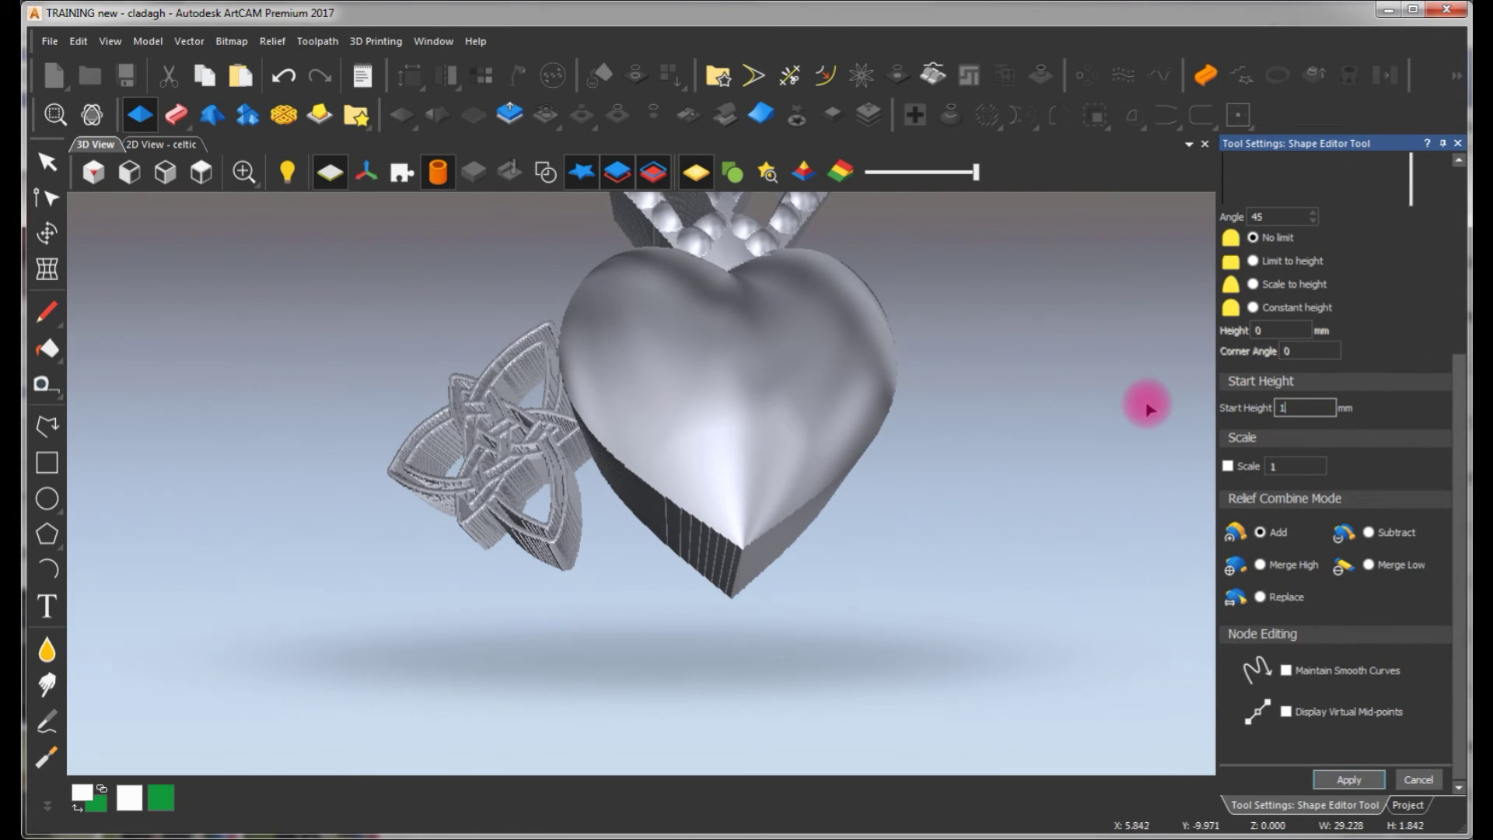
key(Return)
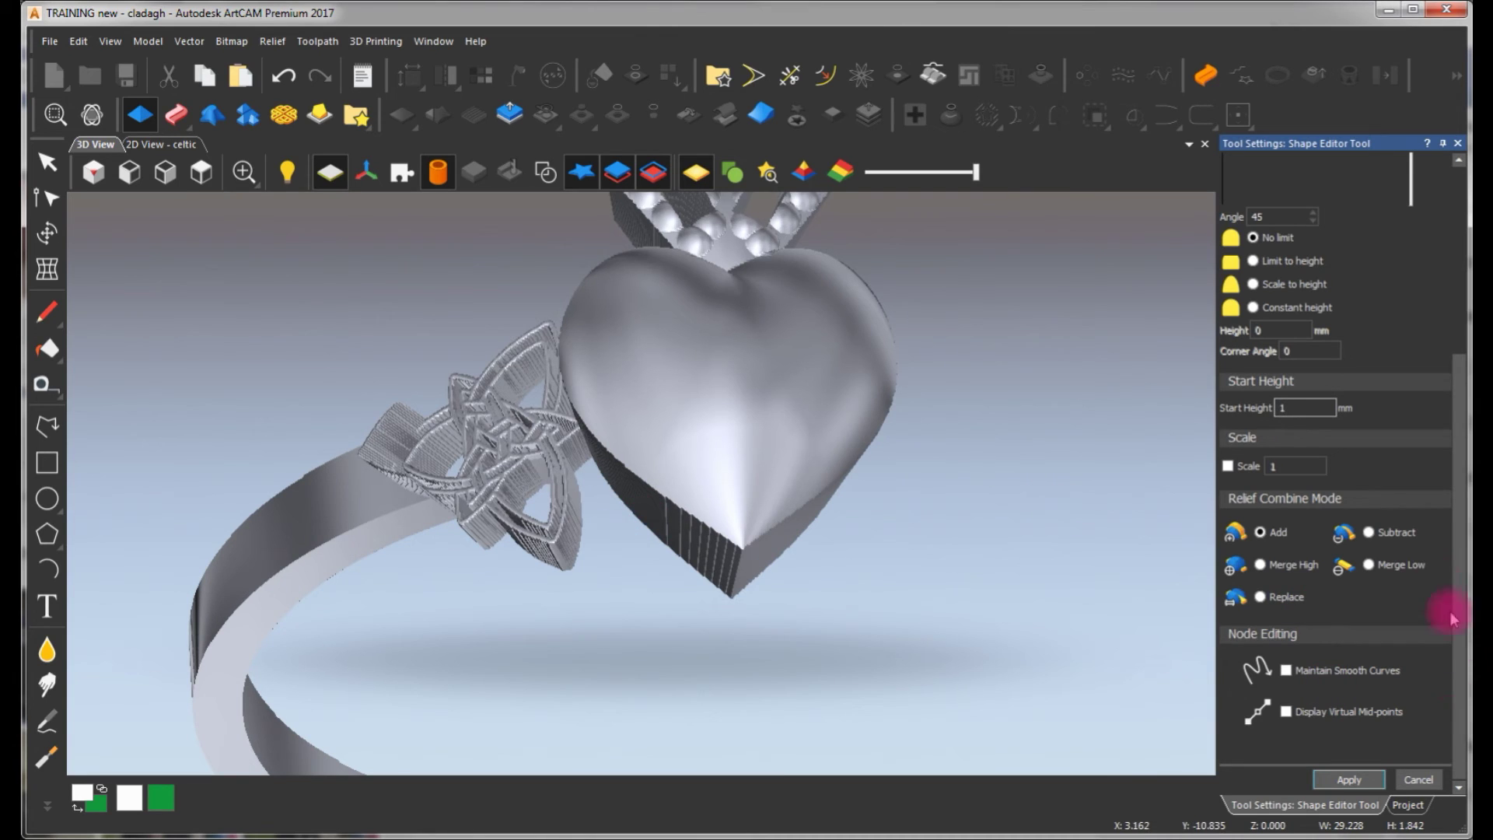
click(1258, 565)
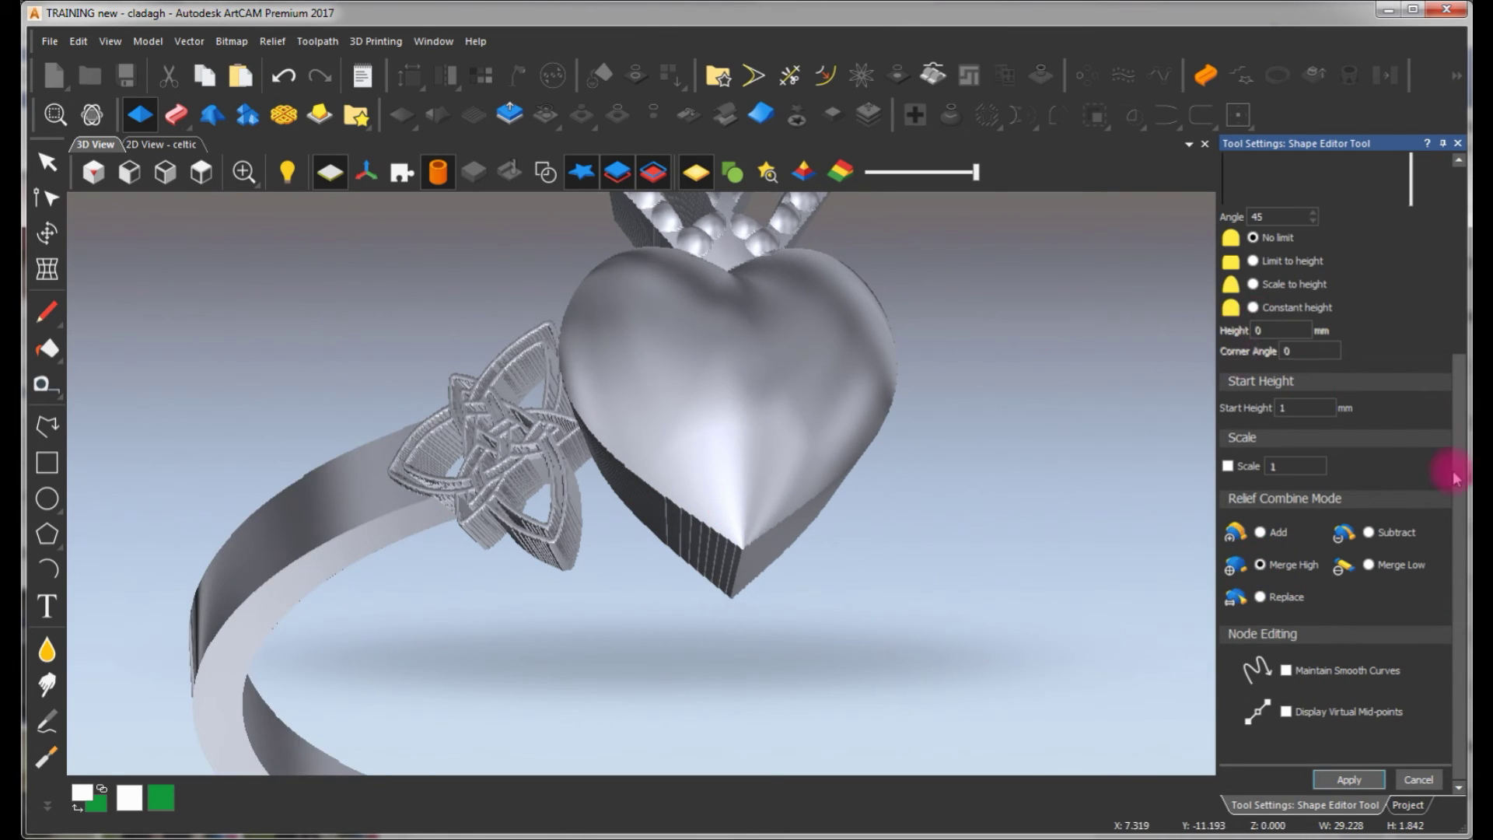
Give the band shape a Round profile at 45 degrees with no height limit and apply it
scroll(1448, 472, up, 5)
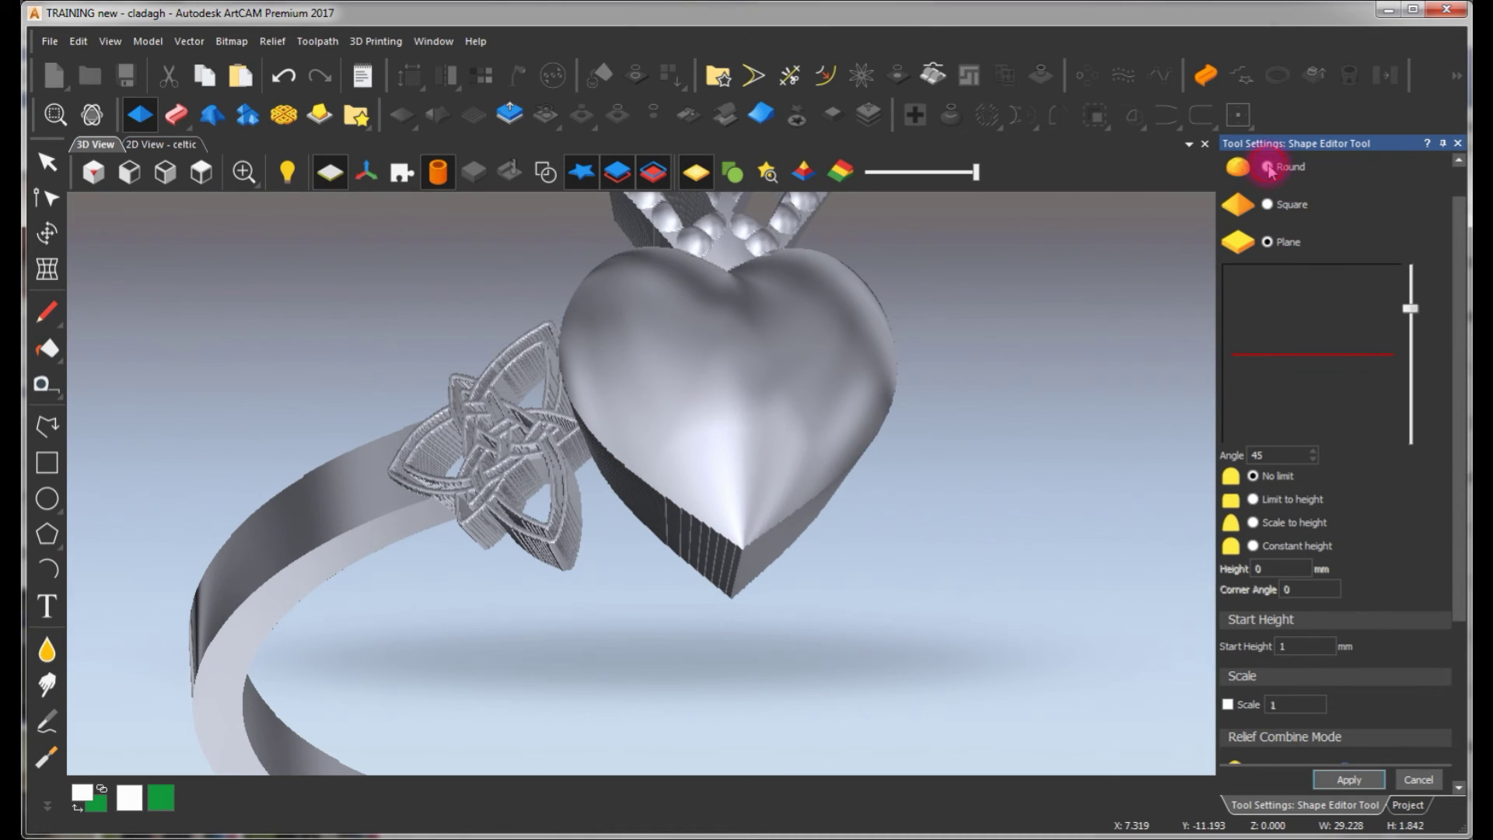
click(1268, 168)
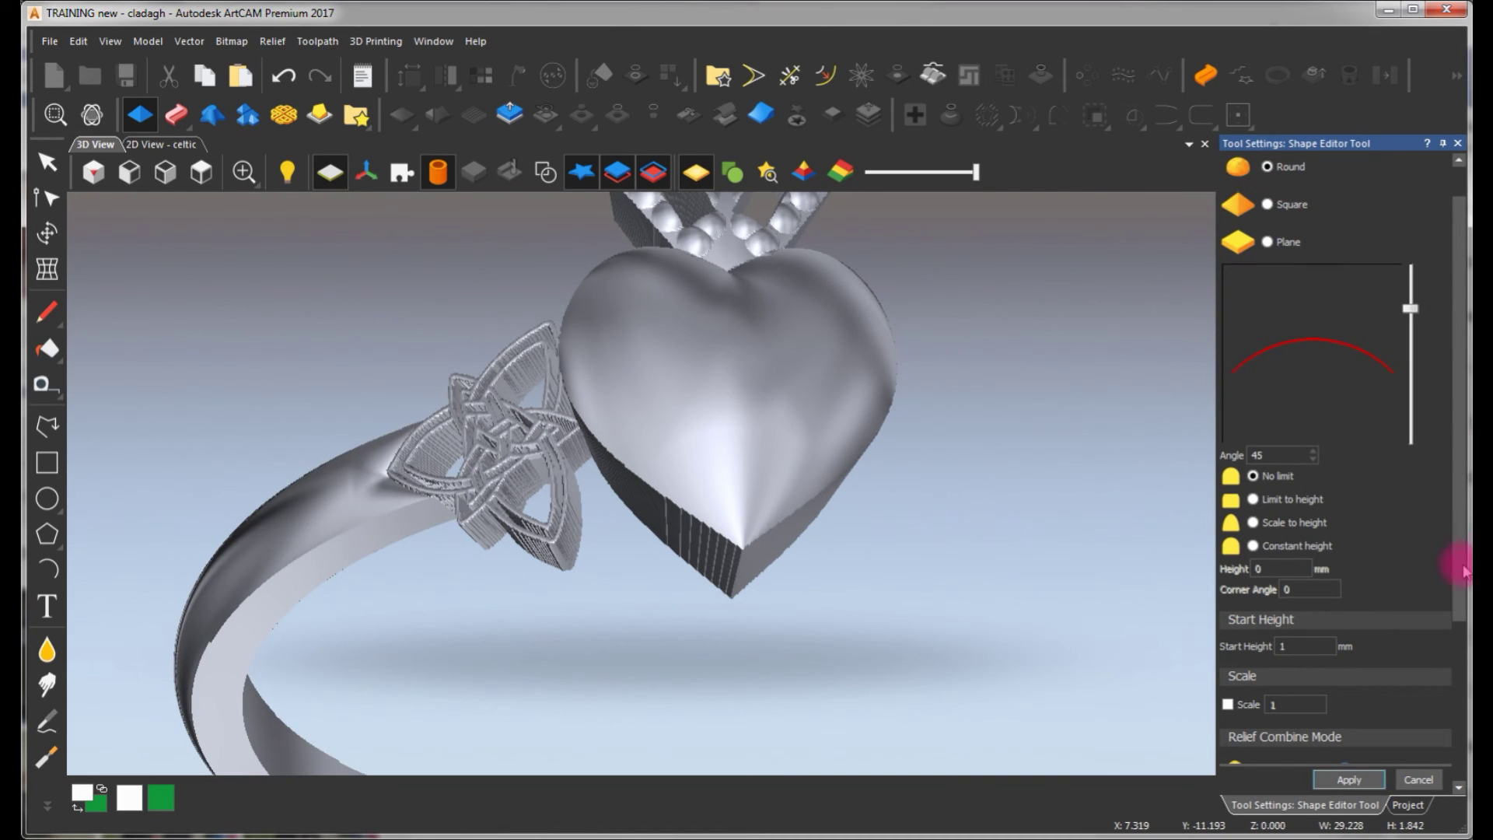
scroll(1464, 572, down, 5)
click(1349, 780)
Mirror merge the relief left over right to complete the other half of the ring
drag(1110, 633, 637, 325)
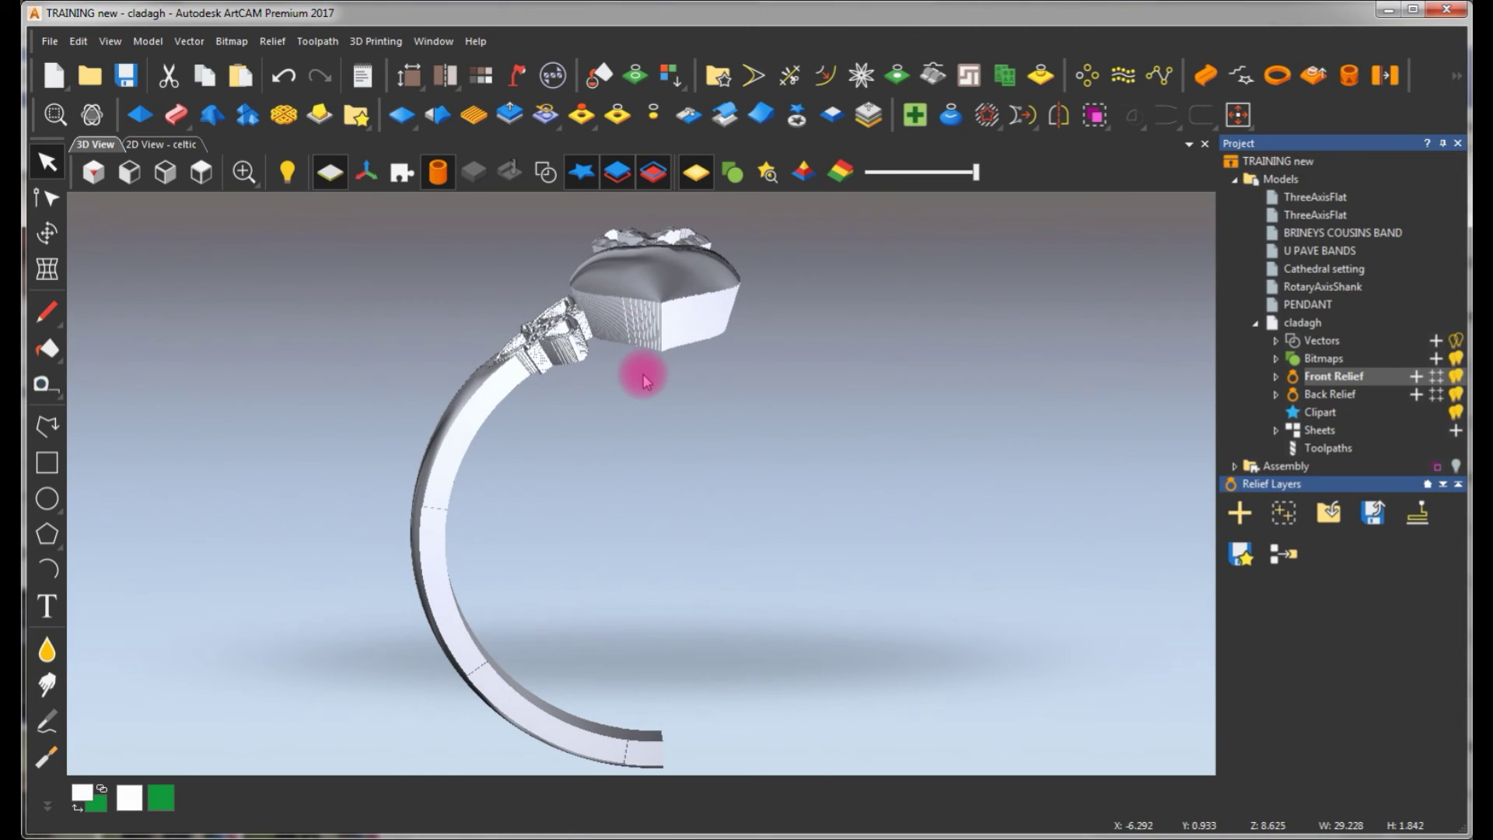
scroll(658, 350, down, 2)
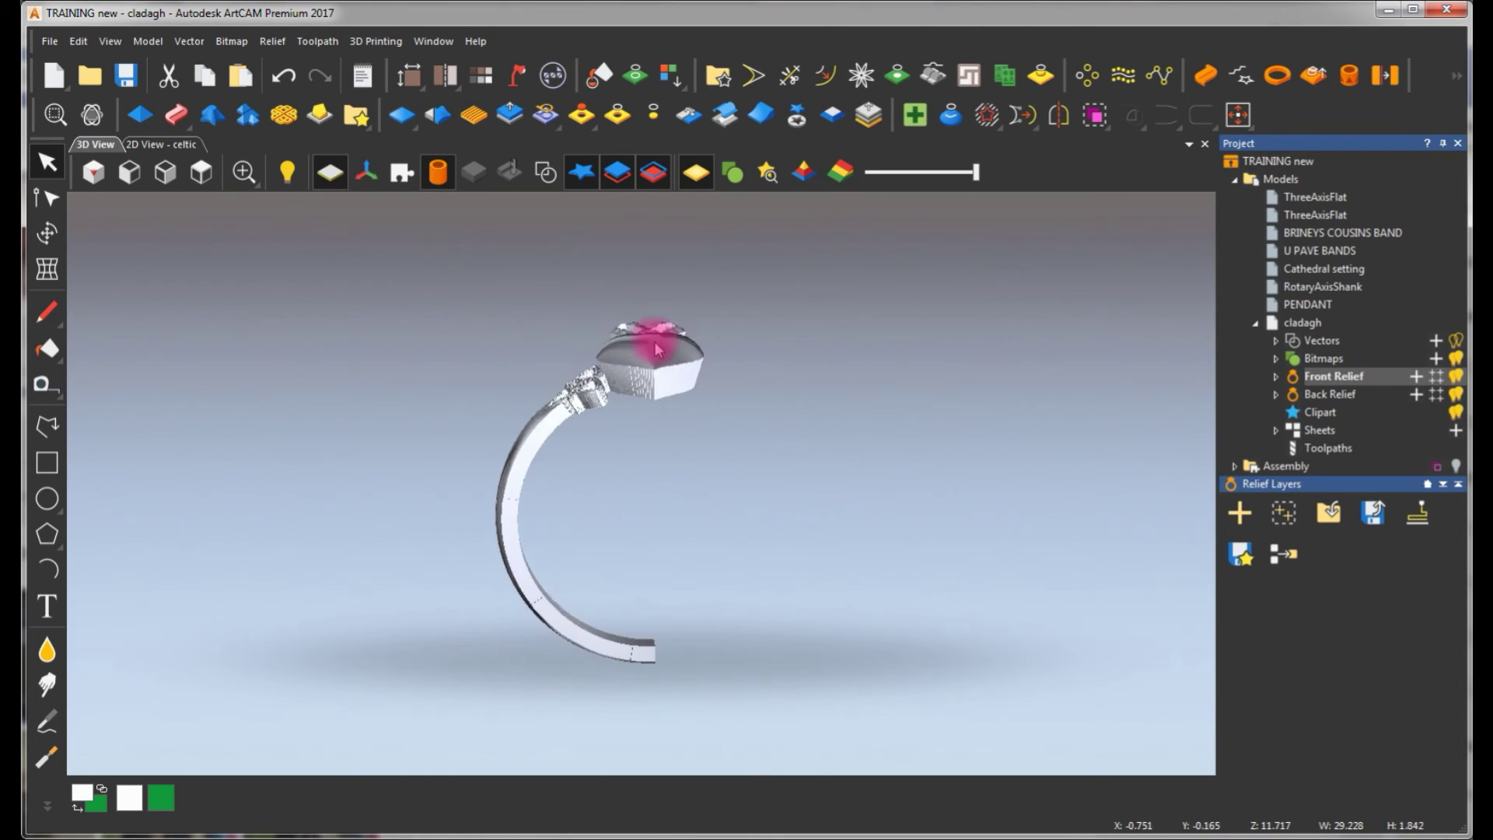
drag(643, 380, 668, 194)
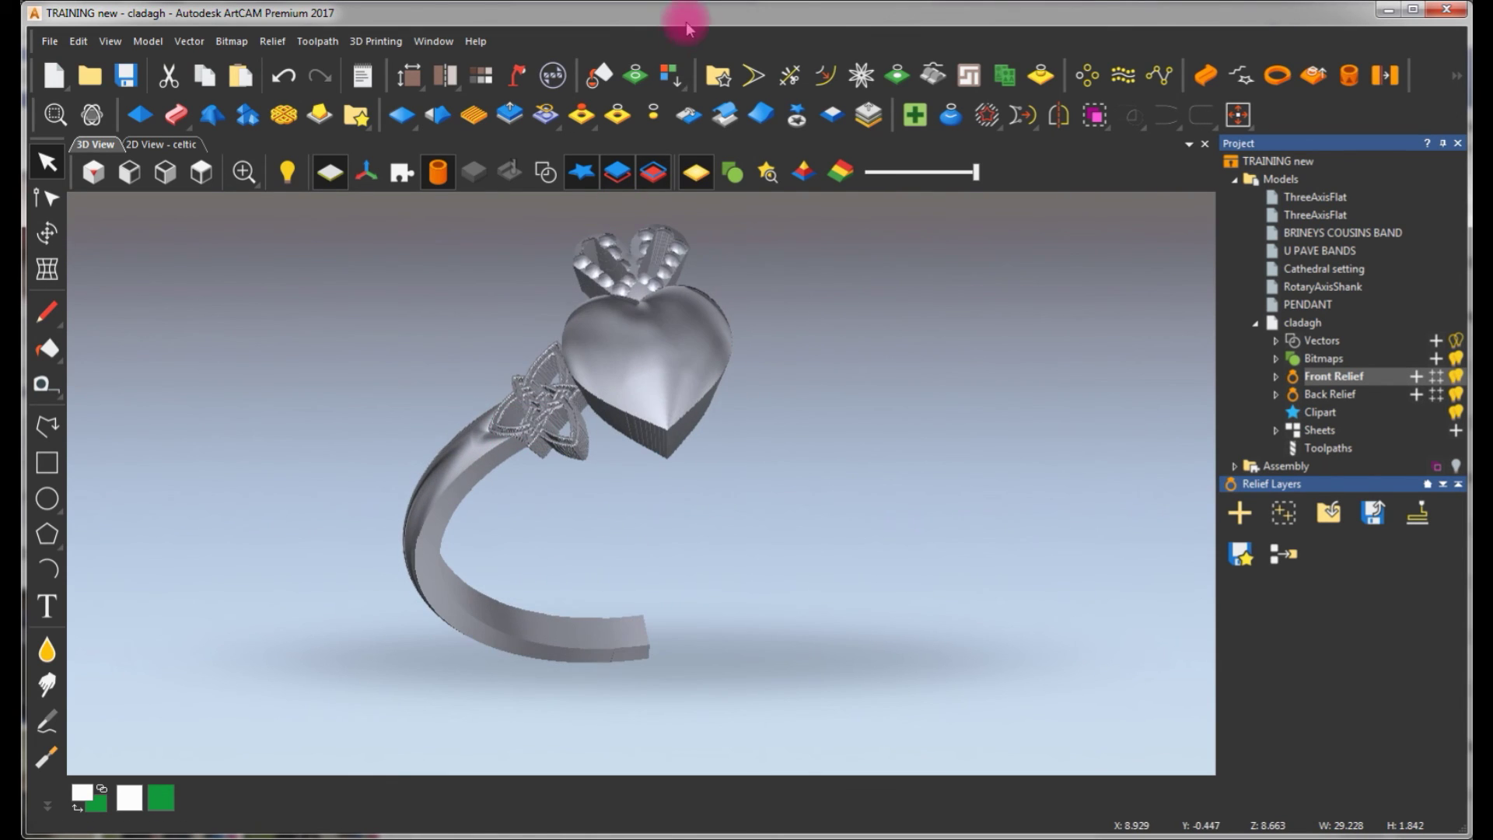
click(689, 117)
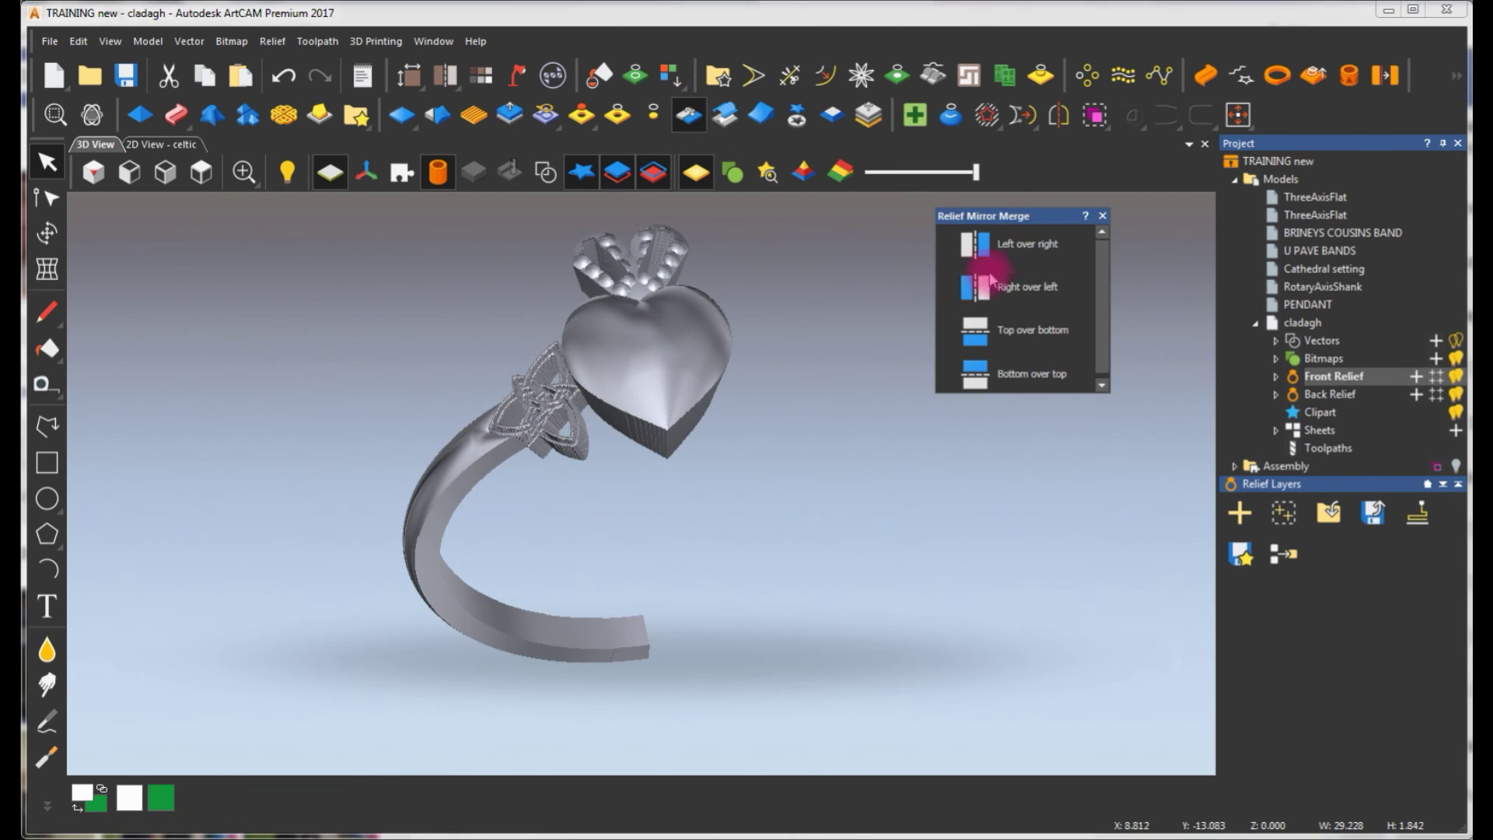
click(973, 246)
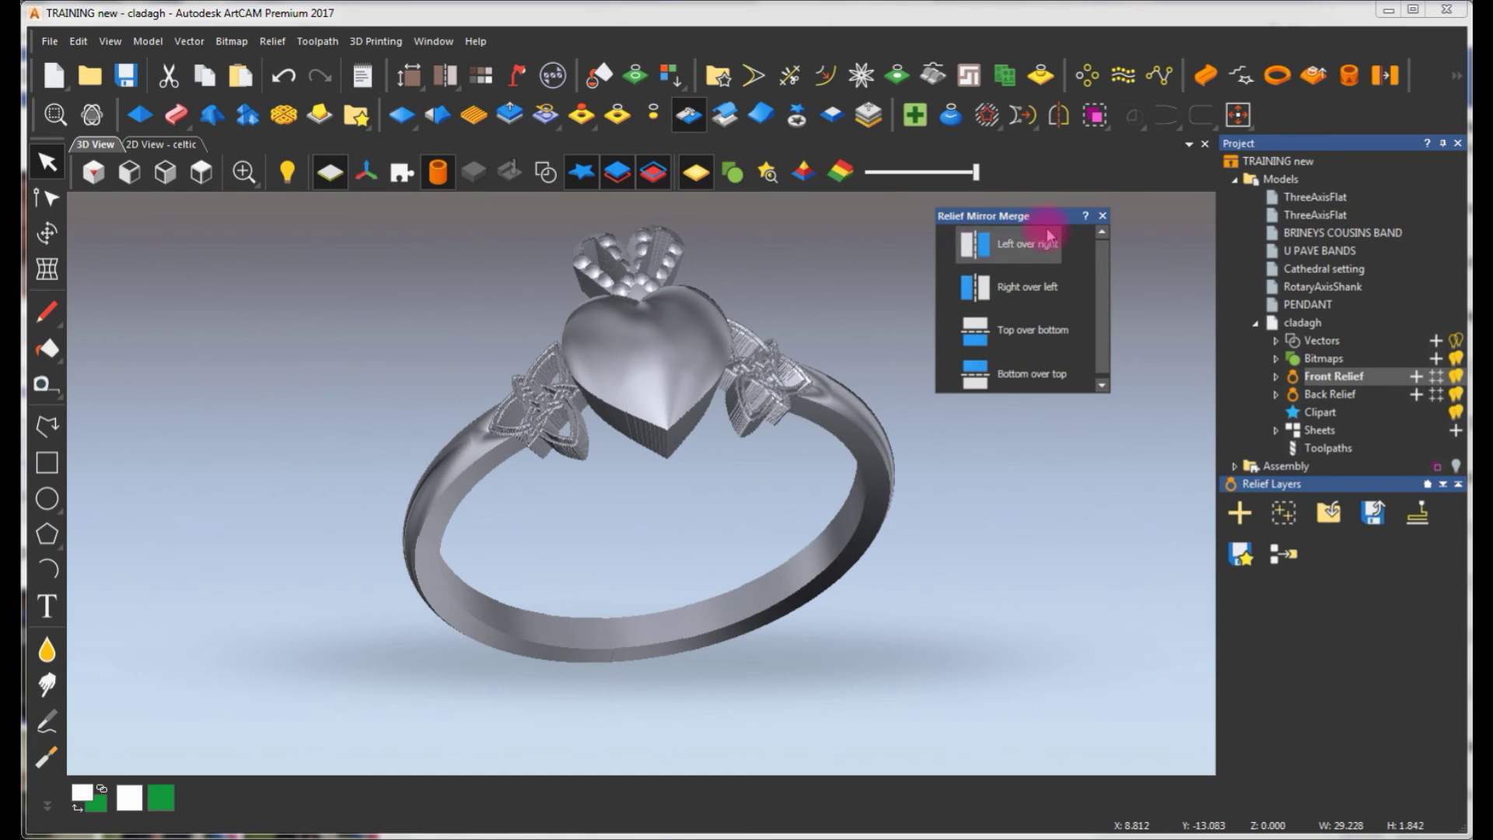
click(1103, 215)
Inspect the full ring from several angles, including where the knots meet the shank and the heart
drag(926, 357, 672, 336)
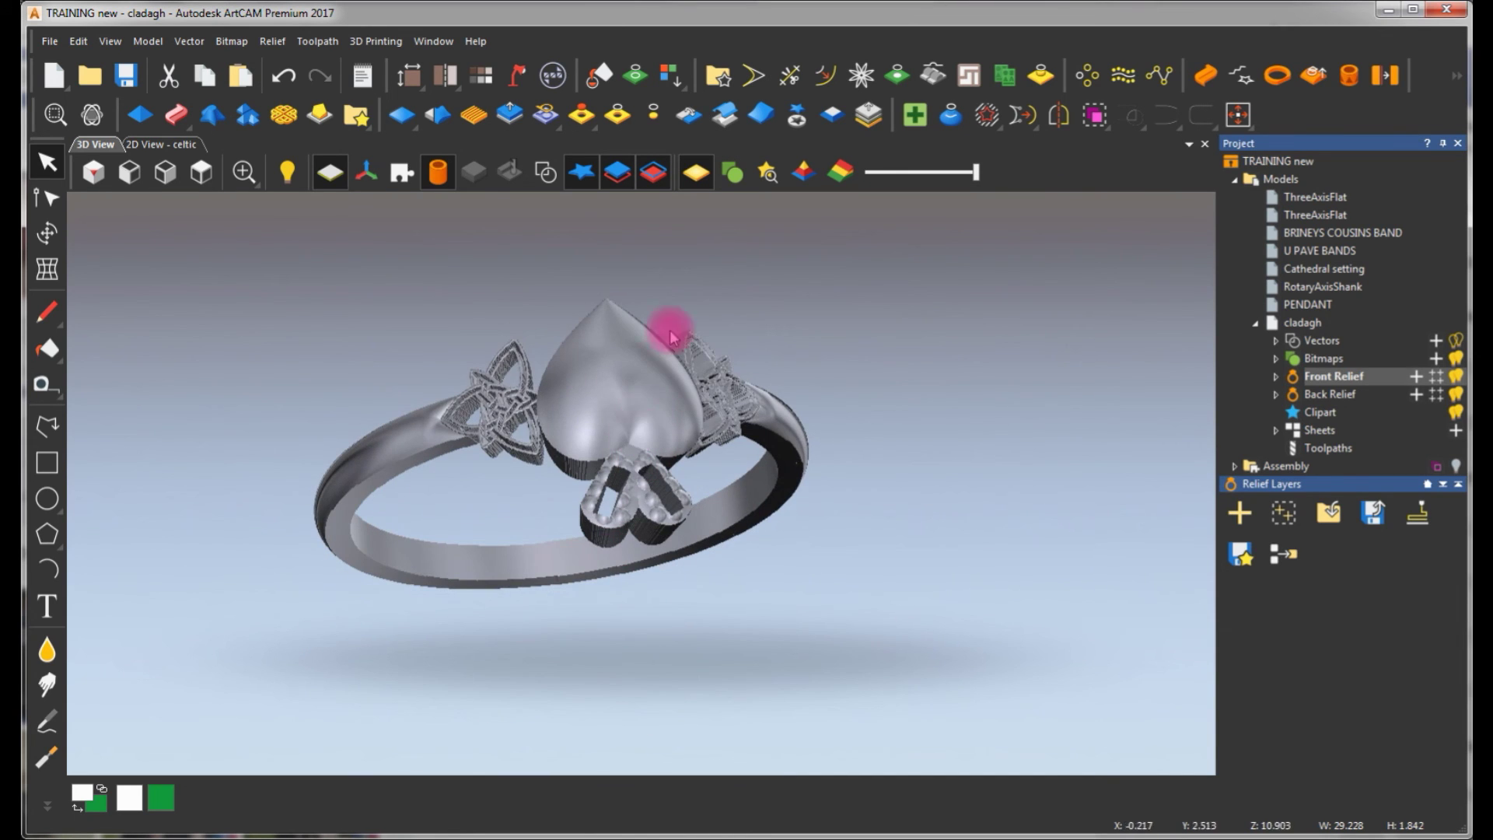
mouse_move(640, 412)
mouse_down()
mouse_move(471, 534)
mouse_move(1000, 456)
mouse_move(400, 570)
mouse_move(663, 376)
mouse_move(616, 535)
mouse_move(737, 533)
mouse_move(560, 467)
mouse_move(633, 440)
mouse_up()
drag(718, 380, 622, 375)
mouse_move(555, 467)
mouse_down()
mouse_move(453, 453)
mouse_move(538, 463)
mouse_up()
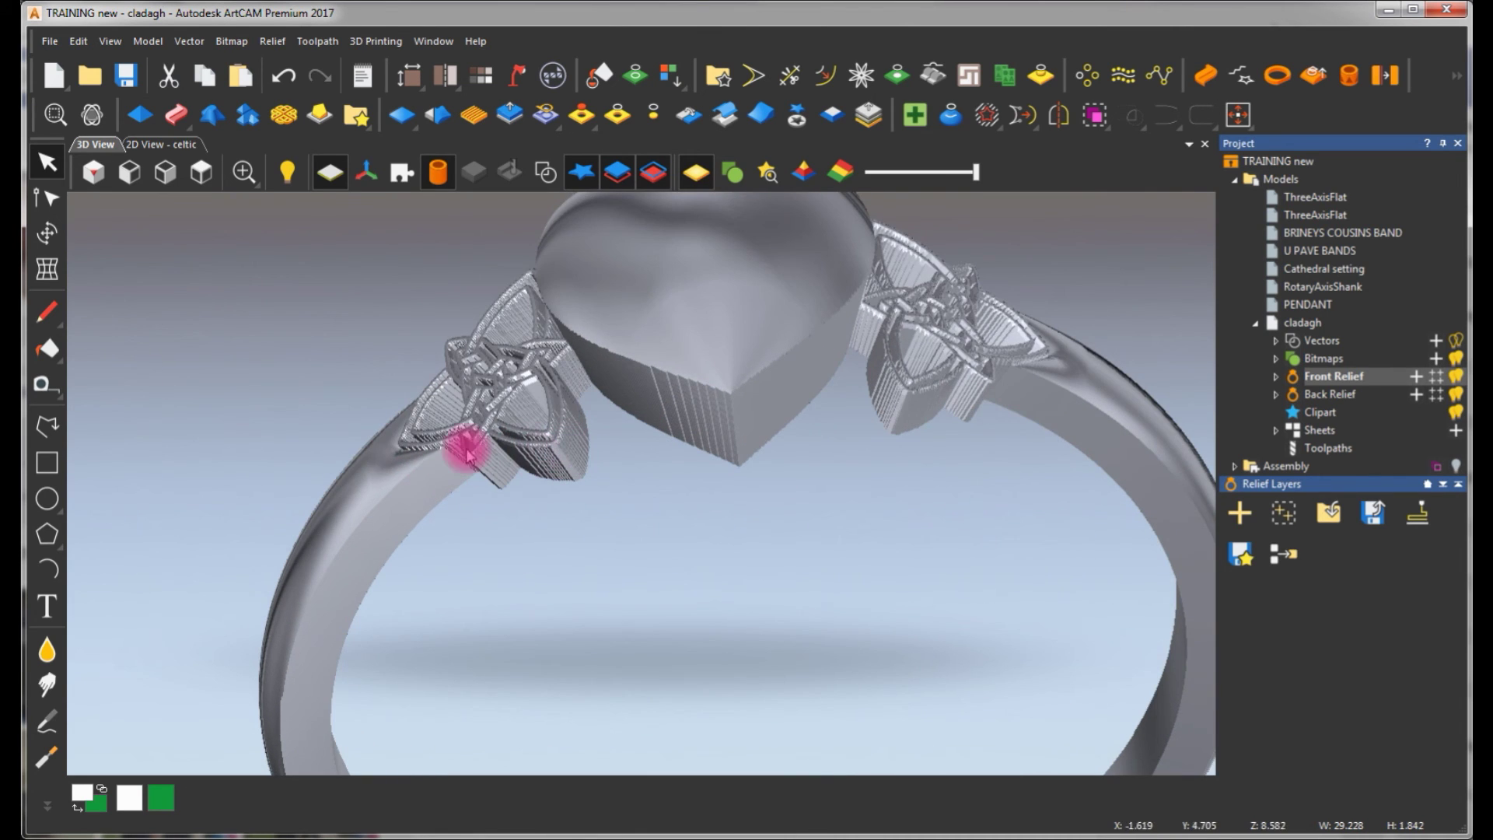
drag(411, 465, 490, 474)
drag(617, 471, 704, 495)
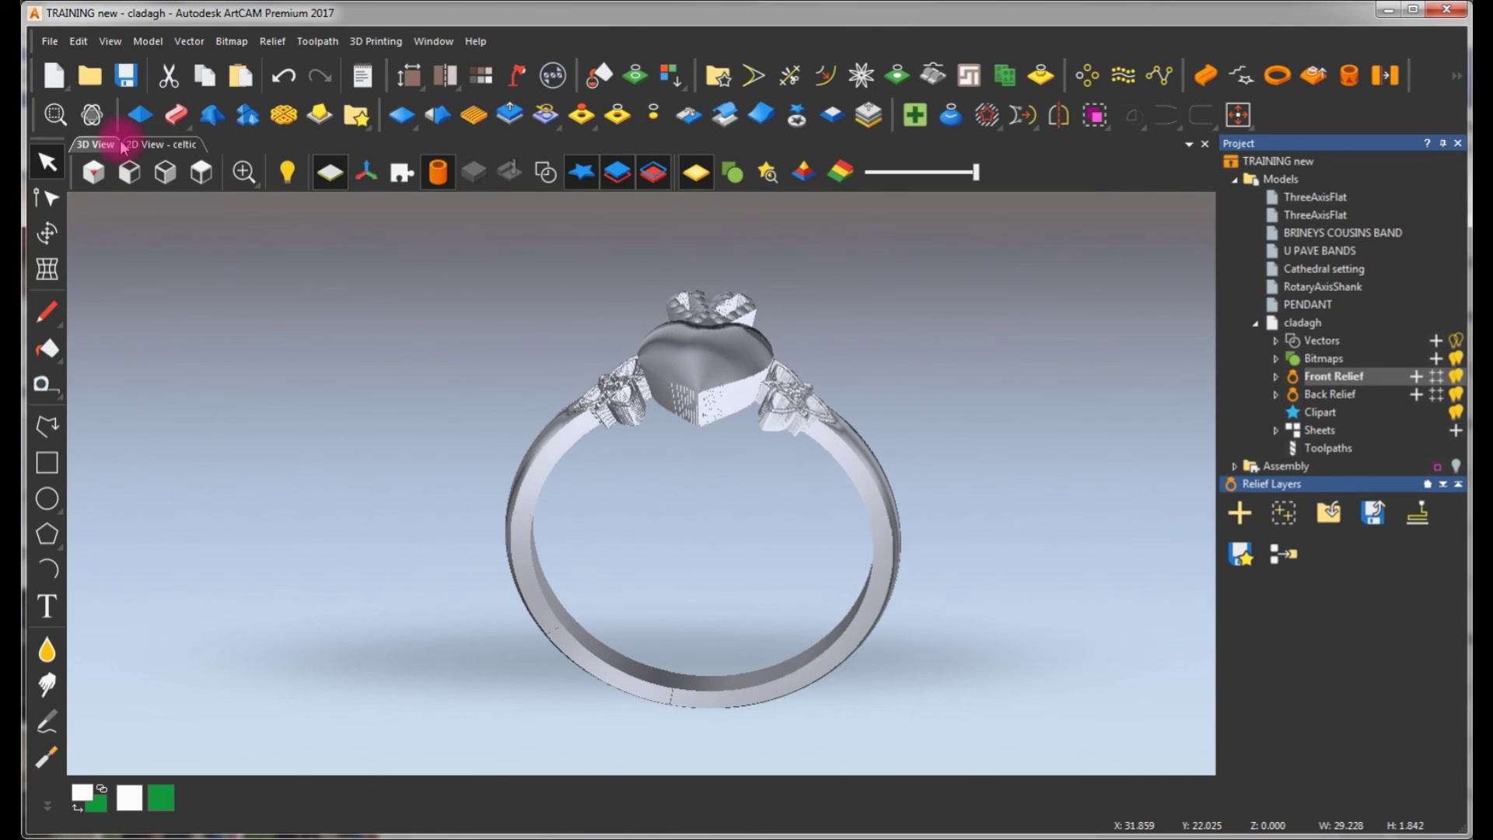